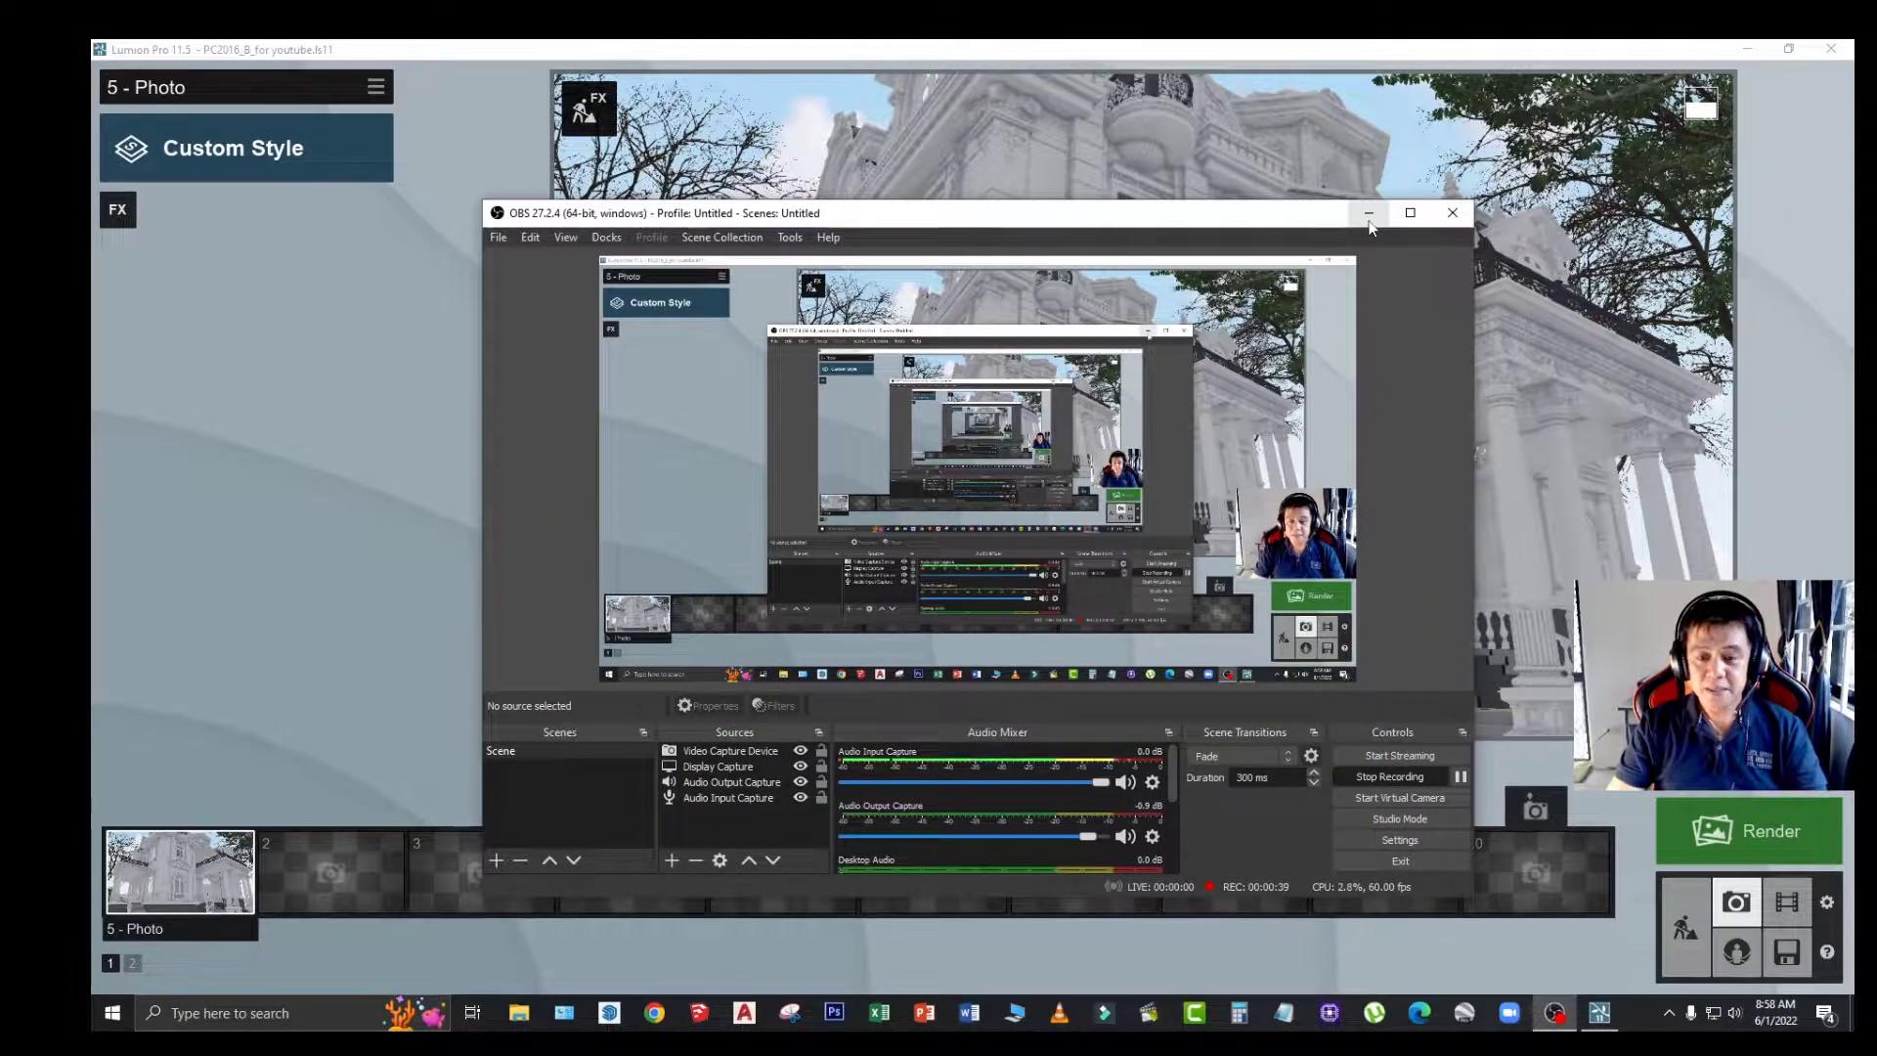
Step: Minimize the recording window and bring the mansion's Photo mode preview back into view
{"action": "left_click", "coordinate": [1369, 215]}
{"action": "mouse_move", "coordinate": [1555, 1013]}
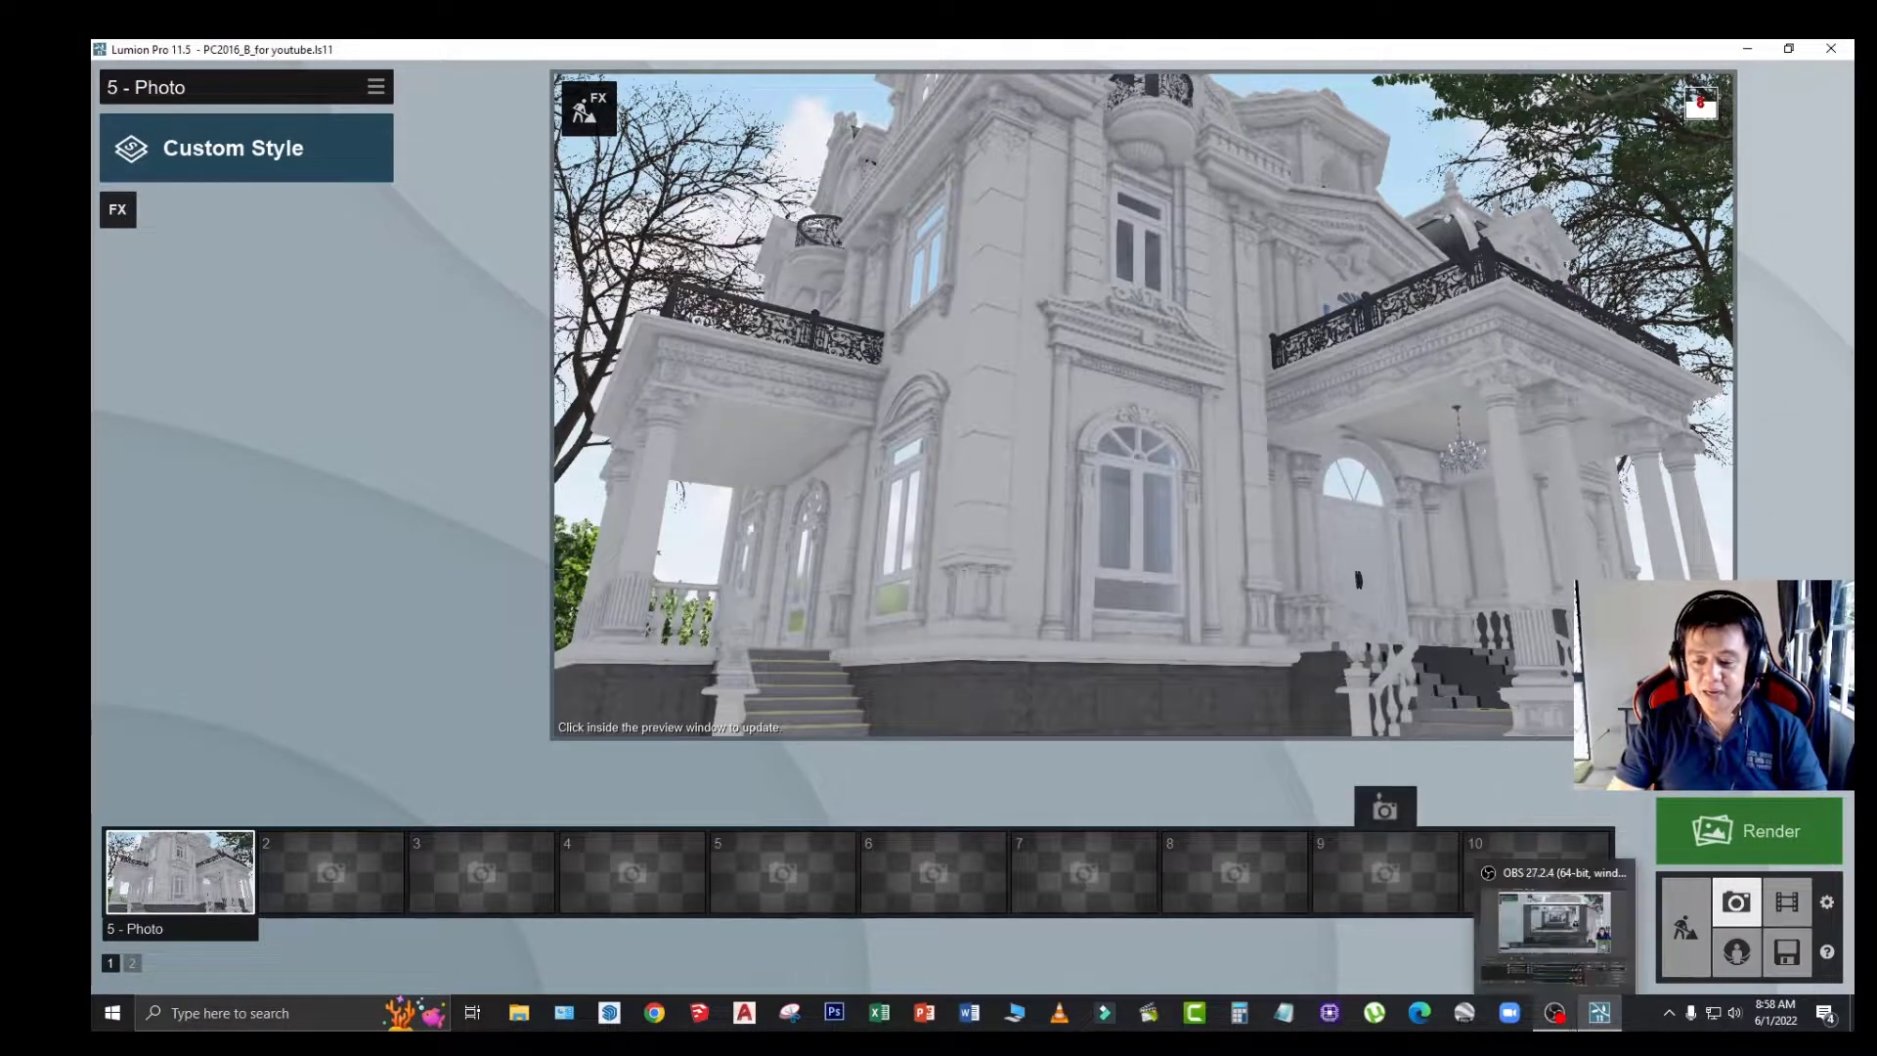
{"action": "left_click", "coordinate": [1601, 1017]}
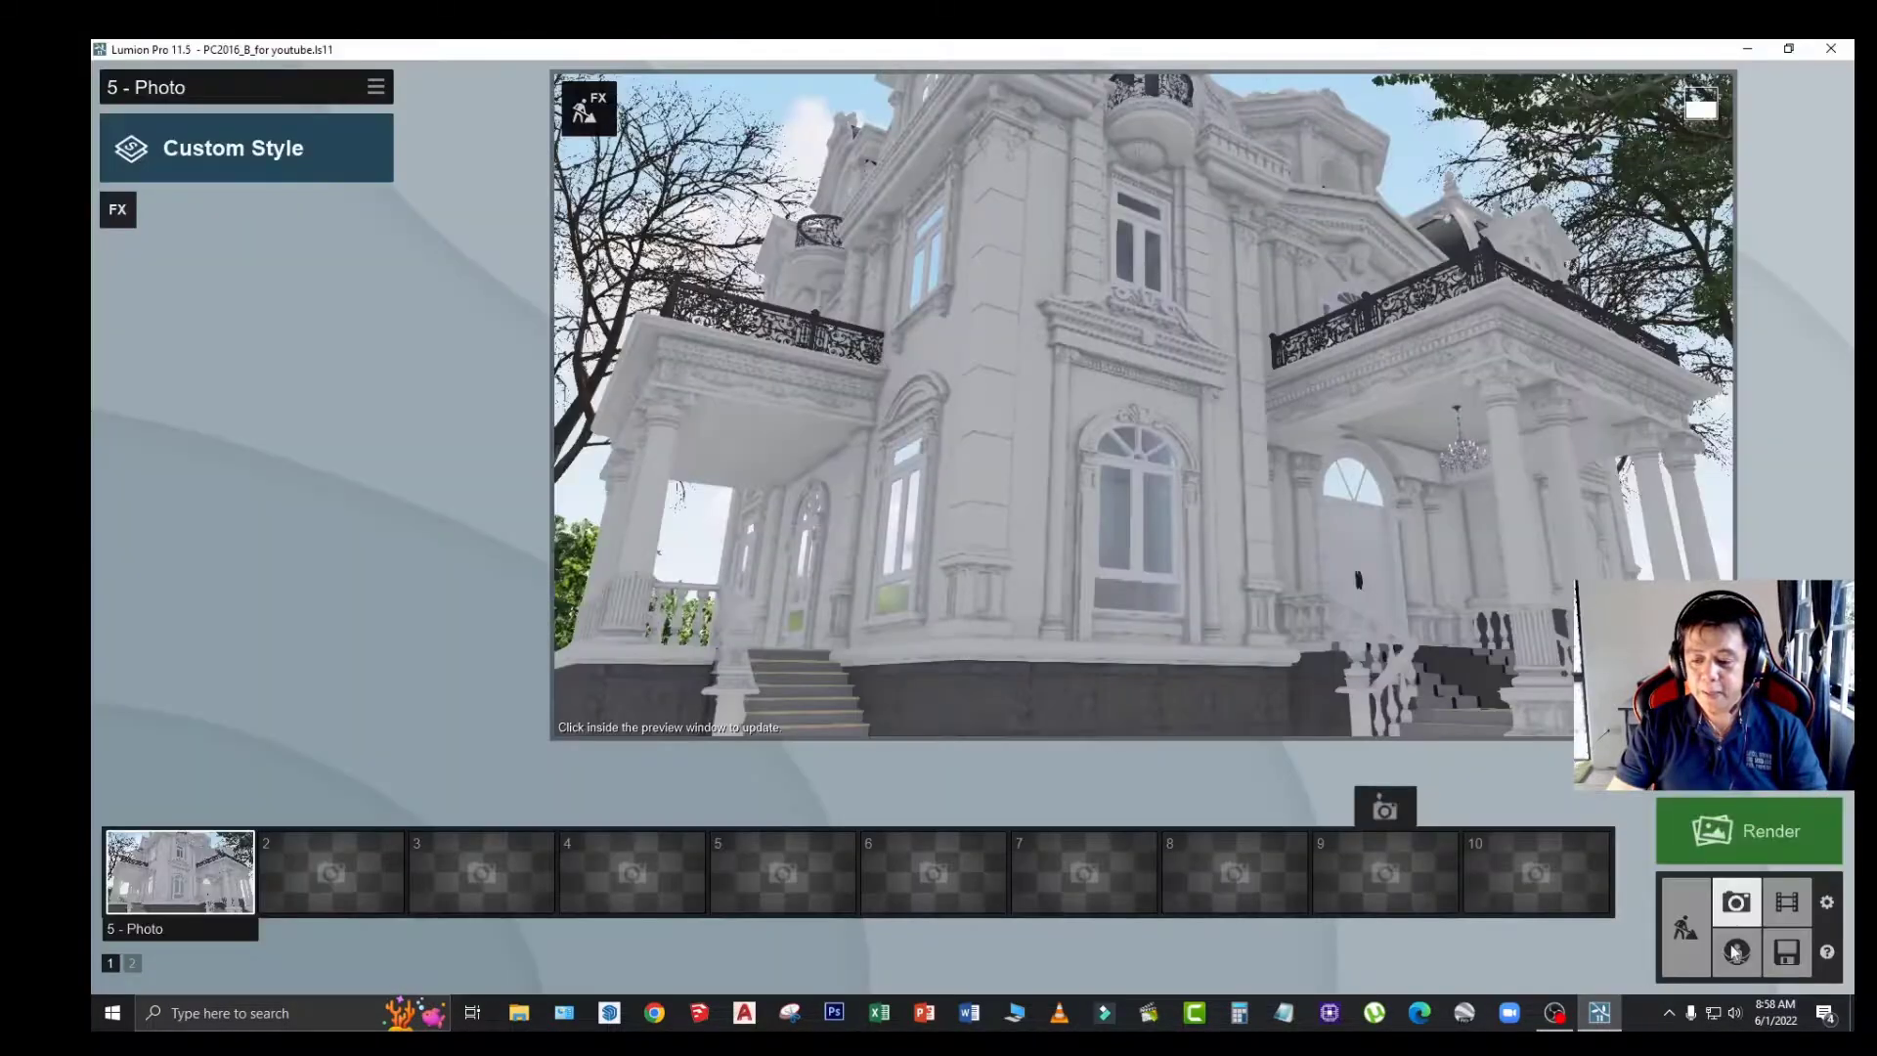
Step: Leave Photo mode for Build mode, select the mansion, and fly up to its front facade
{"action": "left_click", "coordinate": [970, 641]}
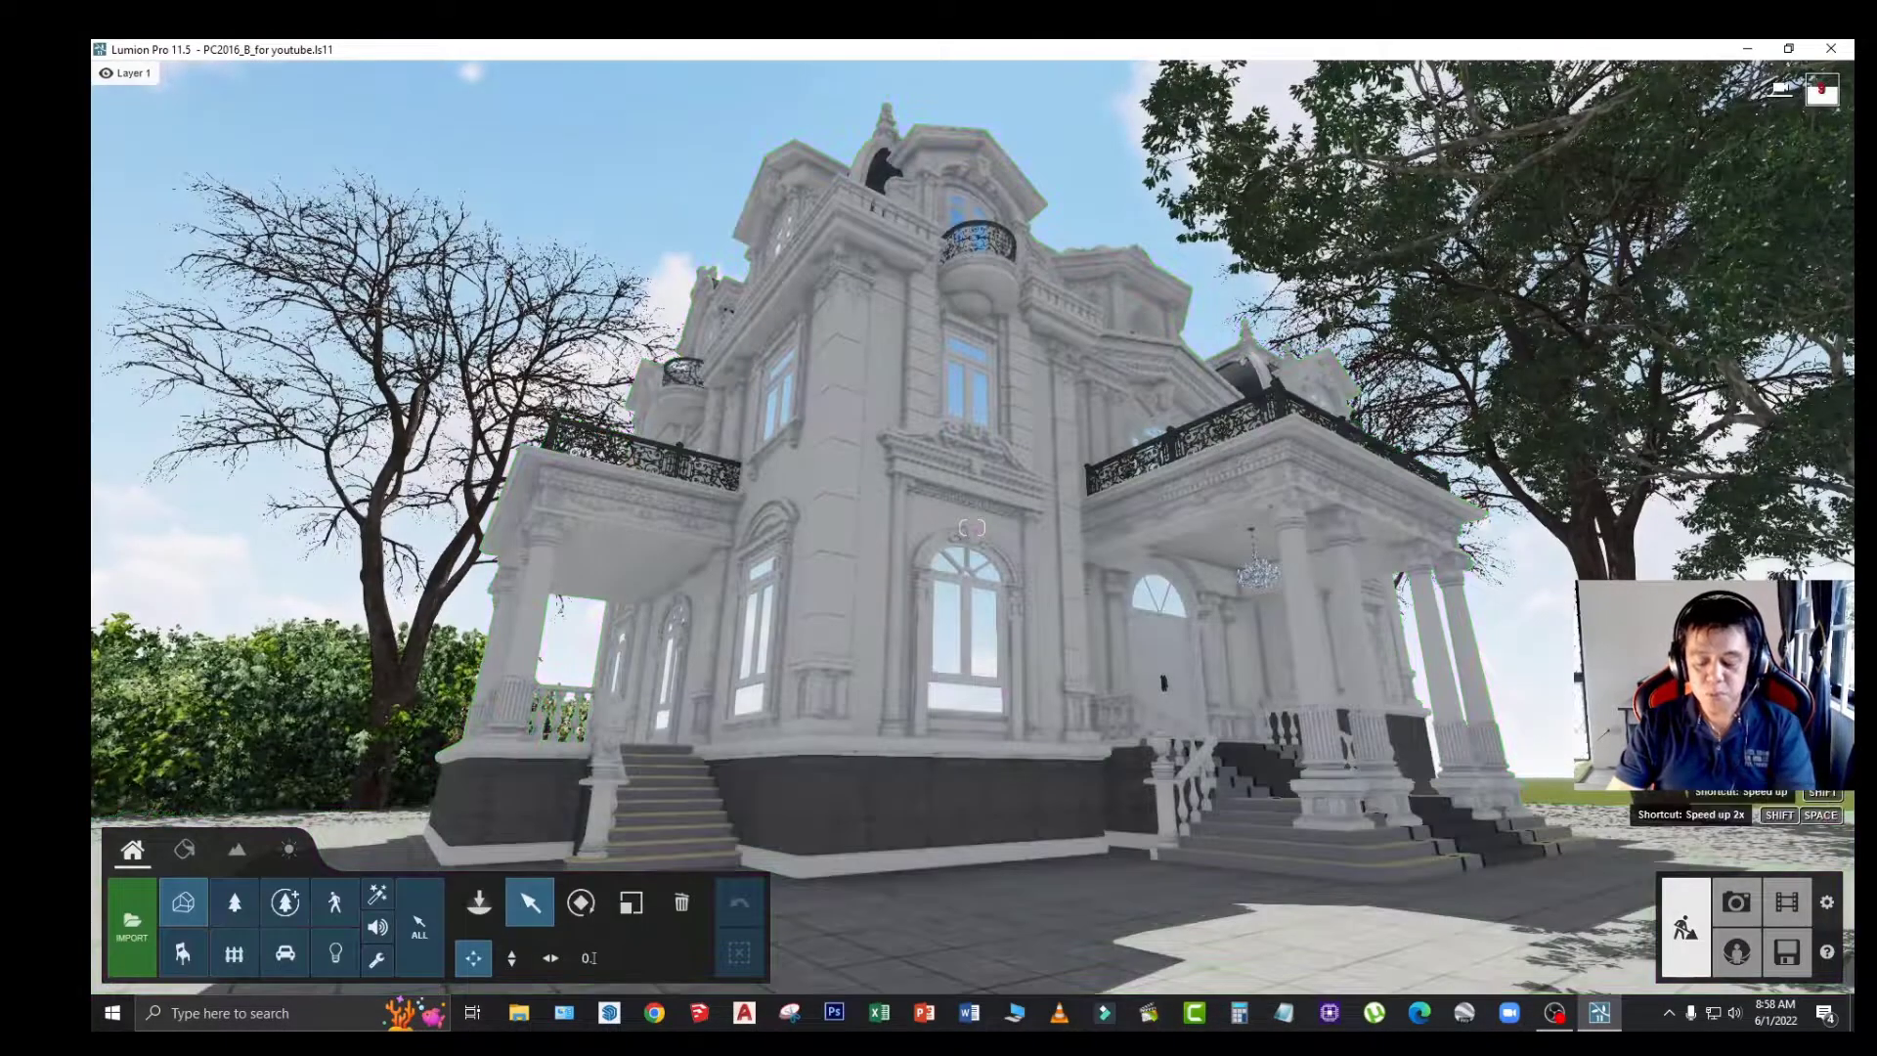
{"action": "key", "text": "s"}
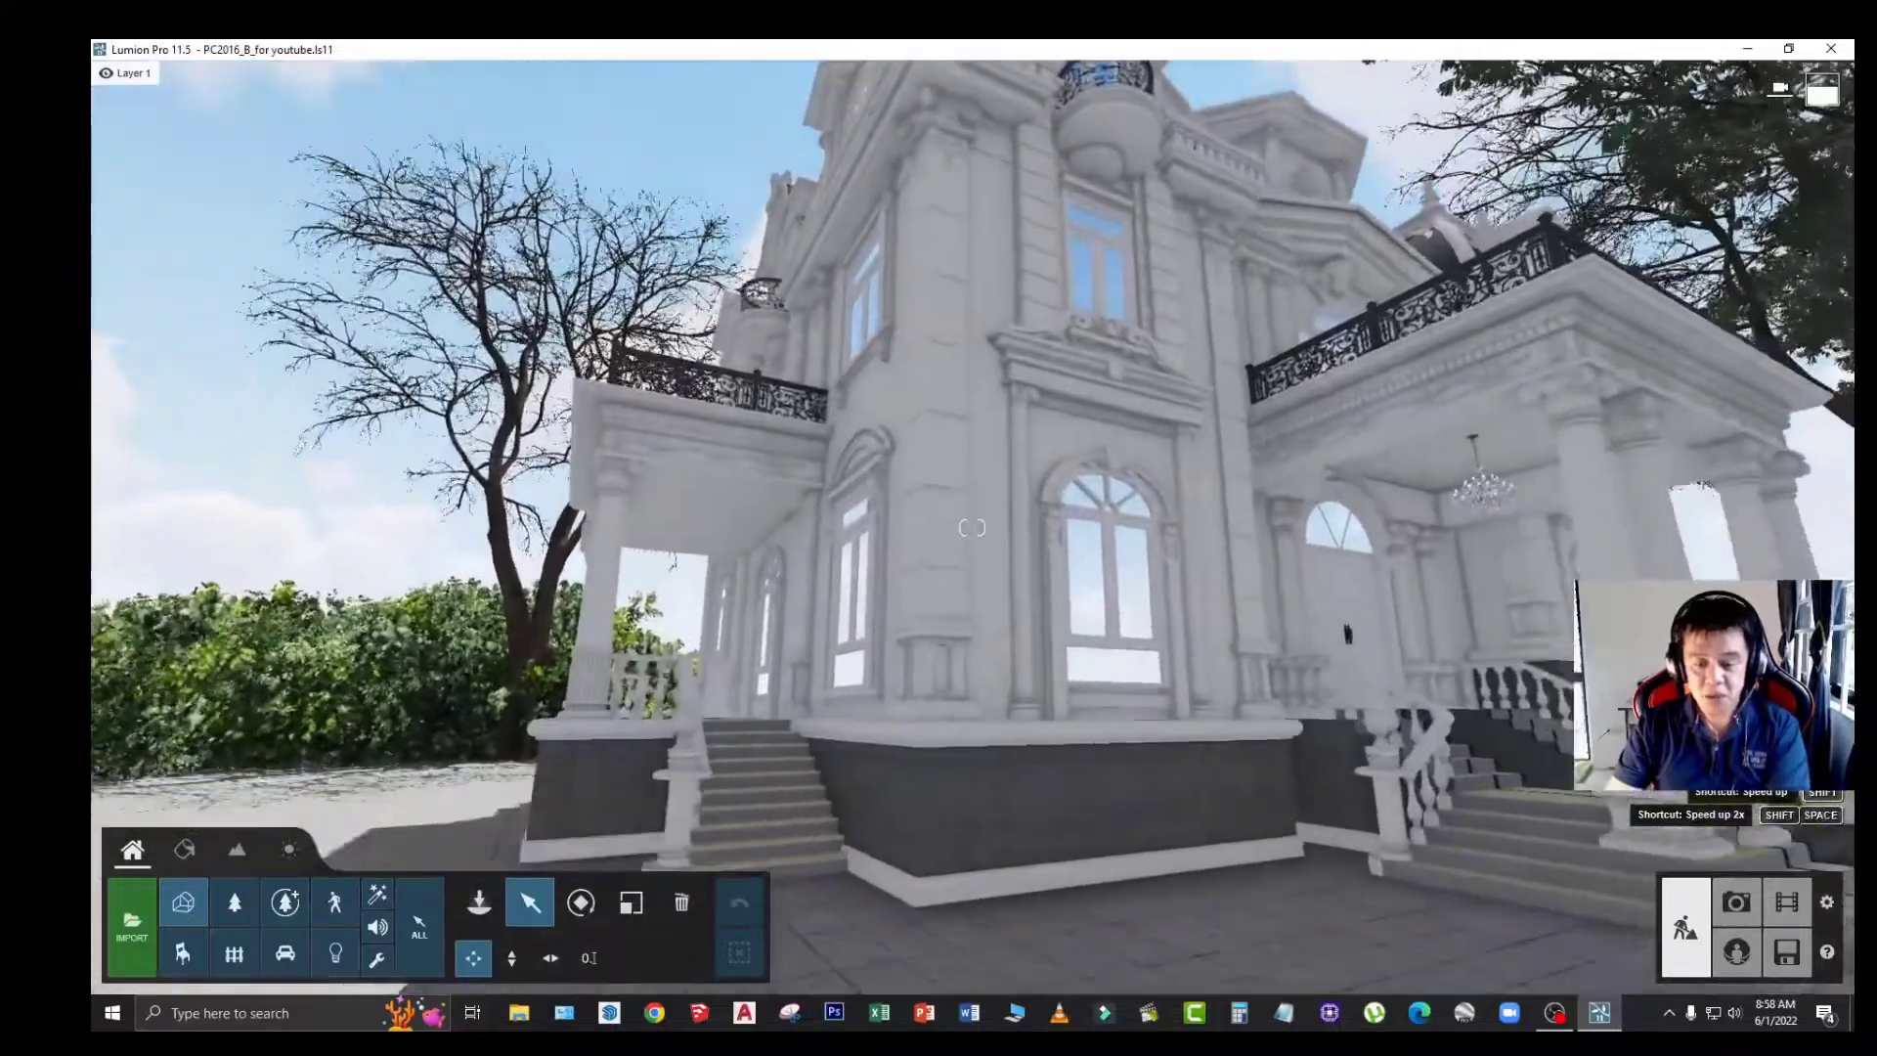
{"action": "key", "text": "w"}
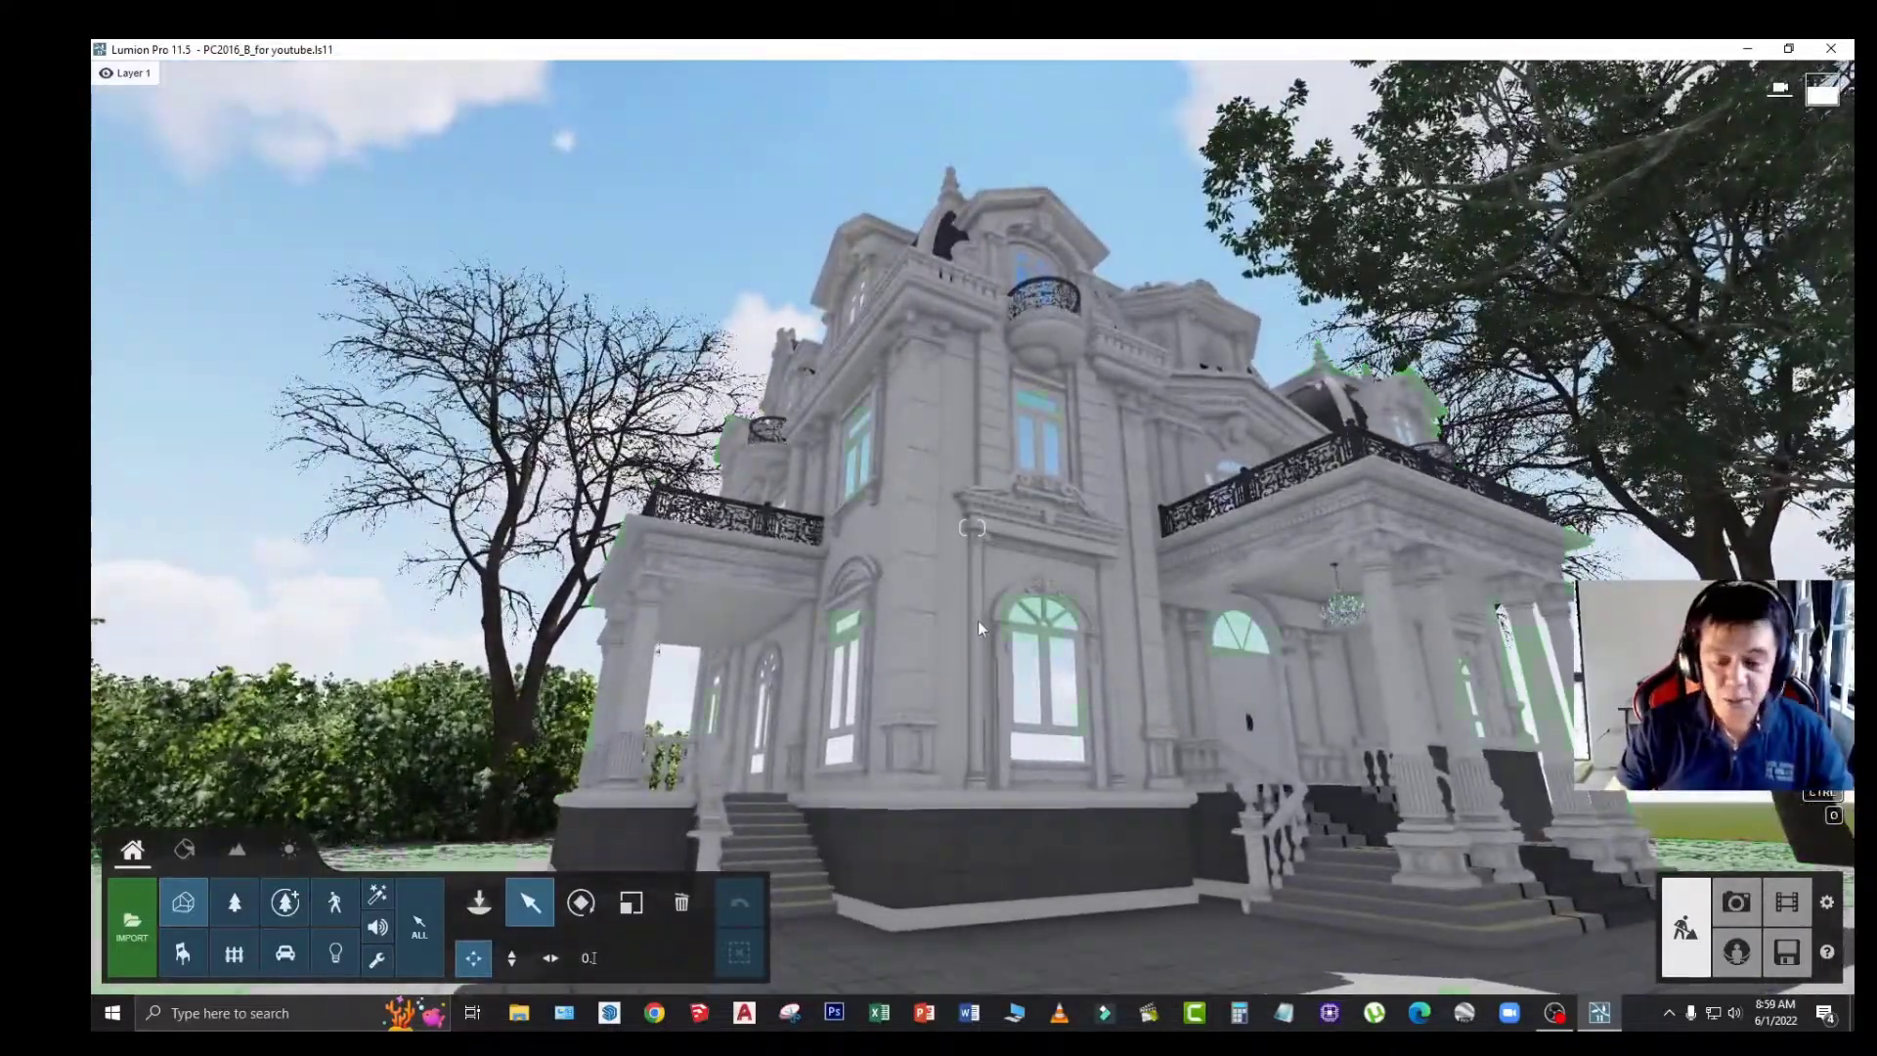
{"action": "left_click", "coordinate": [977, 620]}
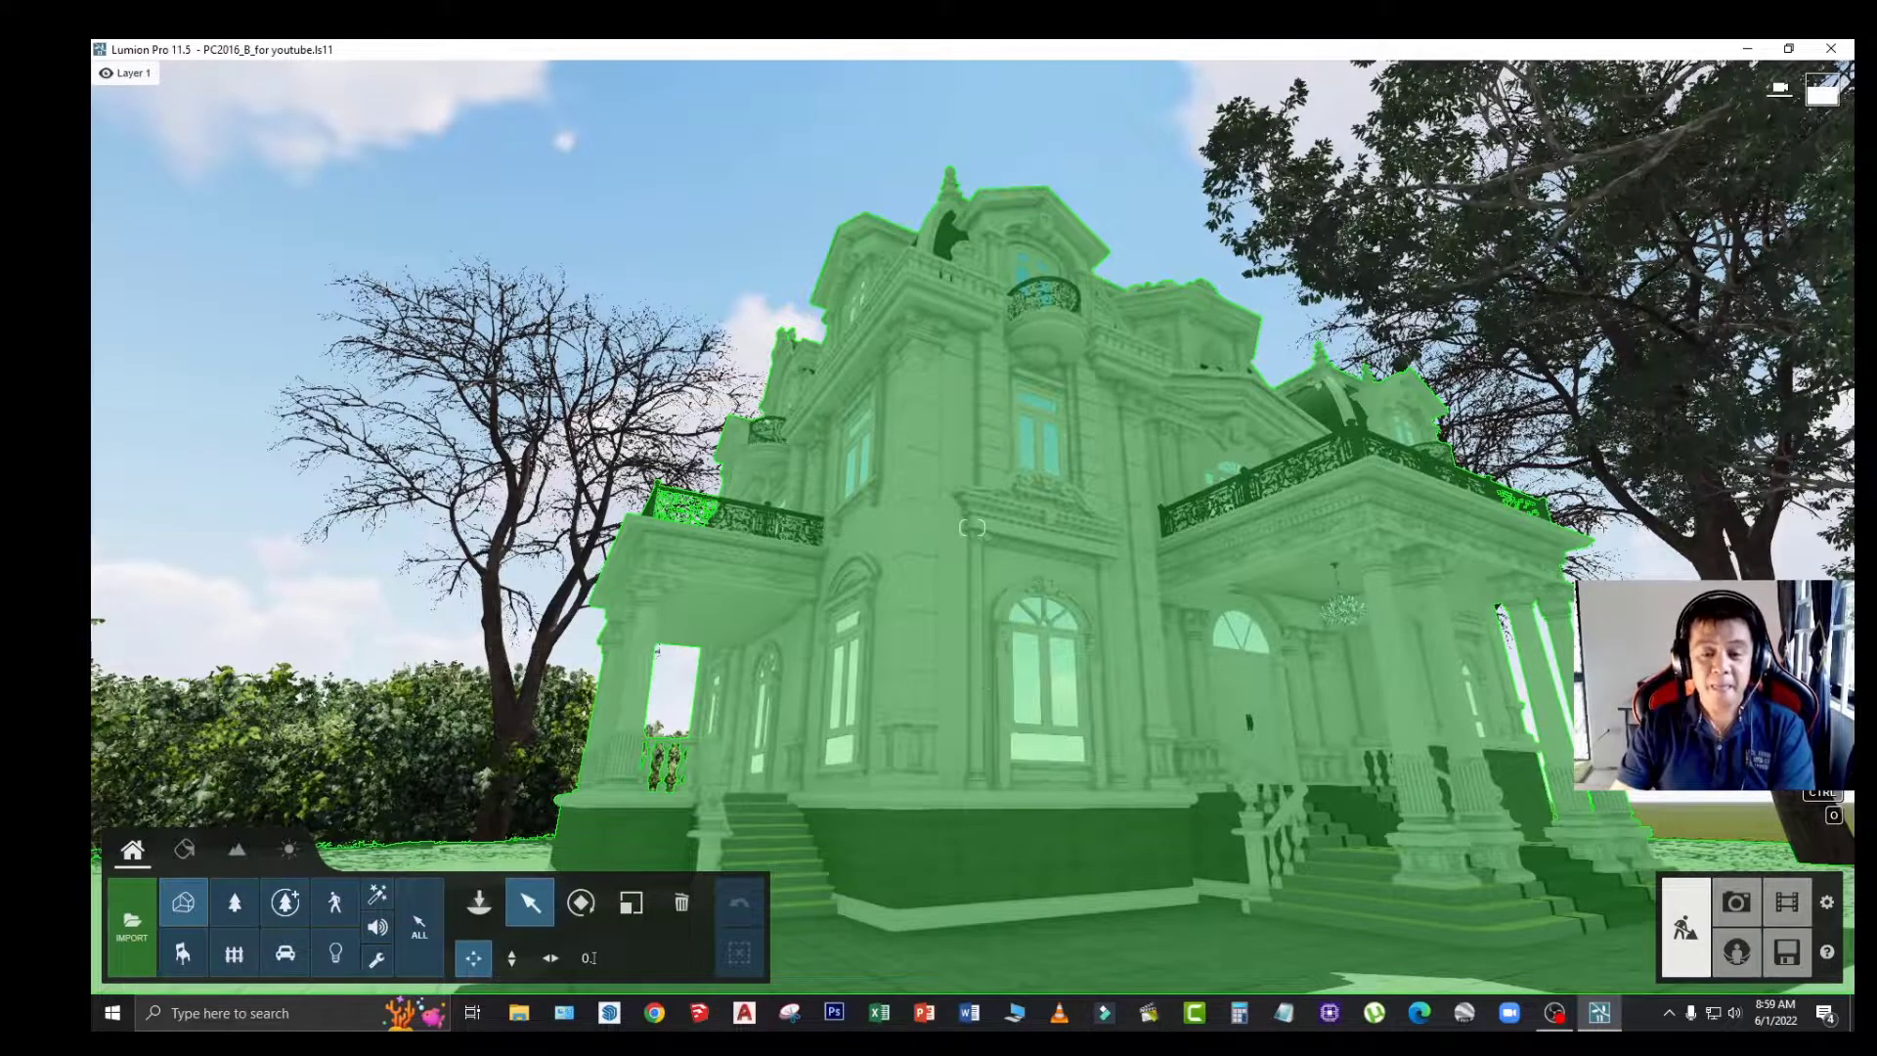
{"action": "key", "text": "w"}
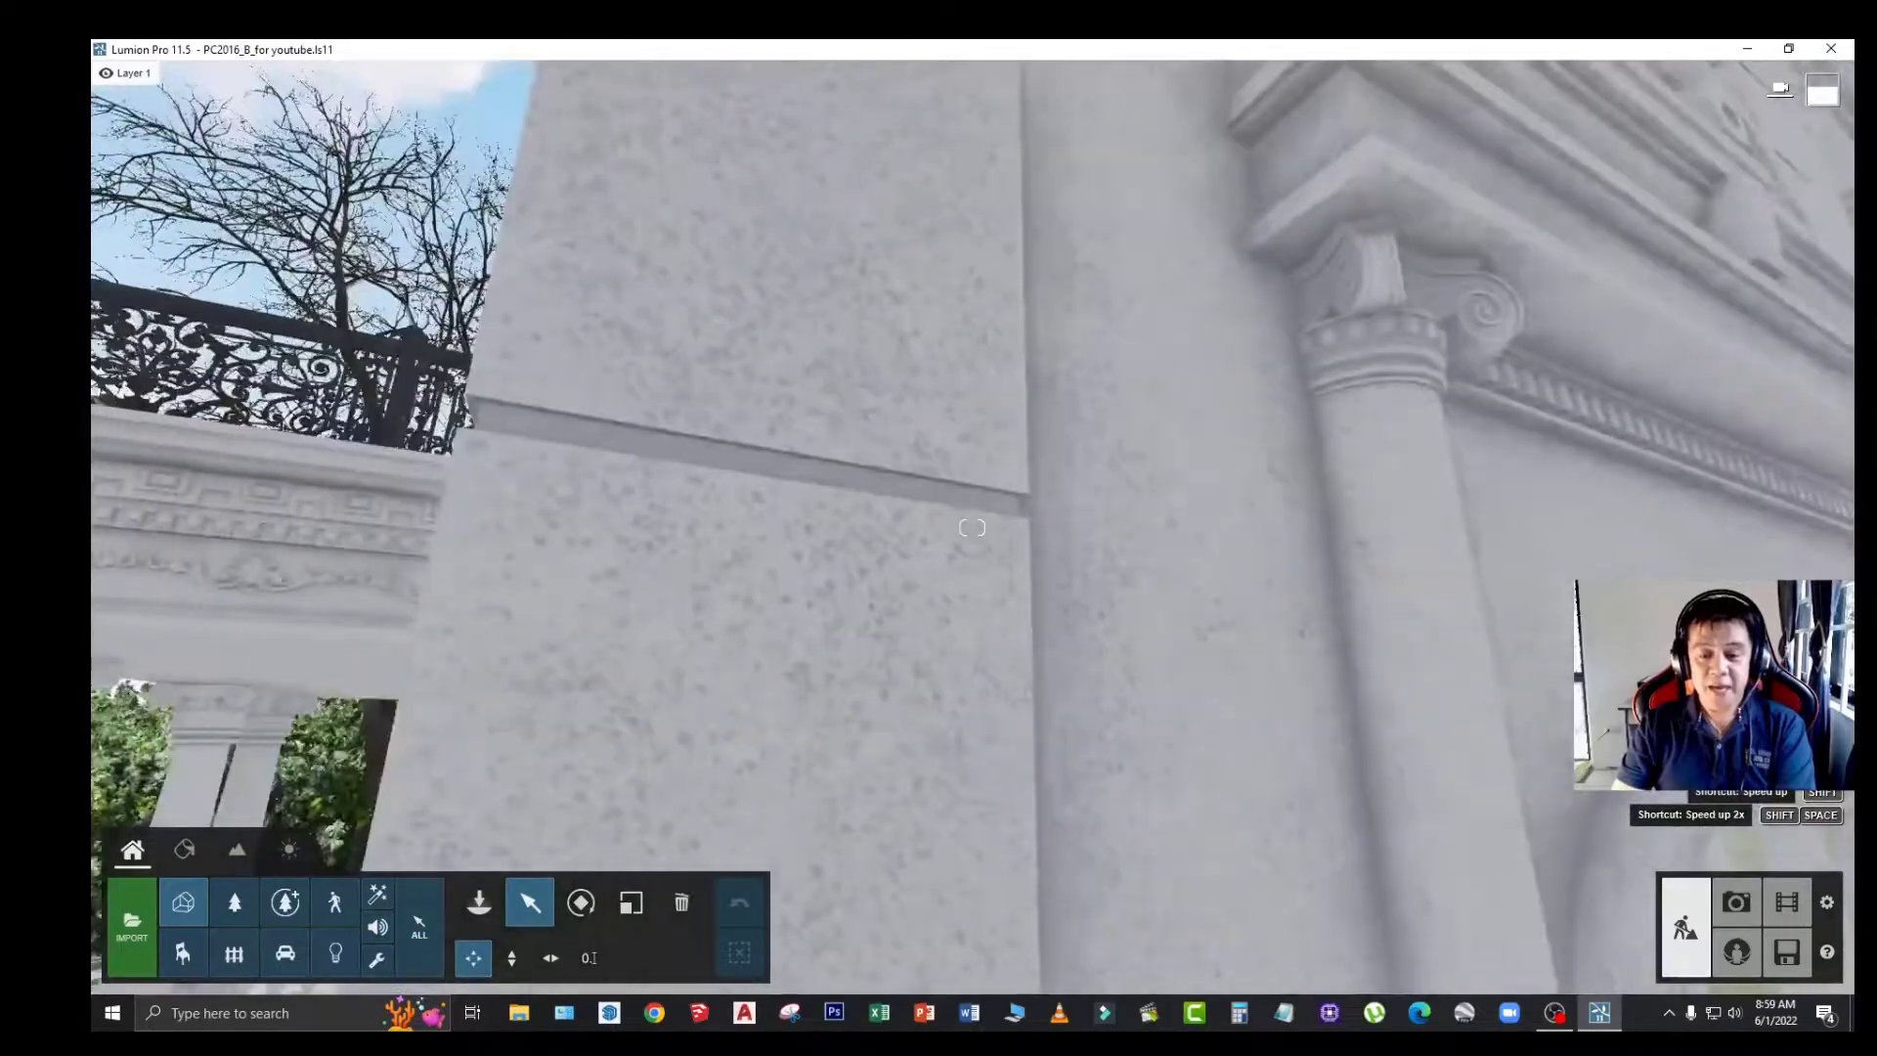
{"action": "key", "text": "s"}
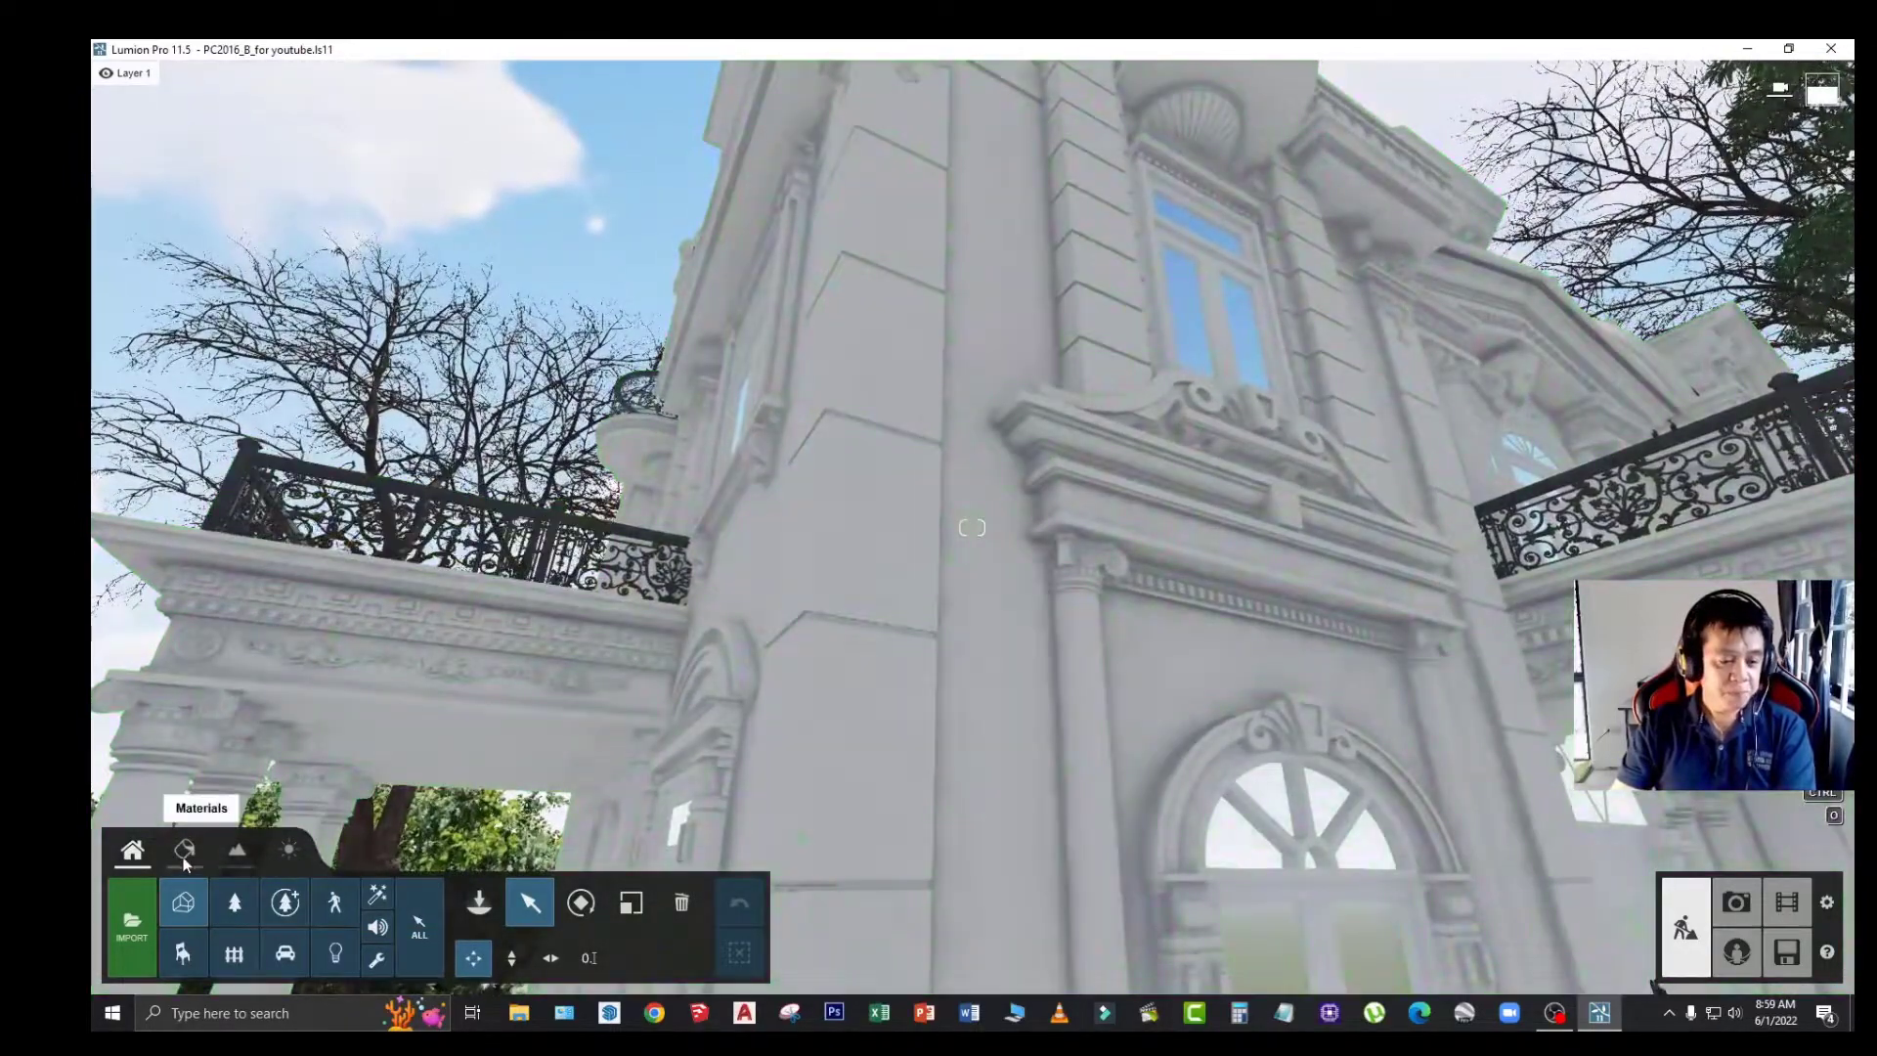
Step: Replace the mansion wall material with Concrete 001 1024 from the Material library
{"action": "left_click", "coordinate": [184, 856]}
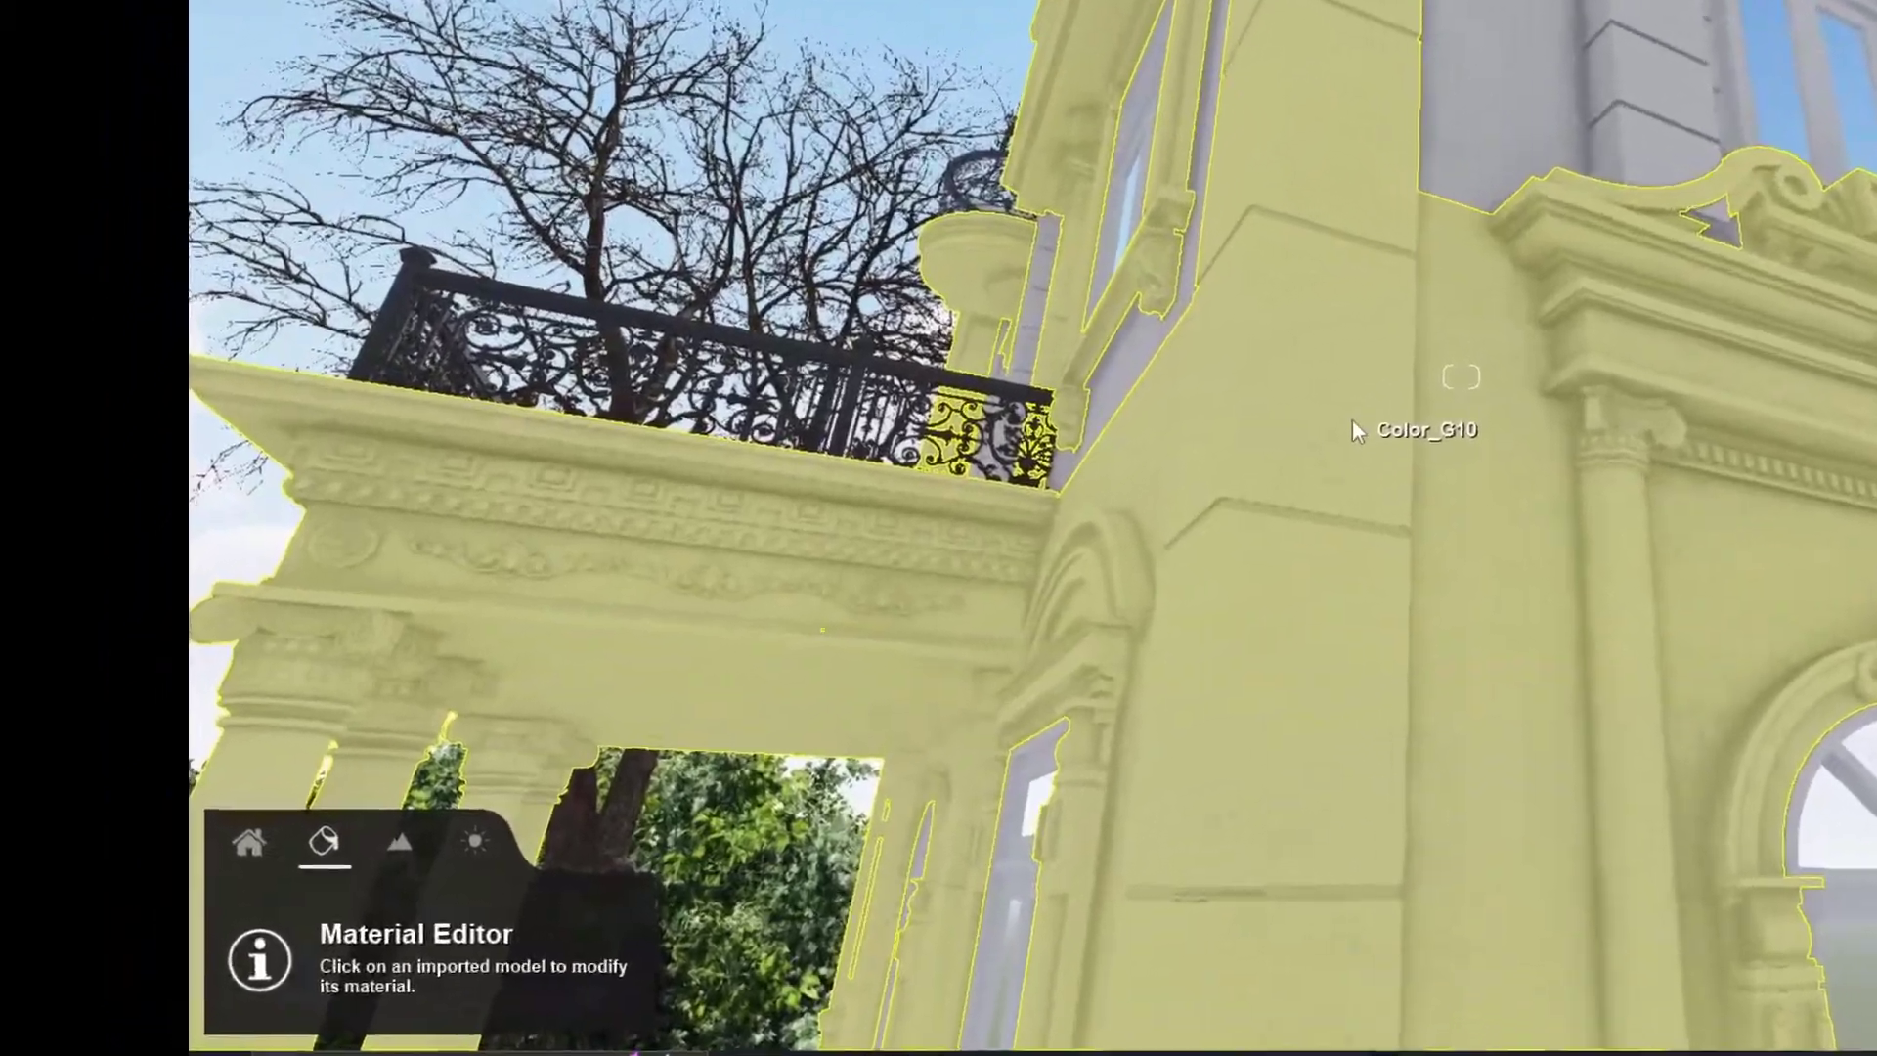
{"action": "left_click", "coordinate": [1373, 445]}
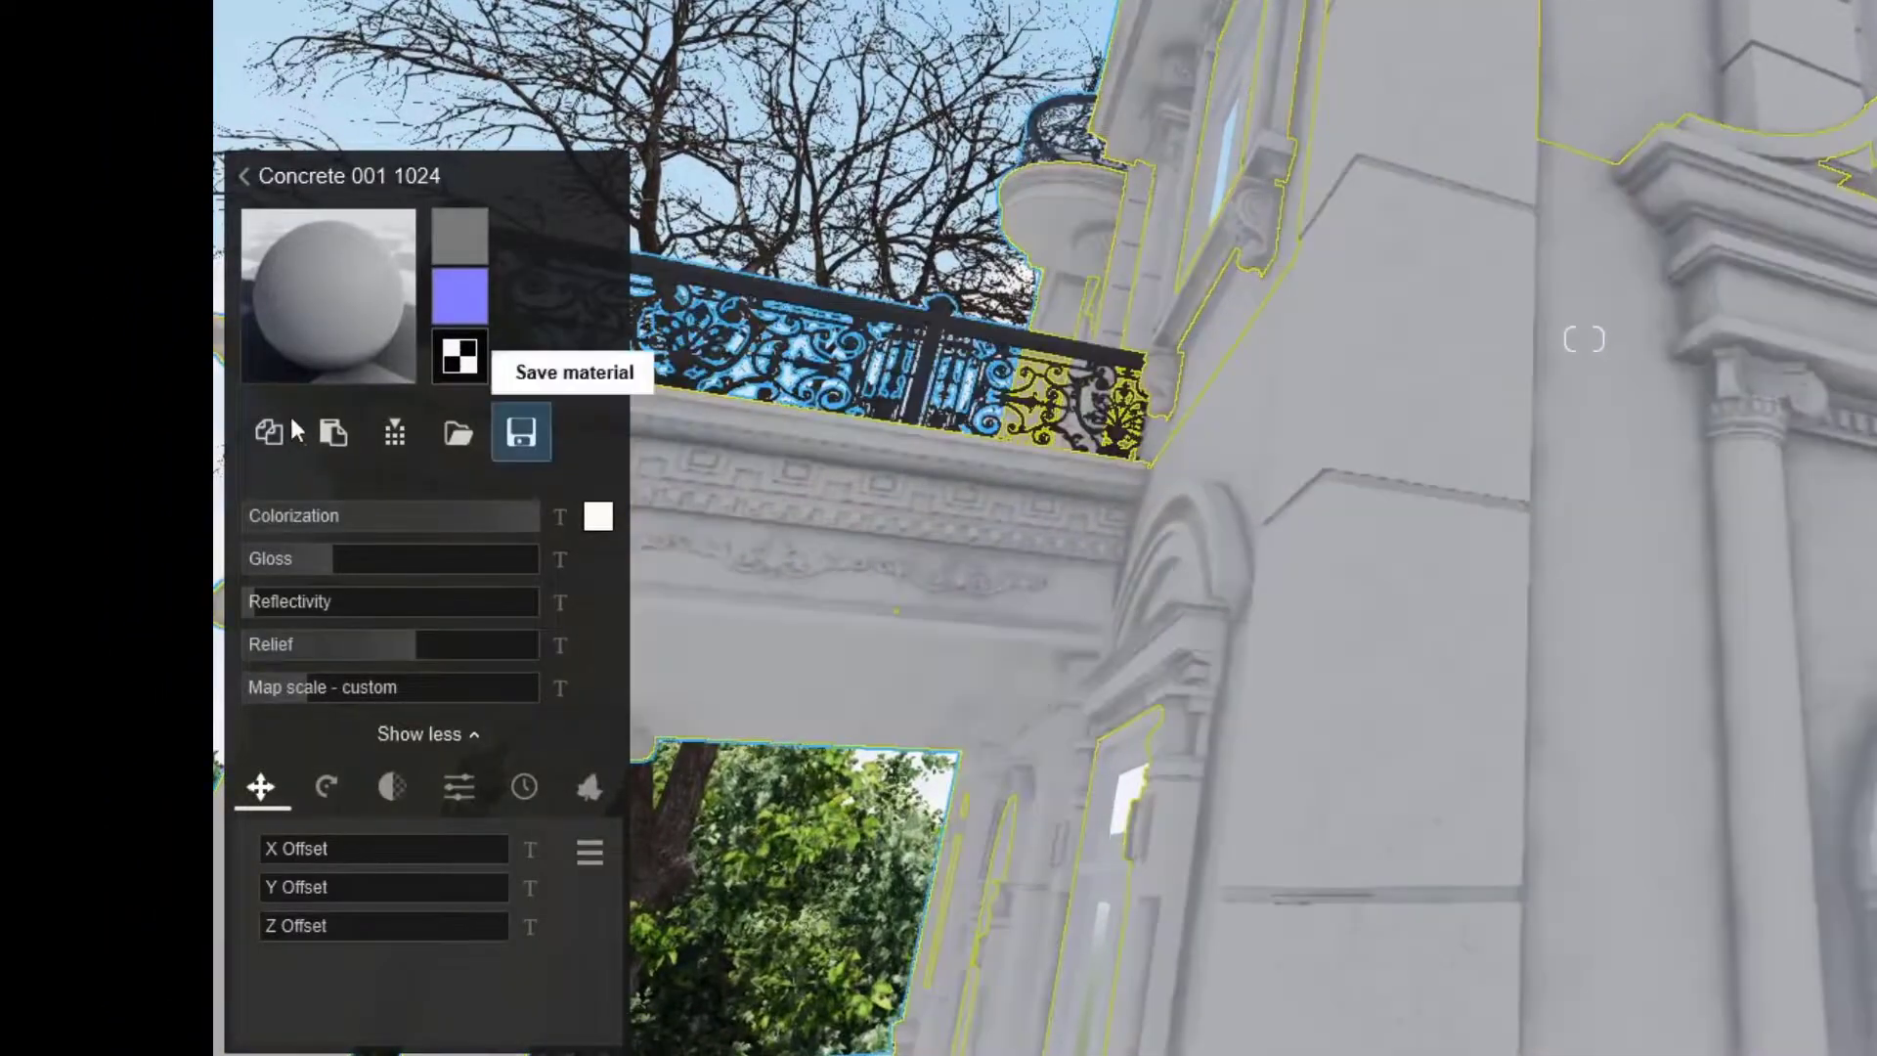
{"action": "left_click", "coordinate": [315, 355]}
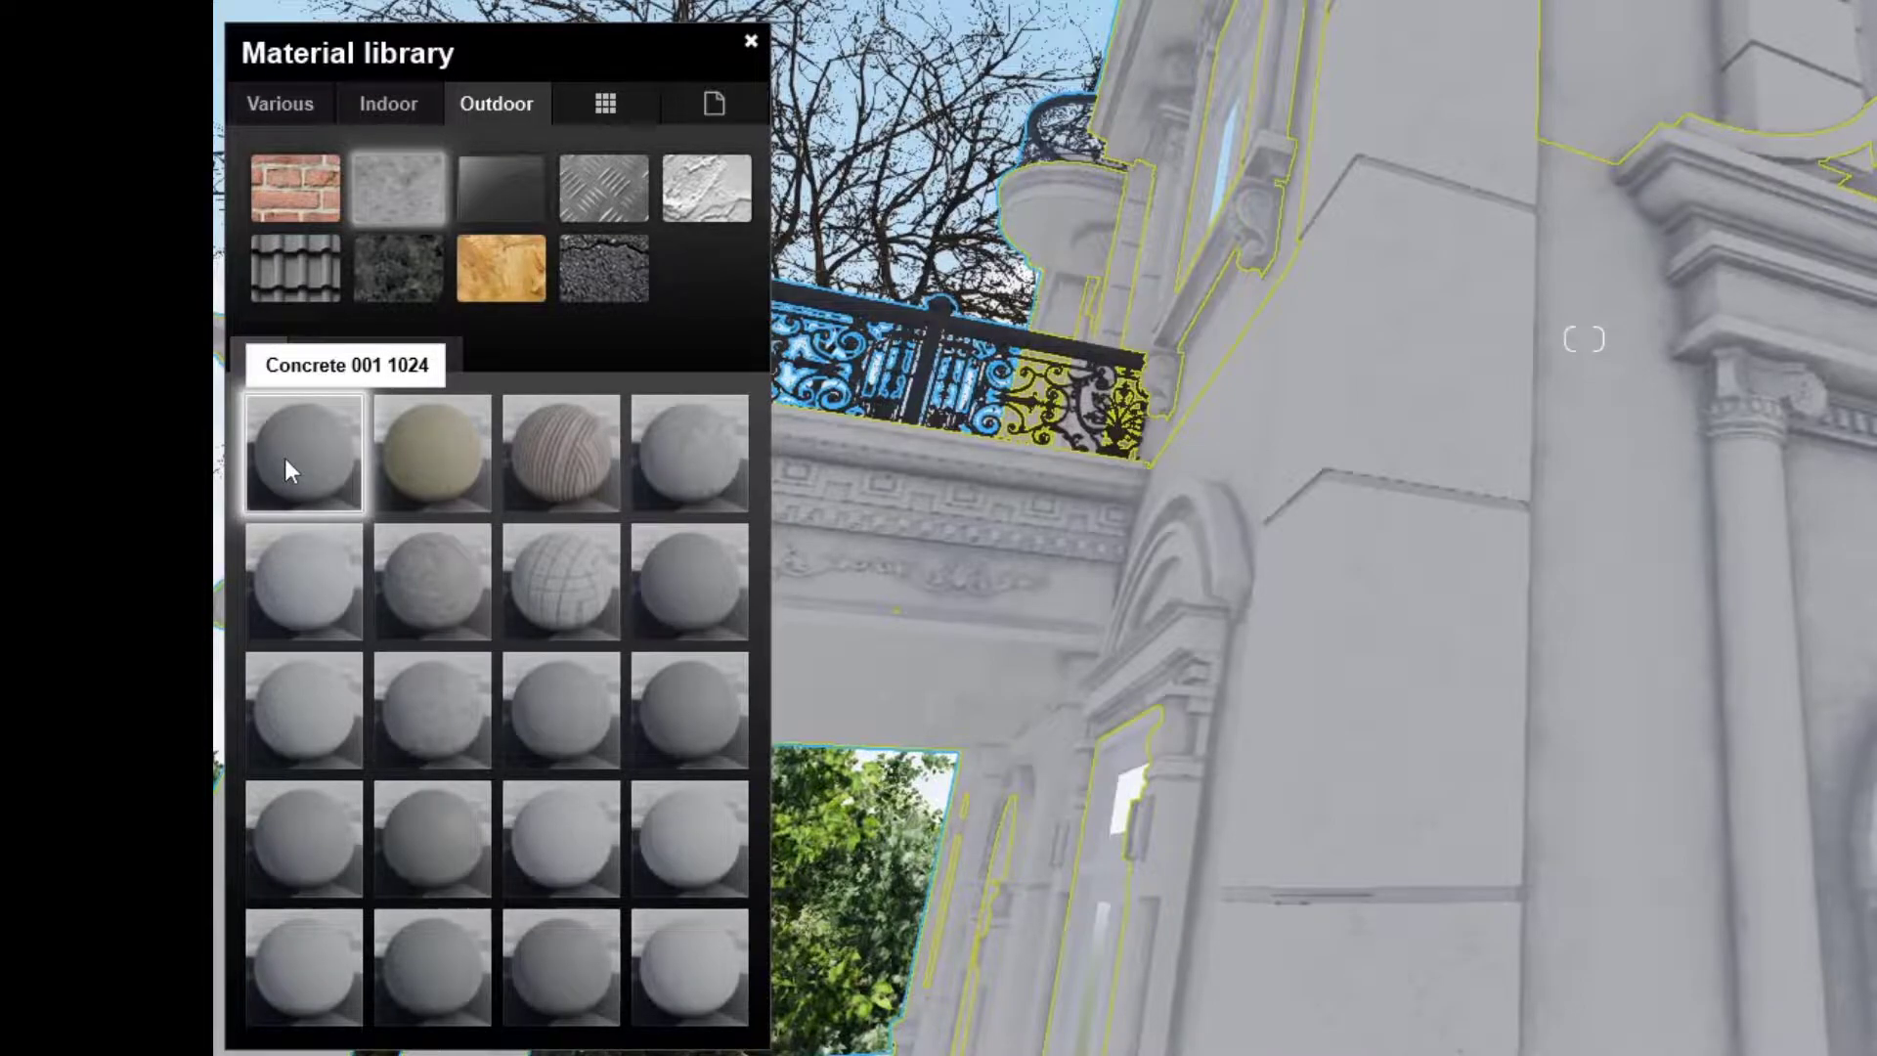
{"action": "left_click_drag", "start_coordinate": [284, 458], "coordinate": [1335, 355]}
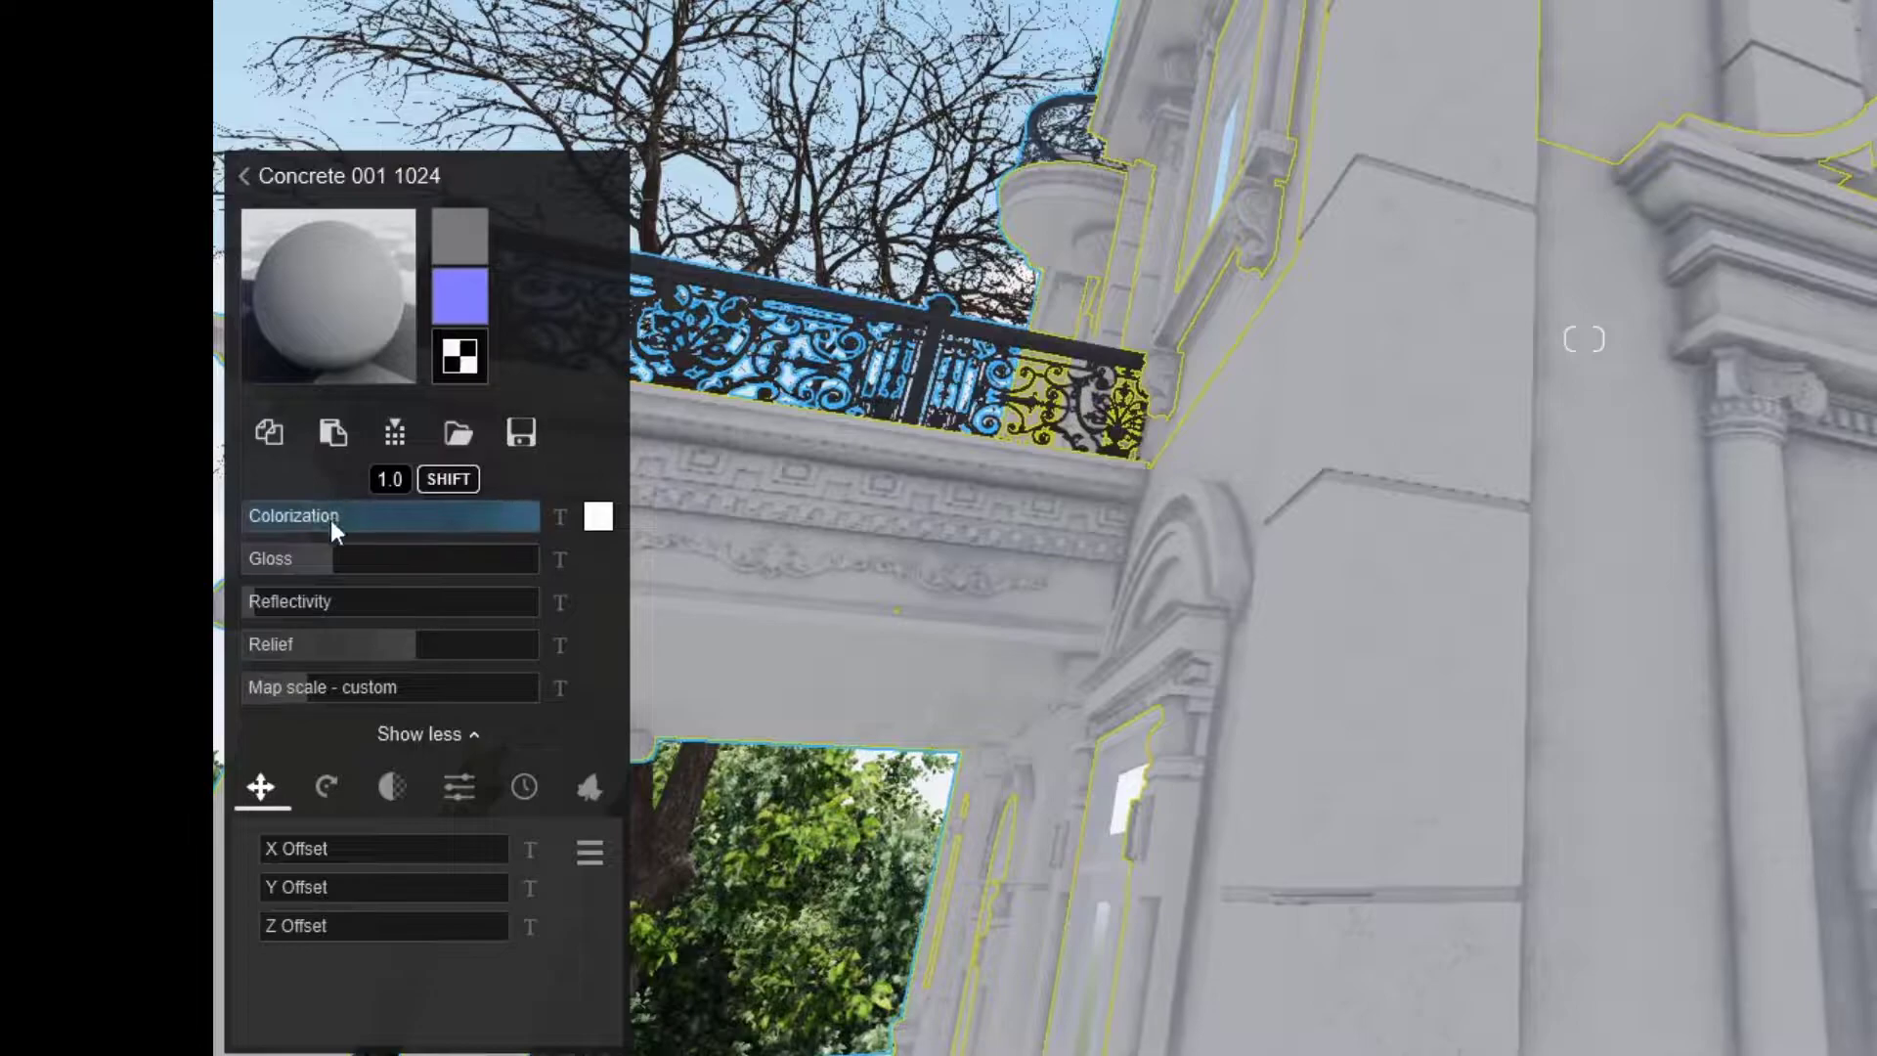
Step: Set the concrete's Reflectivity to 0.08, Relief to 1.17 and map scale to 1.00
{"action": "left_click", "coordinate": [560, 559]}
{"action": "key", "text": "Return"}
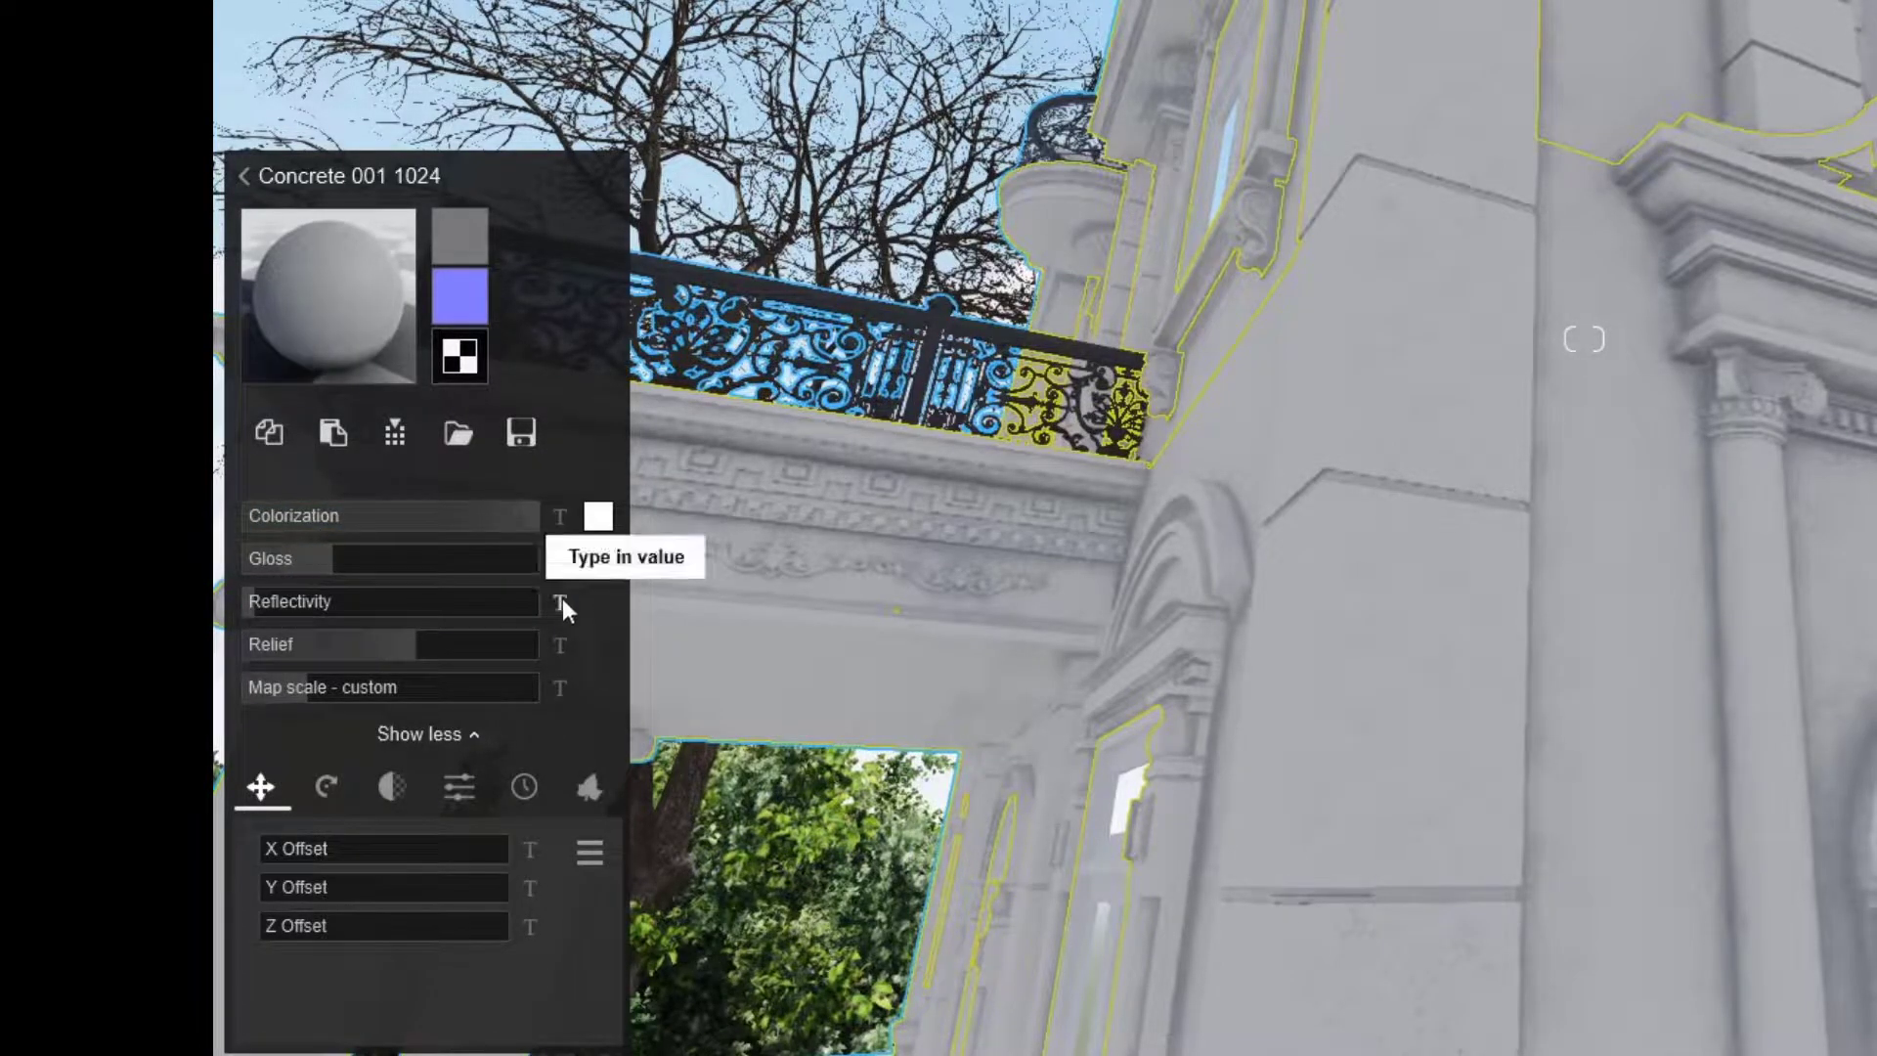
{"action": "left_click", "coordinate": [560, 601]}
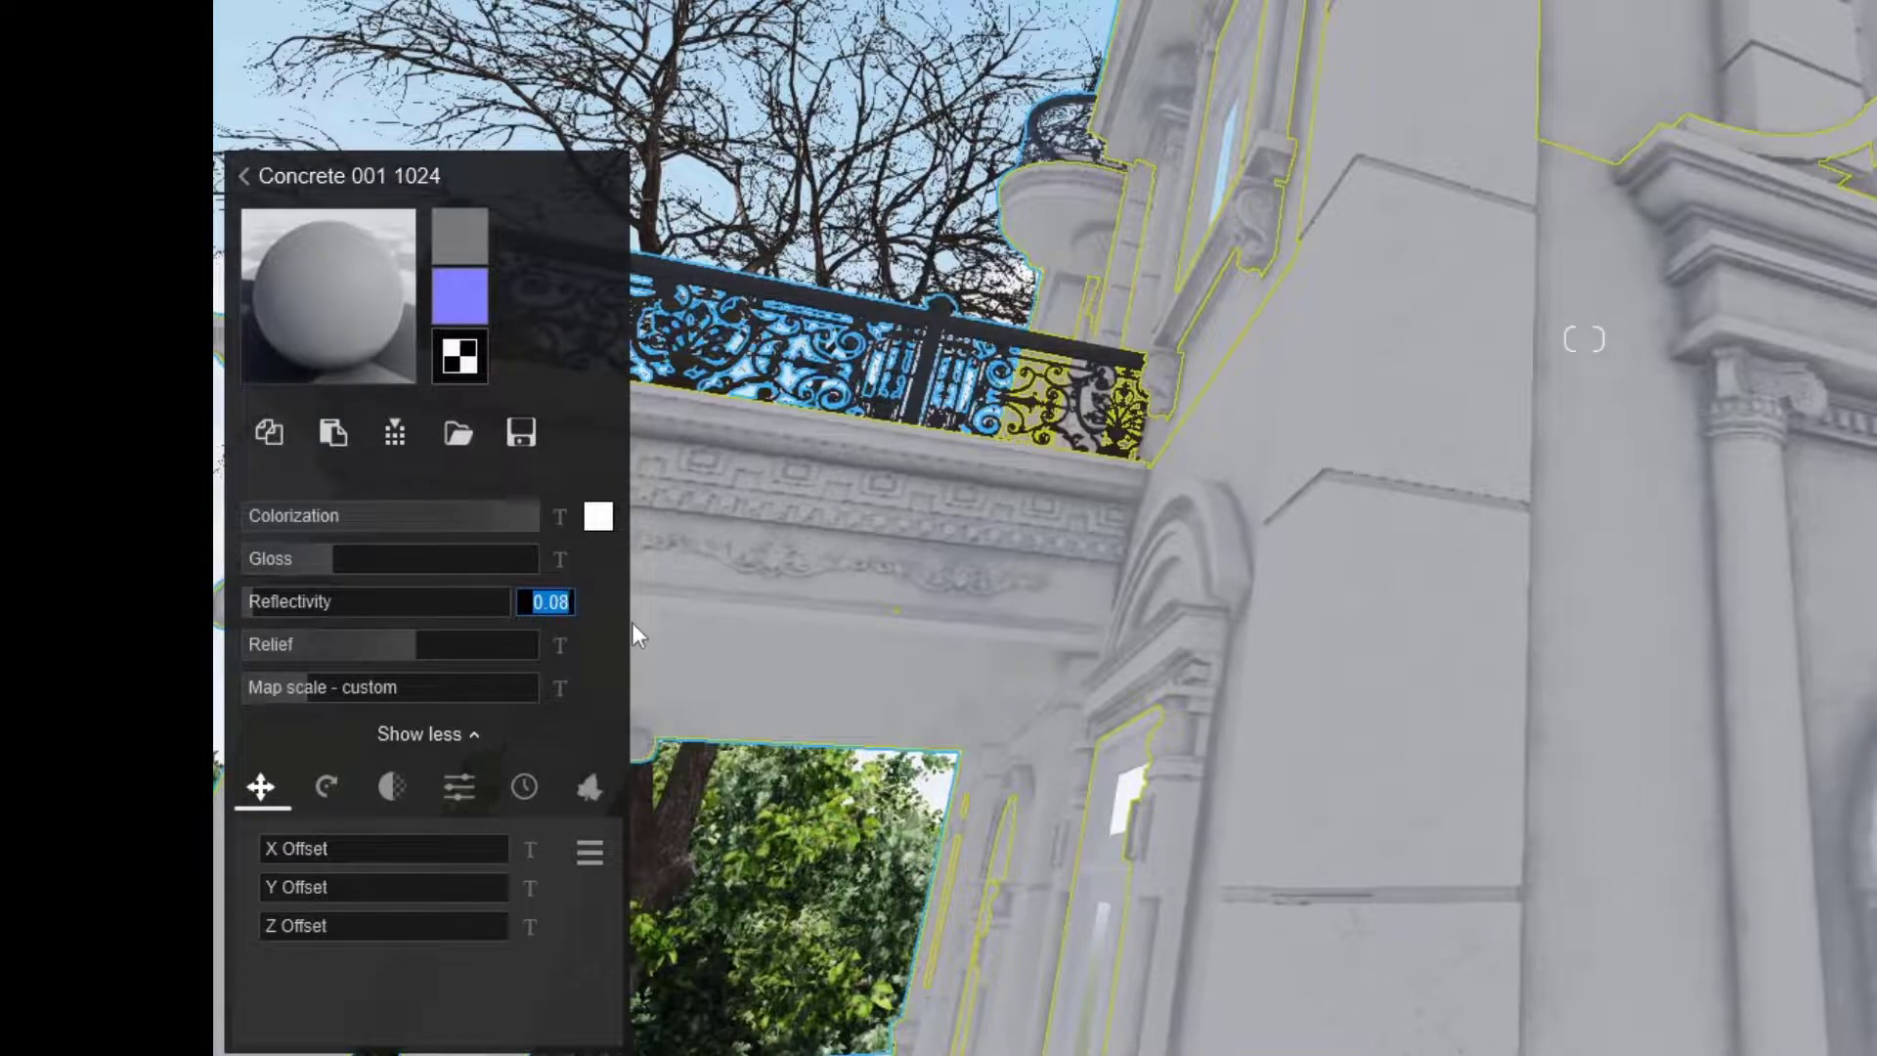
{"action": "key", "text": "Return"}
{"action": "left_click", "coordinate": [561, 644]}
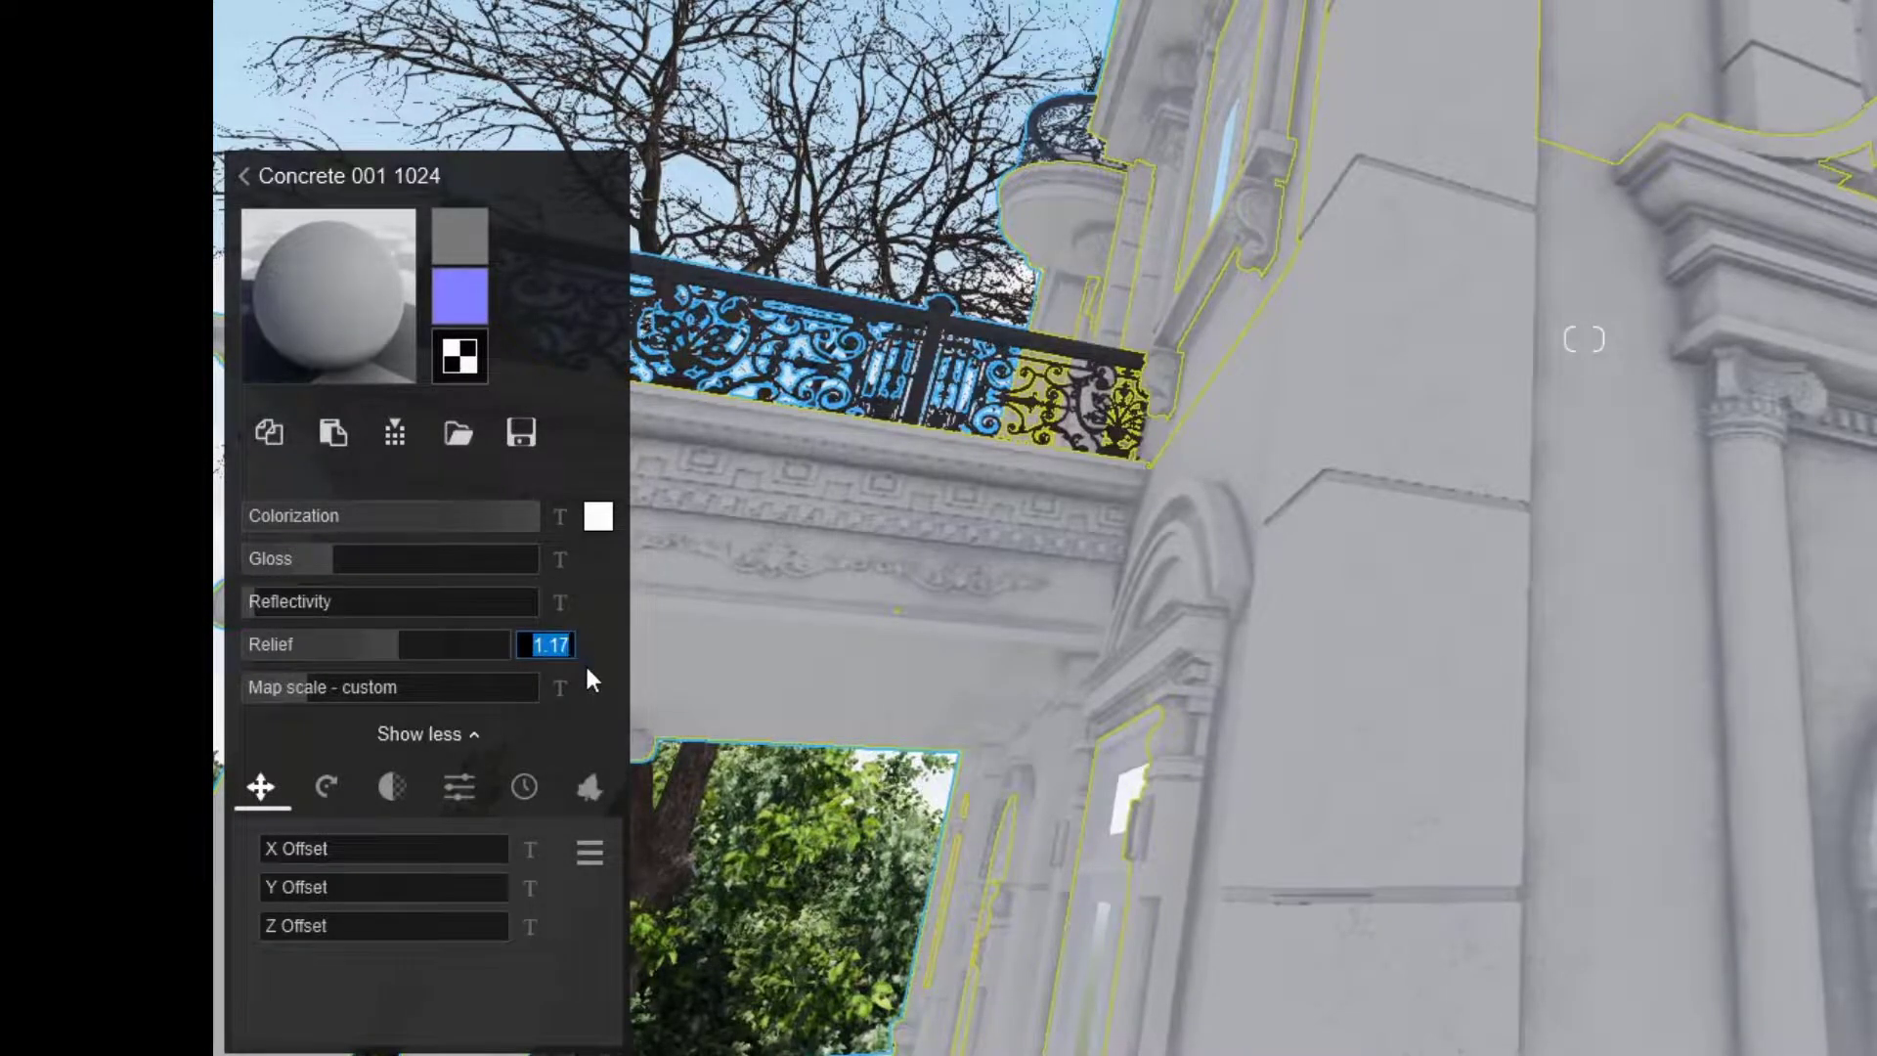
{"action": "key", "text": "Return"}
{"action": "left_click", "coordinate": [550, 688]}
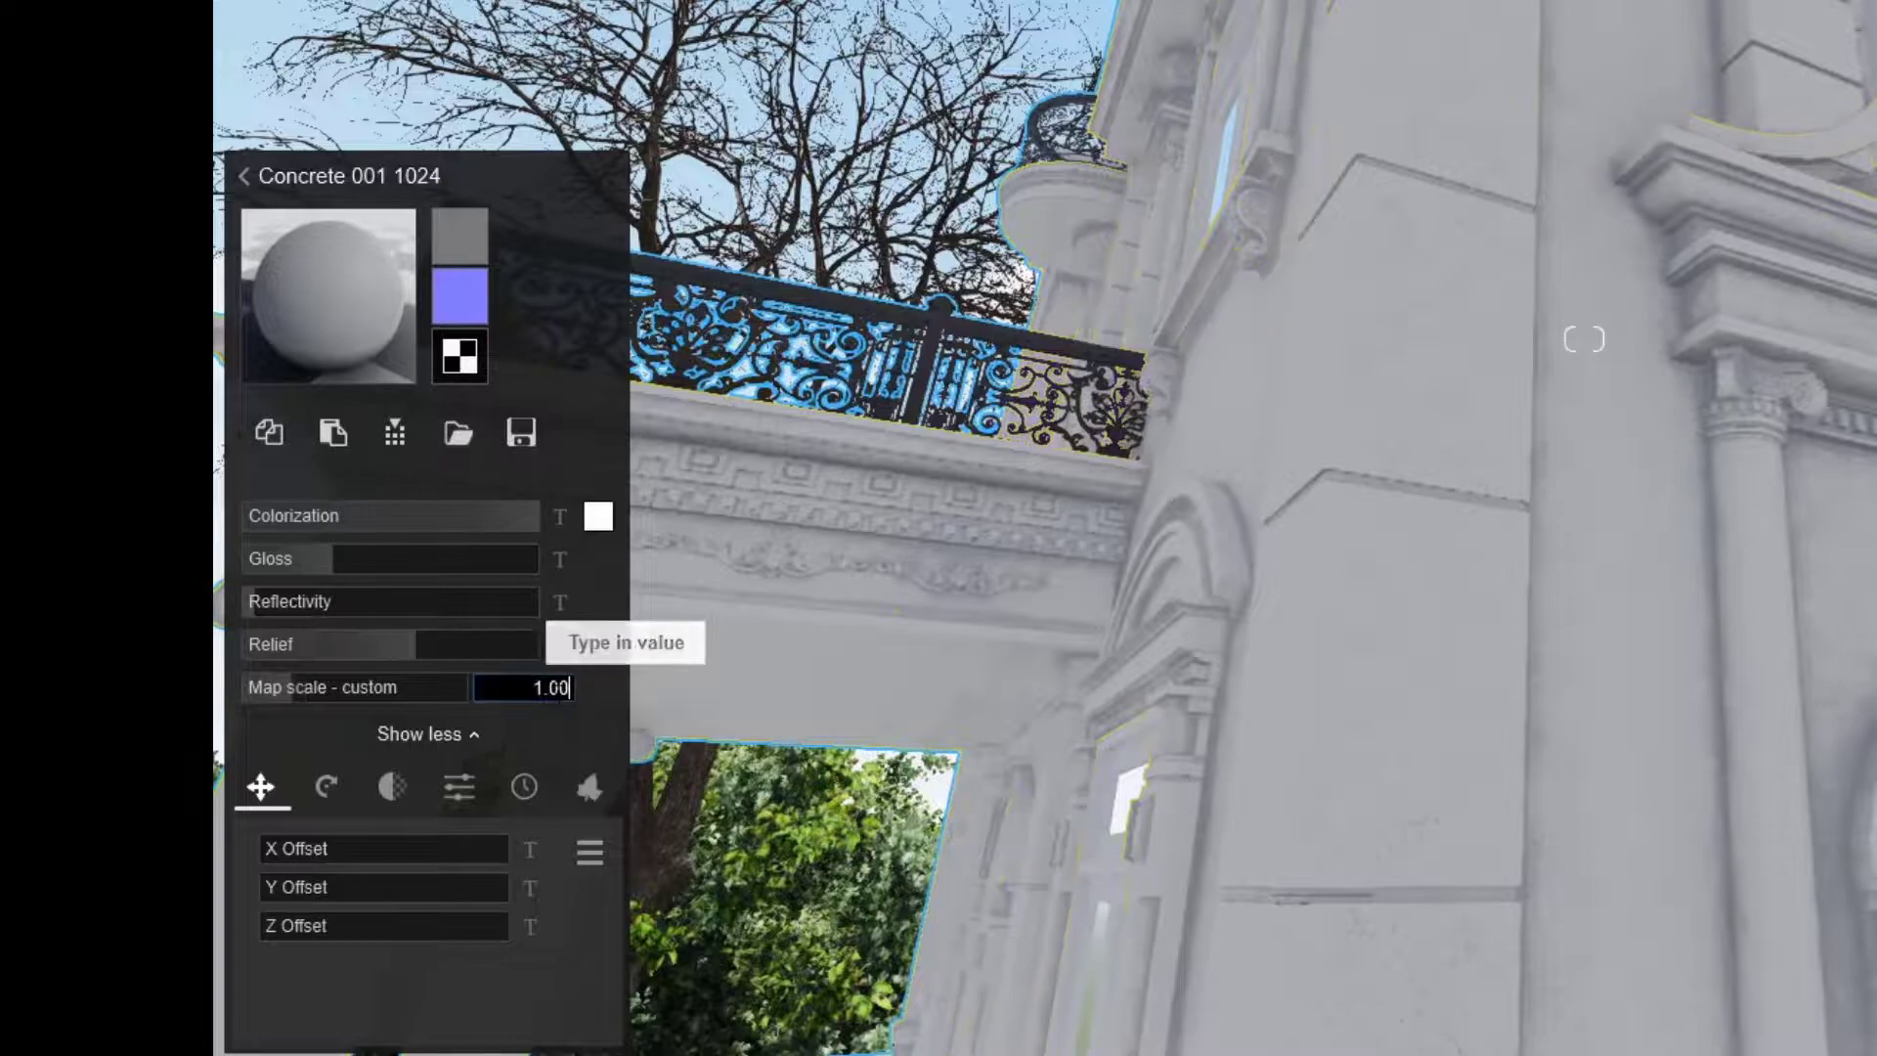
{"action": "left_click", "coordinate": [589, 739]}
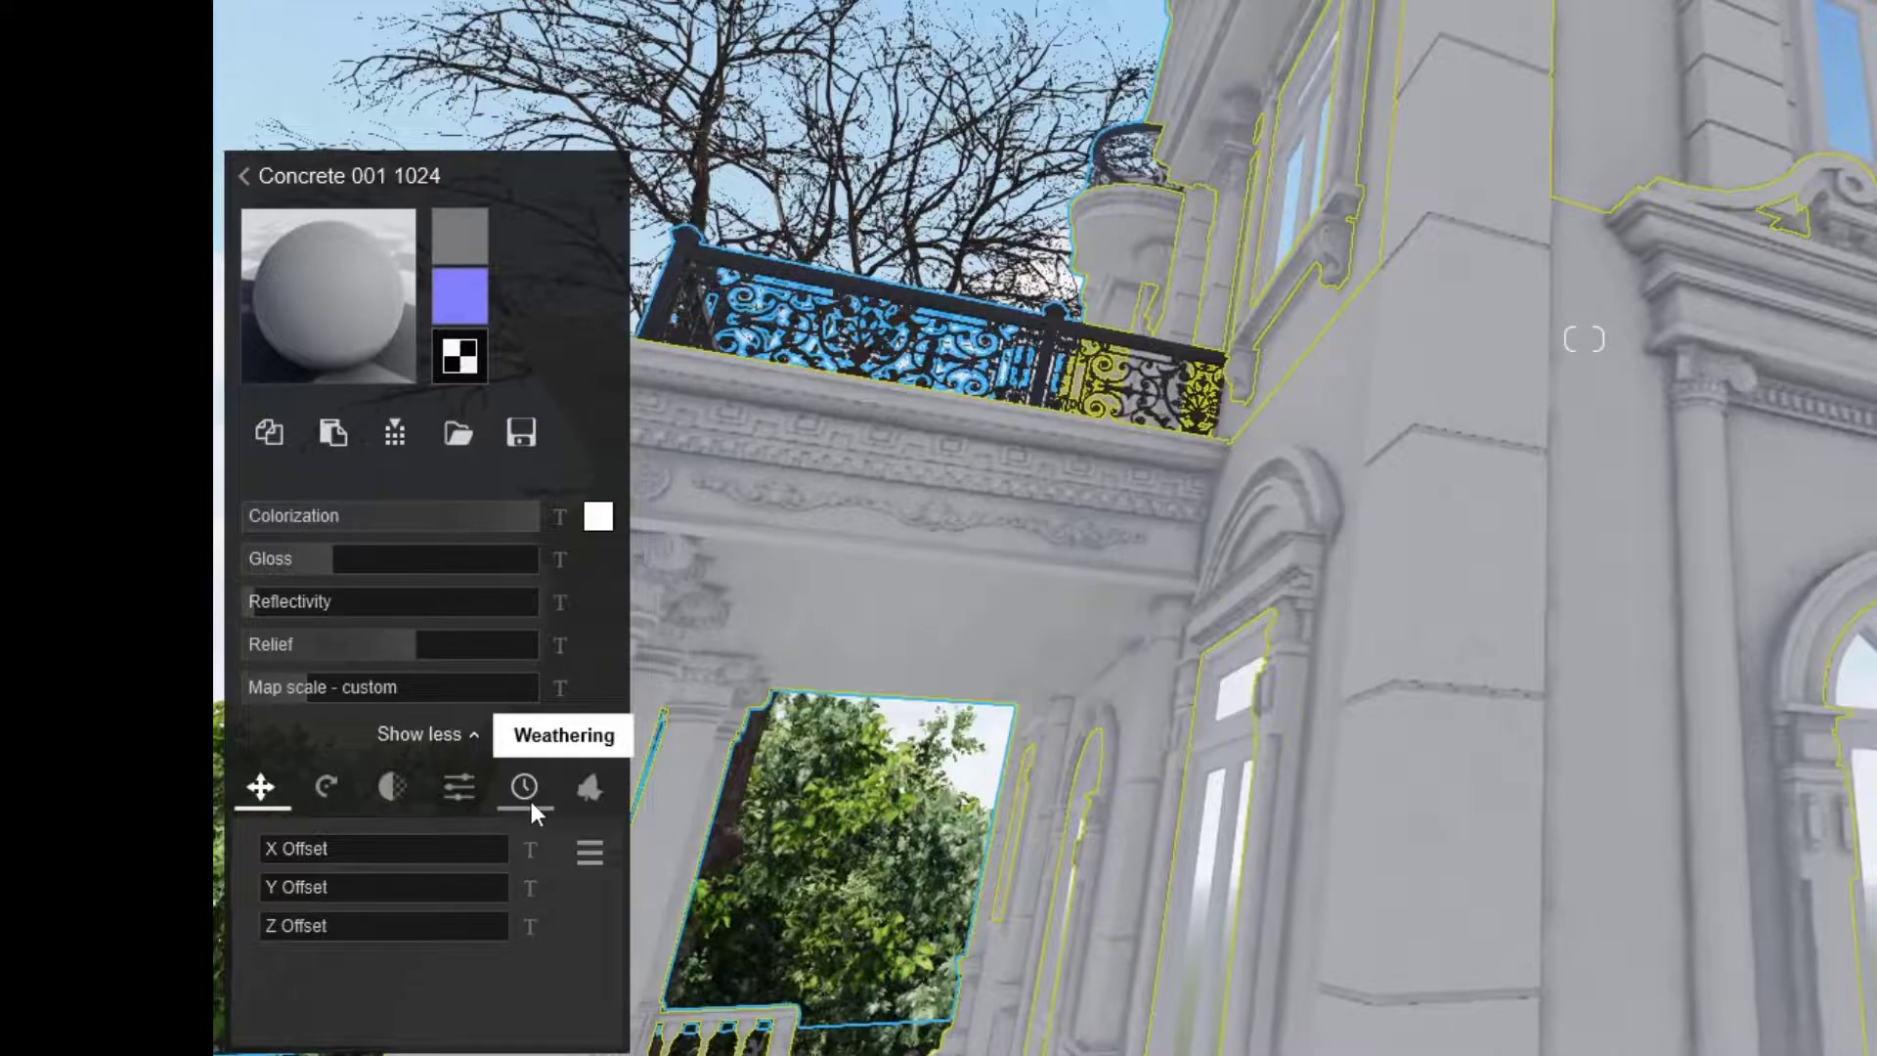
Step: Set the concrete walls' weathering to 0.20 and fly the camera over to the balcony railing
{"action": "left_click", "coordinate": [531, 800]}
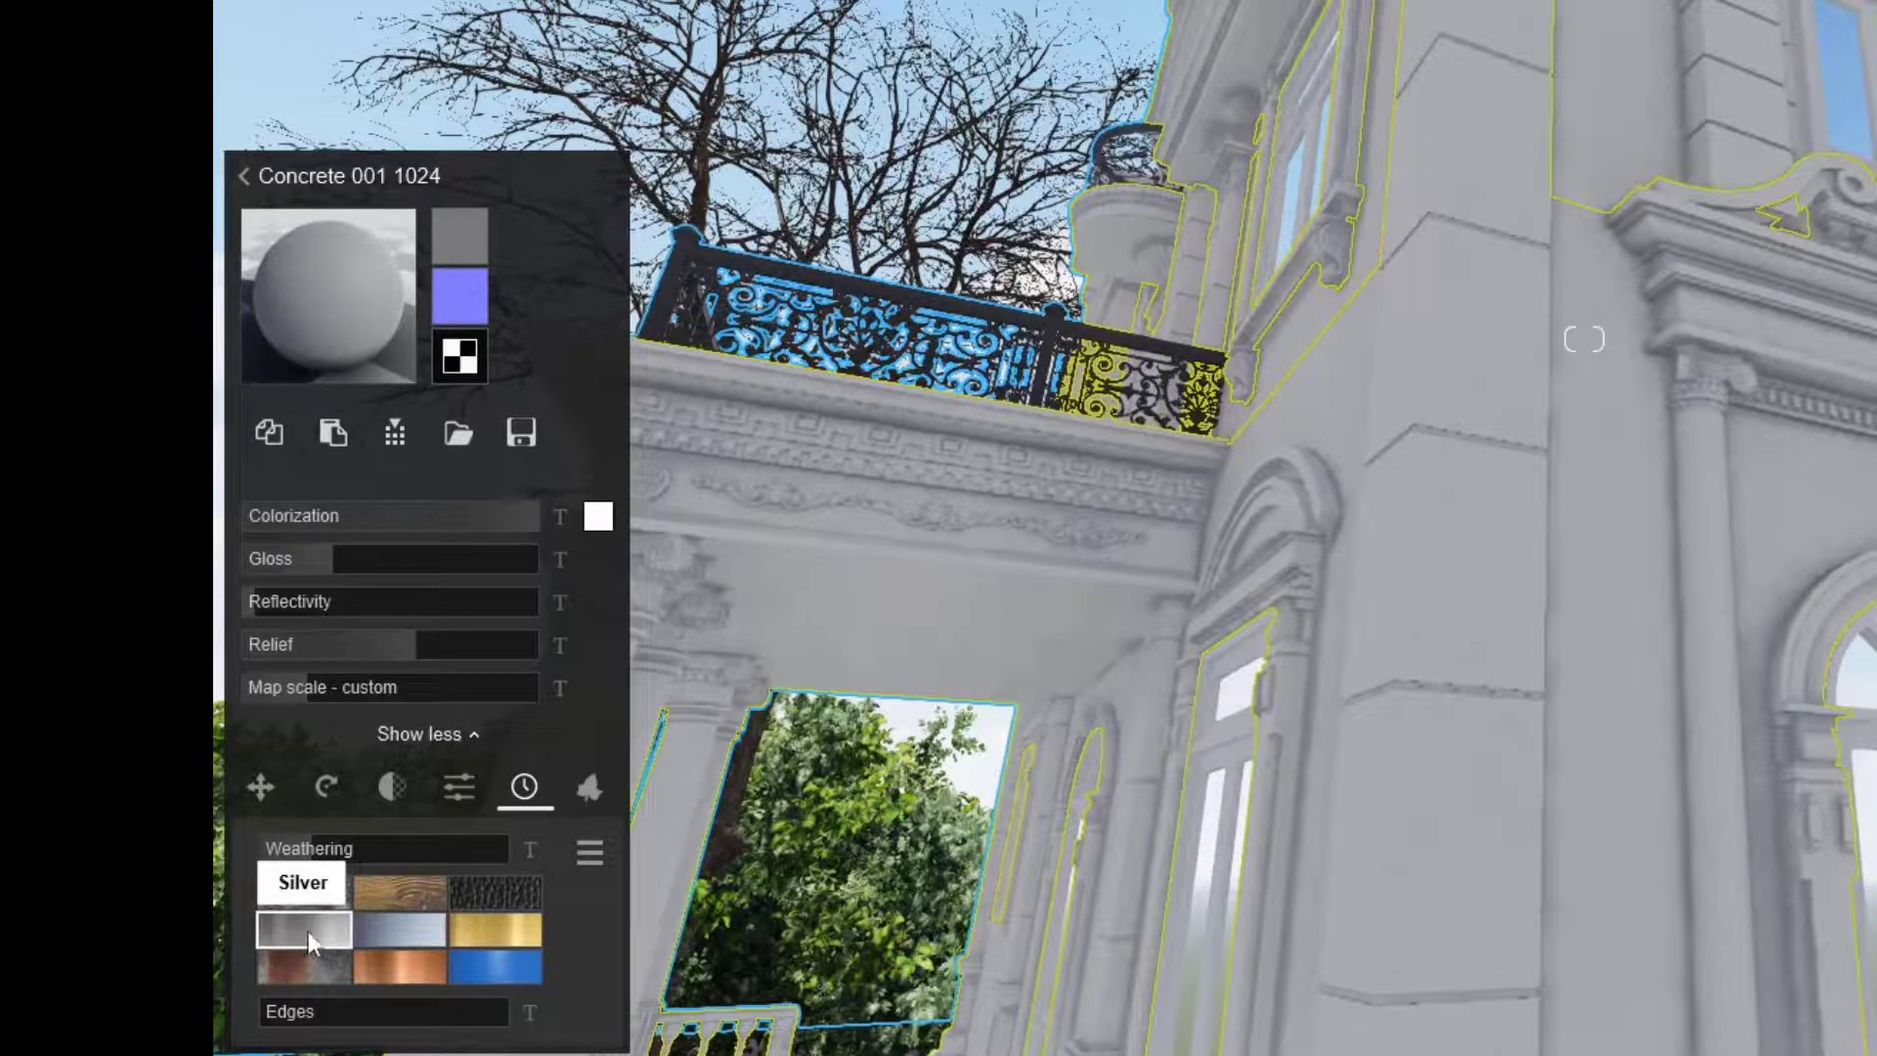
{"action": "mouse_move", "coordinate": [381, 848]}
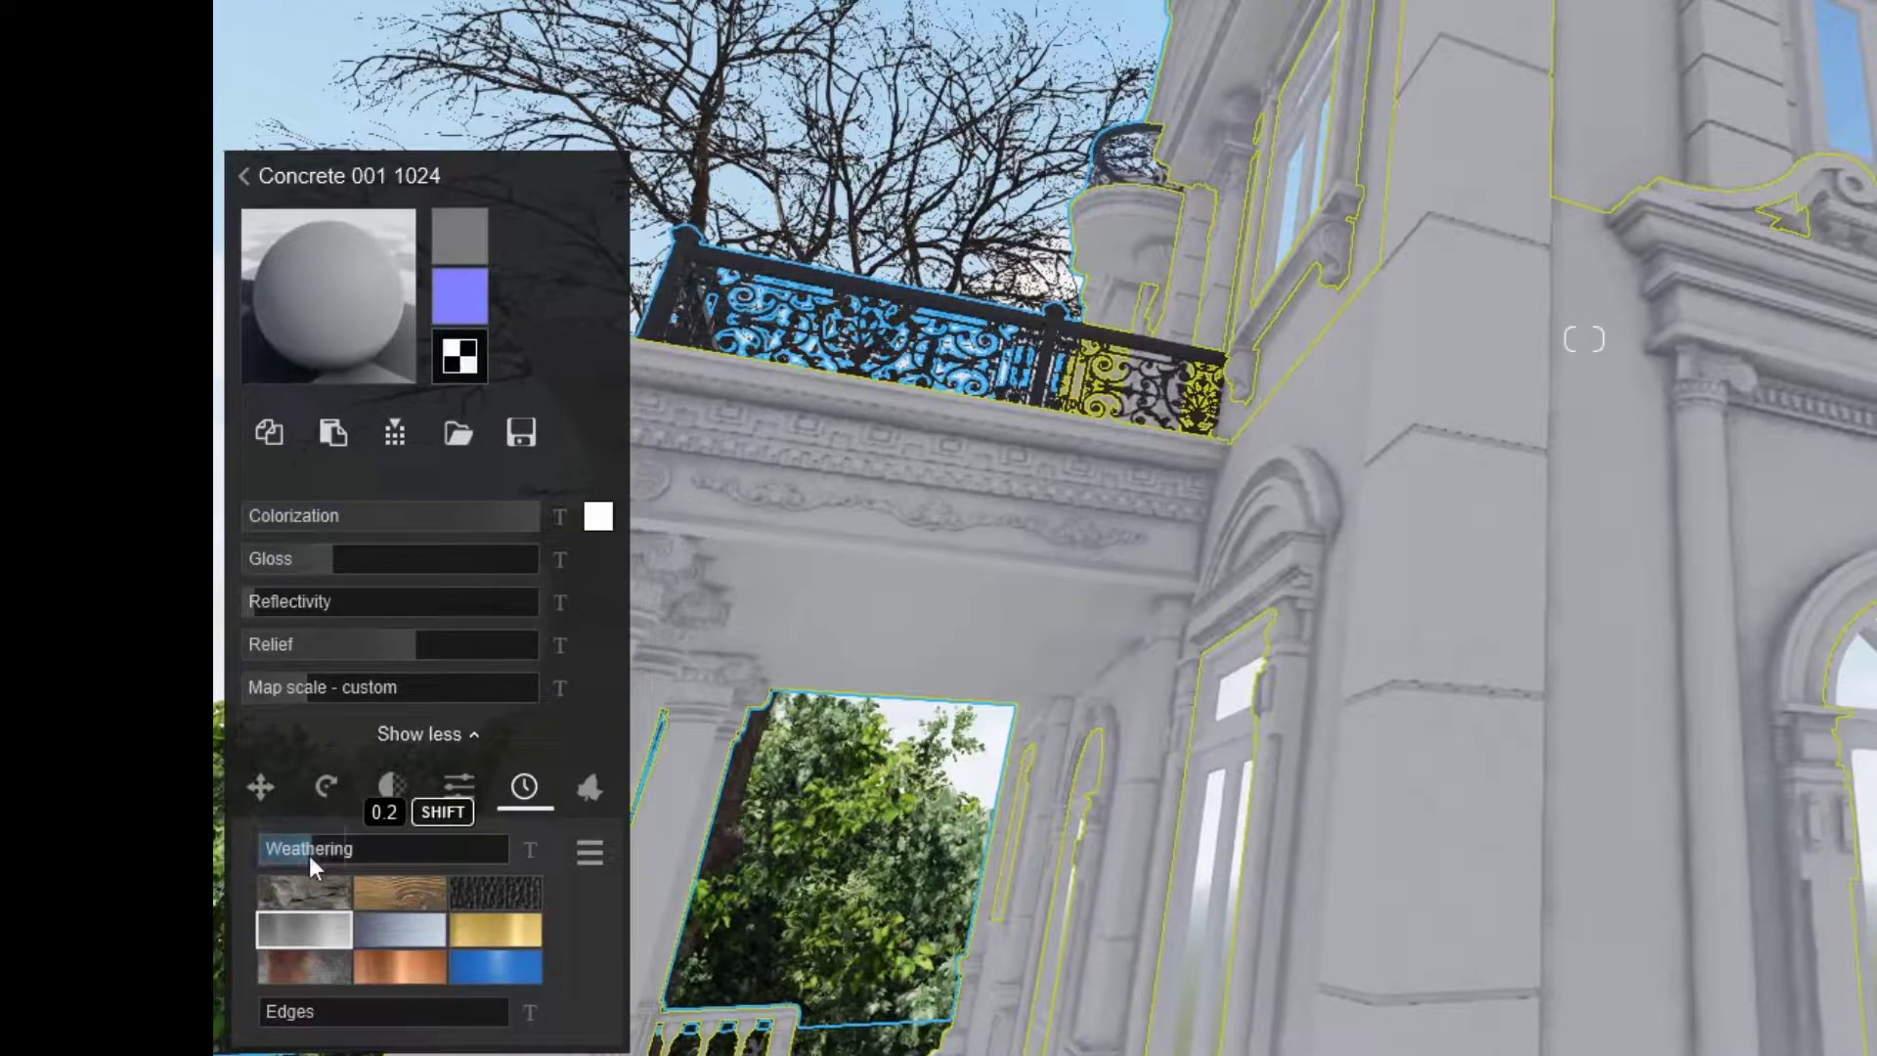
{"action": "left_click", "coordinate": [518, 853]}
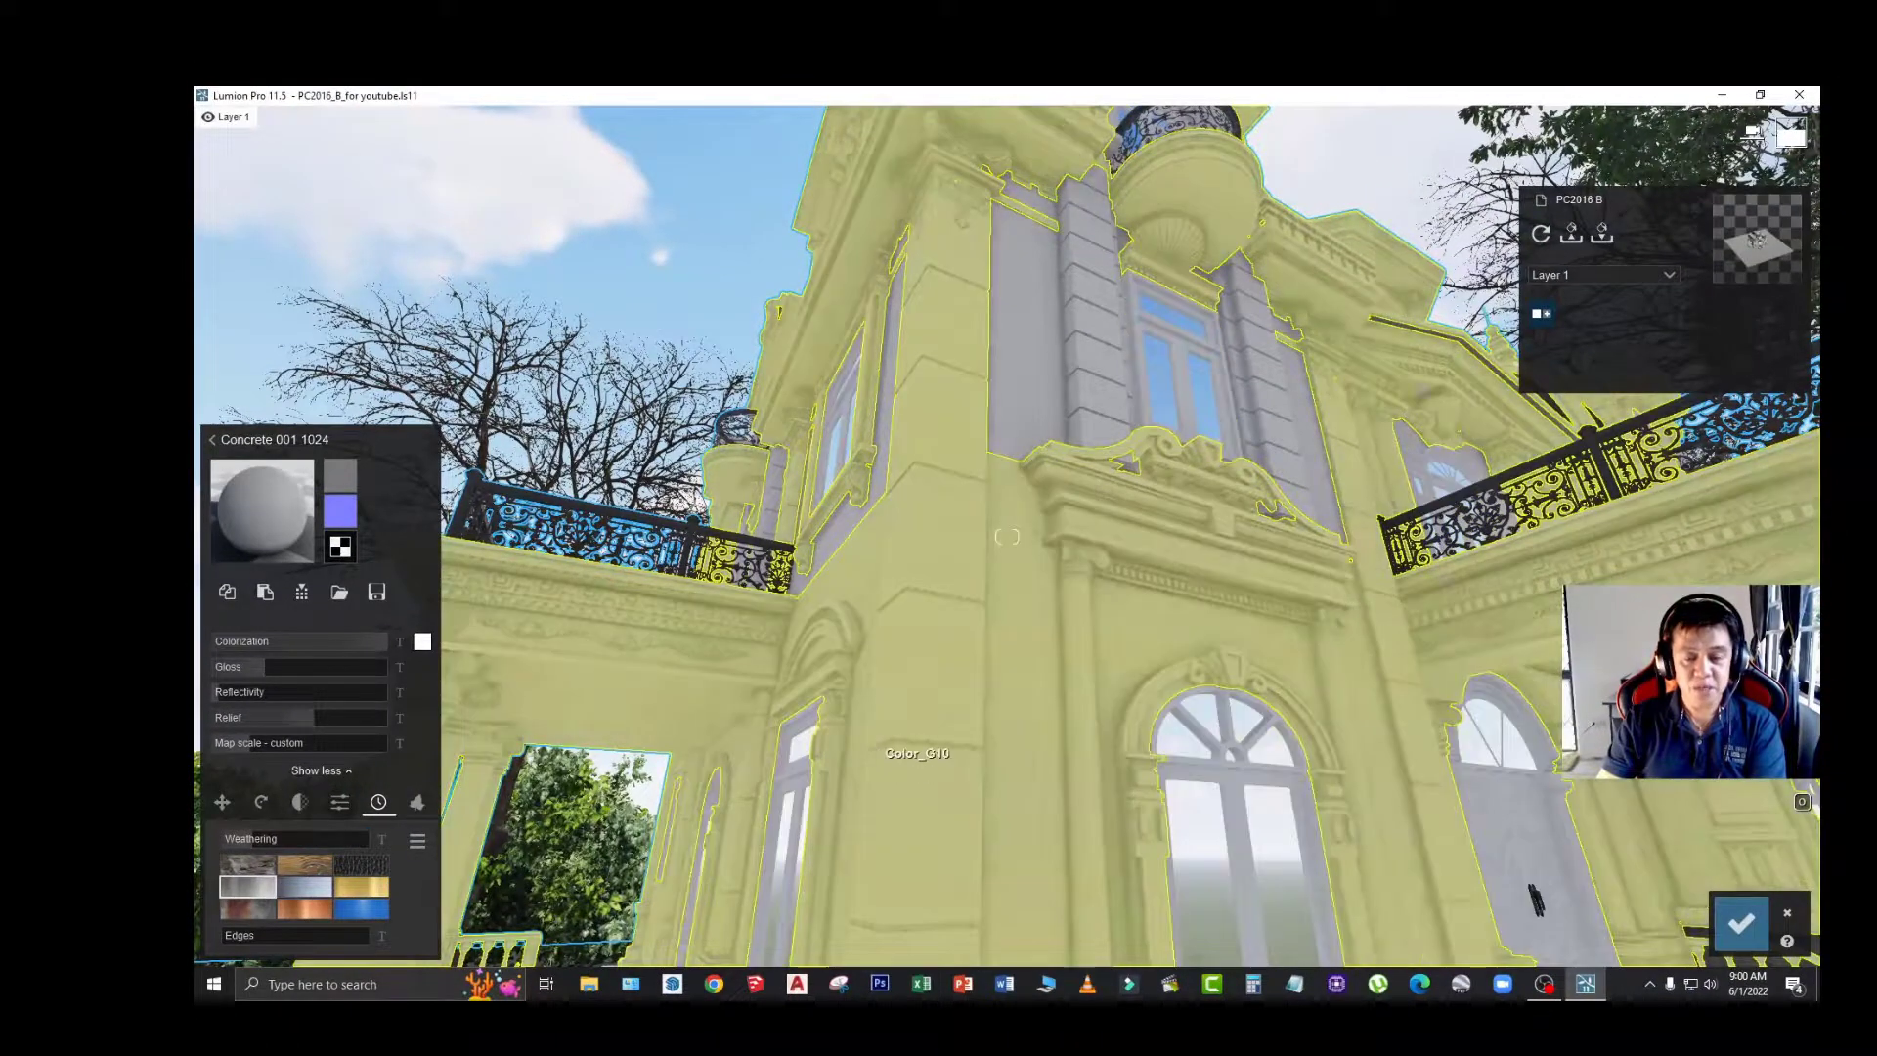
{"action": "mouse_move", "coordinate": [880, 636]}
{"action": "right_mouse_down"}
{"action": "mouse_move", "coordinate": [886, 559]}
{"action": "mouse_move", "coordinate": [887, 577]}
{"action": "right_mouse_up"}
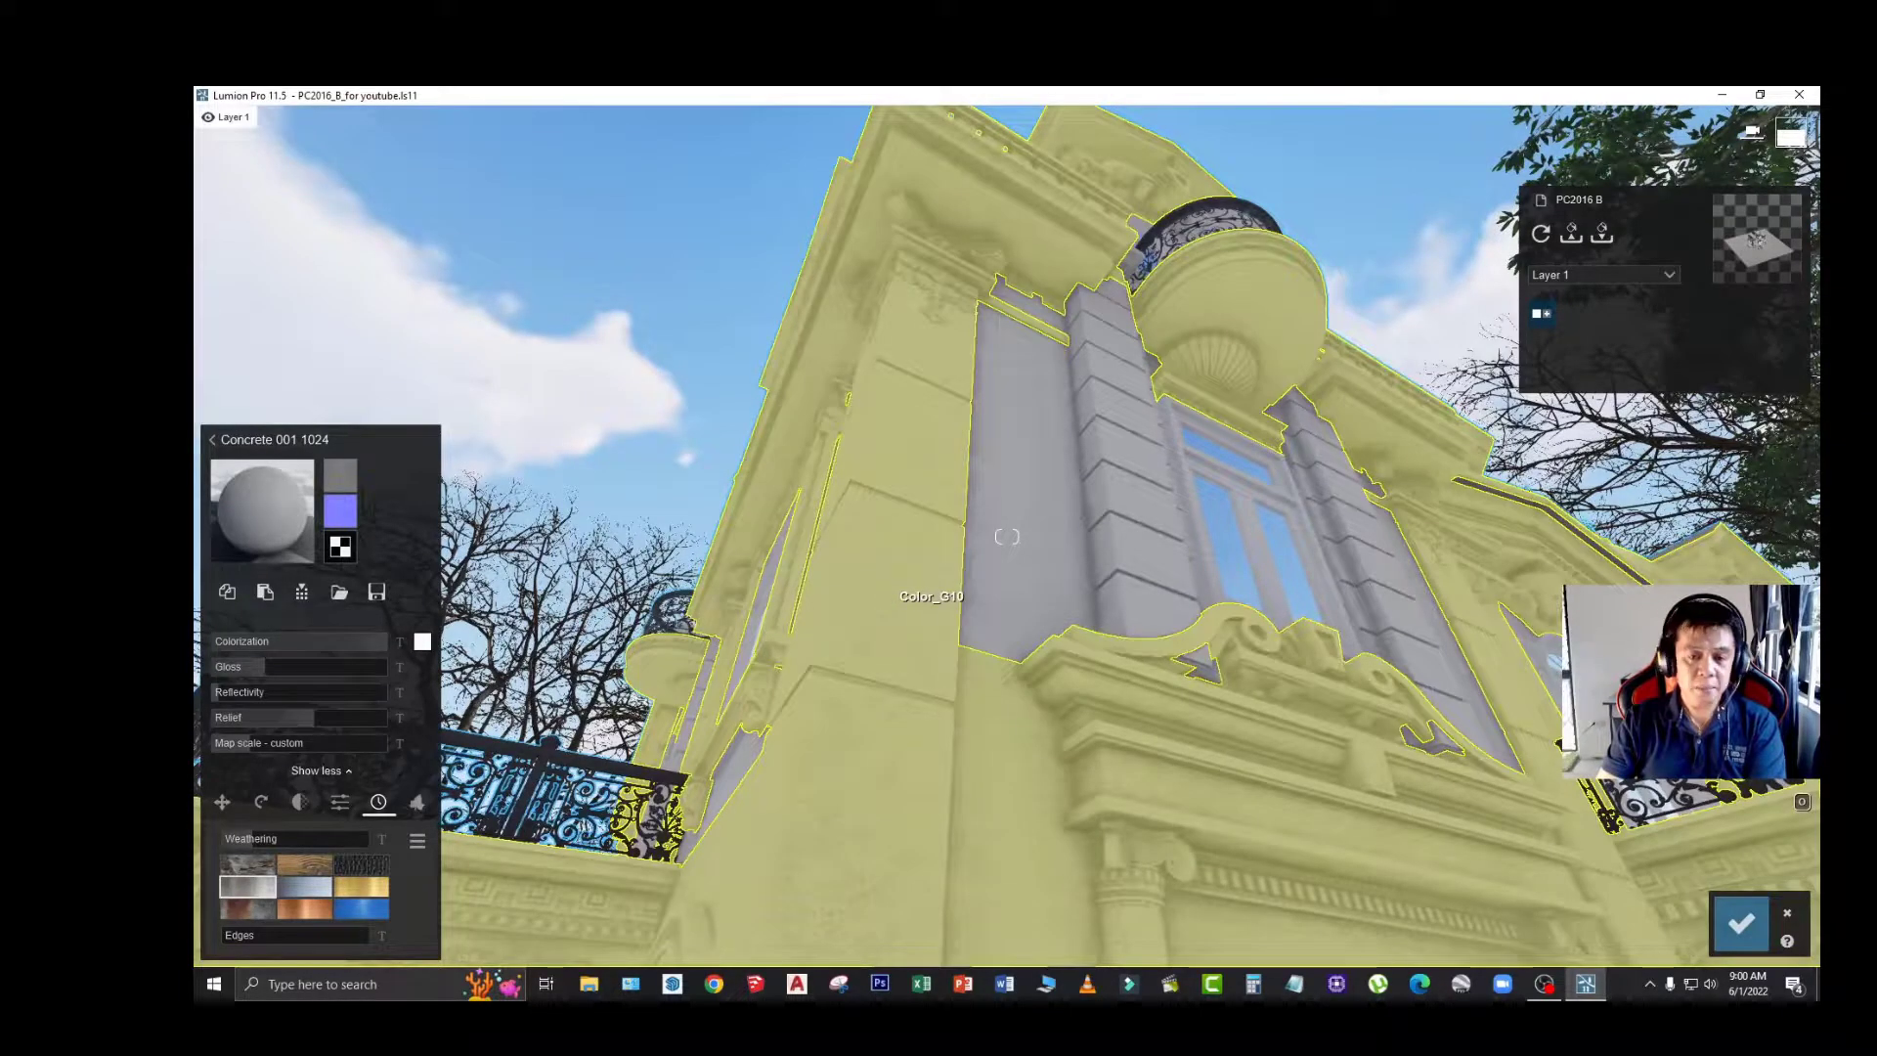
{"action": "right_click_drag", "start_coordinate": [884, 589], "coordinate": [913, 516]}
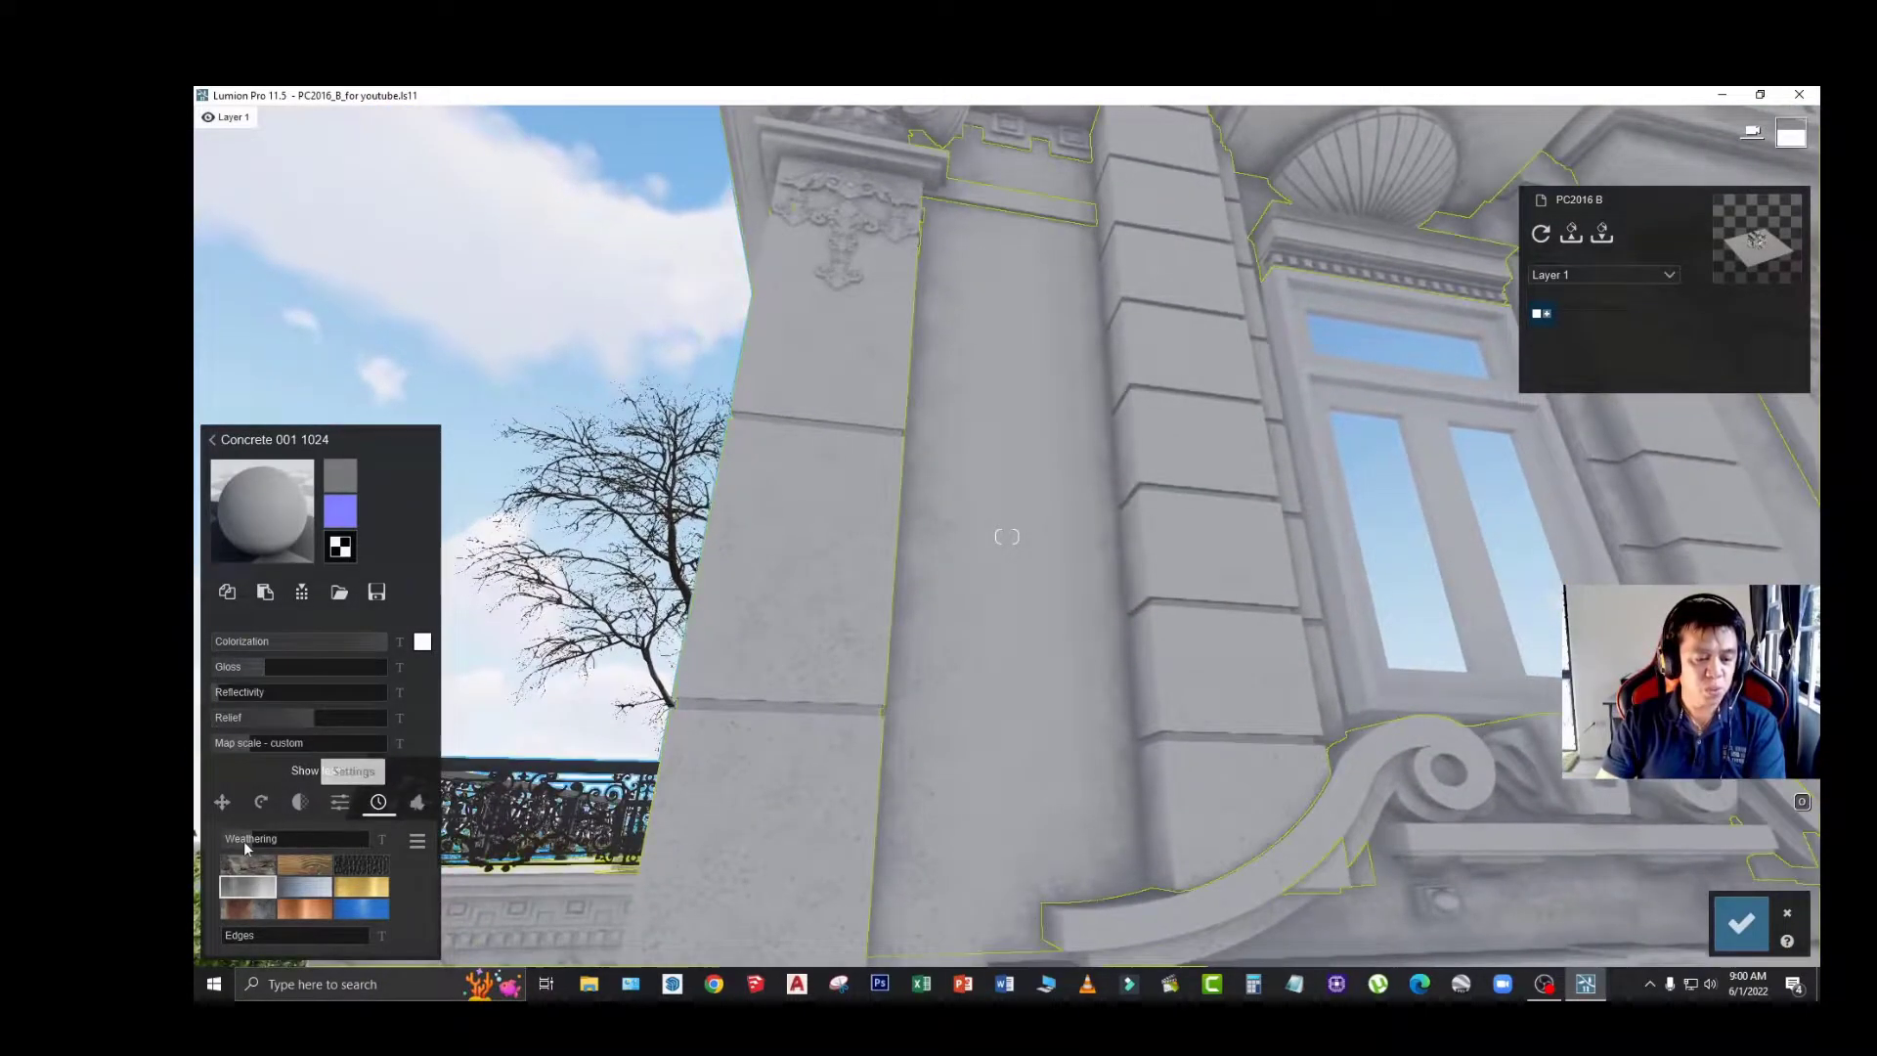
{"action": "right_click_drag", "start_coordinate": [796, 744], "coordinate": [684, 744]}
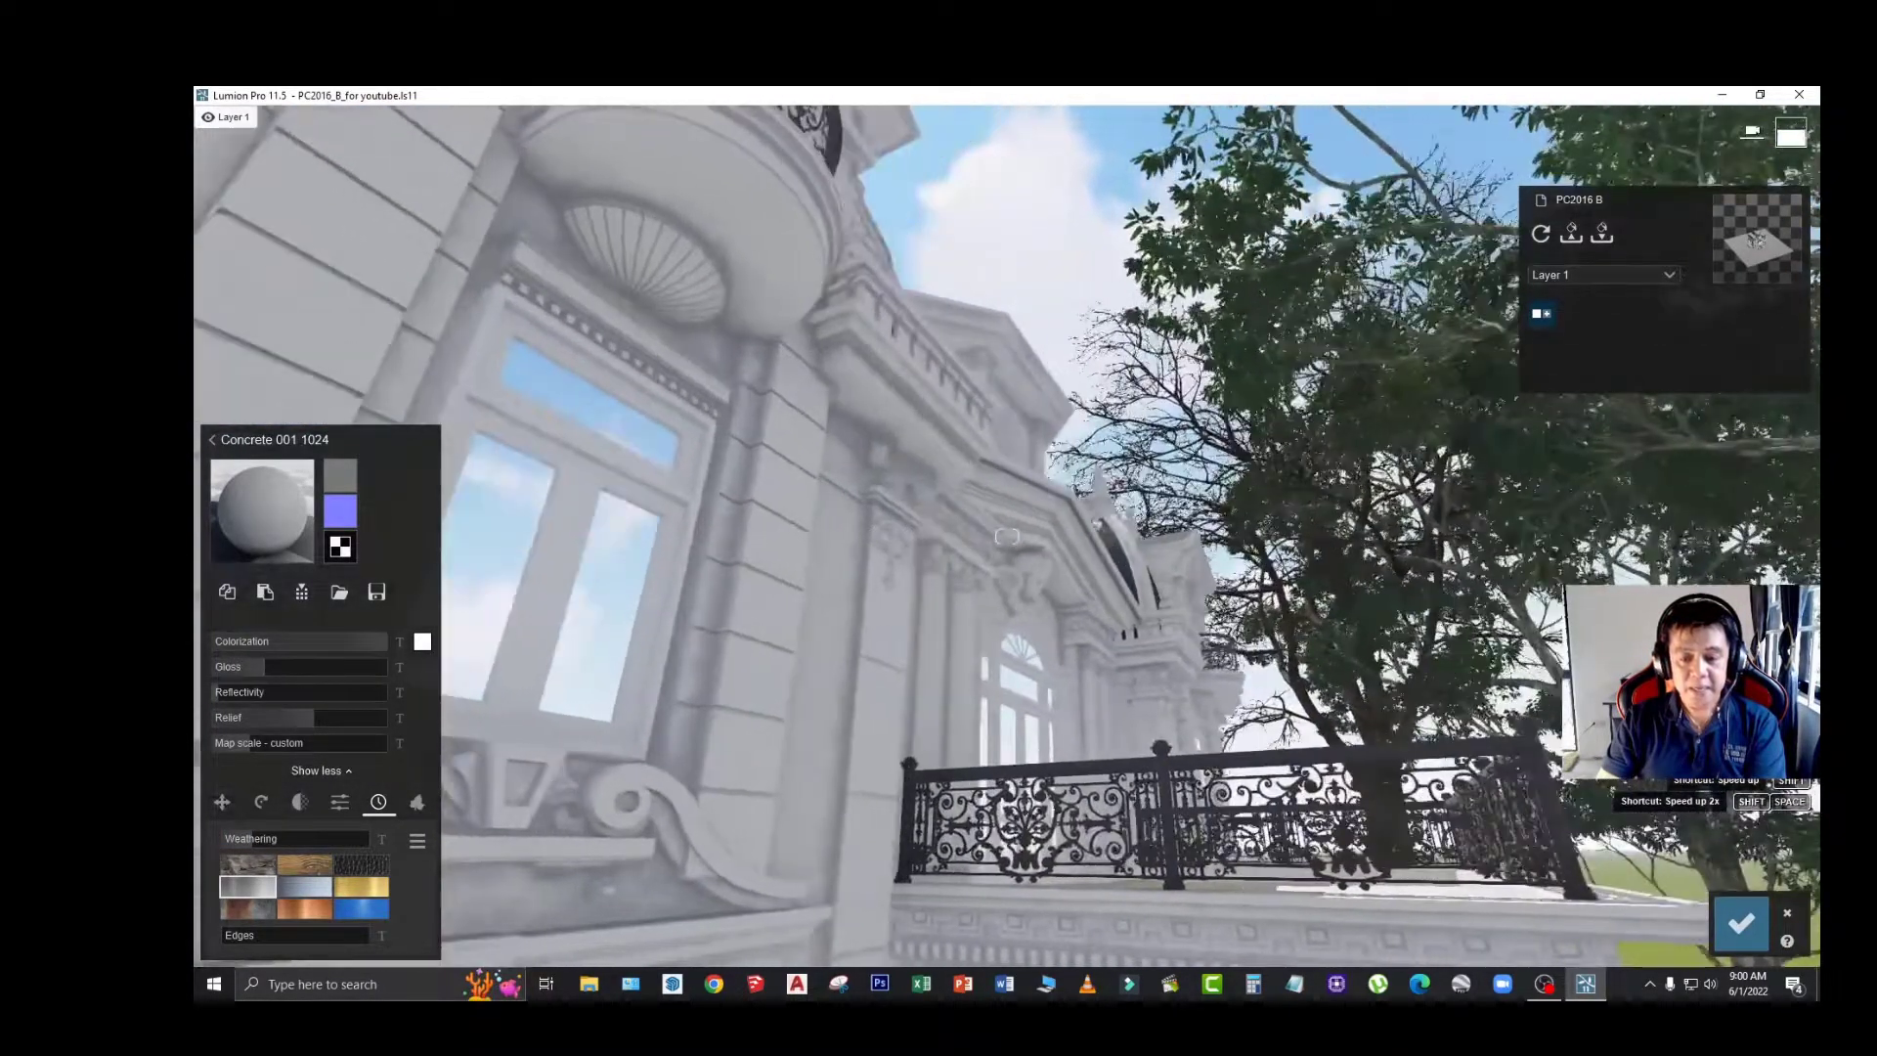
{"action": "key", "text": "w"}
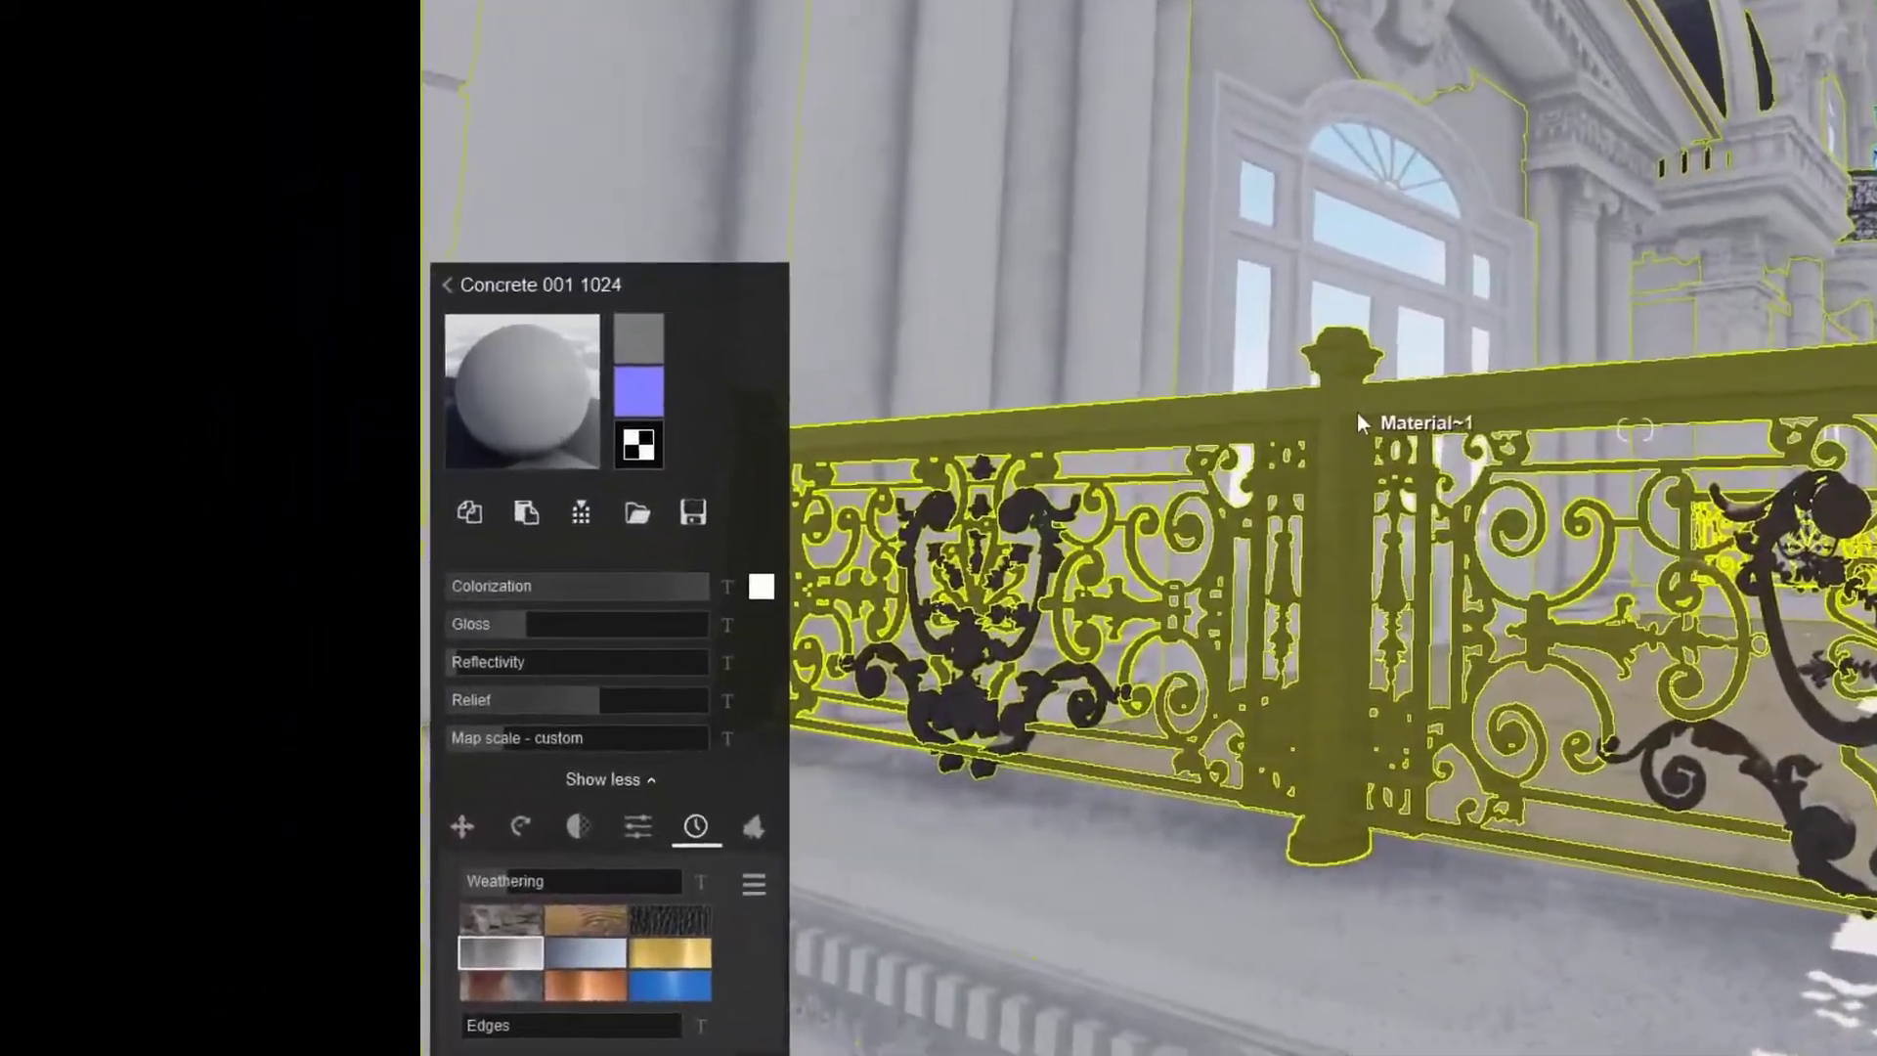
Step: Replace the balcony railing material with Aluminium and set its Gloss to 1.91
{"action": "left_click", "coordinate": [1357, 413]}
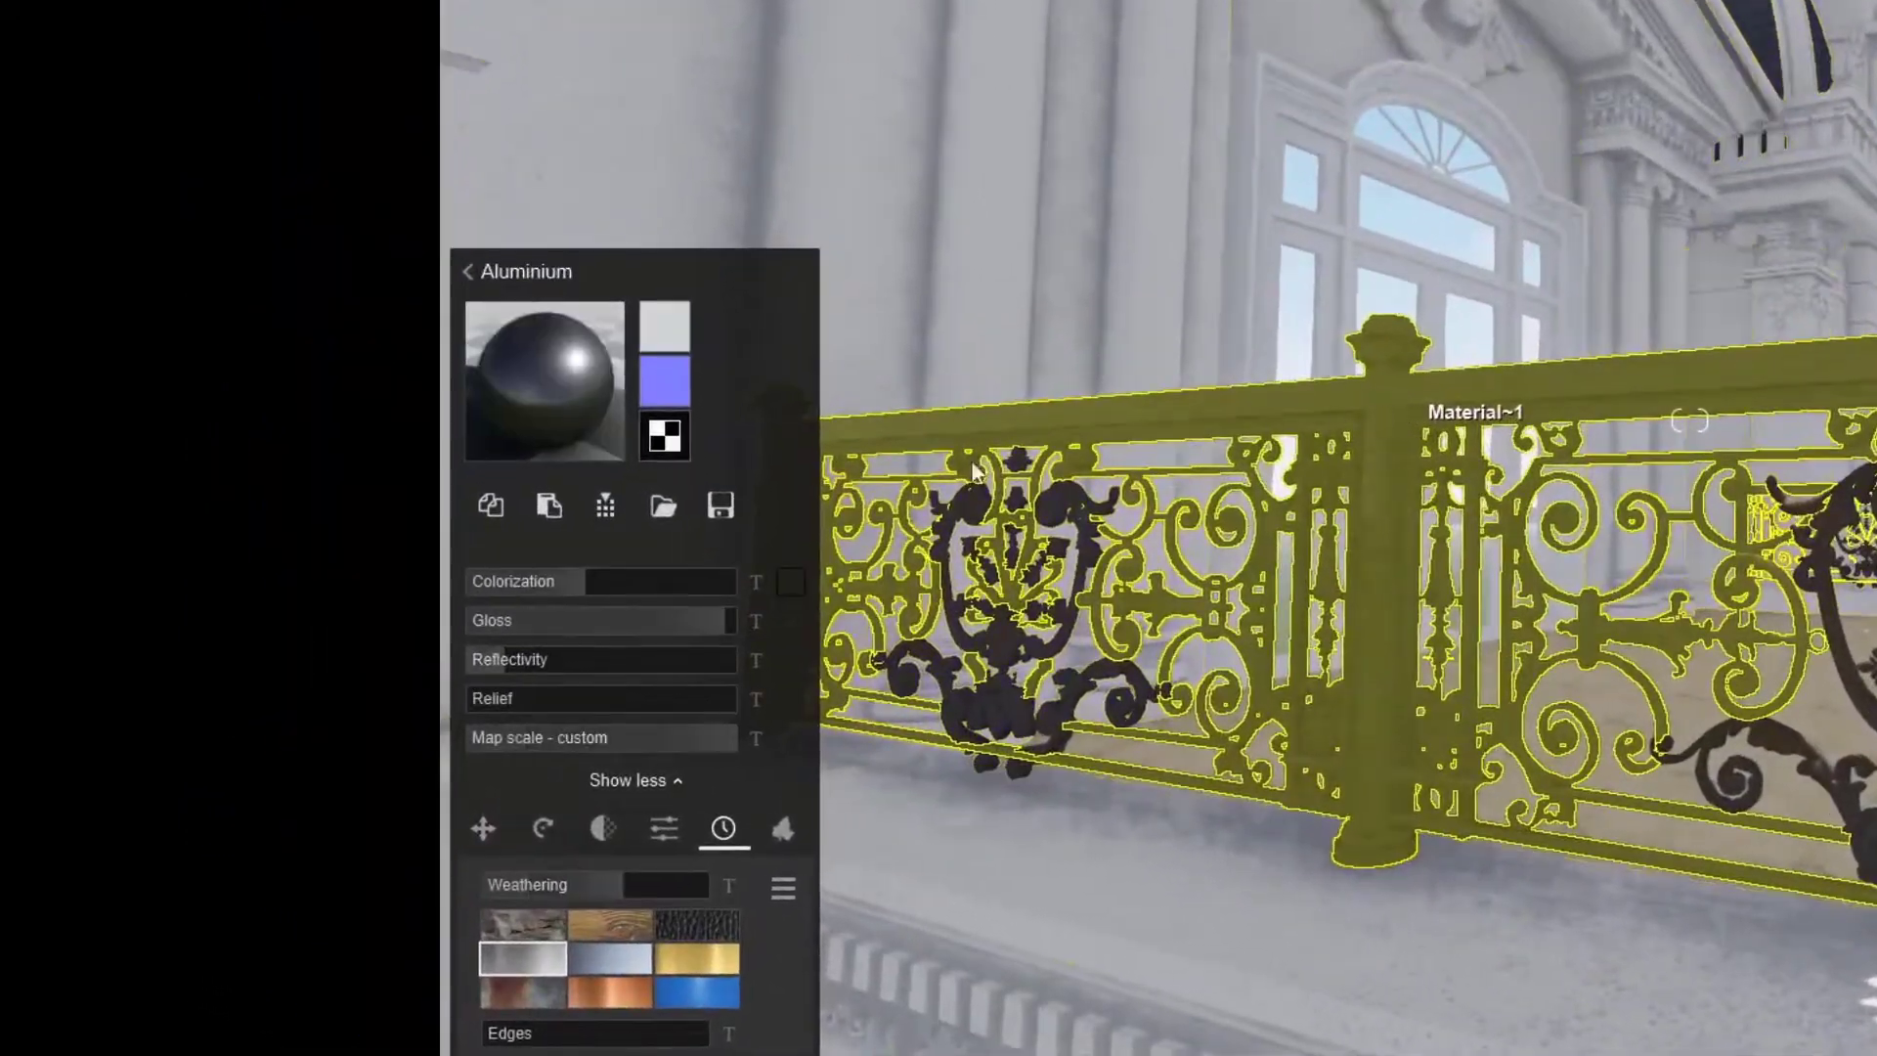
{"action": "left_click", "coordinate": [577, 391]}
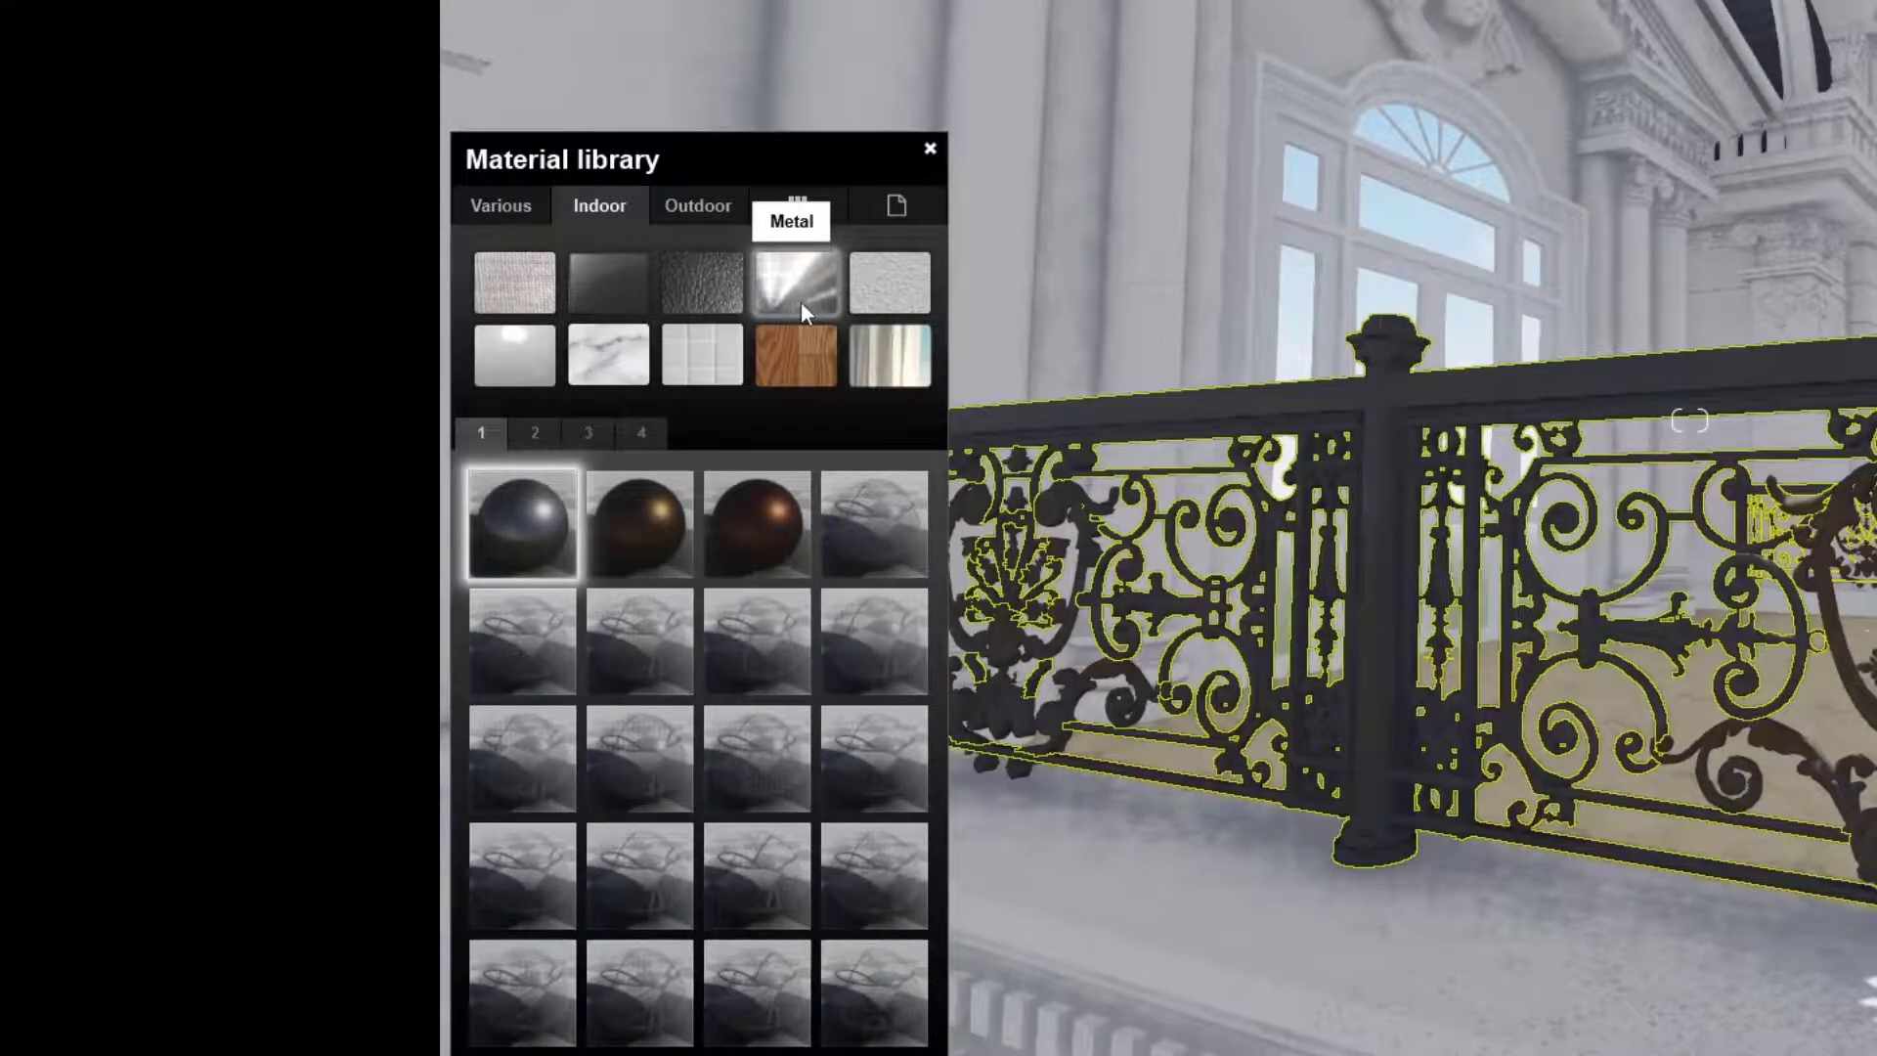
{"action": "left_click", "coordinate": [498, 543]}
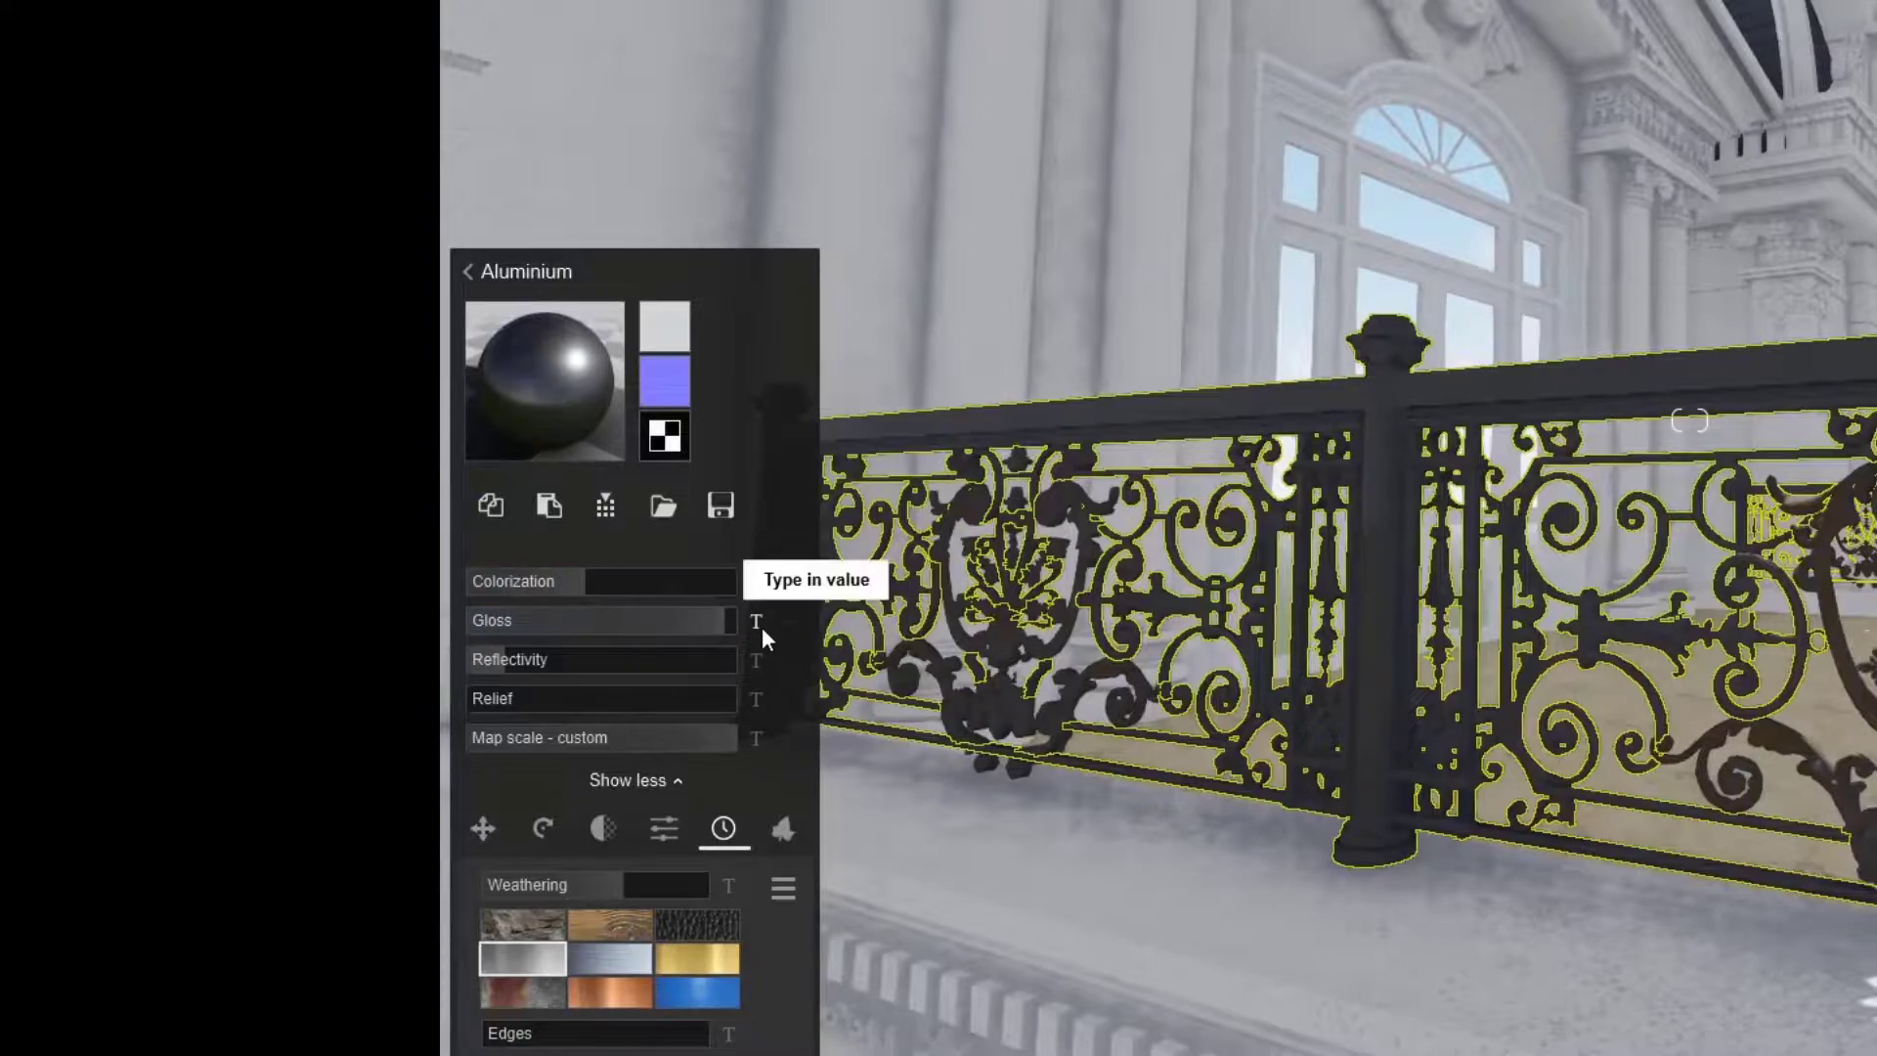
{"action": "left_click", "coordinate": [757, 622]}
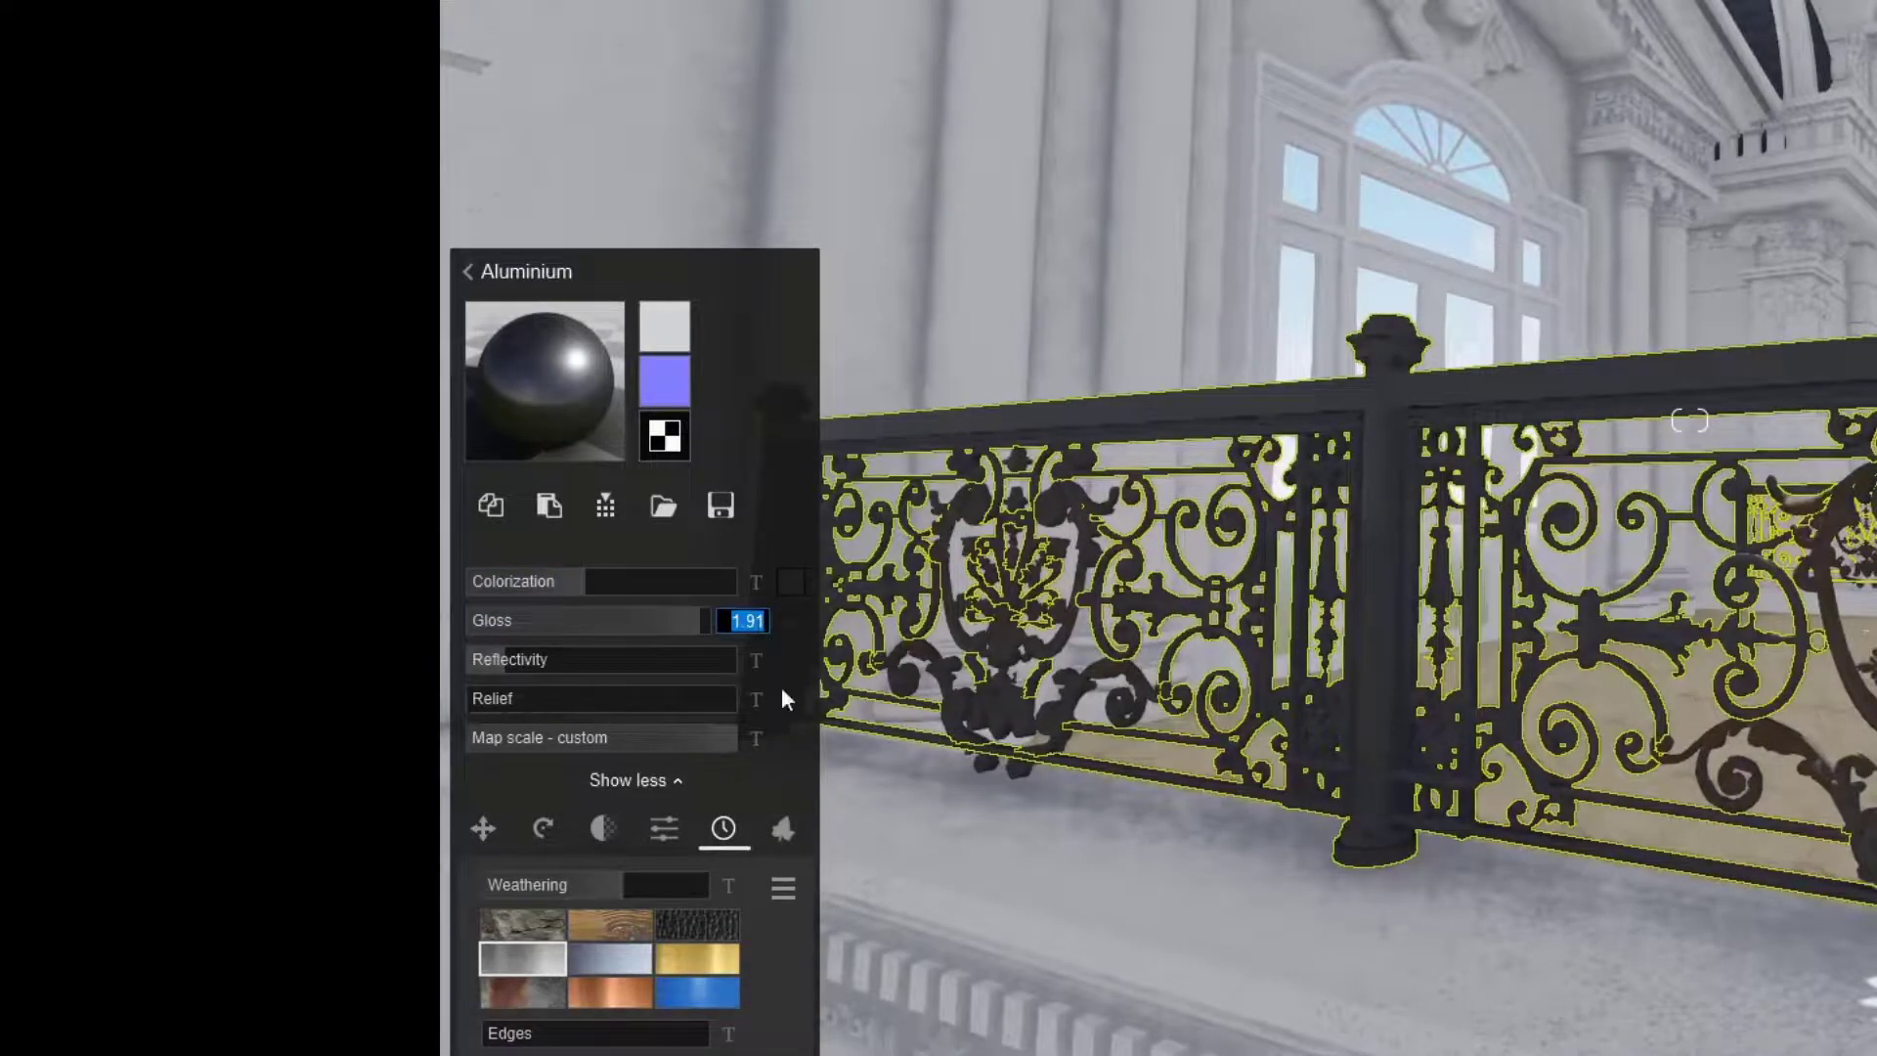
{"action": "key", "text": "Return"}
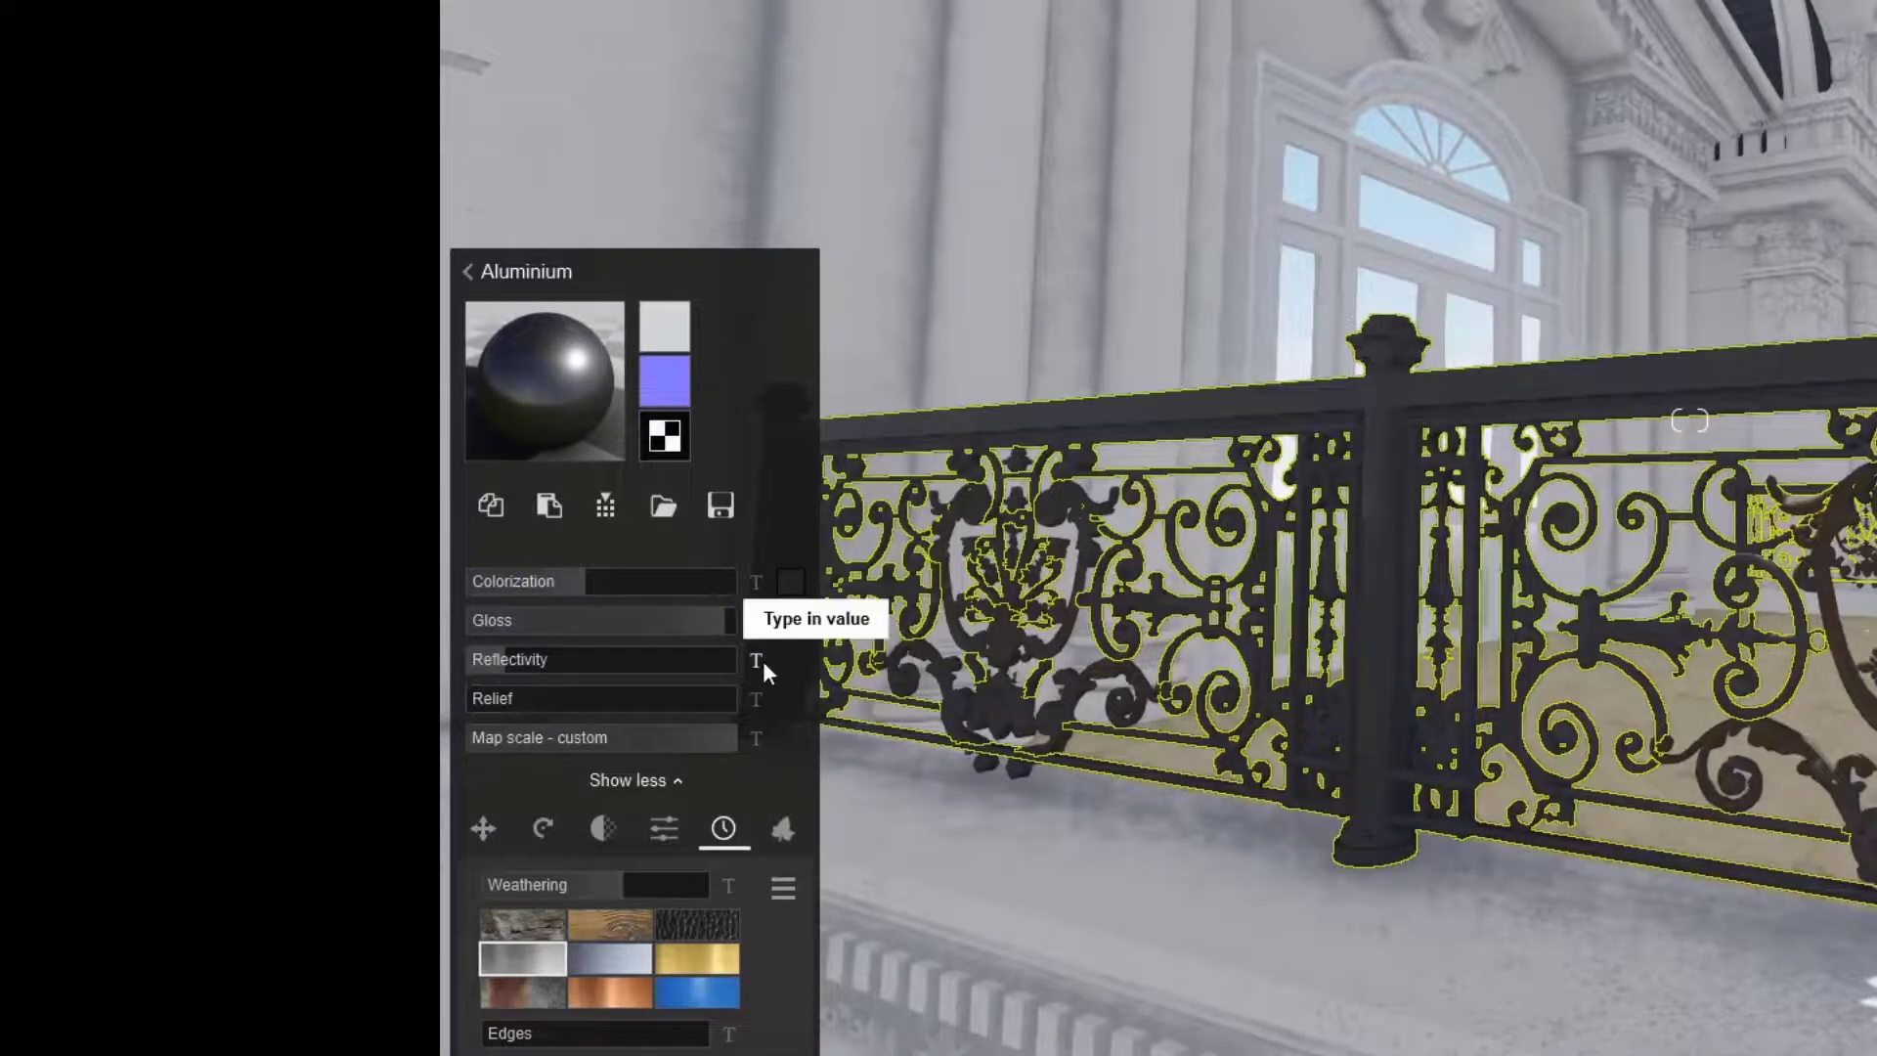
{"action": "left_click", "coordinate": [757, 661]}
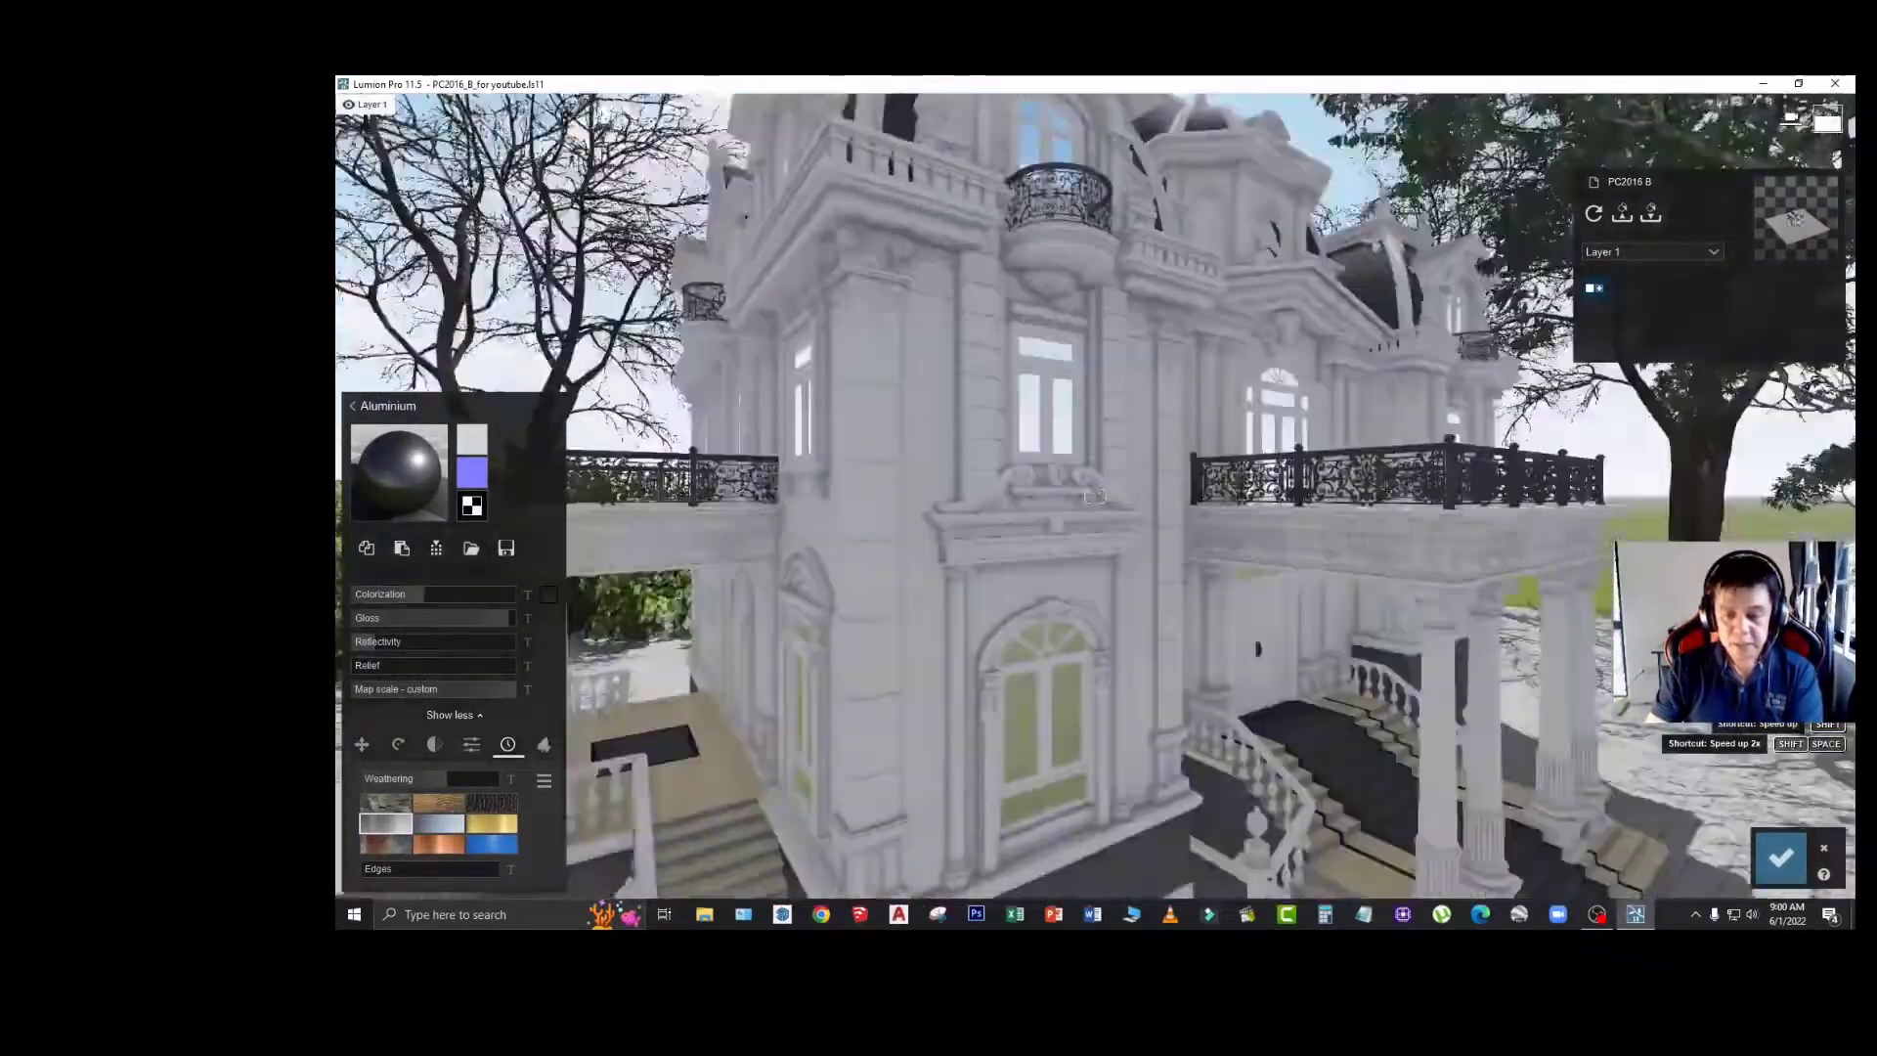
Step: Set the railing's weathering to 0.62 and accept the material changes
{"action": "key", "text": "w"}
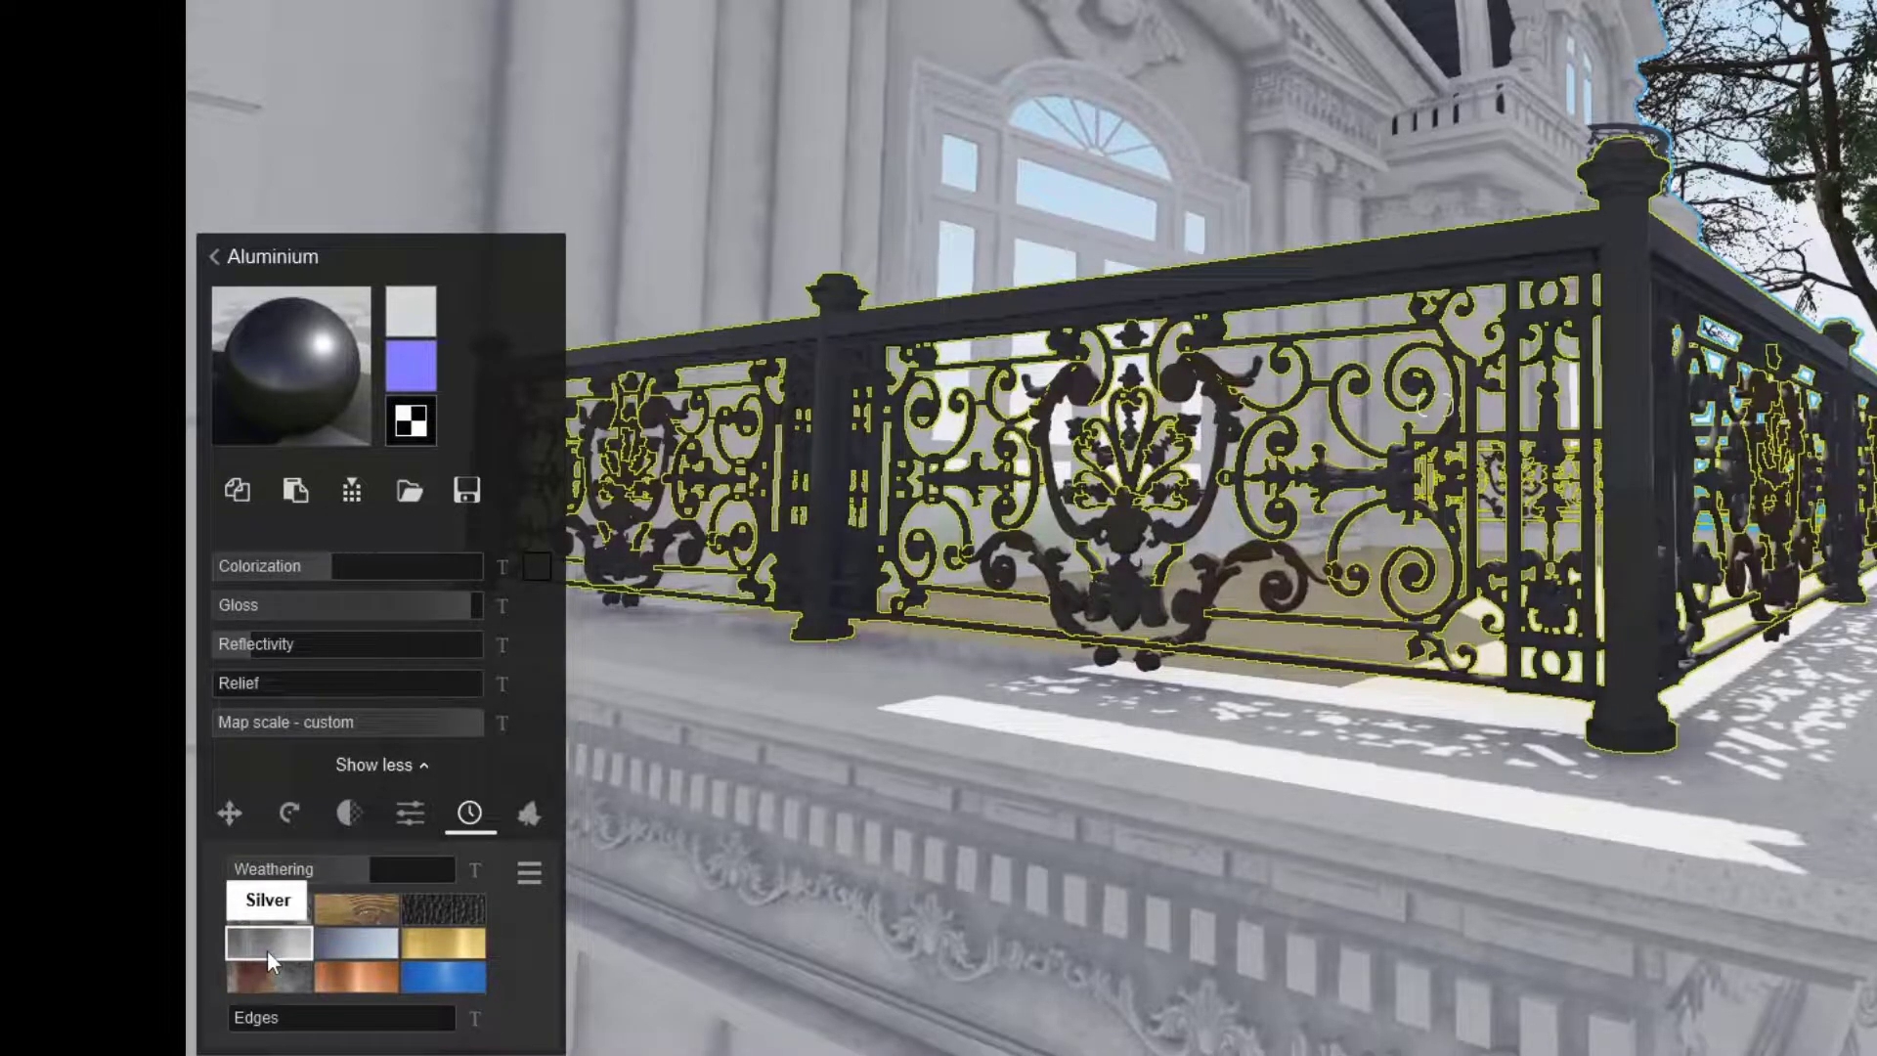
{"action": "left_click", "coordinate": [474, 869]}
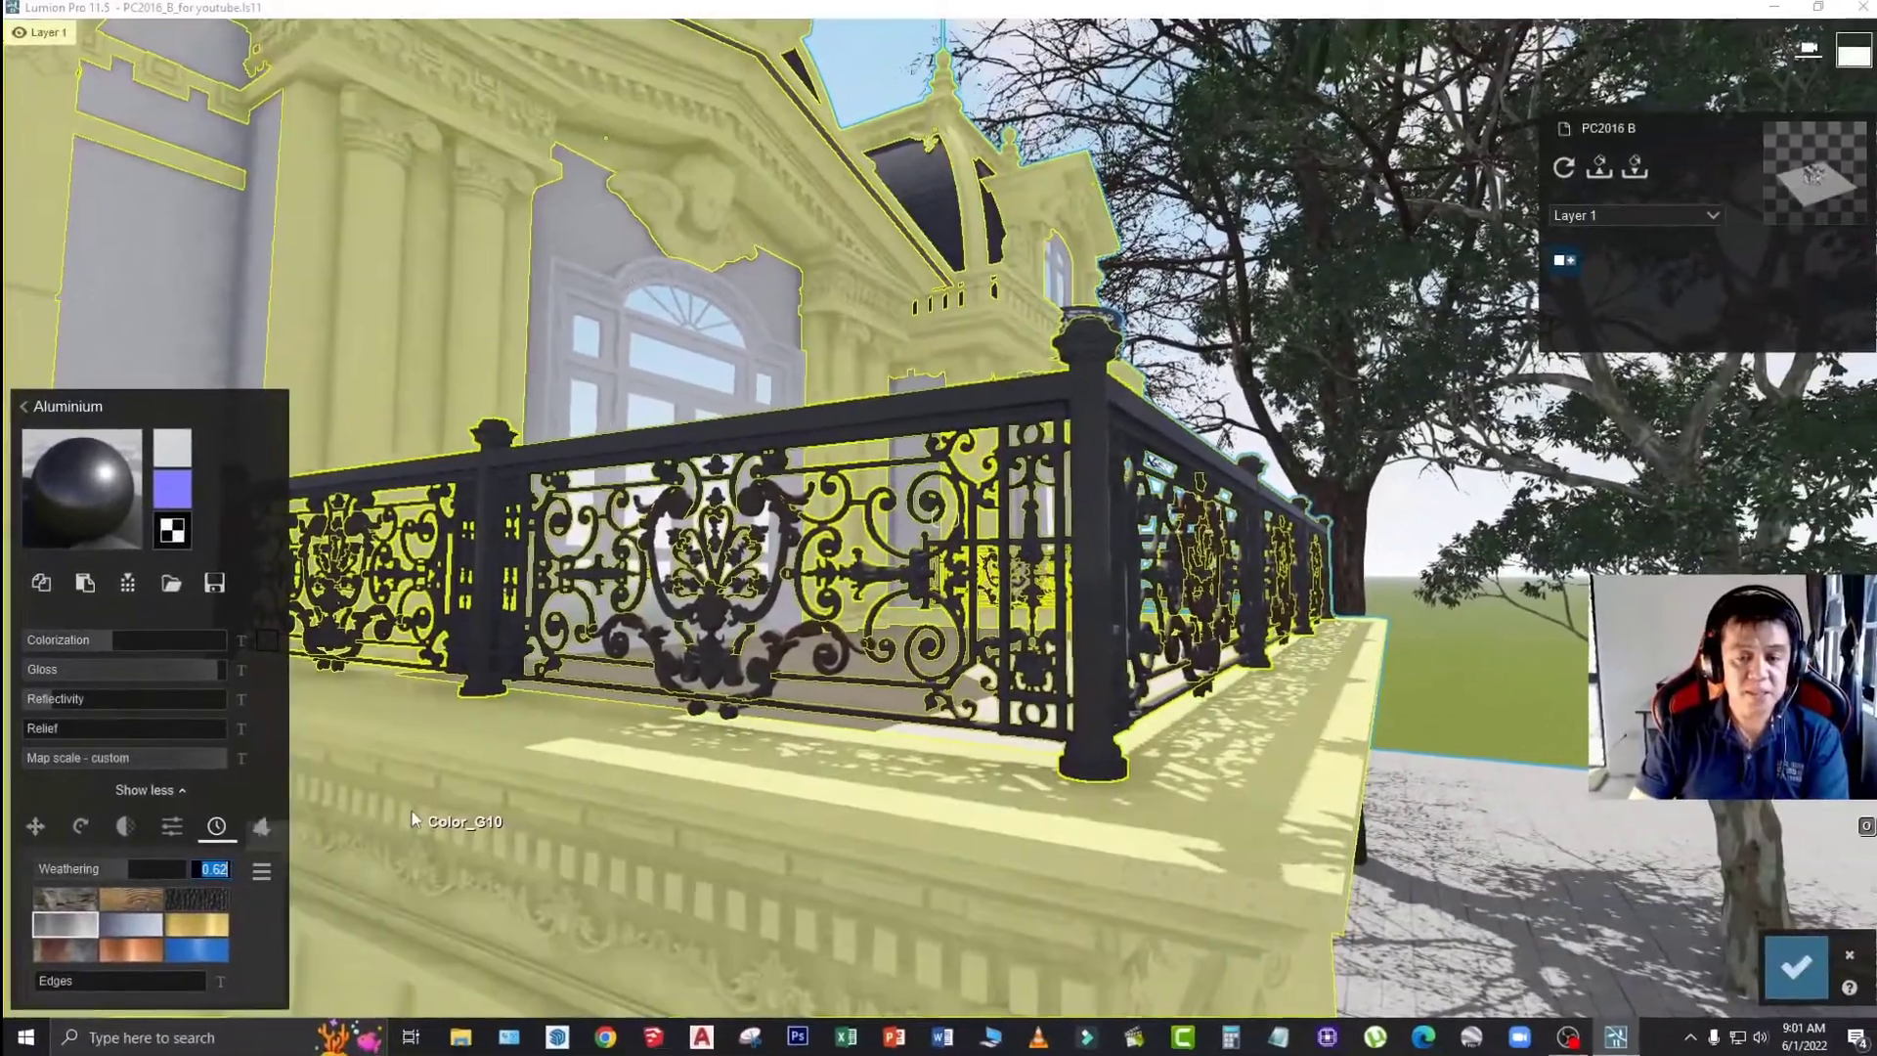
{"action": "key", "text": "w"}
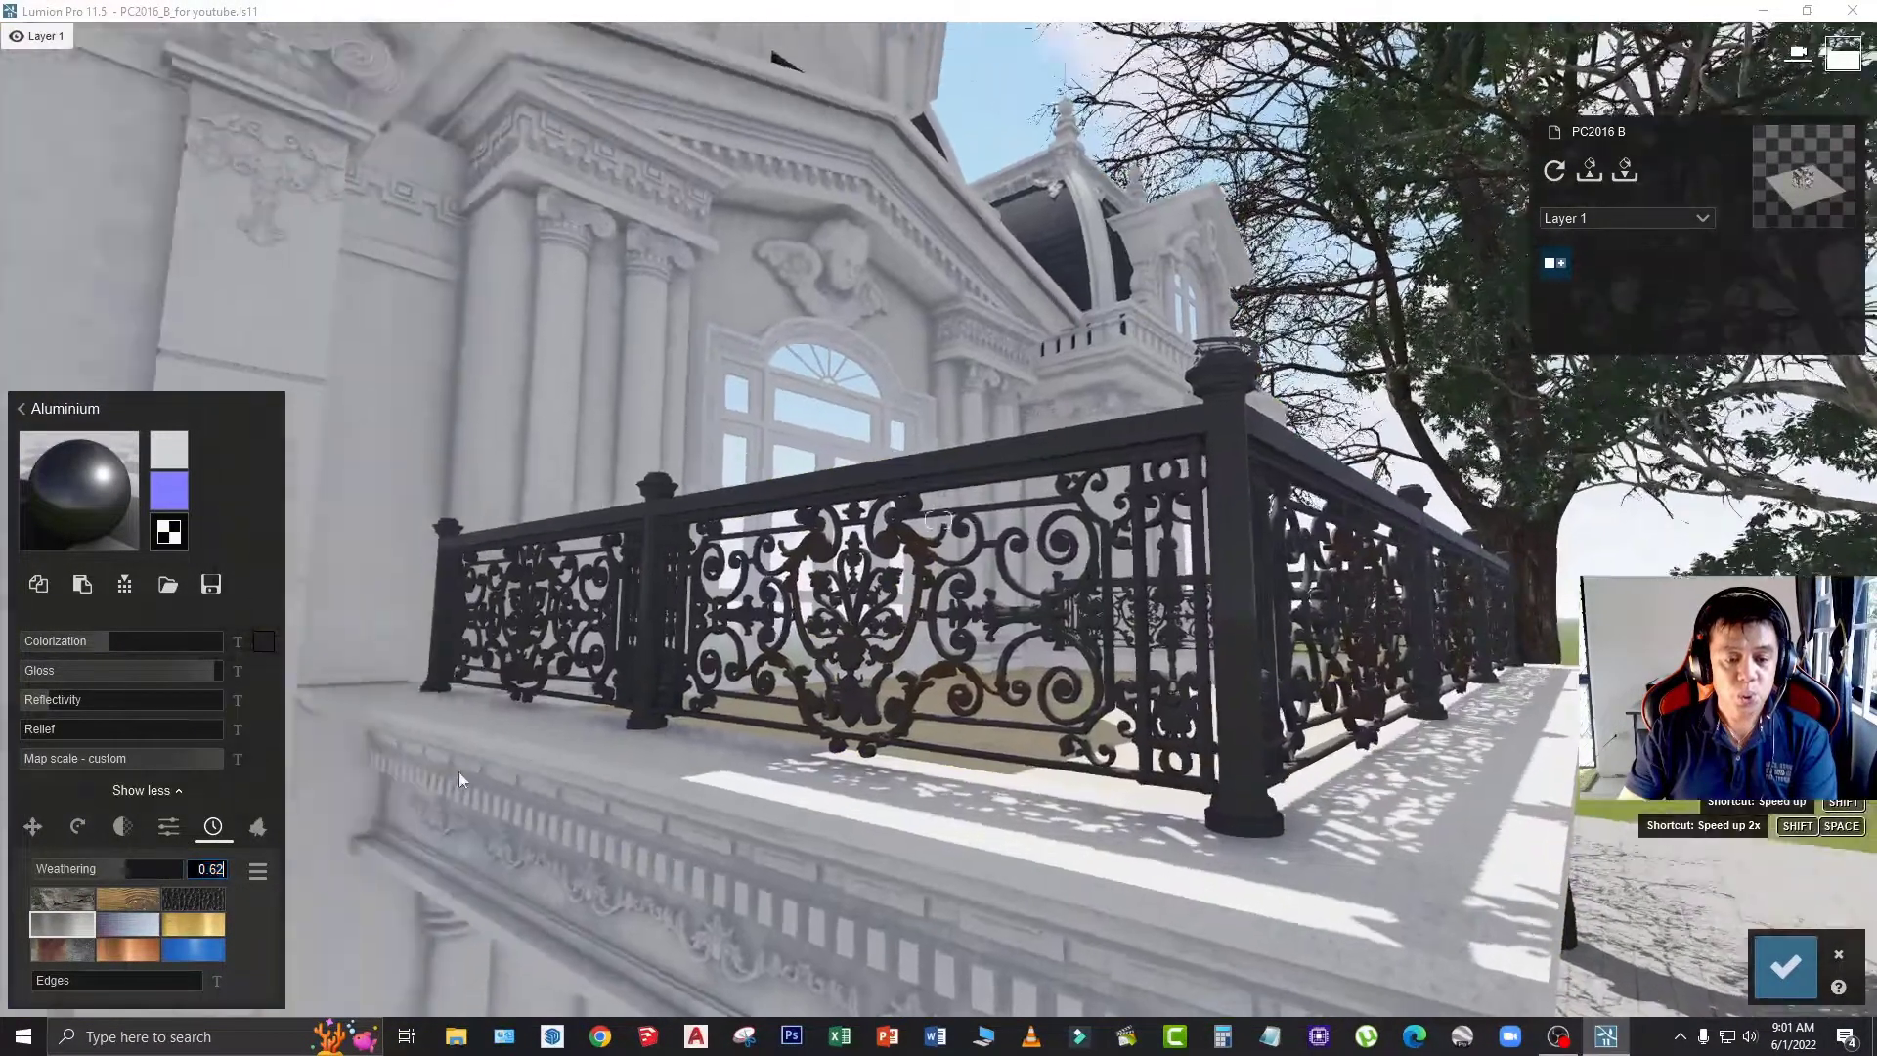
{"action": "right_click_drag", "start_coordinate": [452, 774], "coordinate": [506, 756]}
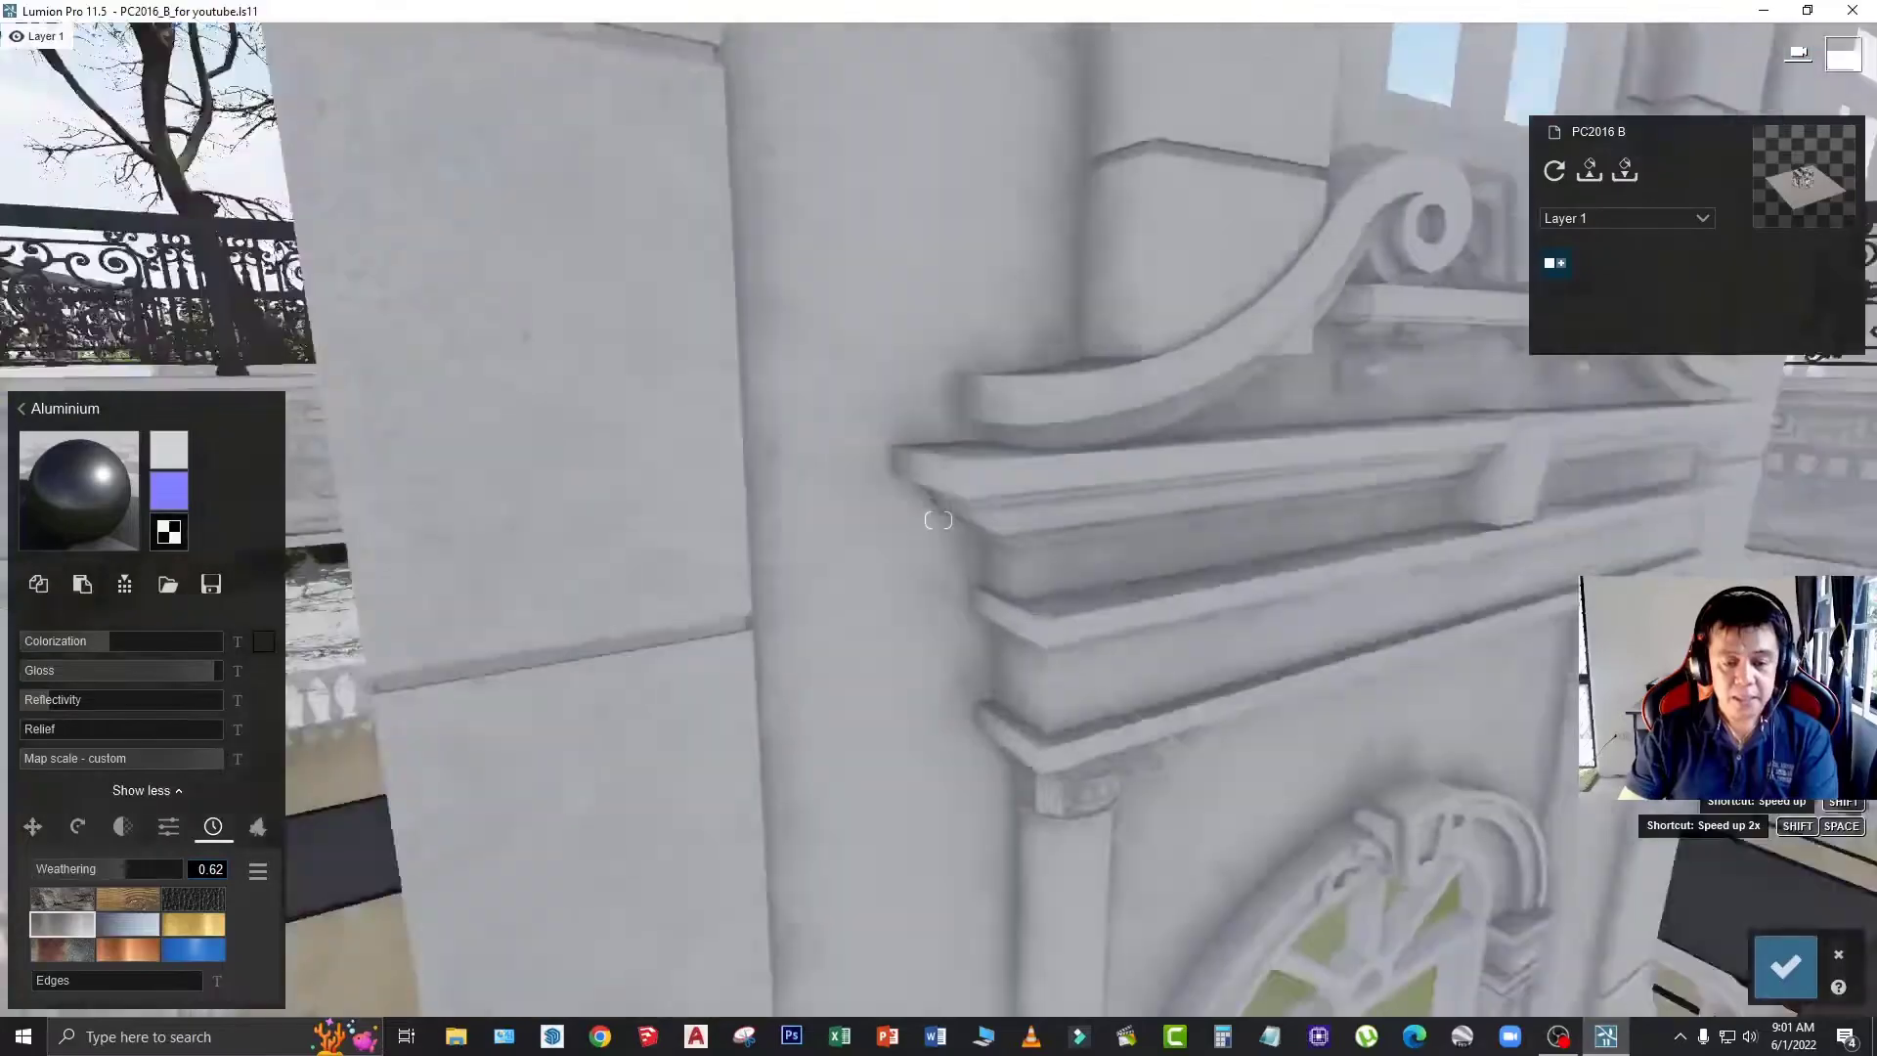
{"action": "key", "text": "w"}
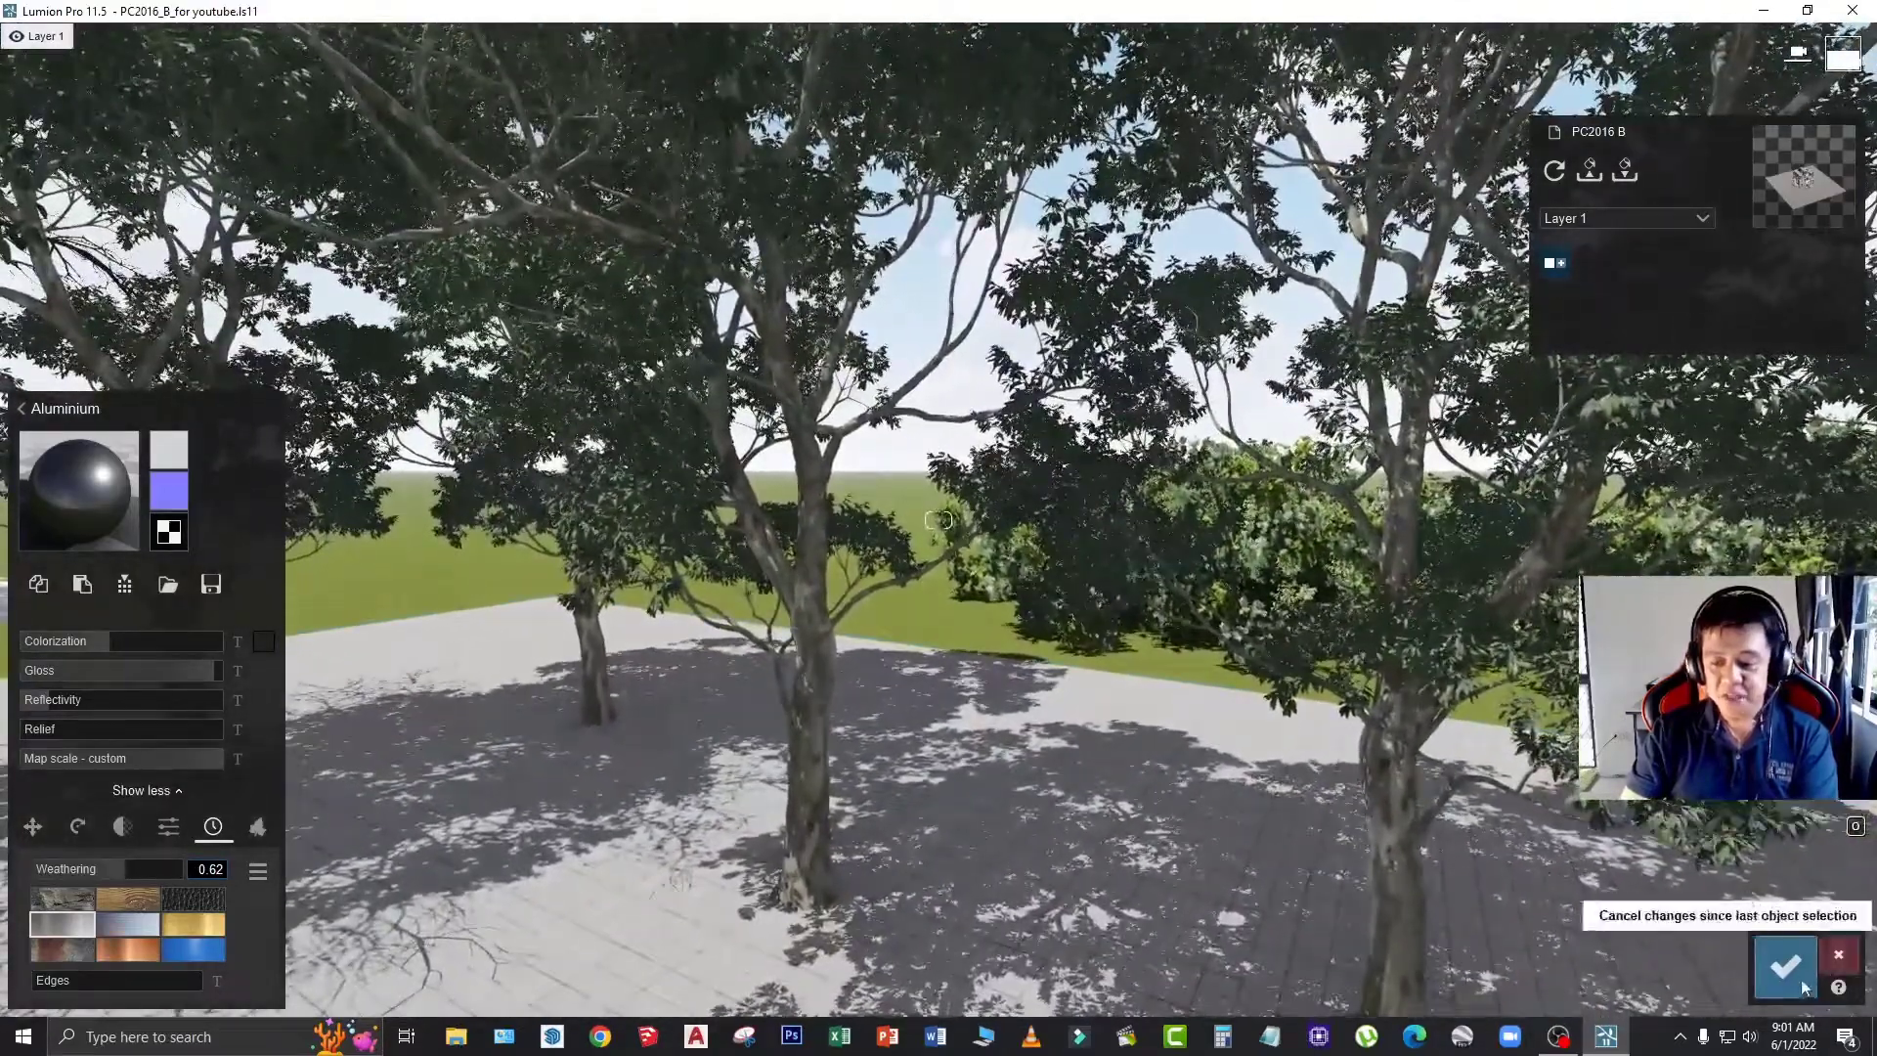
{"action": "left_click", "coordinate": [1786, 968]}
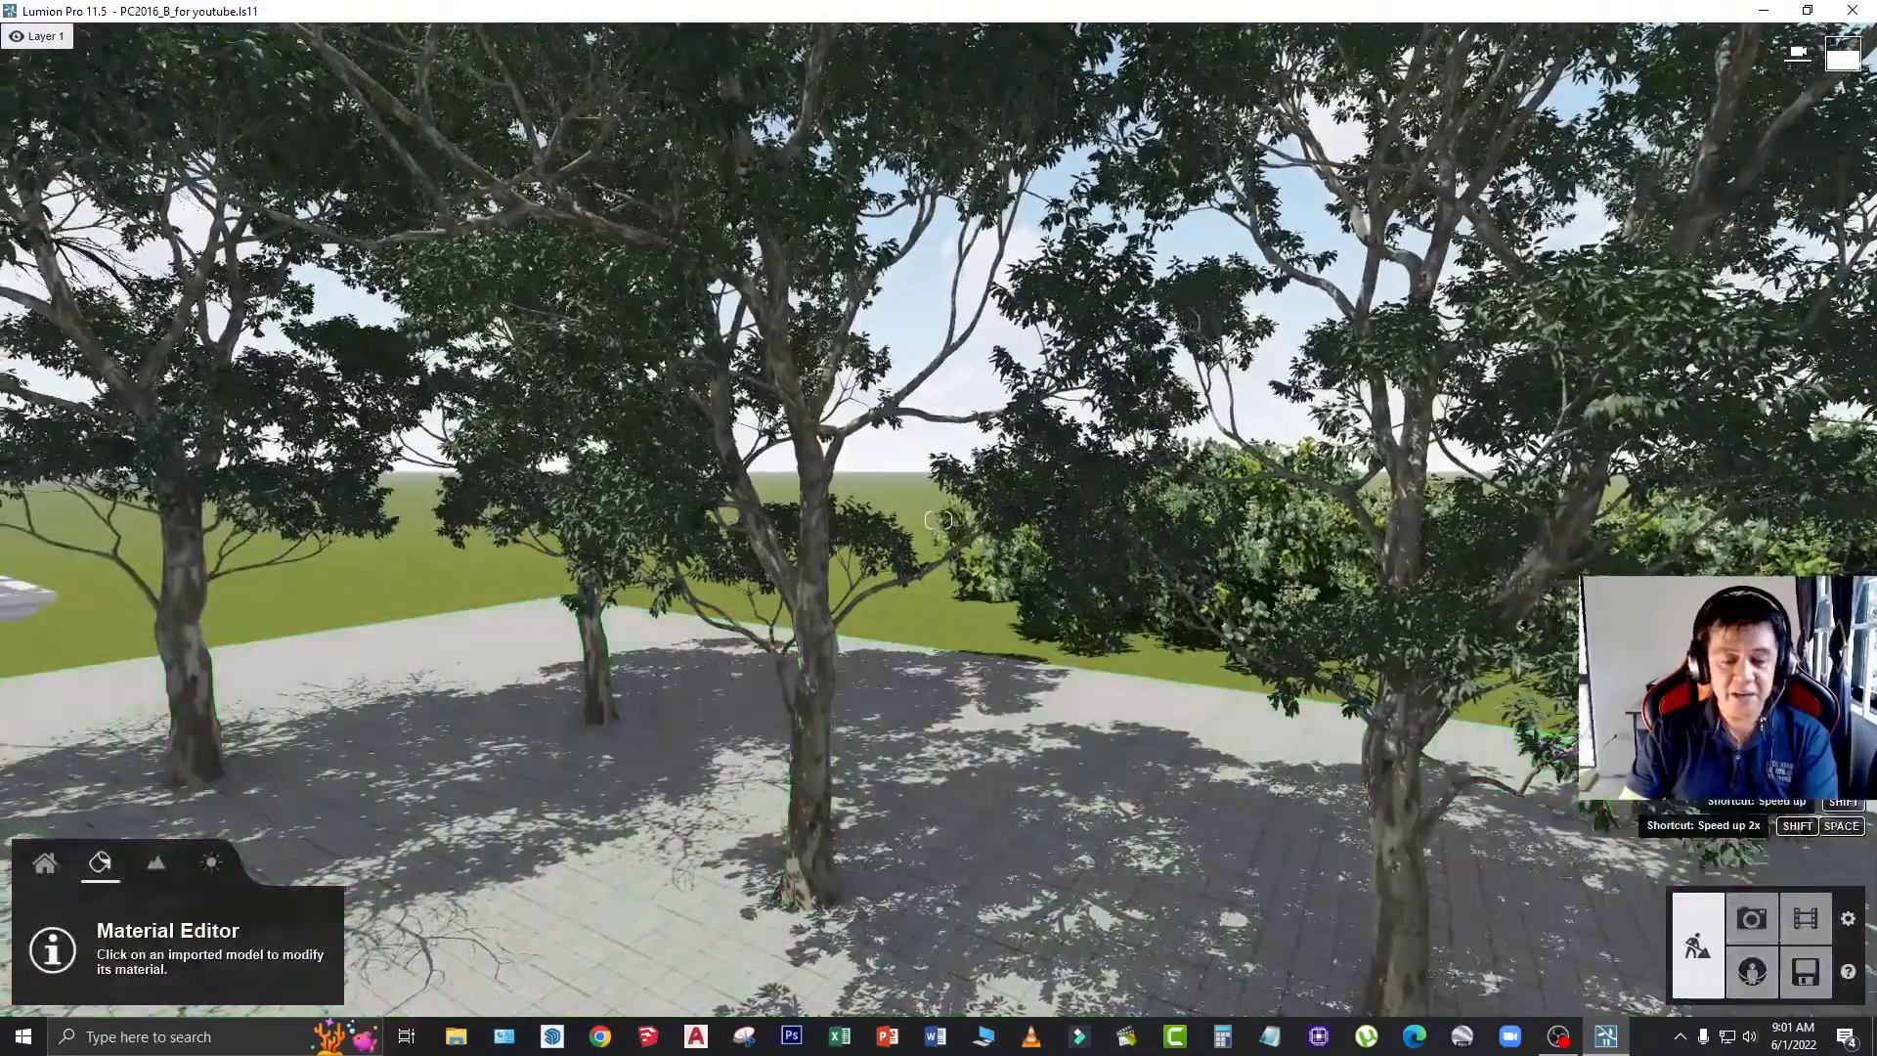
{"action": "key", "text": "s"}
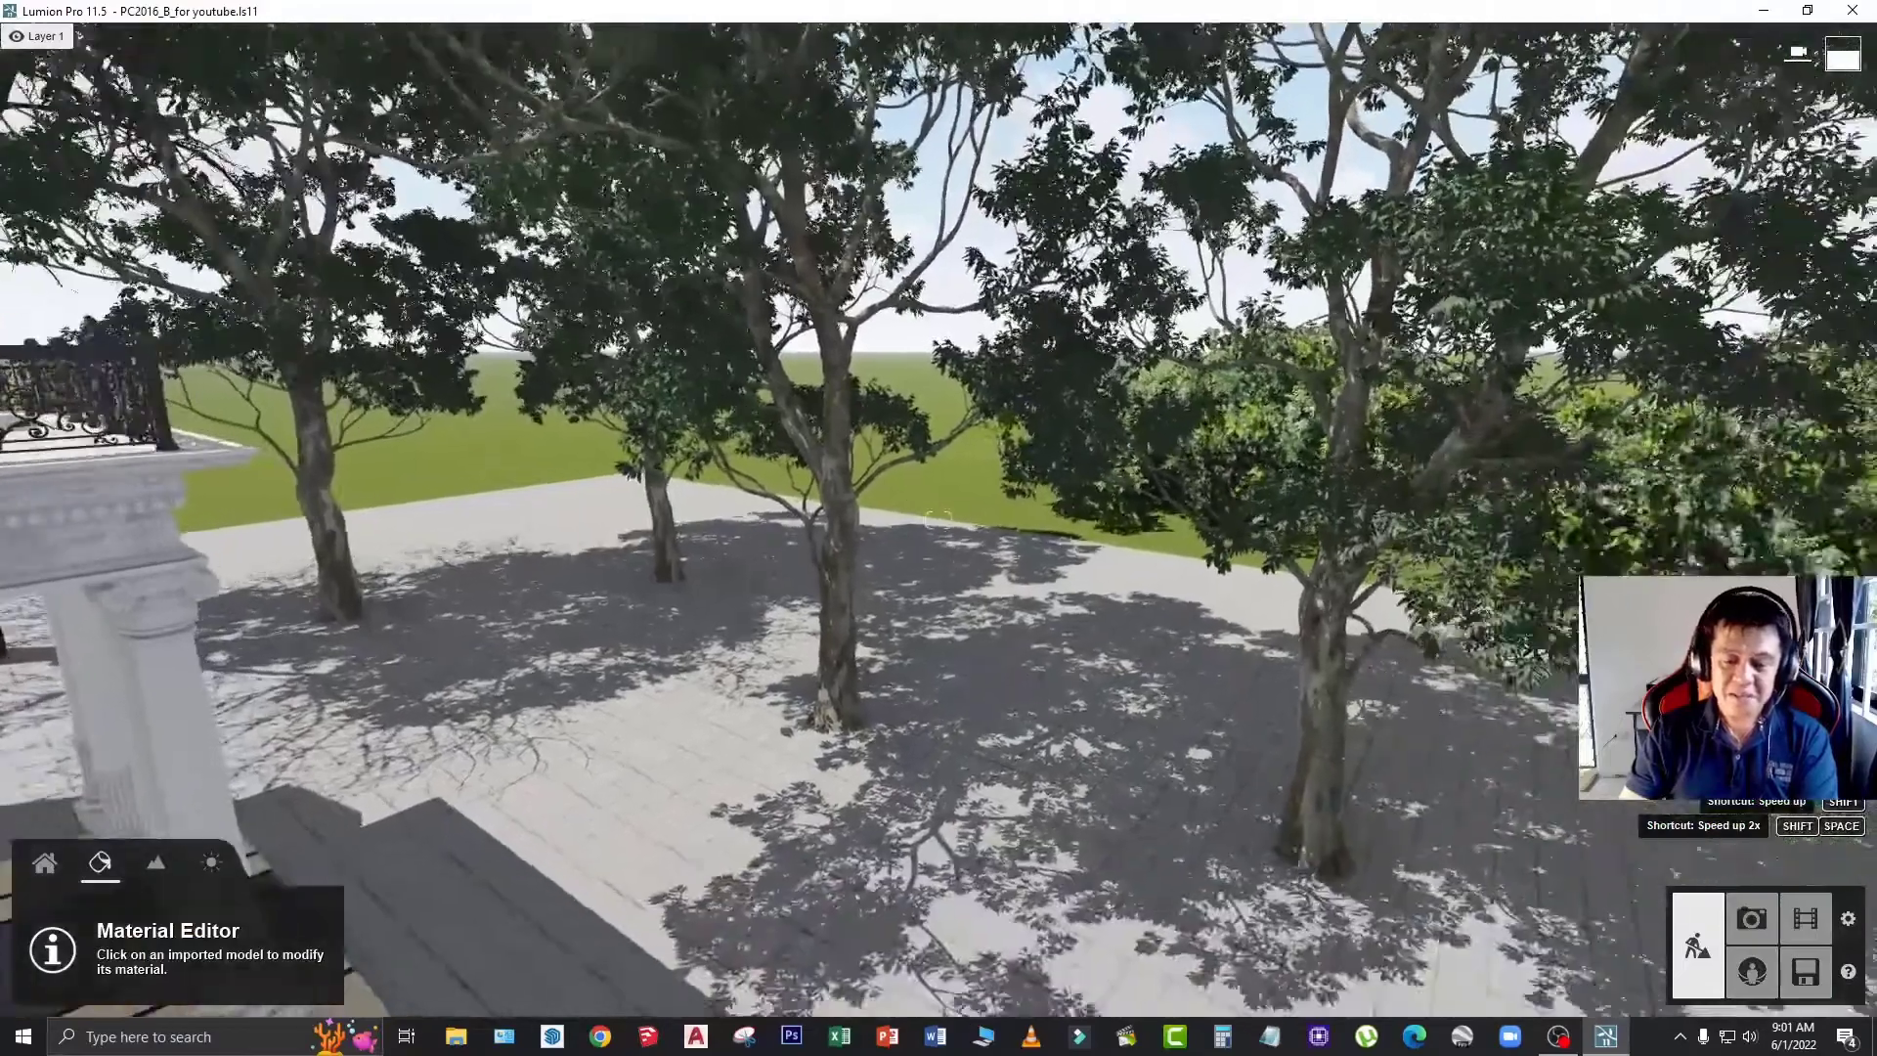
{"action": "right_click_drag", "start_coordinate": [536, 721], "coordinate": [536, 722]}
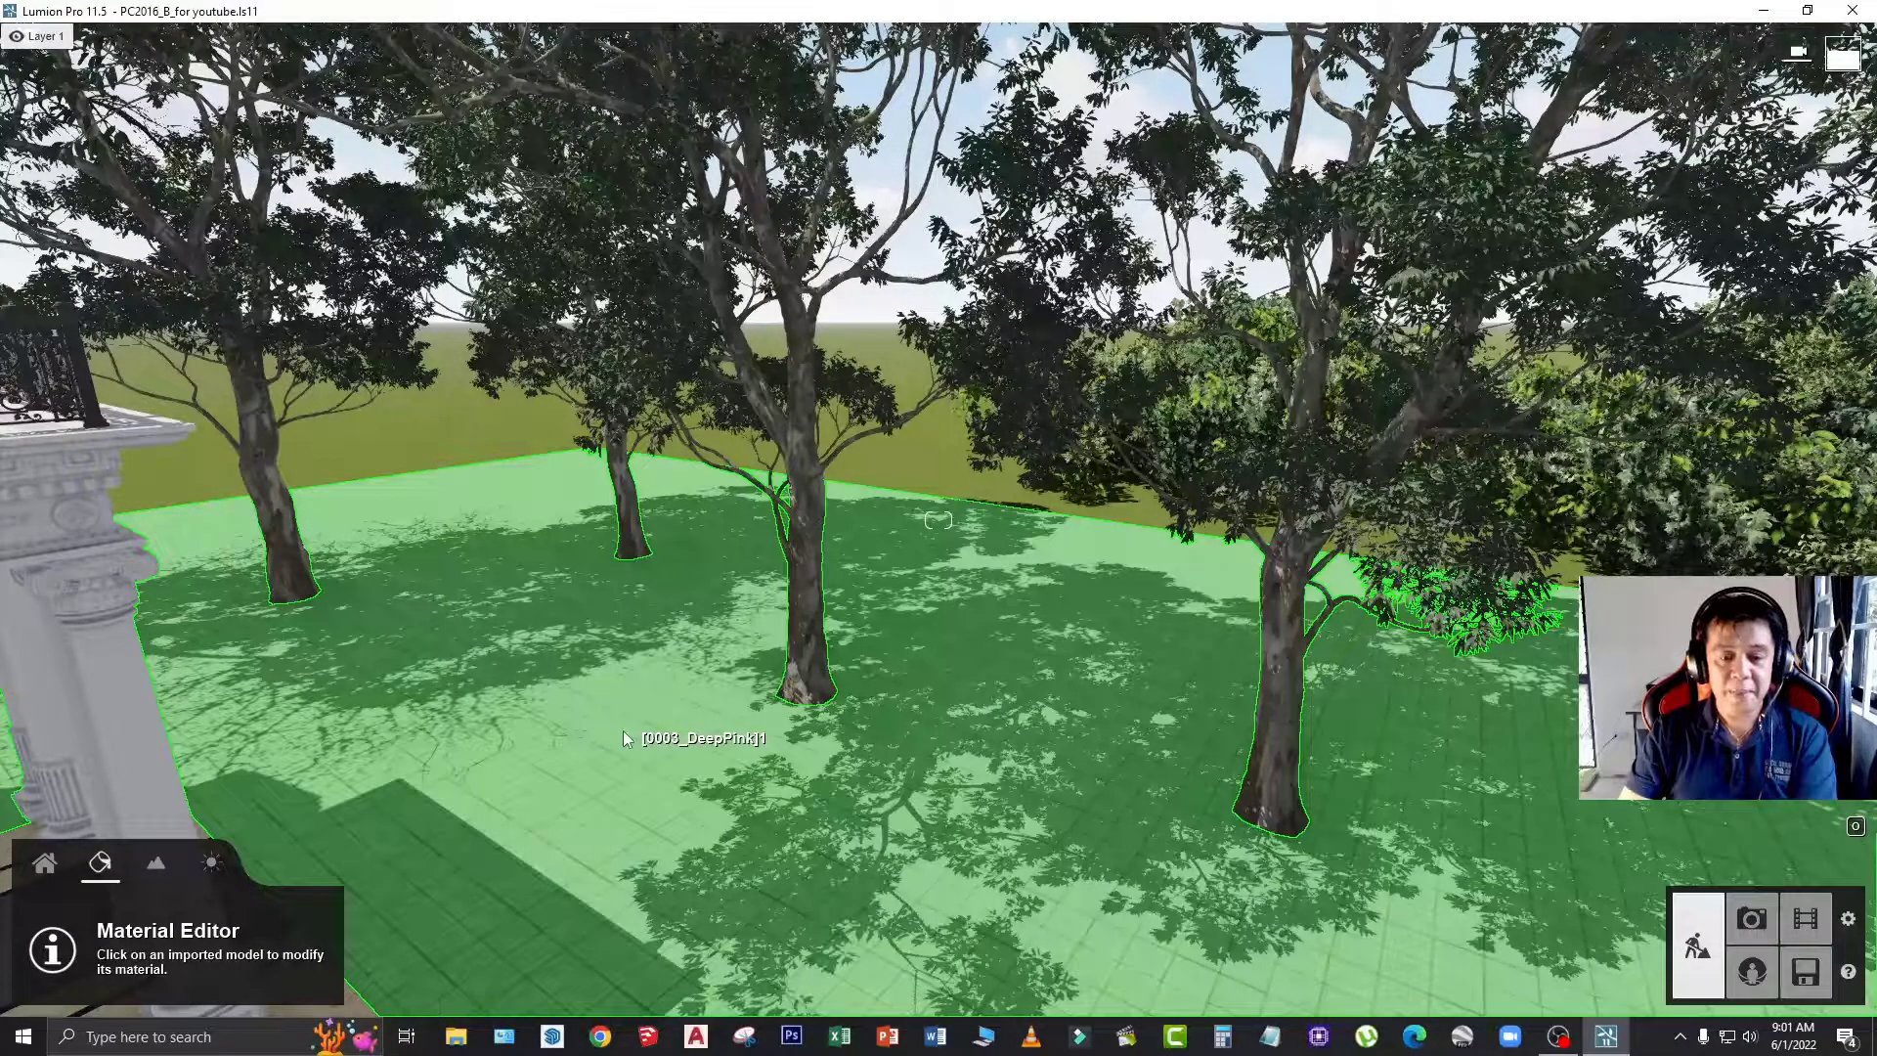
{"action": "right_click_drag", "start_coordinate": [833, 687], "coordinate": [788, 858]}
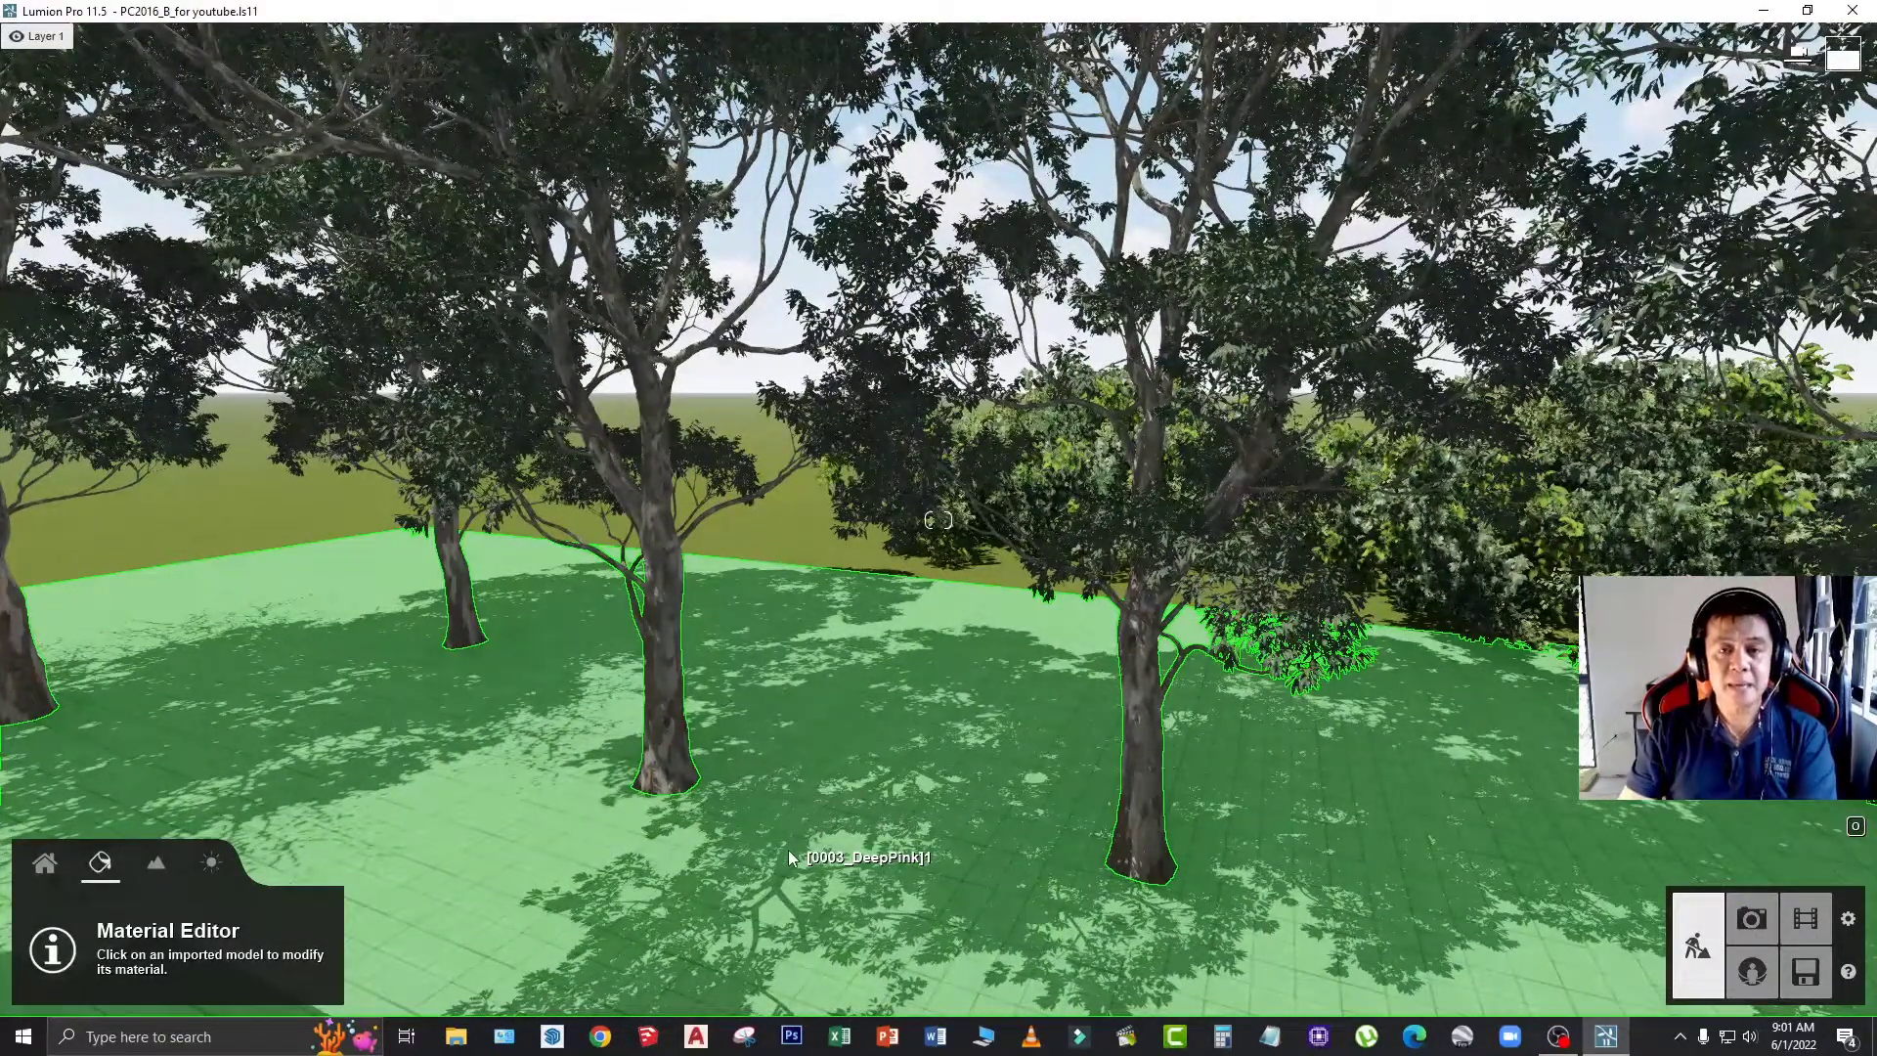
{"action": "right_click_drag", "start_coordinate": [790, 858], "coordinate": [685, 928]}
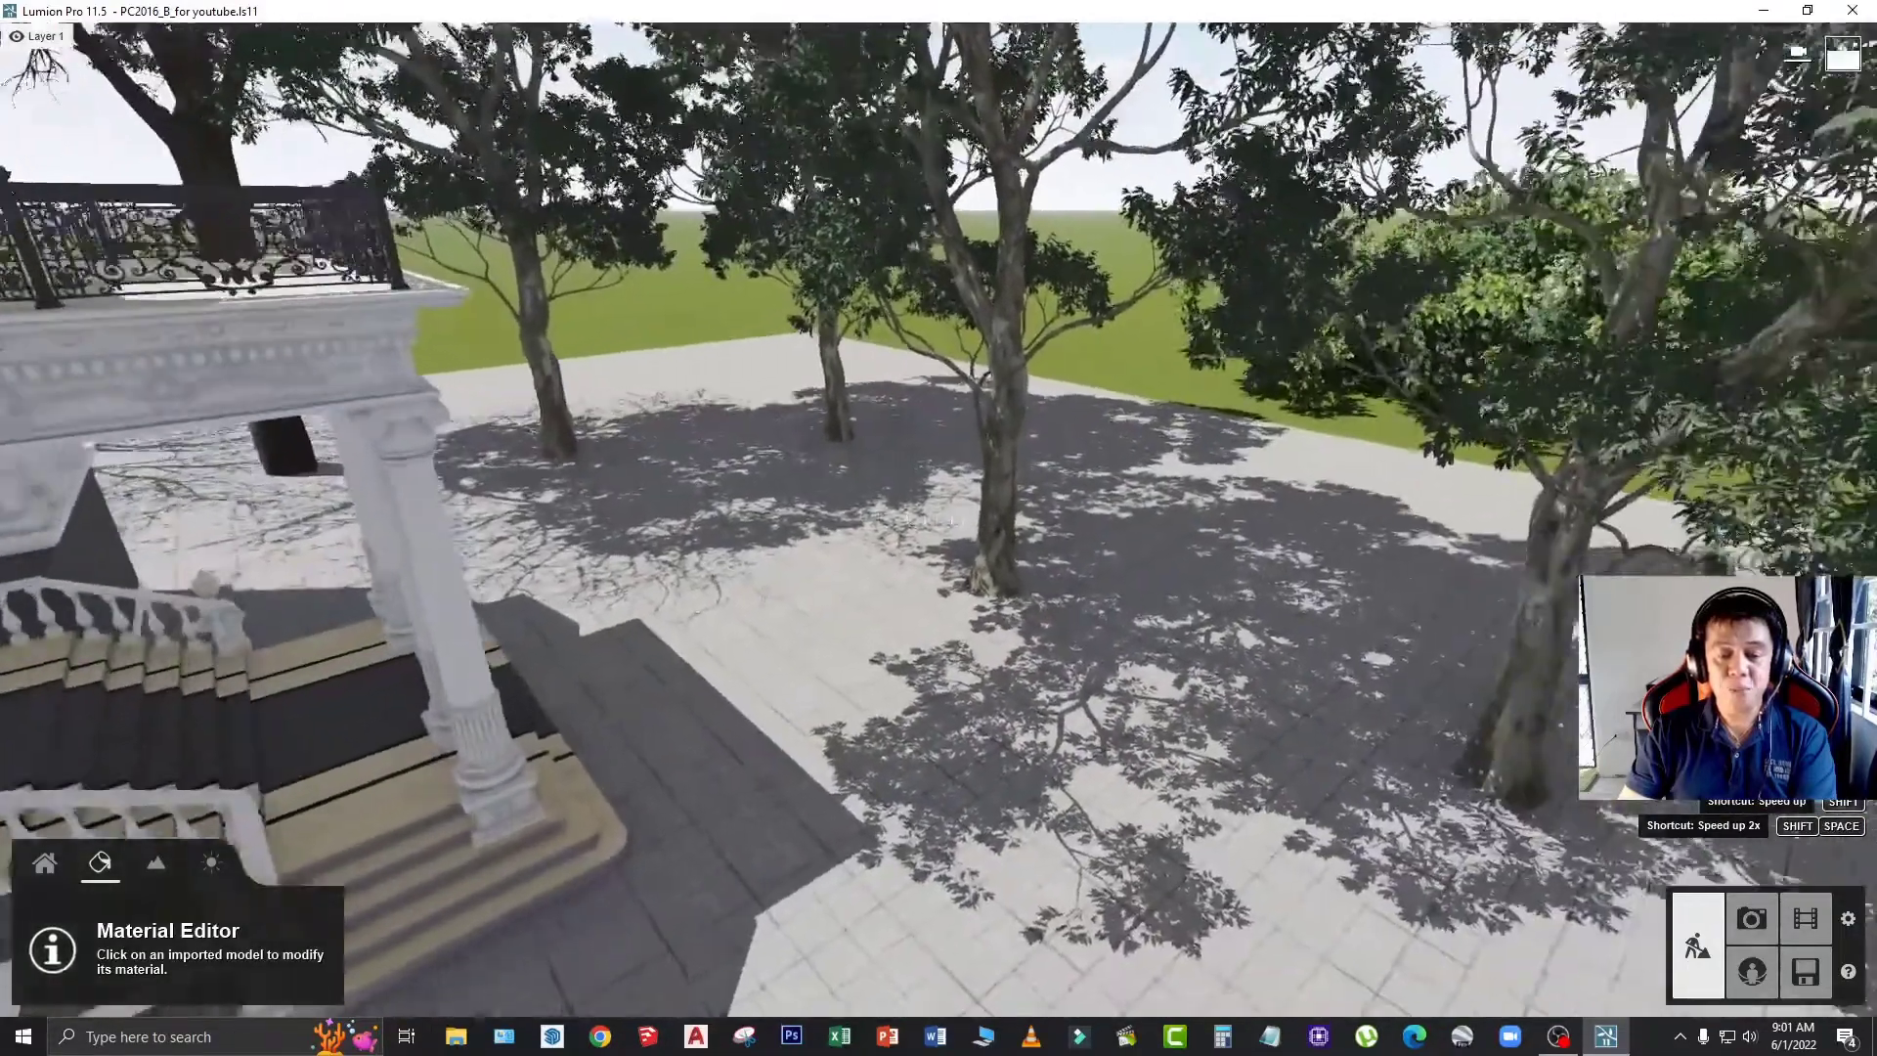
{"action": "right_click_drag", "start_coordinate": [939, 520], "coordinate": [988, 469]}
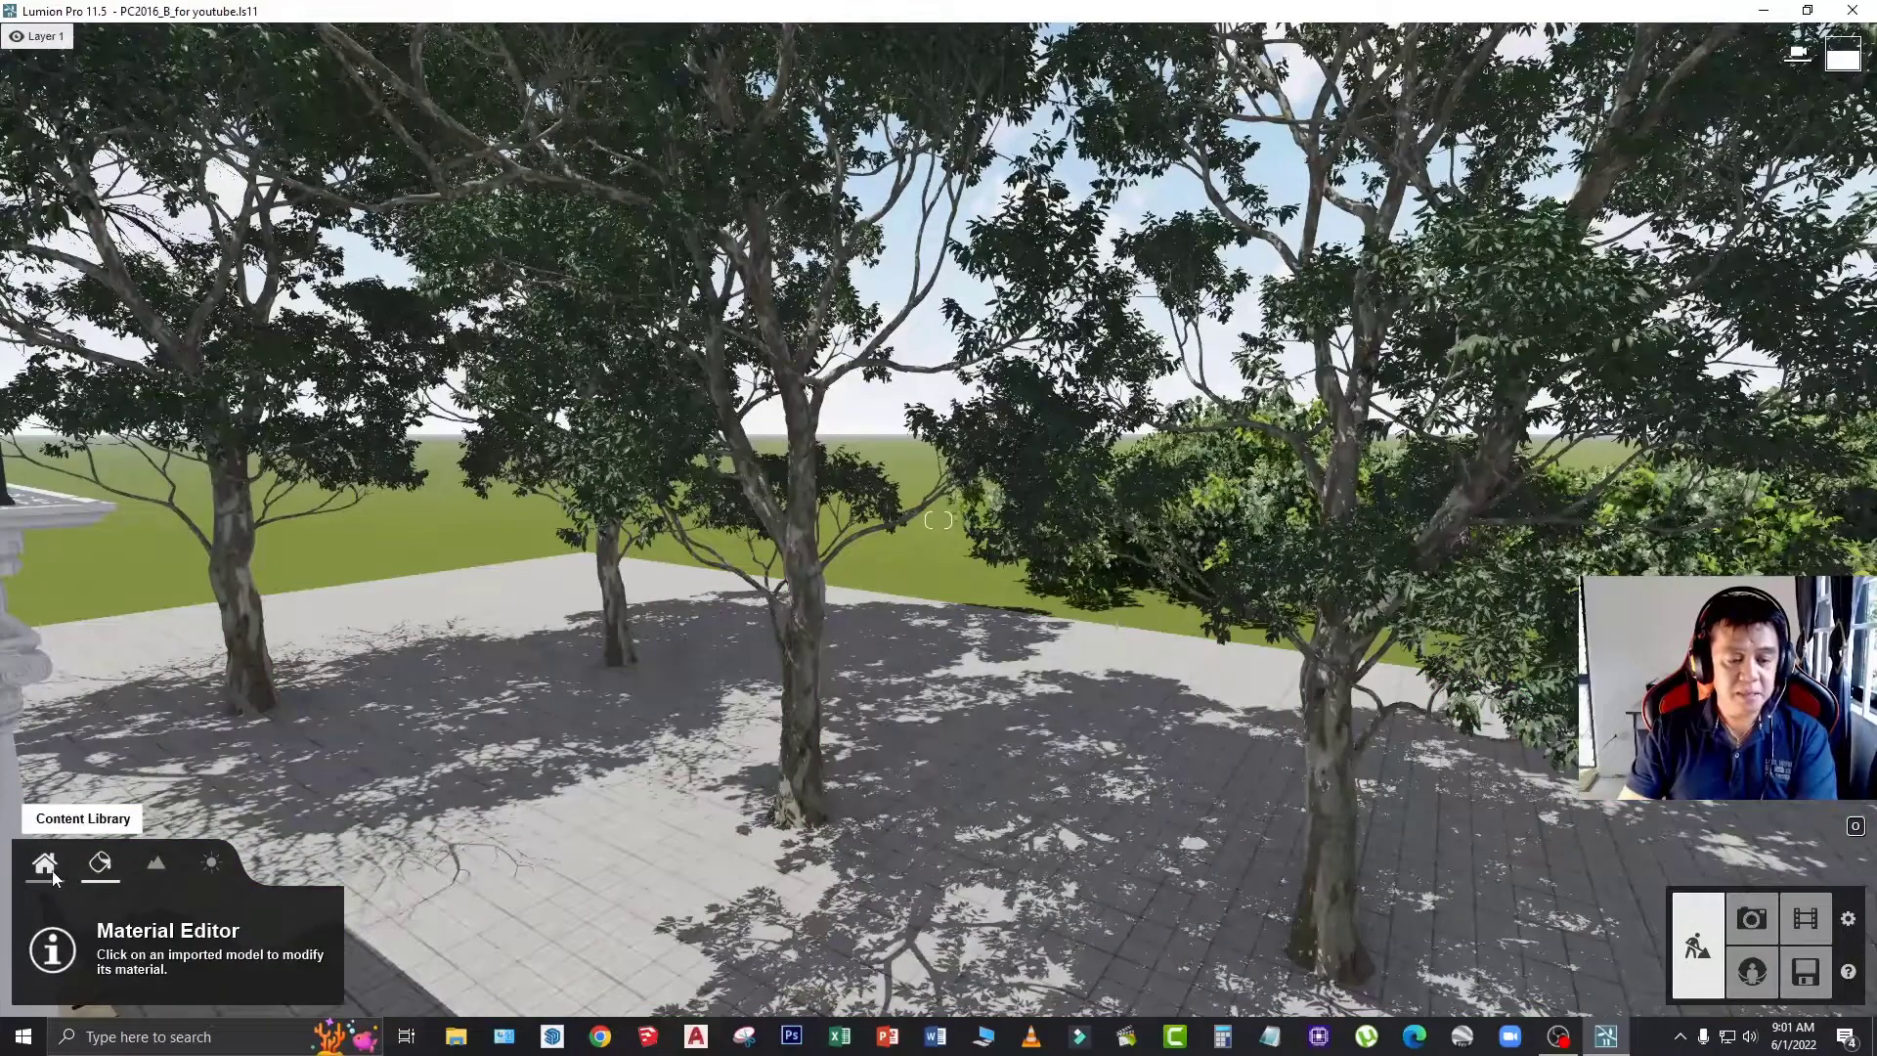
Step: Pick the Fine-detail Nature object category and navigate the view around the trees and building
{"action": "left_click", "coordinate": [49, 870]}
{"action": "left_click", "coordinate": [208, 916]}
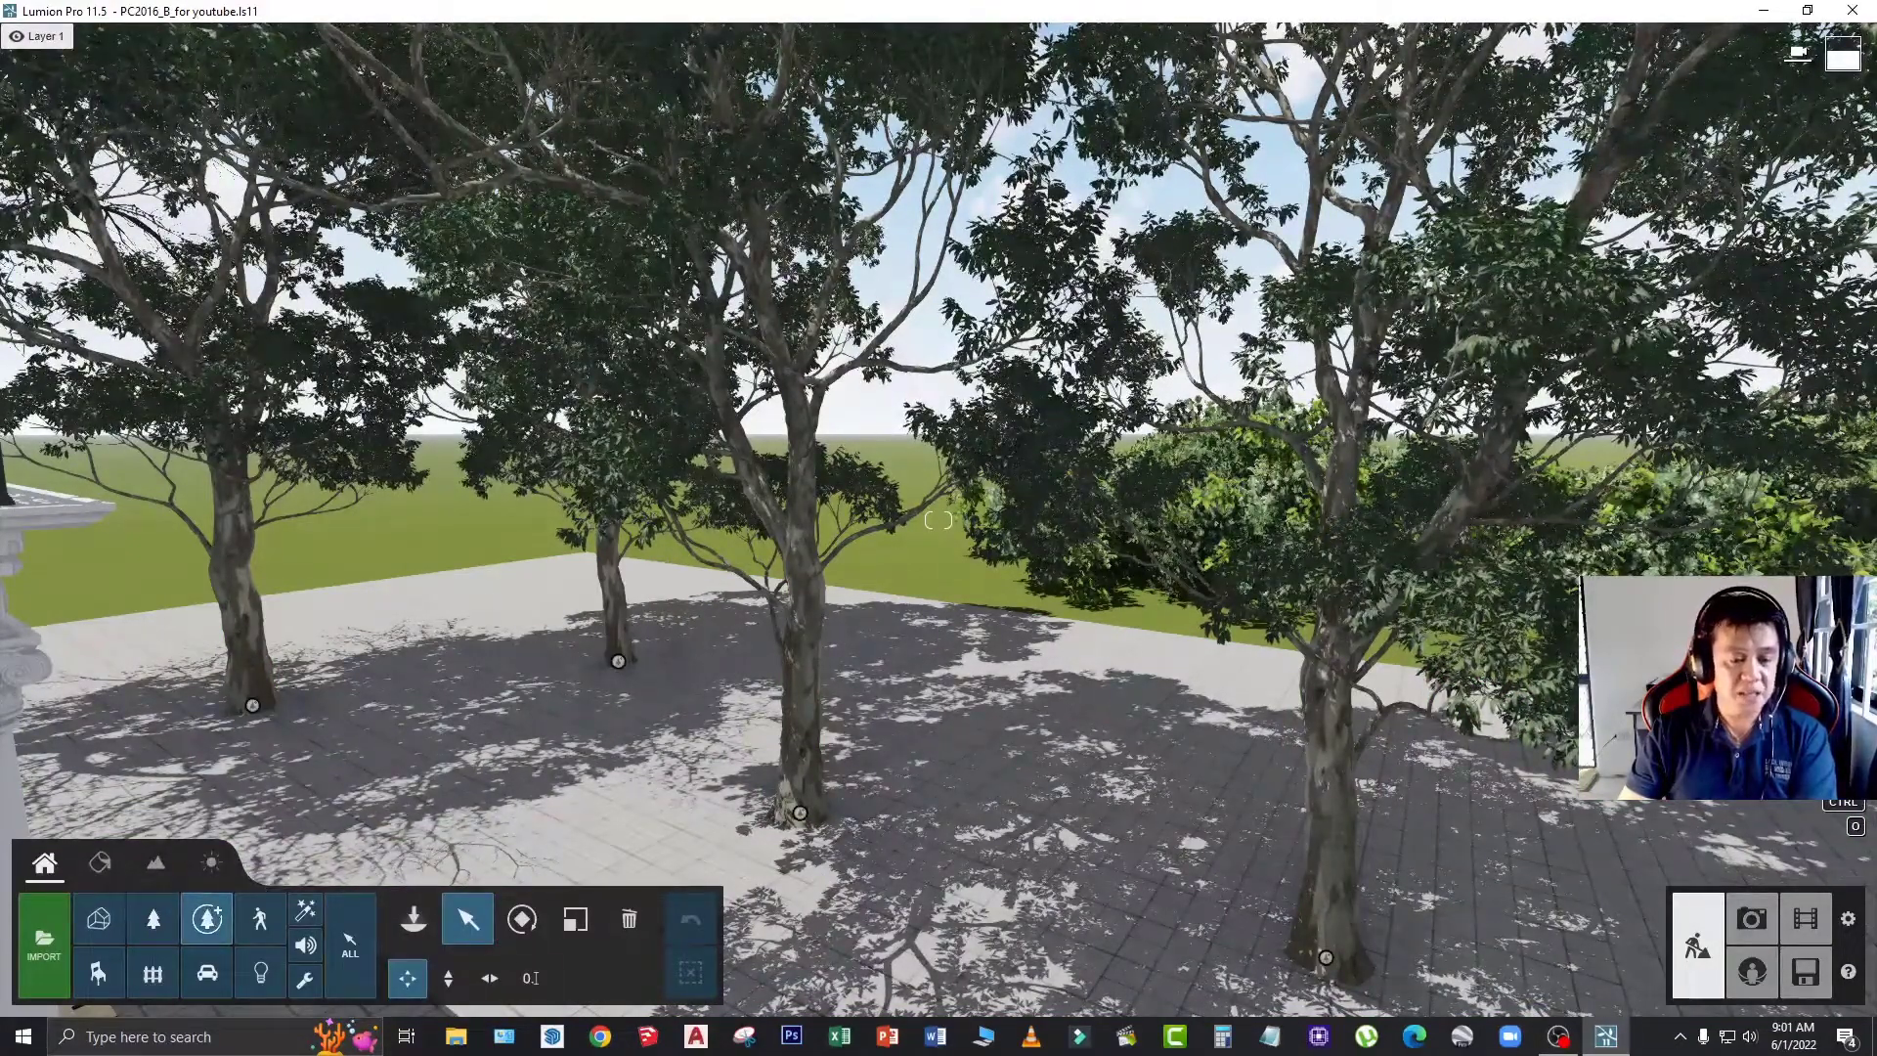
{"action": "right_click_drag", "start_coordinate": [712, 694], "coordinate": [651, 729]}
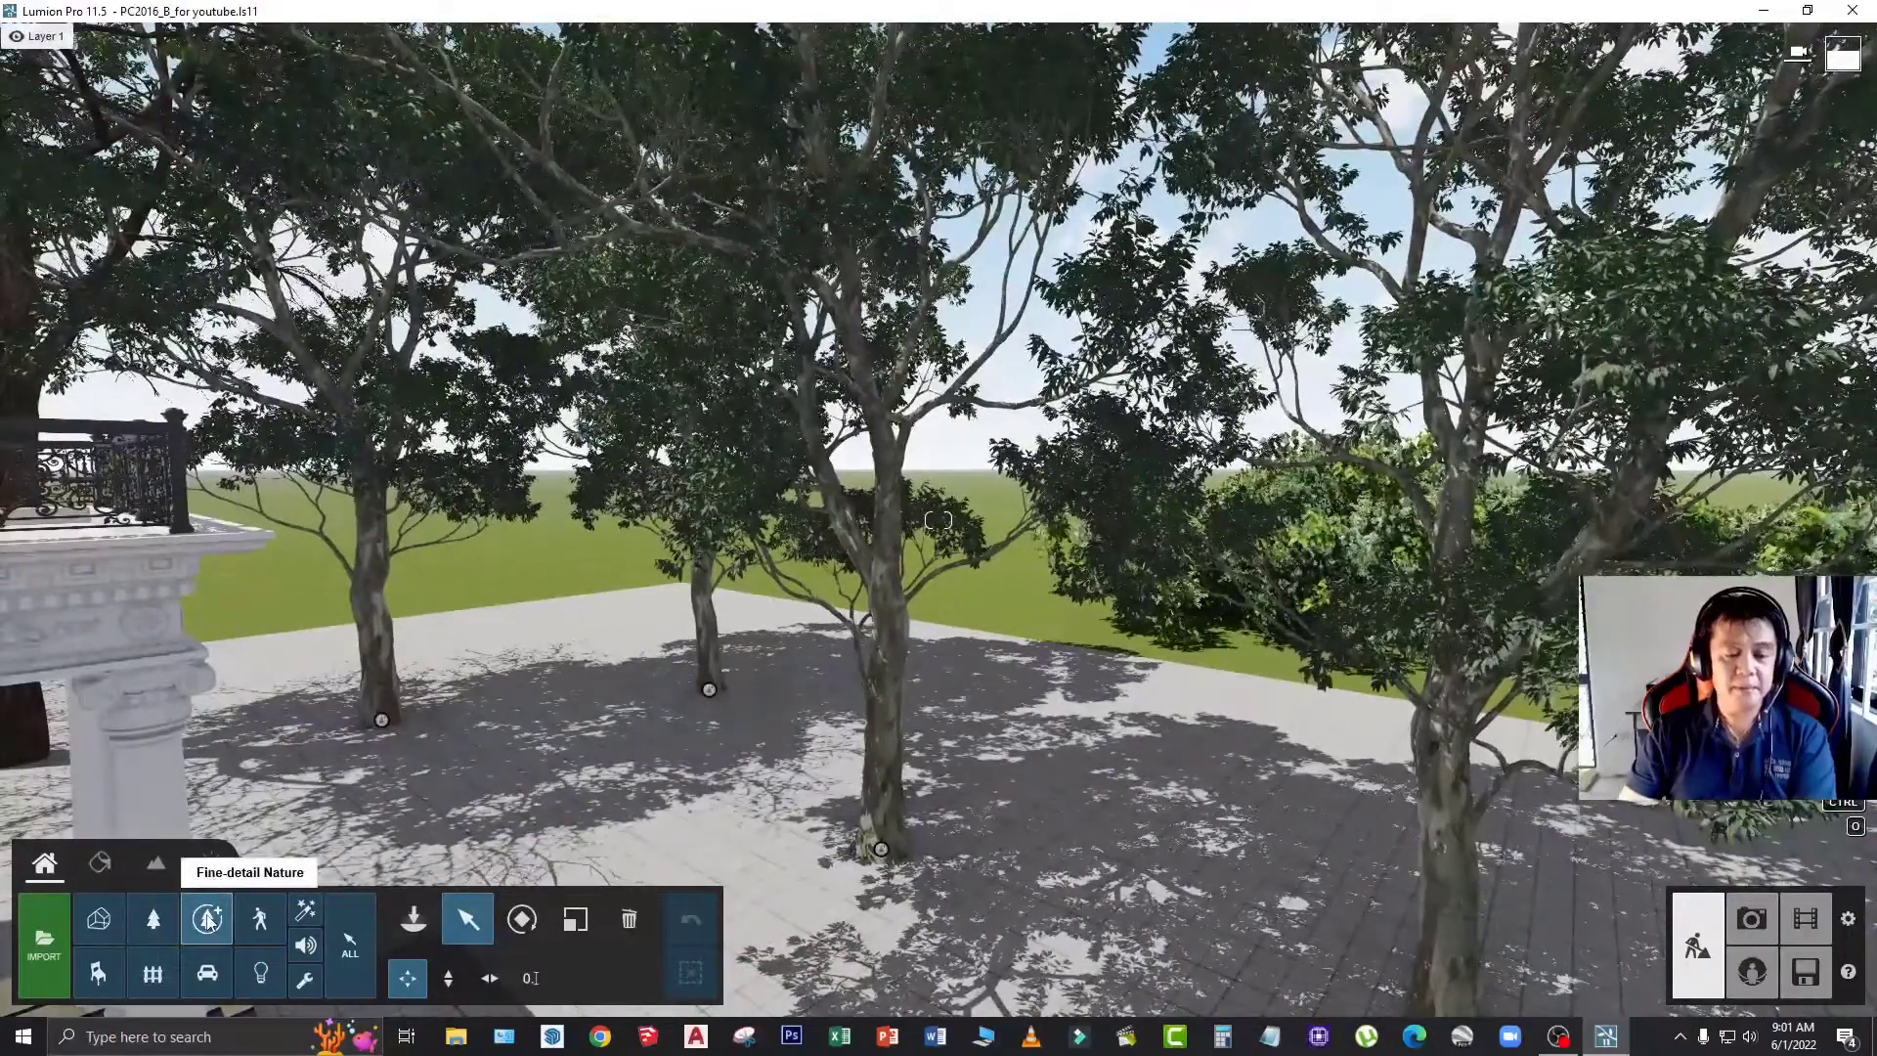
{"action": "right_click_drag", "start_coordinate": [754, 641], "coordinate": [831, 674]}
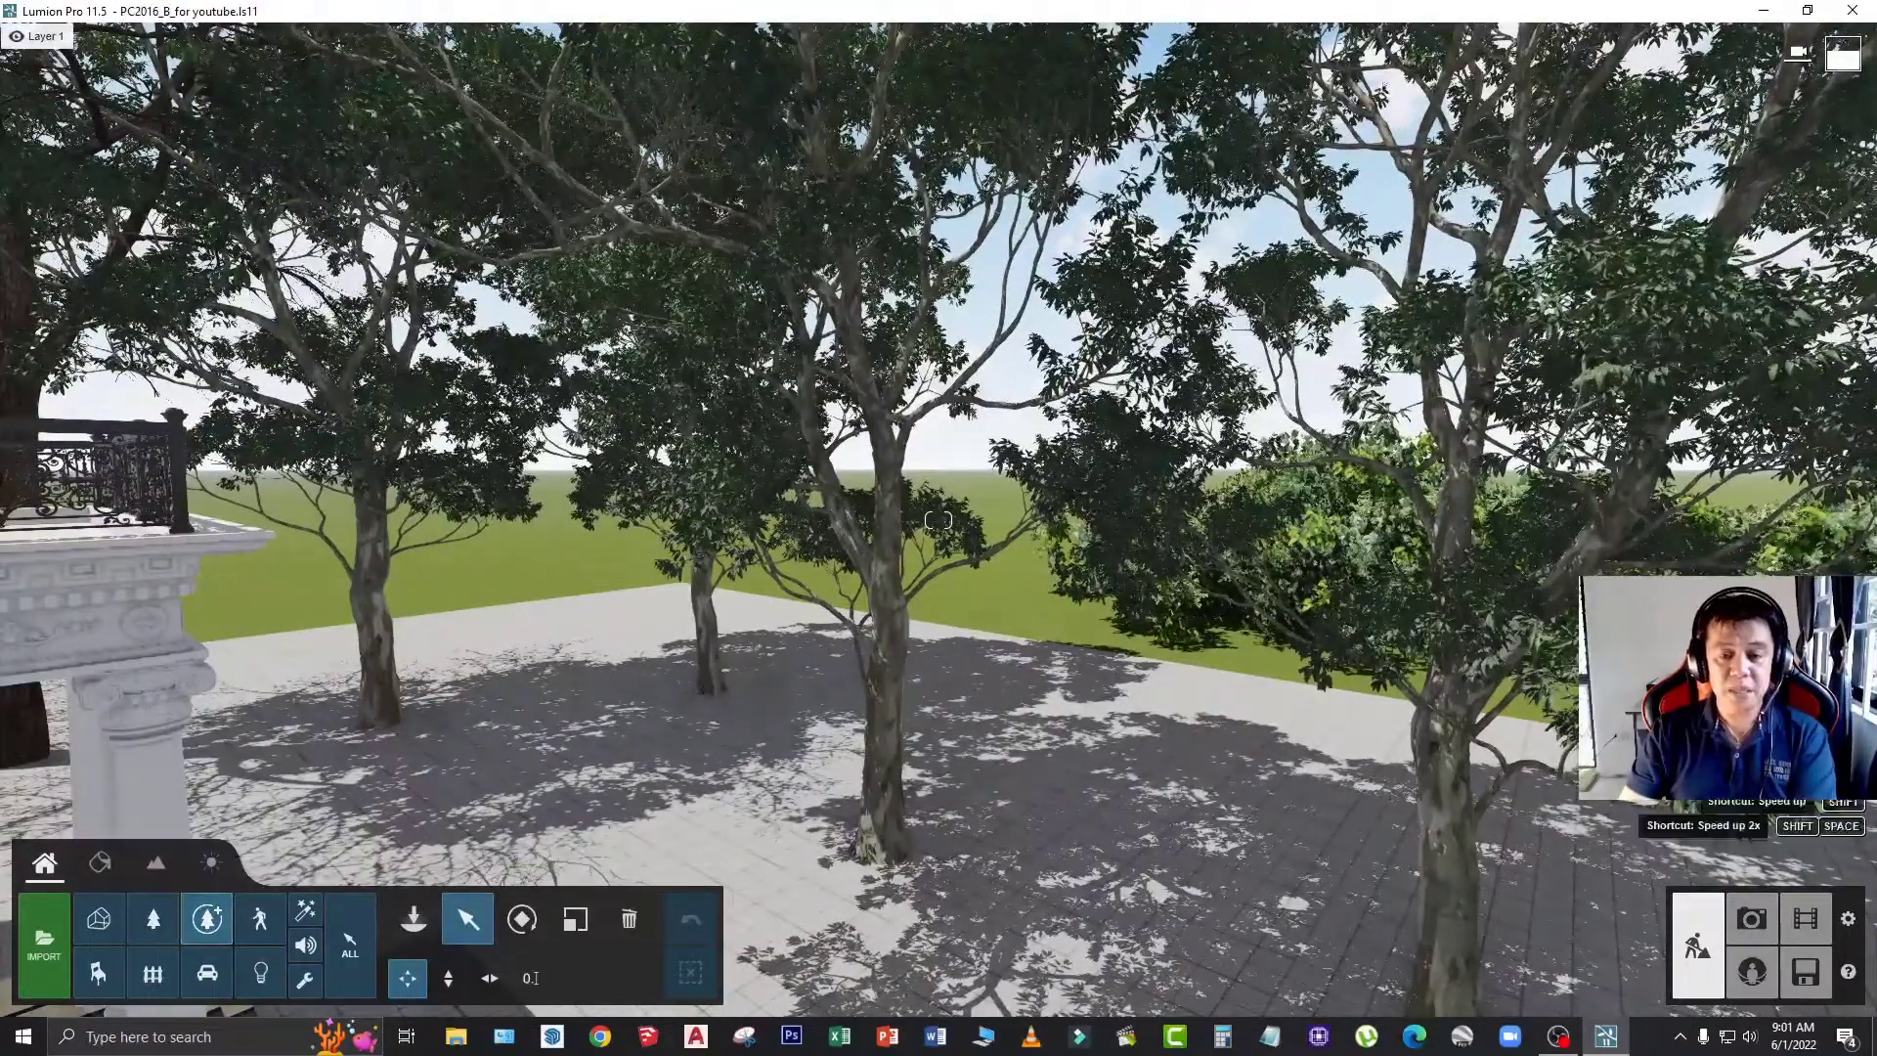
{"action": "key", "text": "w"}
{"action": "key", "text": "w"}
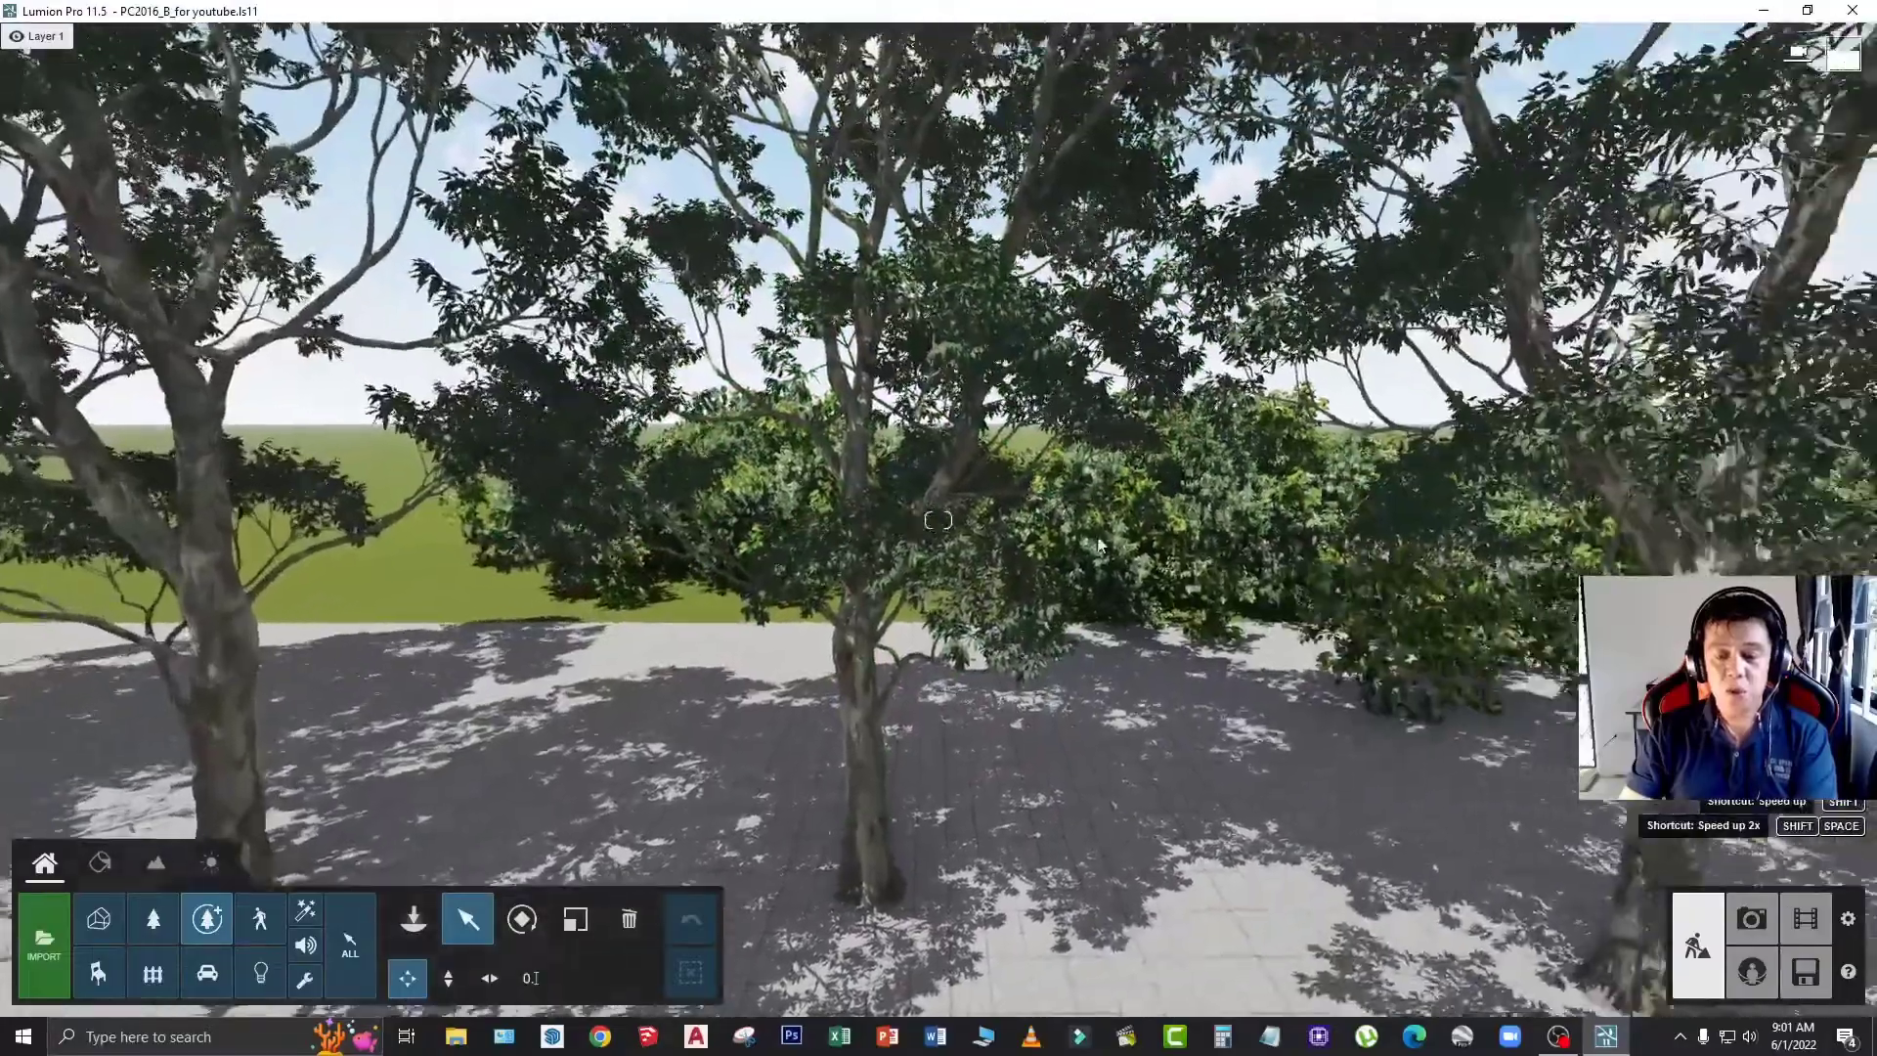
{"action": "key", "text": "s"}
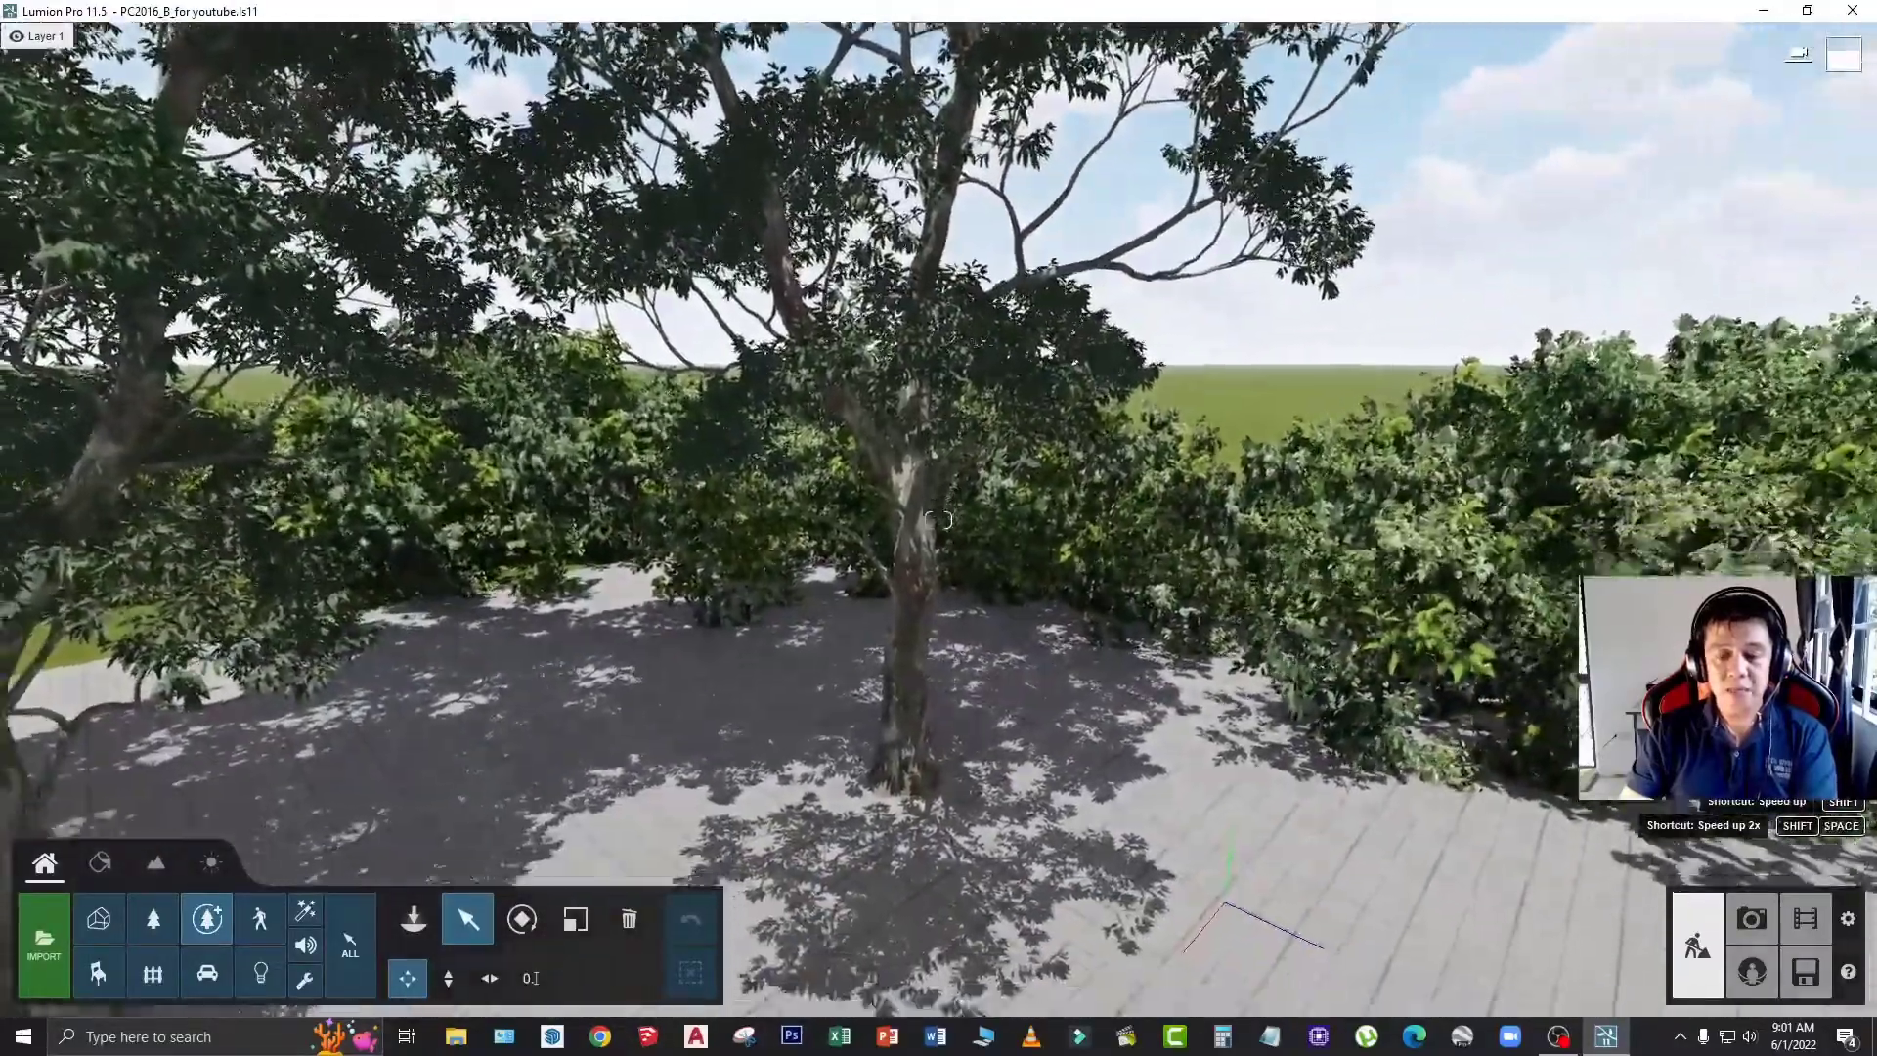
{"action": "key", "text": "s"}
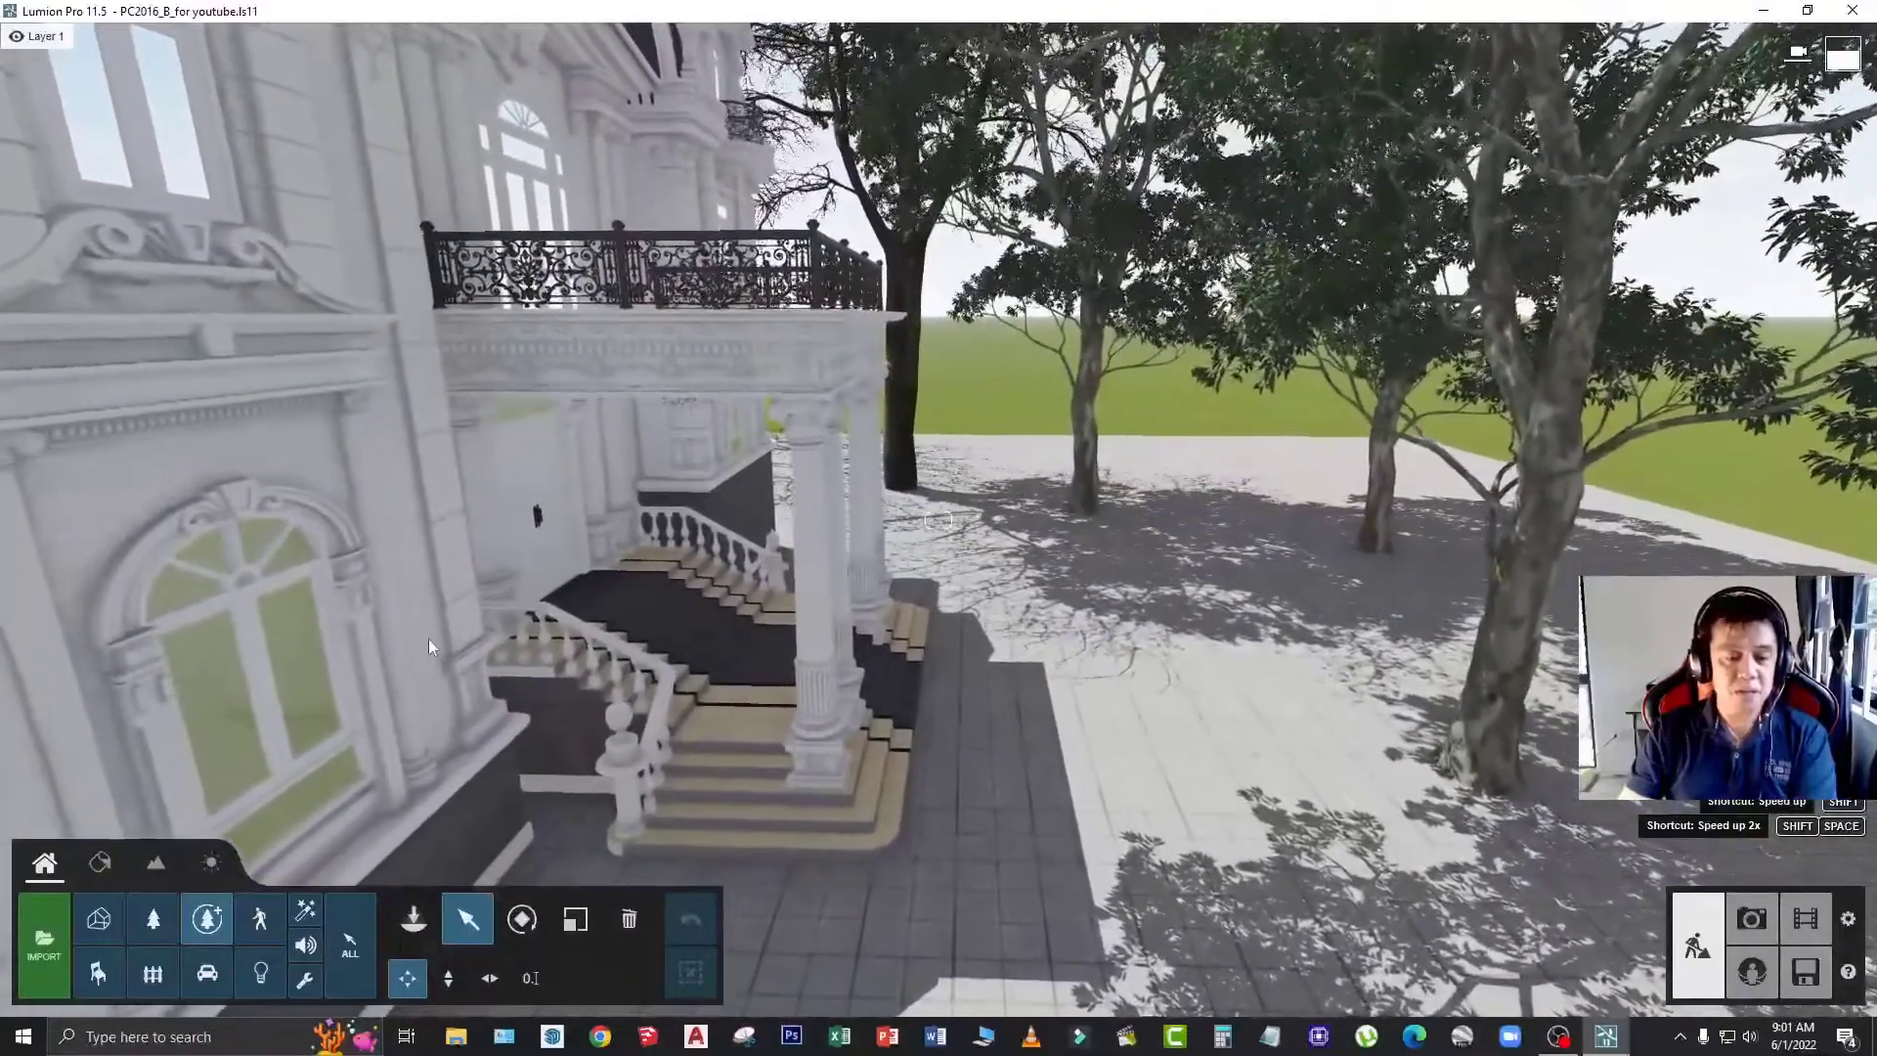
{"action": "right_click_drag", "start_coordinate": [1100, 558], "coordinate": [1100, 469]}
{"action": "key", "text": "w"}
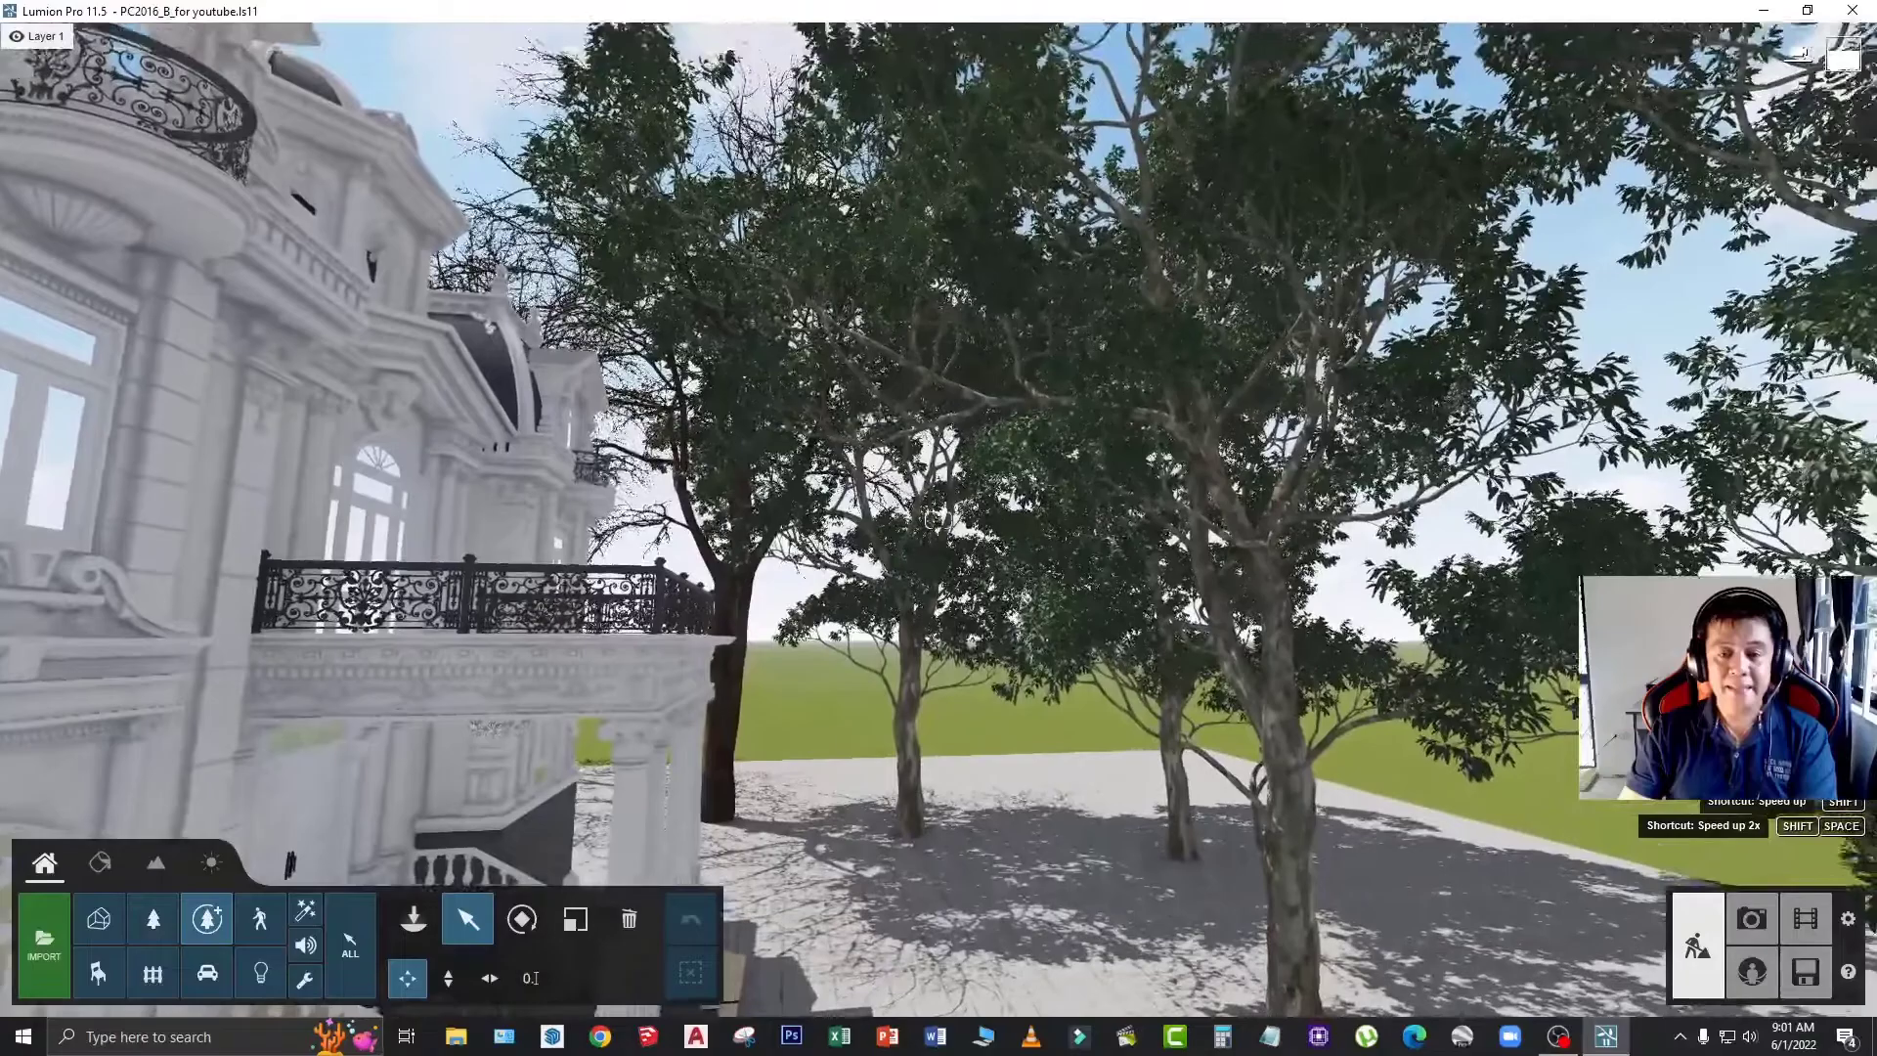
{"action": "right_click_drag", "start_coordinate": [937, 520], "coordinate": [880, 460]}
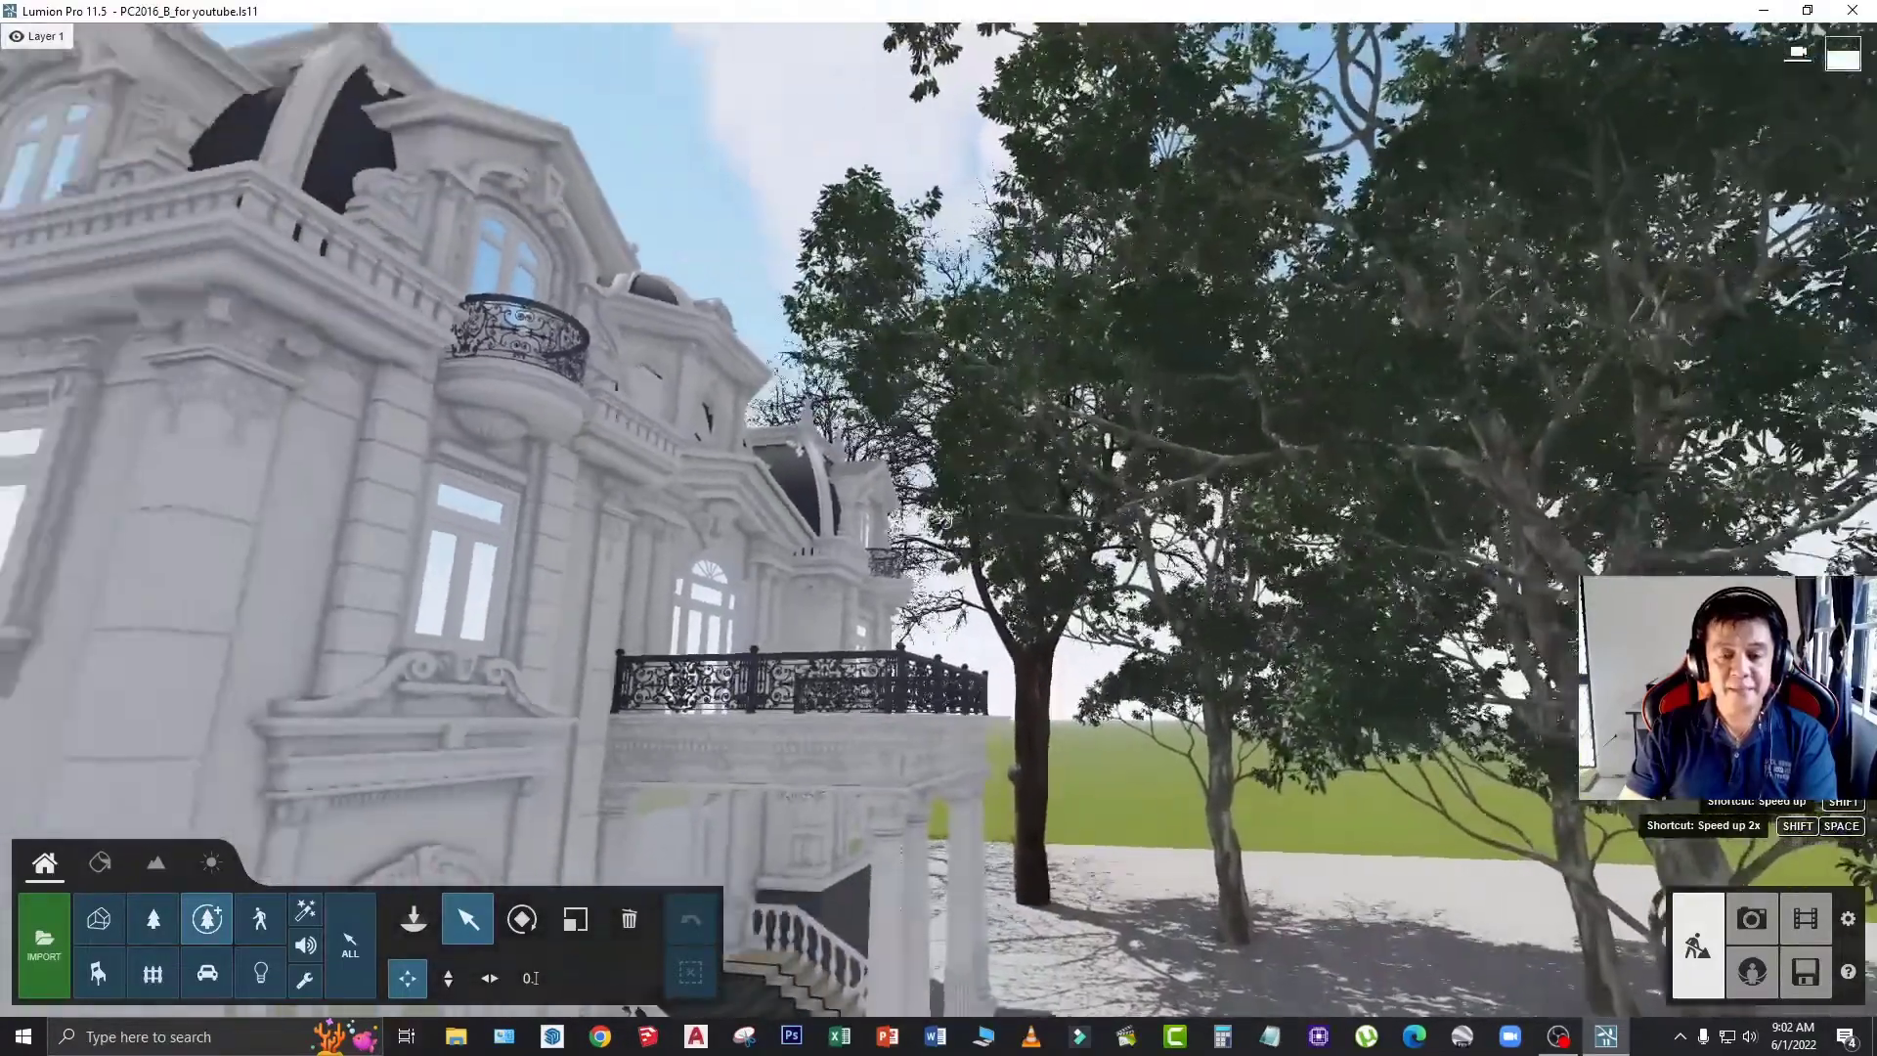
{"action": "right_click_drag", "start_coordinate": [880, 587], "coordinate": [531, 638]}
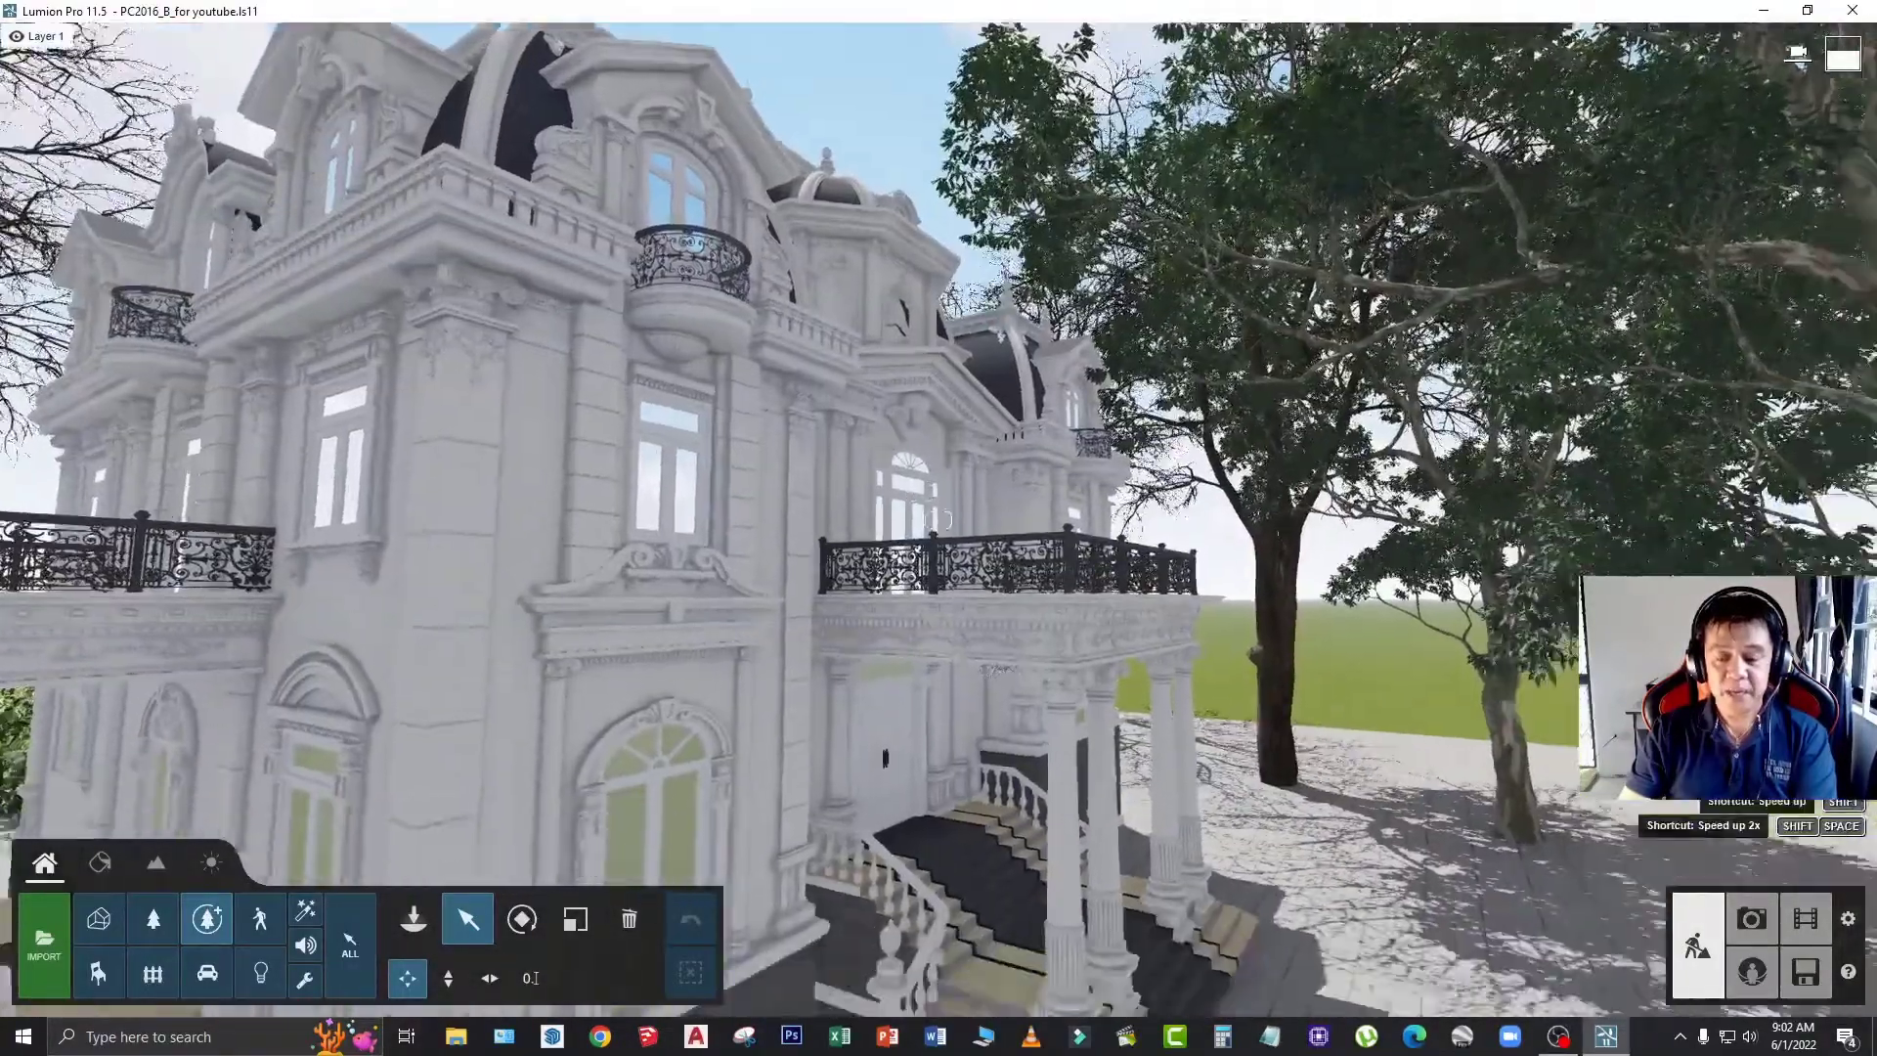
{"action": "right_click_drag", "start_coordinate": [760, 657], "coordinate": [1125, 636]}
{"action": "right_click_drag", "start_coordinate": [381, 366], "coordinate": [743, 372]}
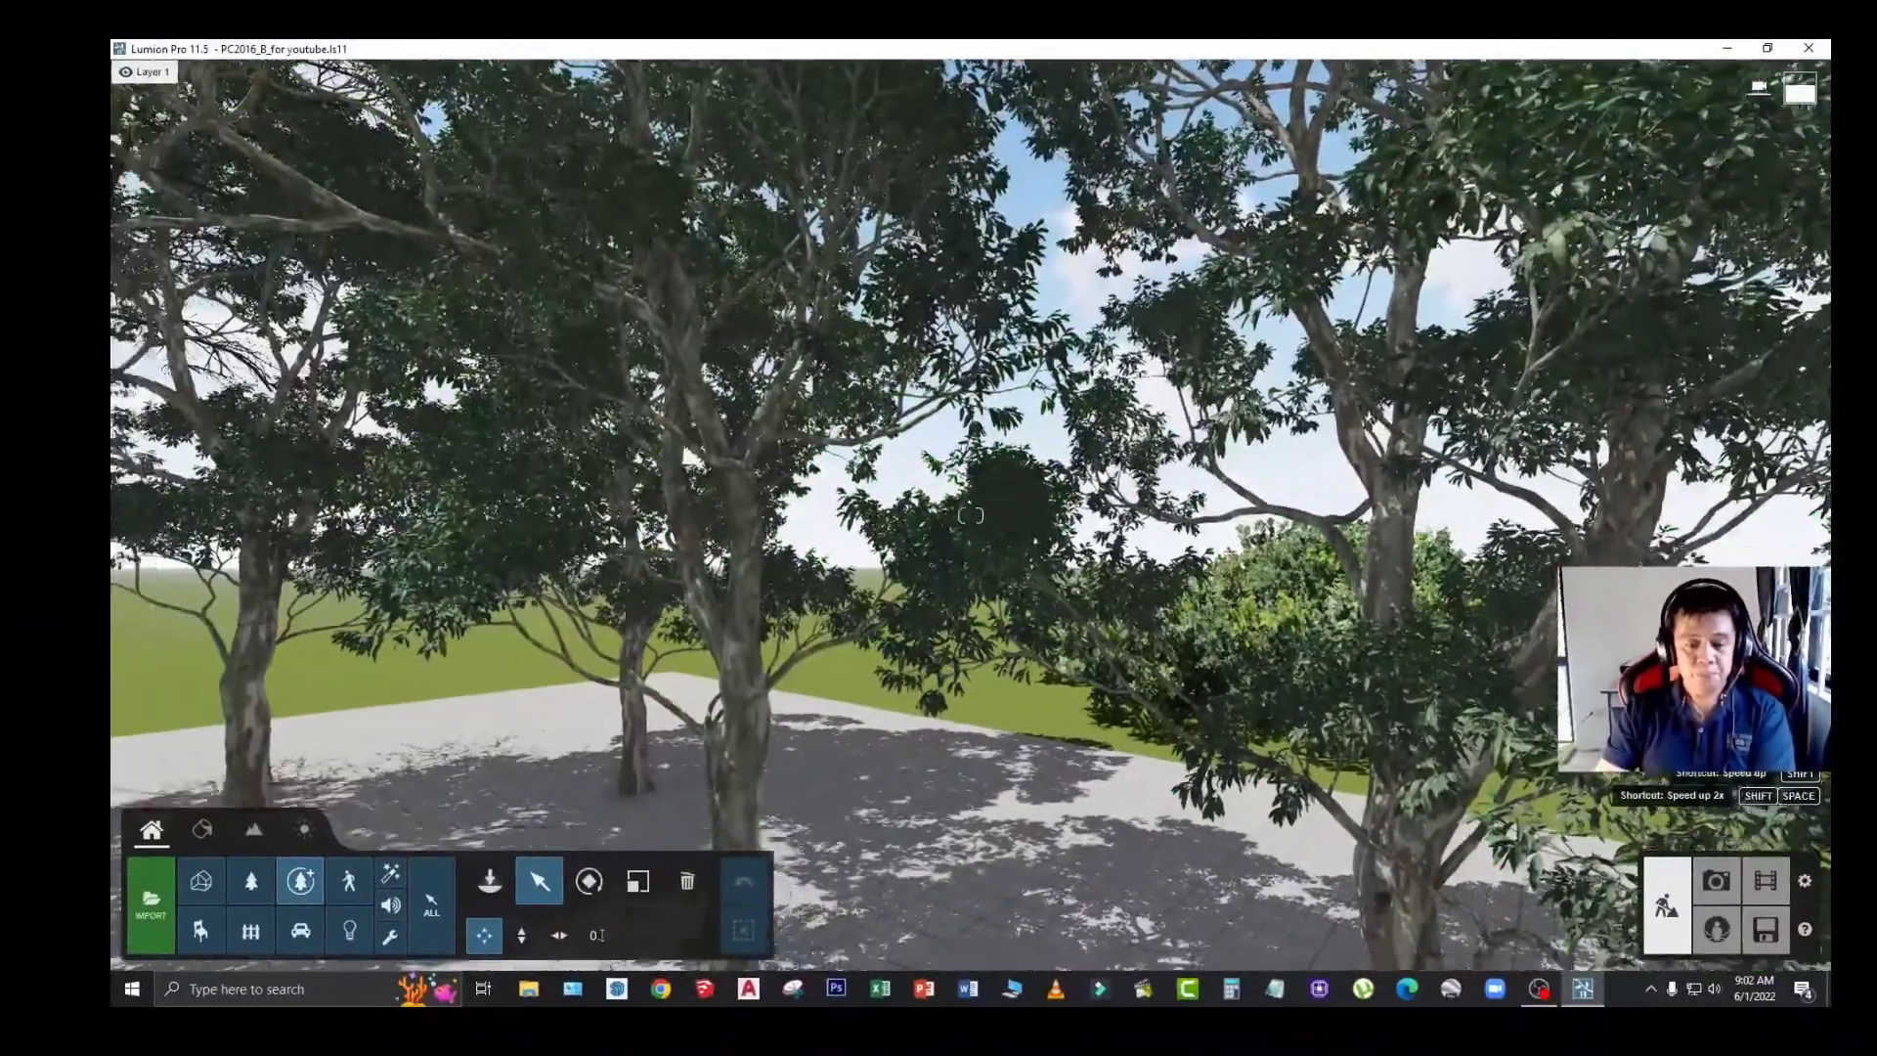
Step: Switch to Photo mode with the 5 - Photo camera view of the mansion facade
{"action": "key", "text": "a"}
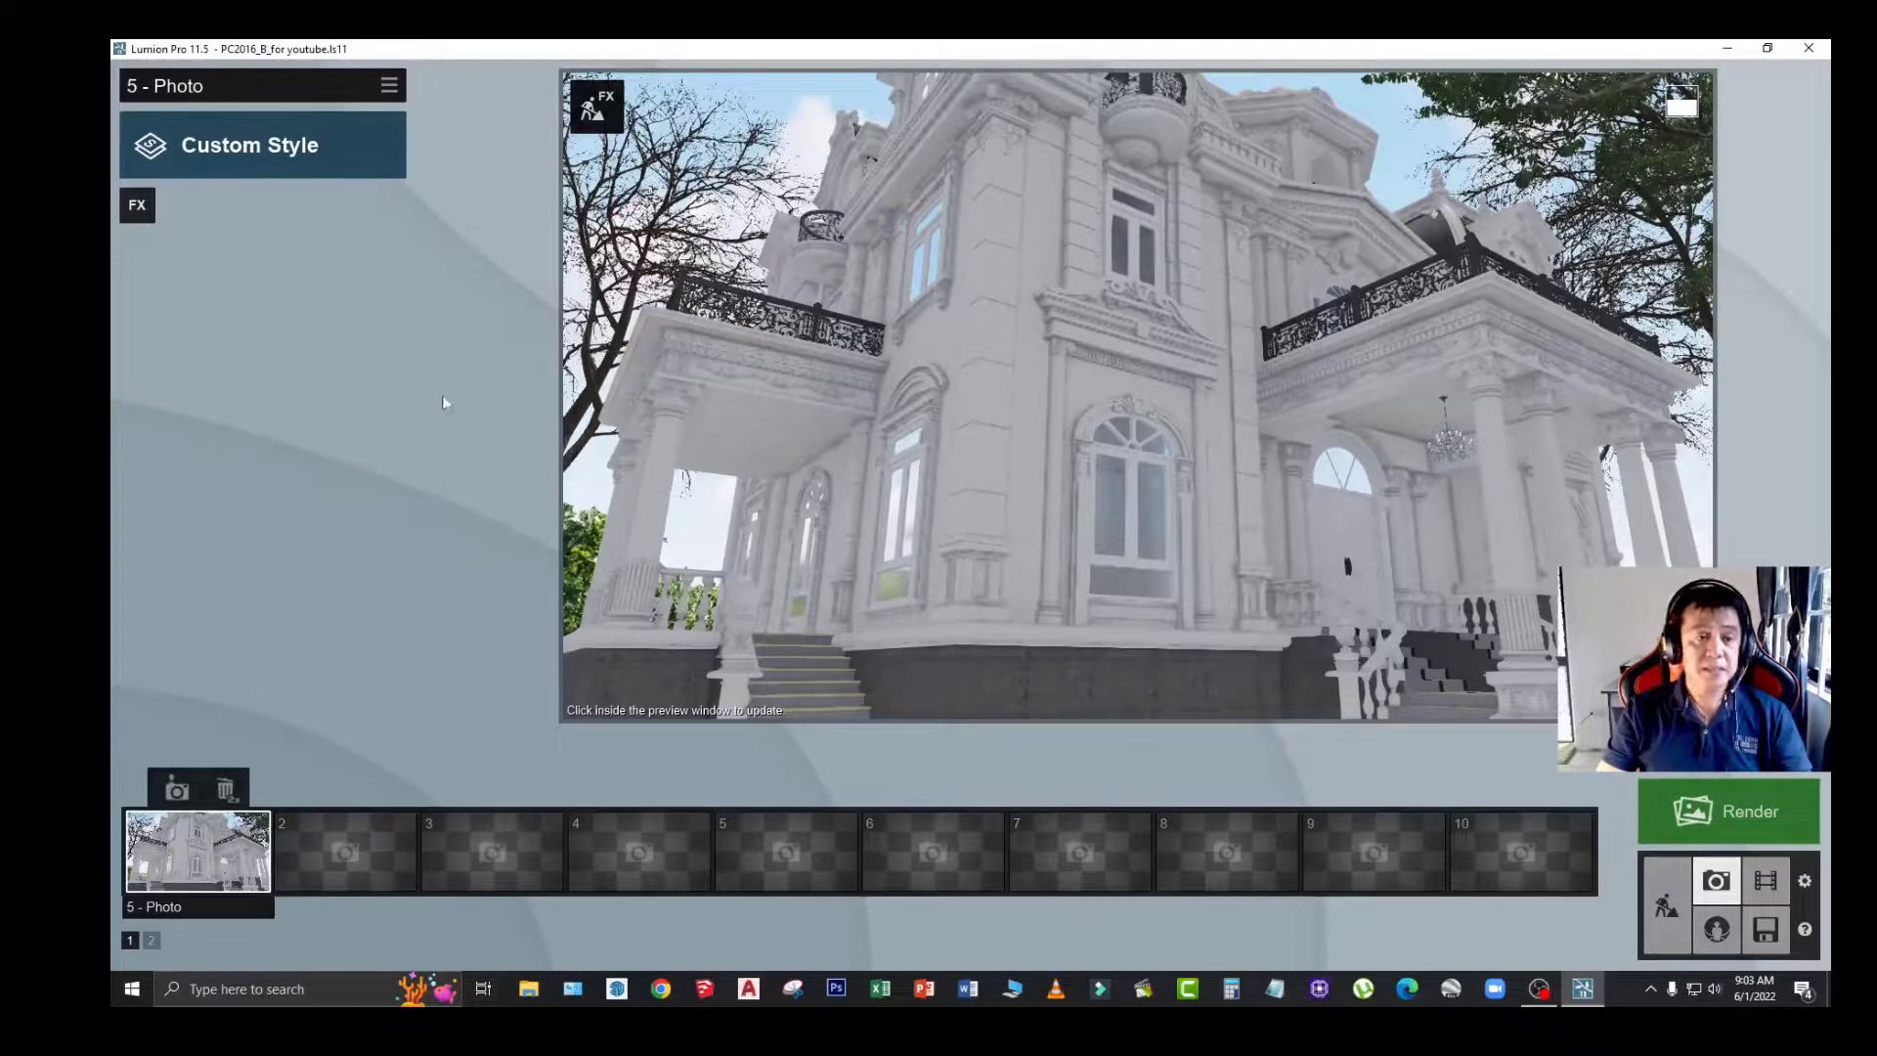
Step: Apply the Realistic style to photo 5 from the Custom Style list
{"action": "left_click", "coordinate": [340, 167]}
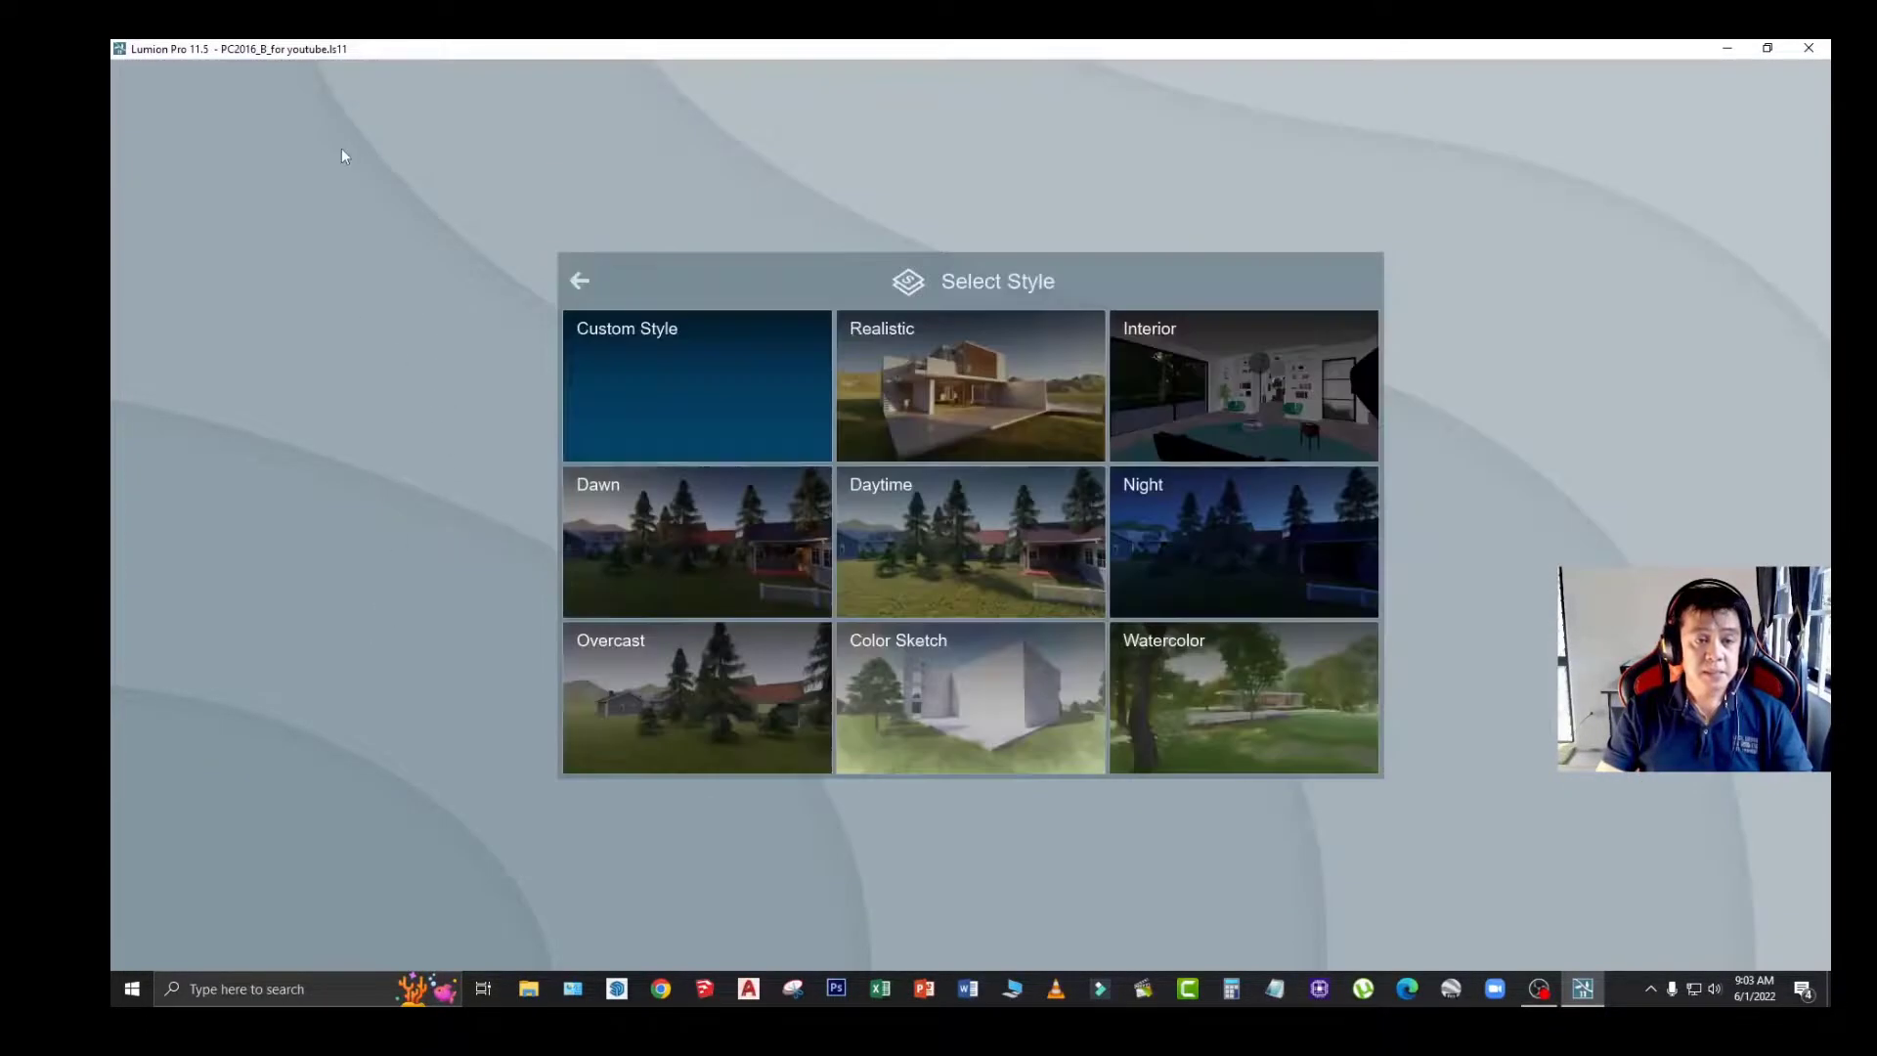
{"action": "left_click", "coordinate": [940, 419]}
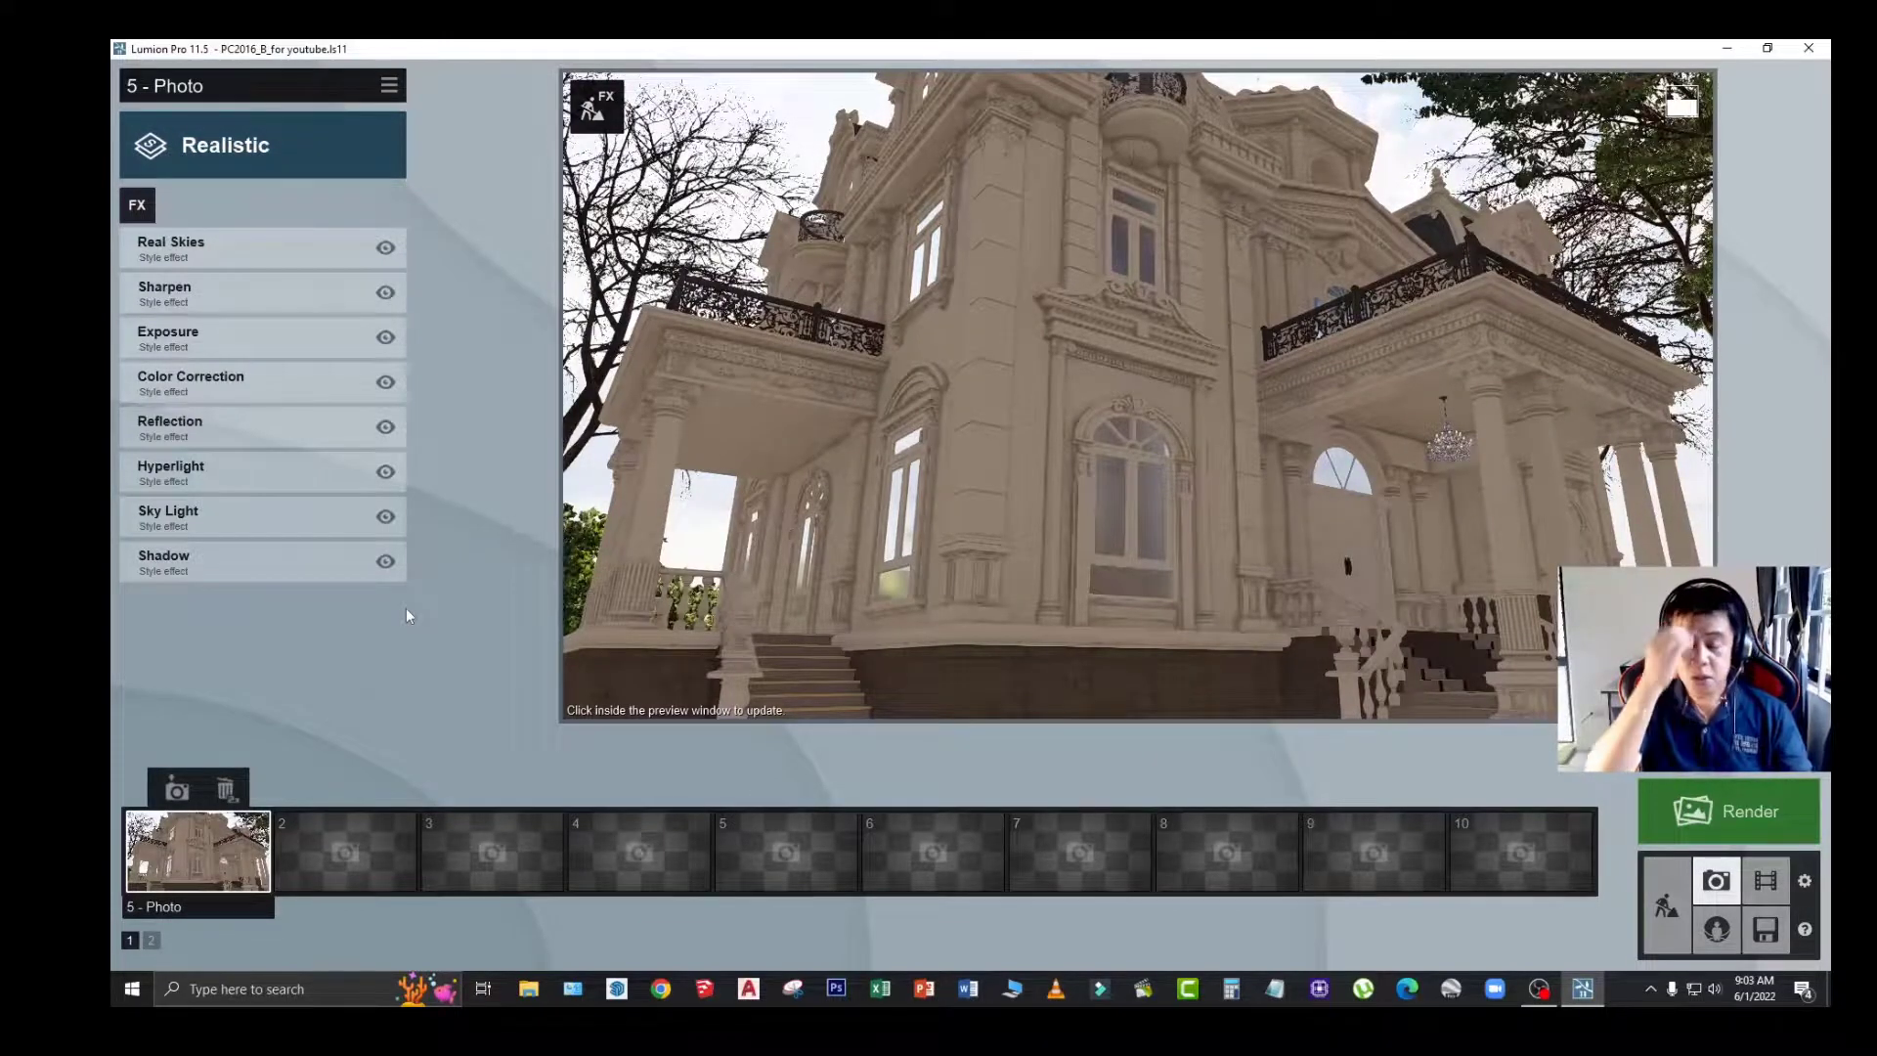
{"action": "mouse_move", "coordinate": [249, 297]}
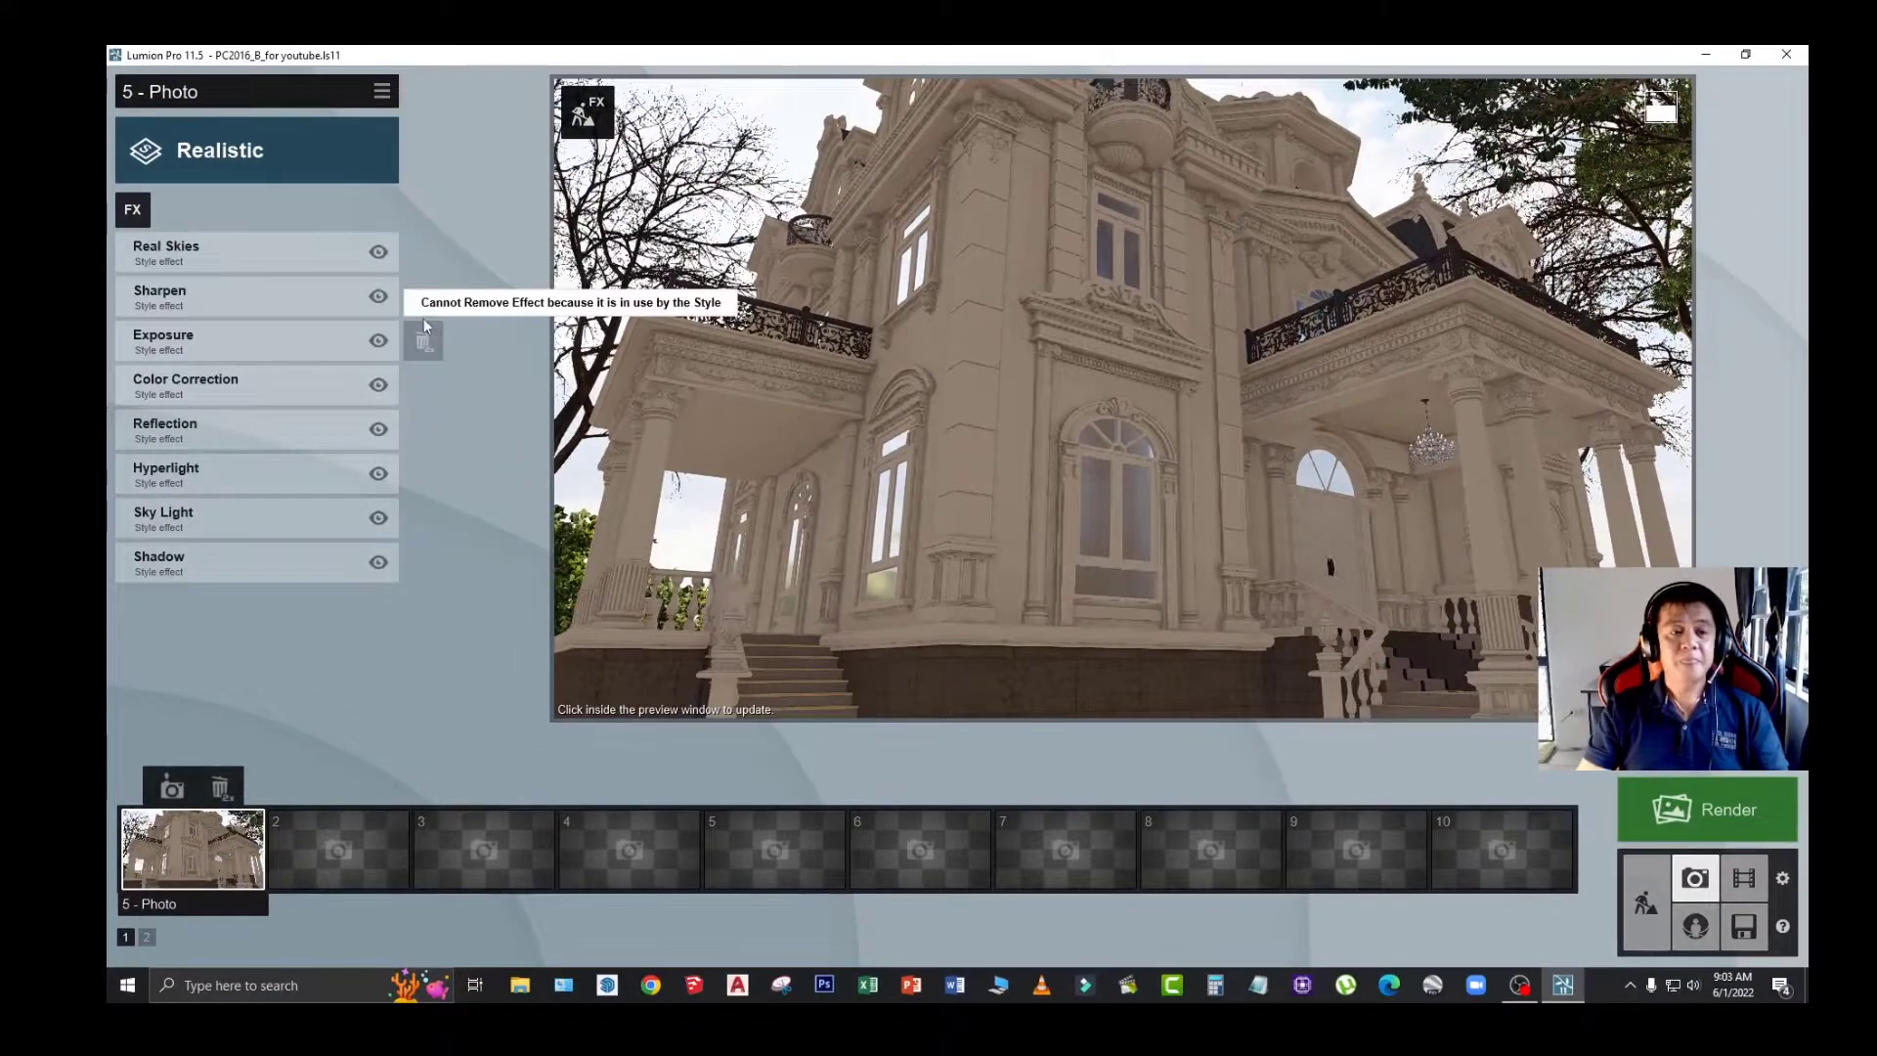
Step: Add the Sun and Lens Flare effects to photo 5
{"action": "left_click", "coordinate": [133, 209]}
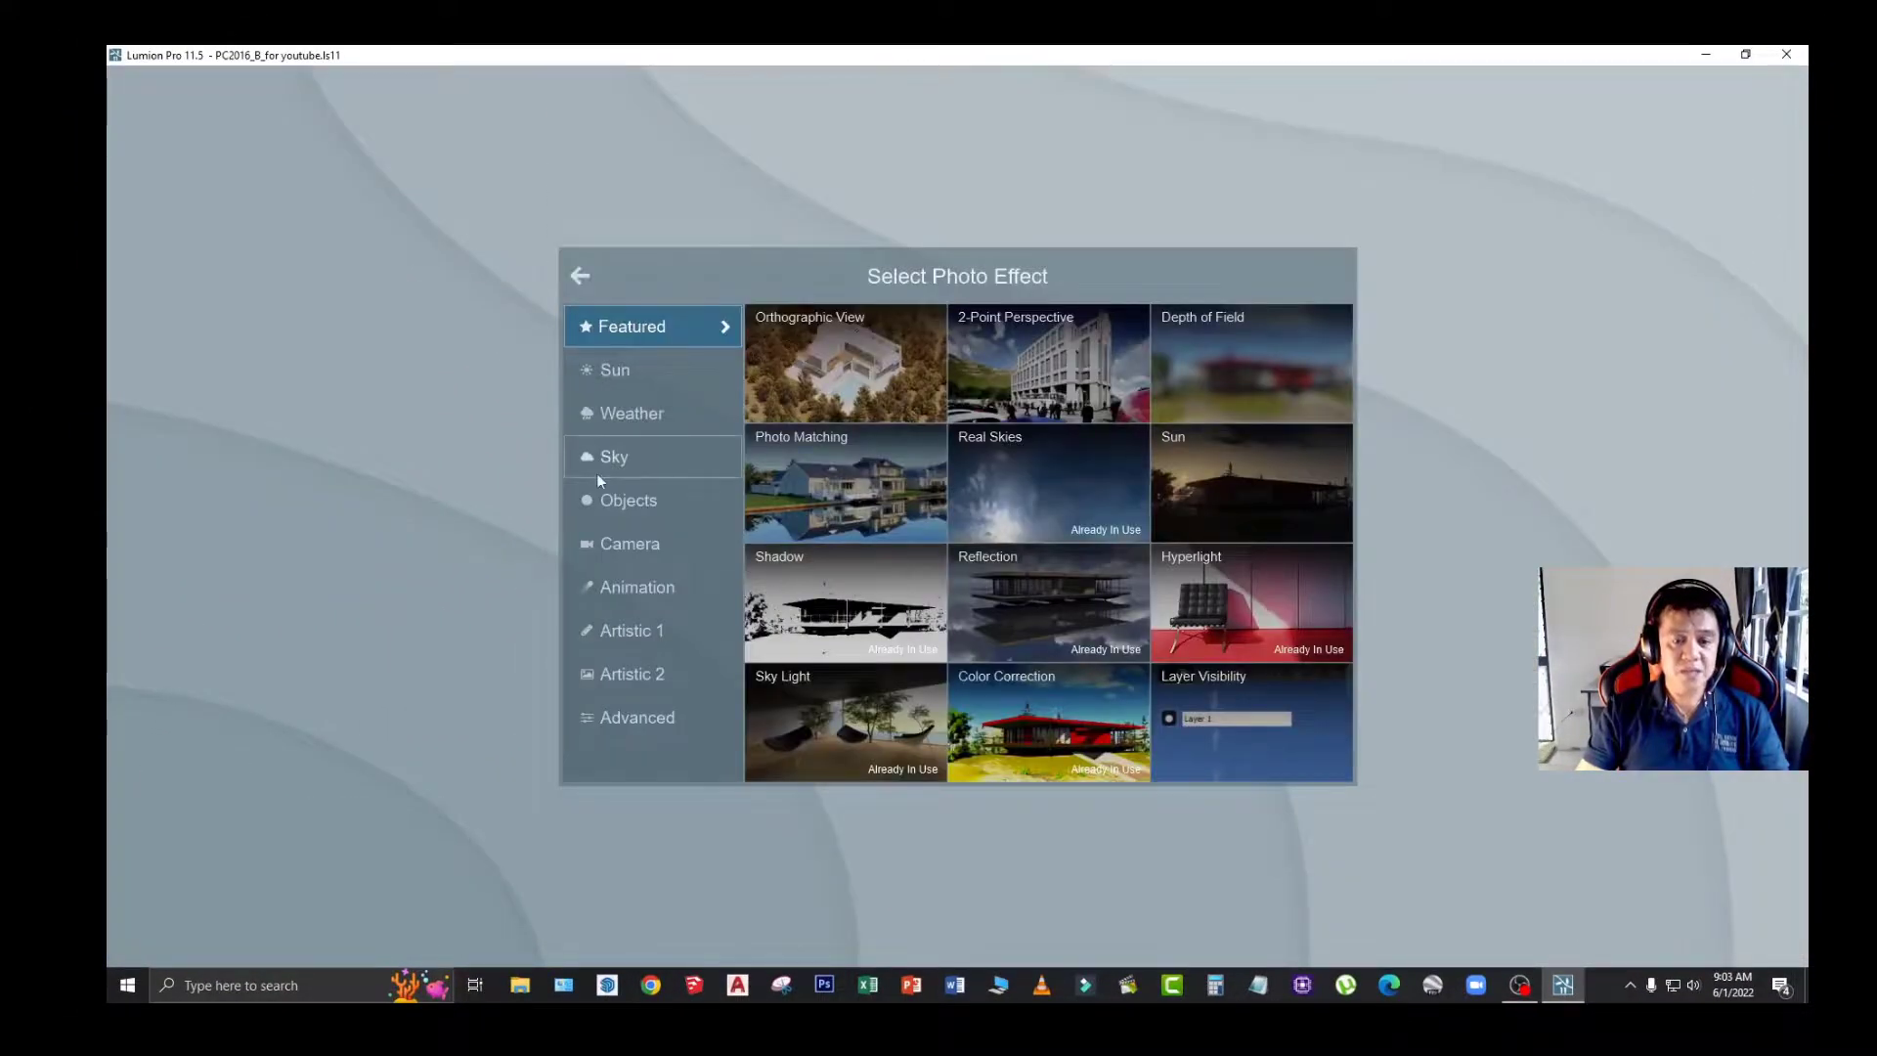
{"action": "left_click", "coordinate": [618, 380]}
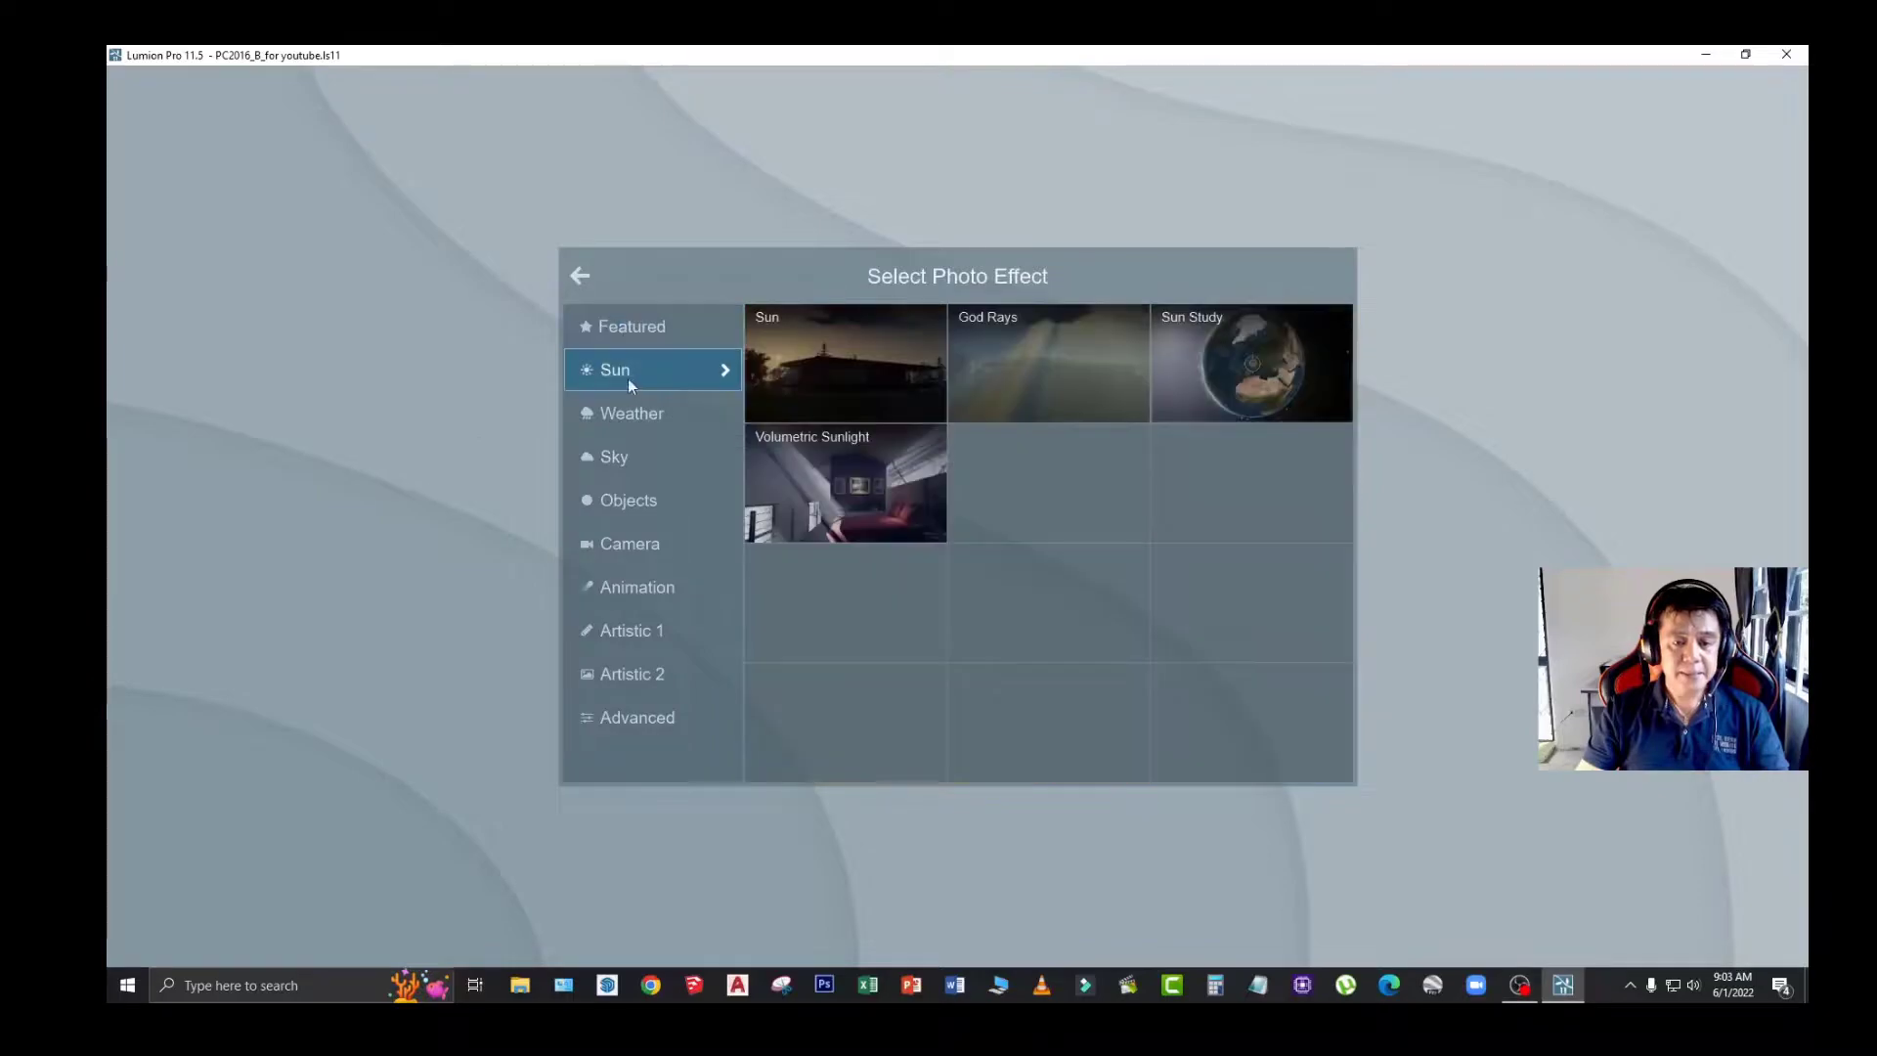
{"action": "left_click", "coordinate": [817, 372]}
{"action": "left_click", "coordinate": [133, 209]}
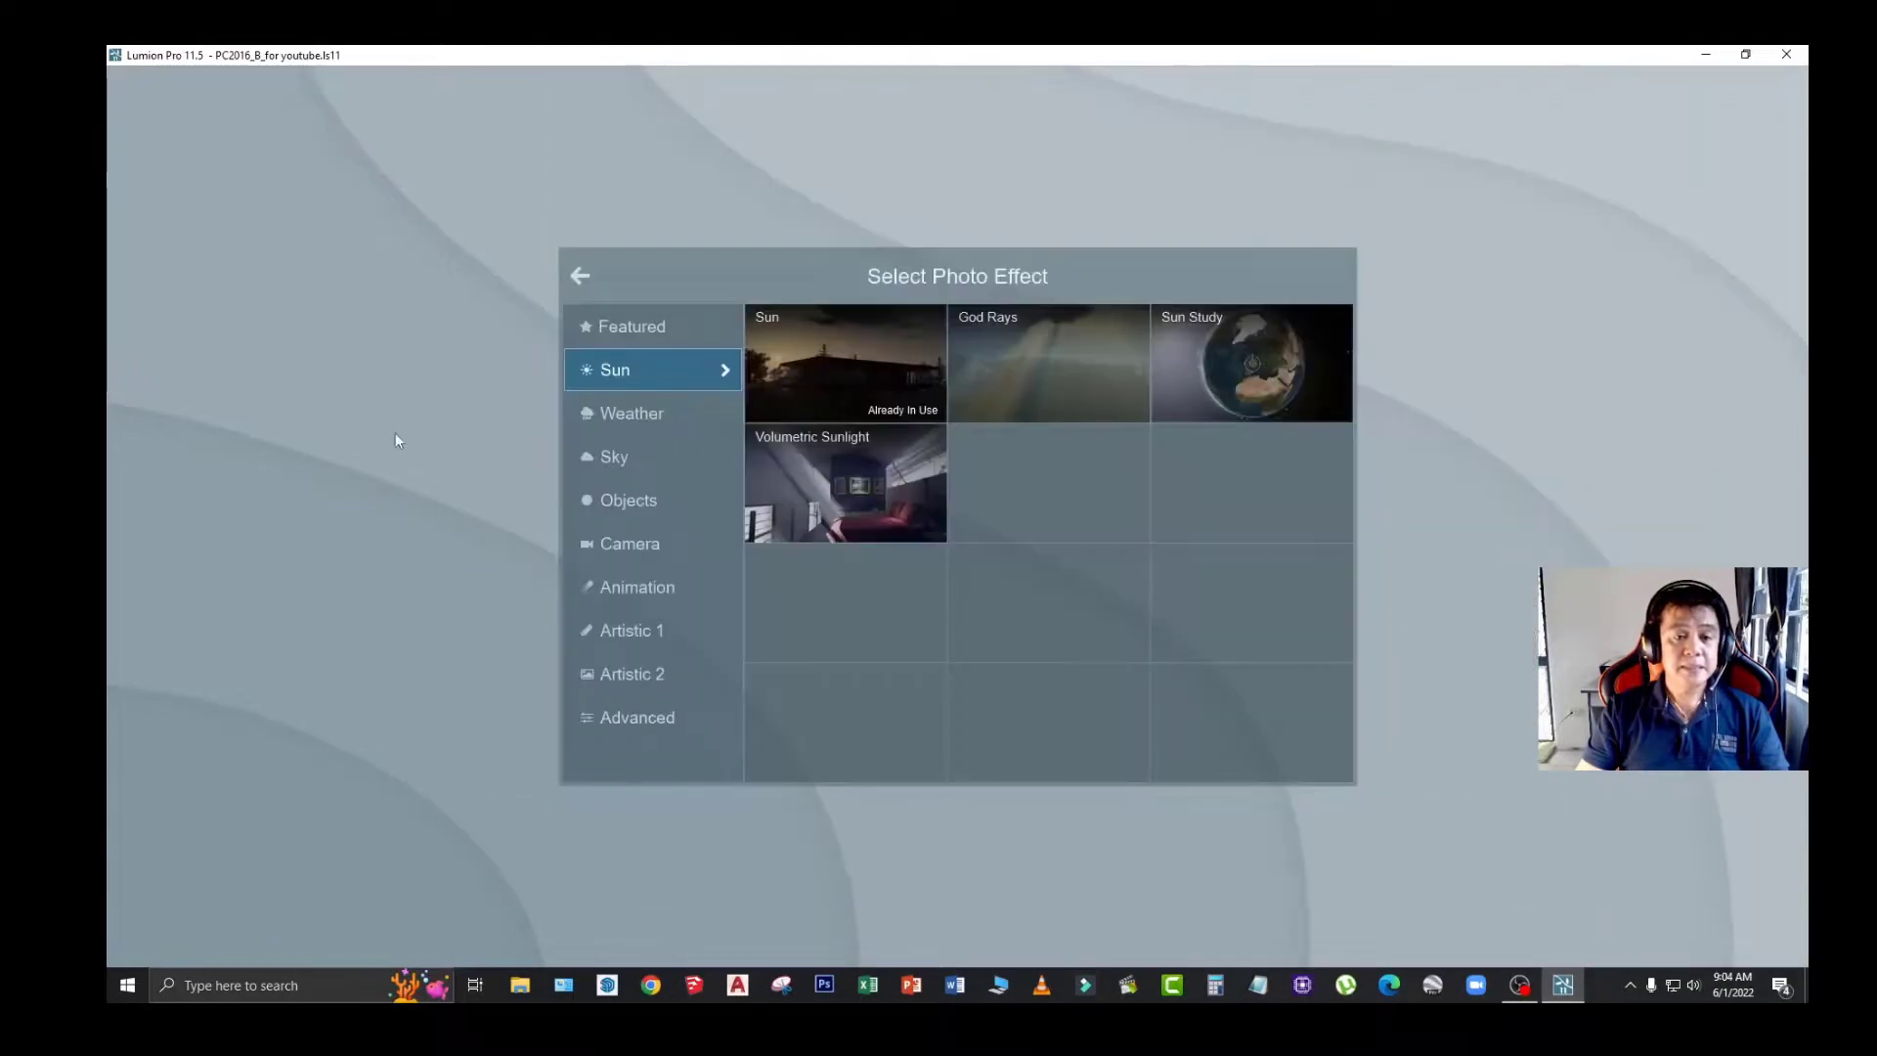
{"action": "left_click", "coordinate": [660, 540]}
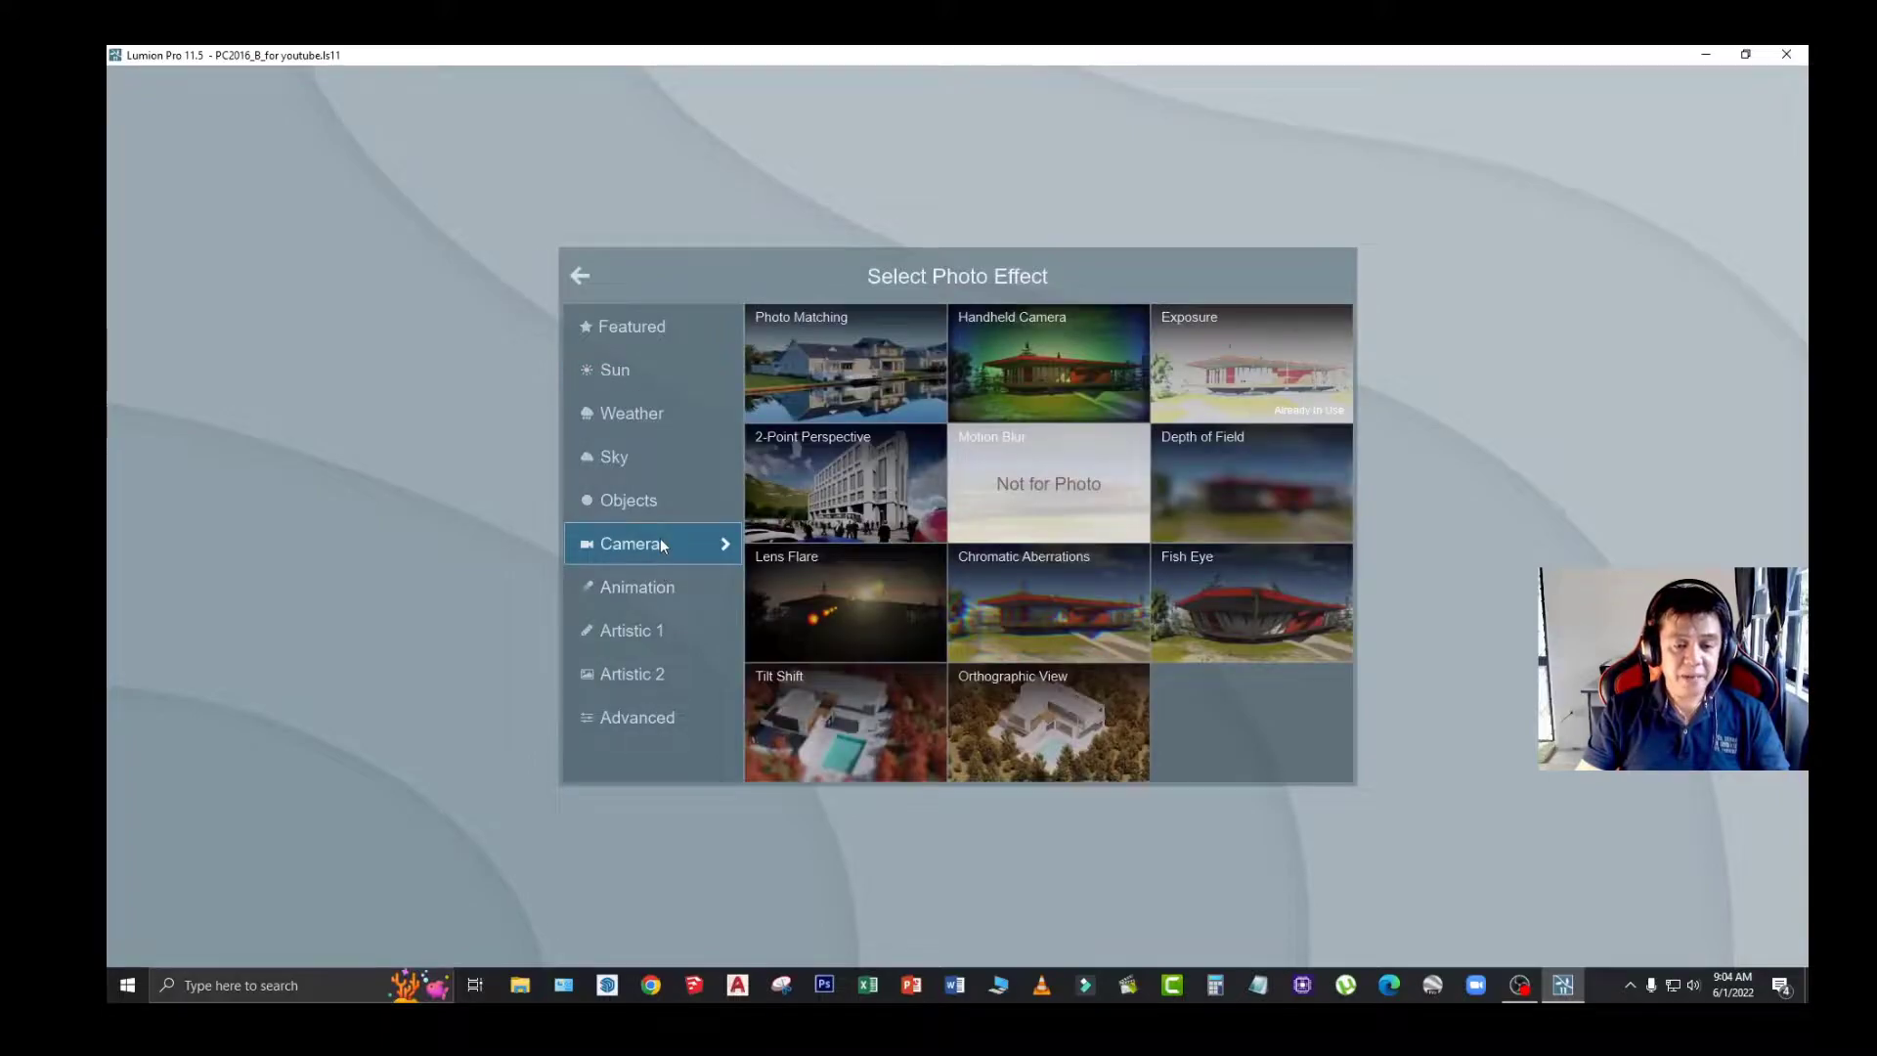
{"action": "left_click", "coordinate": [883, 607]}
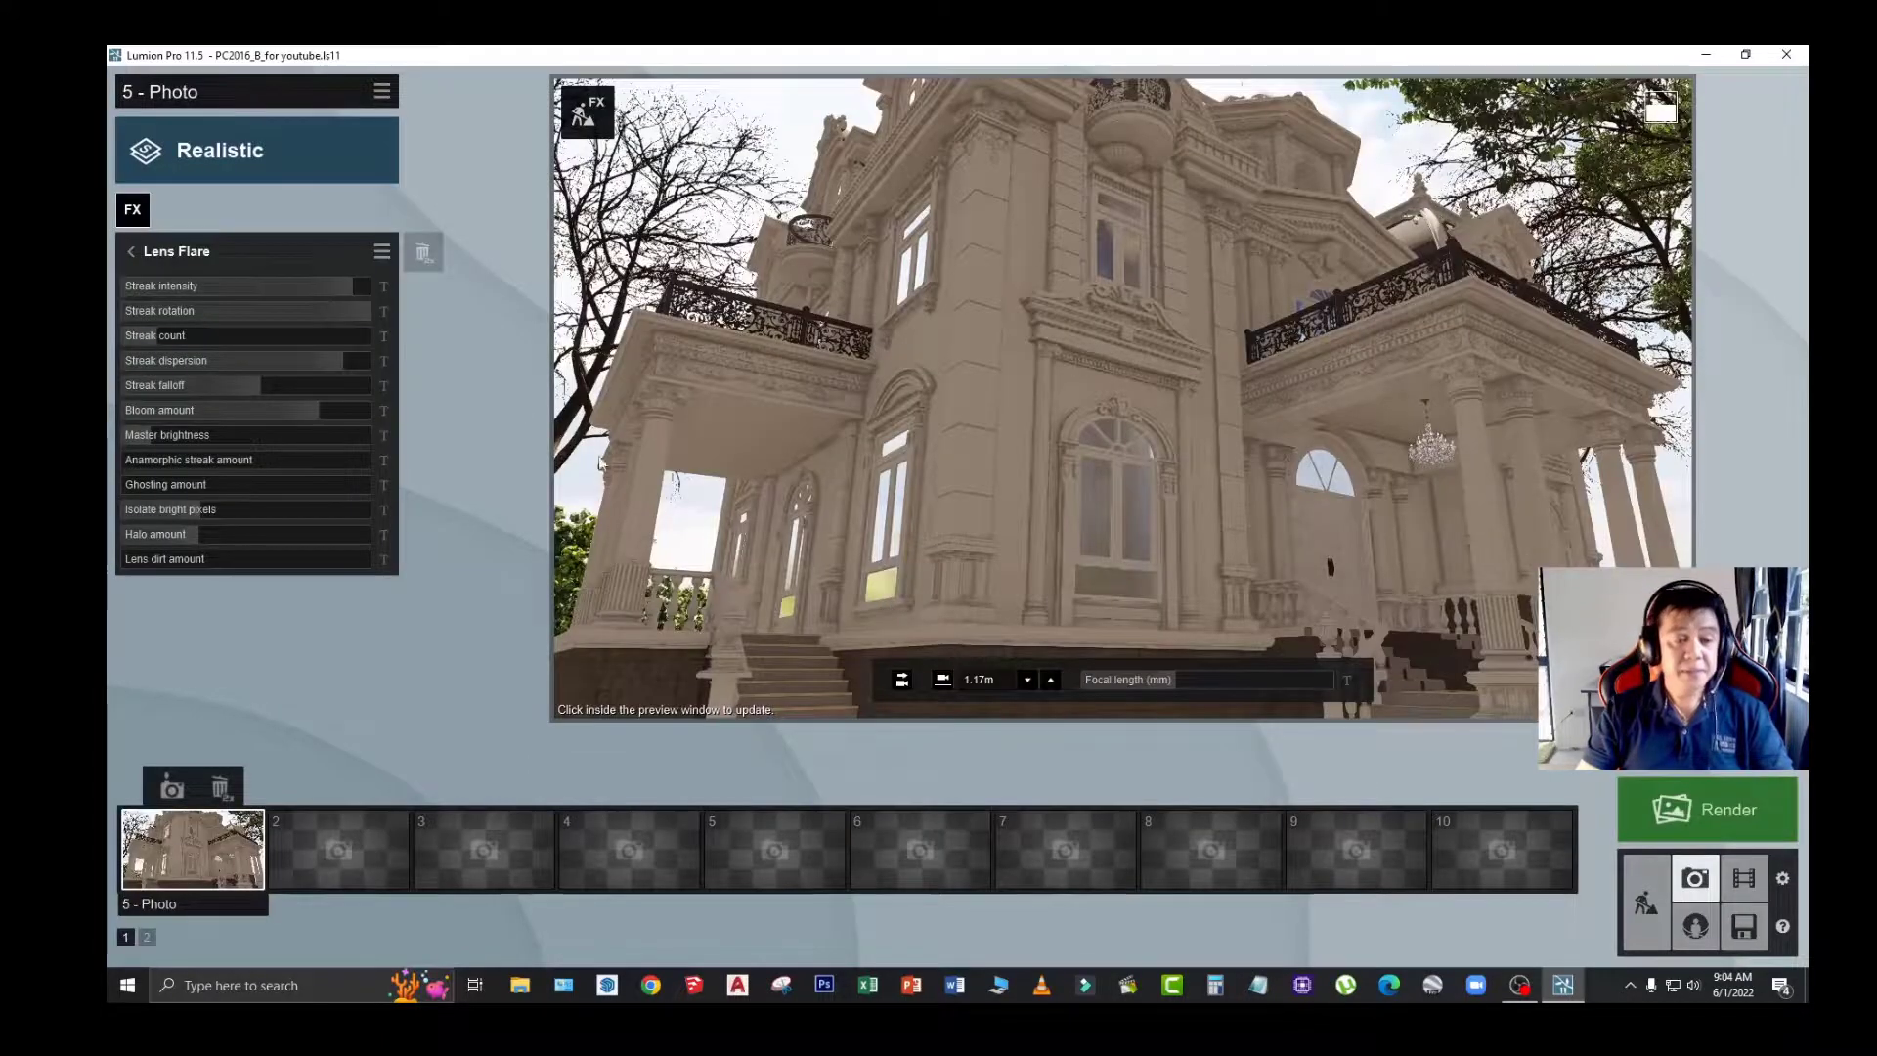
{"action": "left_click", "coordinate": [132, 253]}
Step: Add the Depth of Field and Print Poster Enhancer effects
{"action": "left_click", "coordinate": [132, 213]}
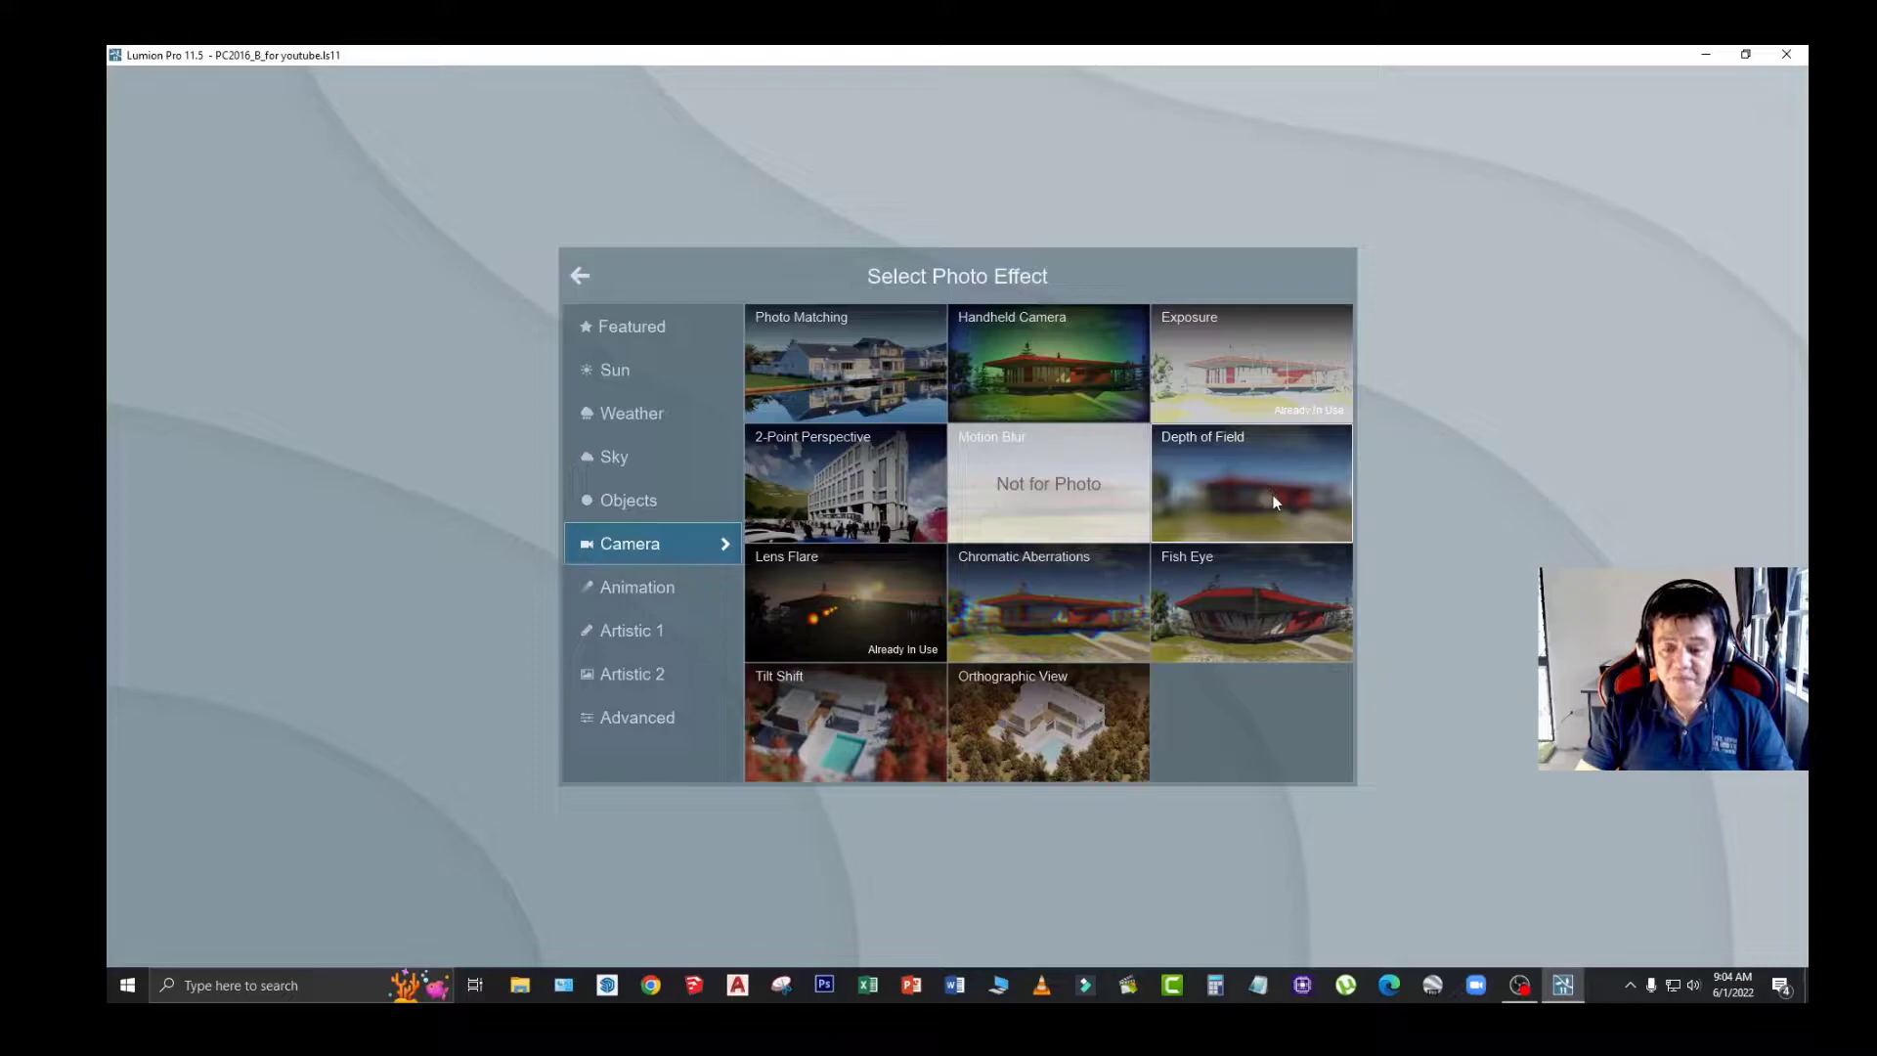
{"action": "left_click", "coordinate": [1236, 501]}
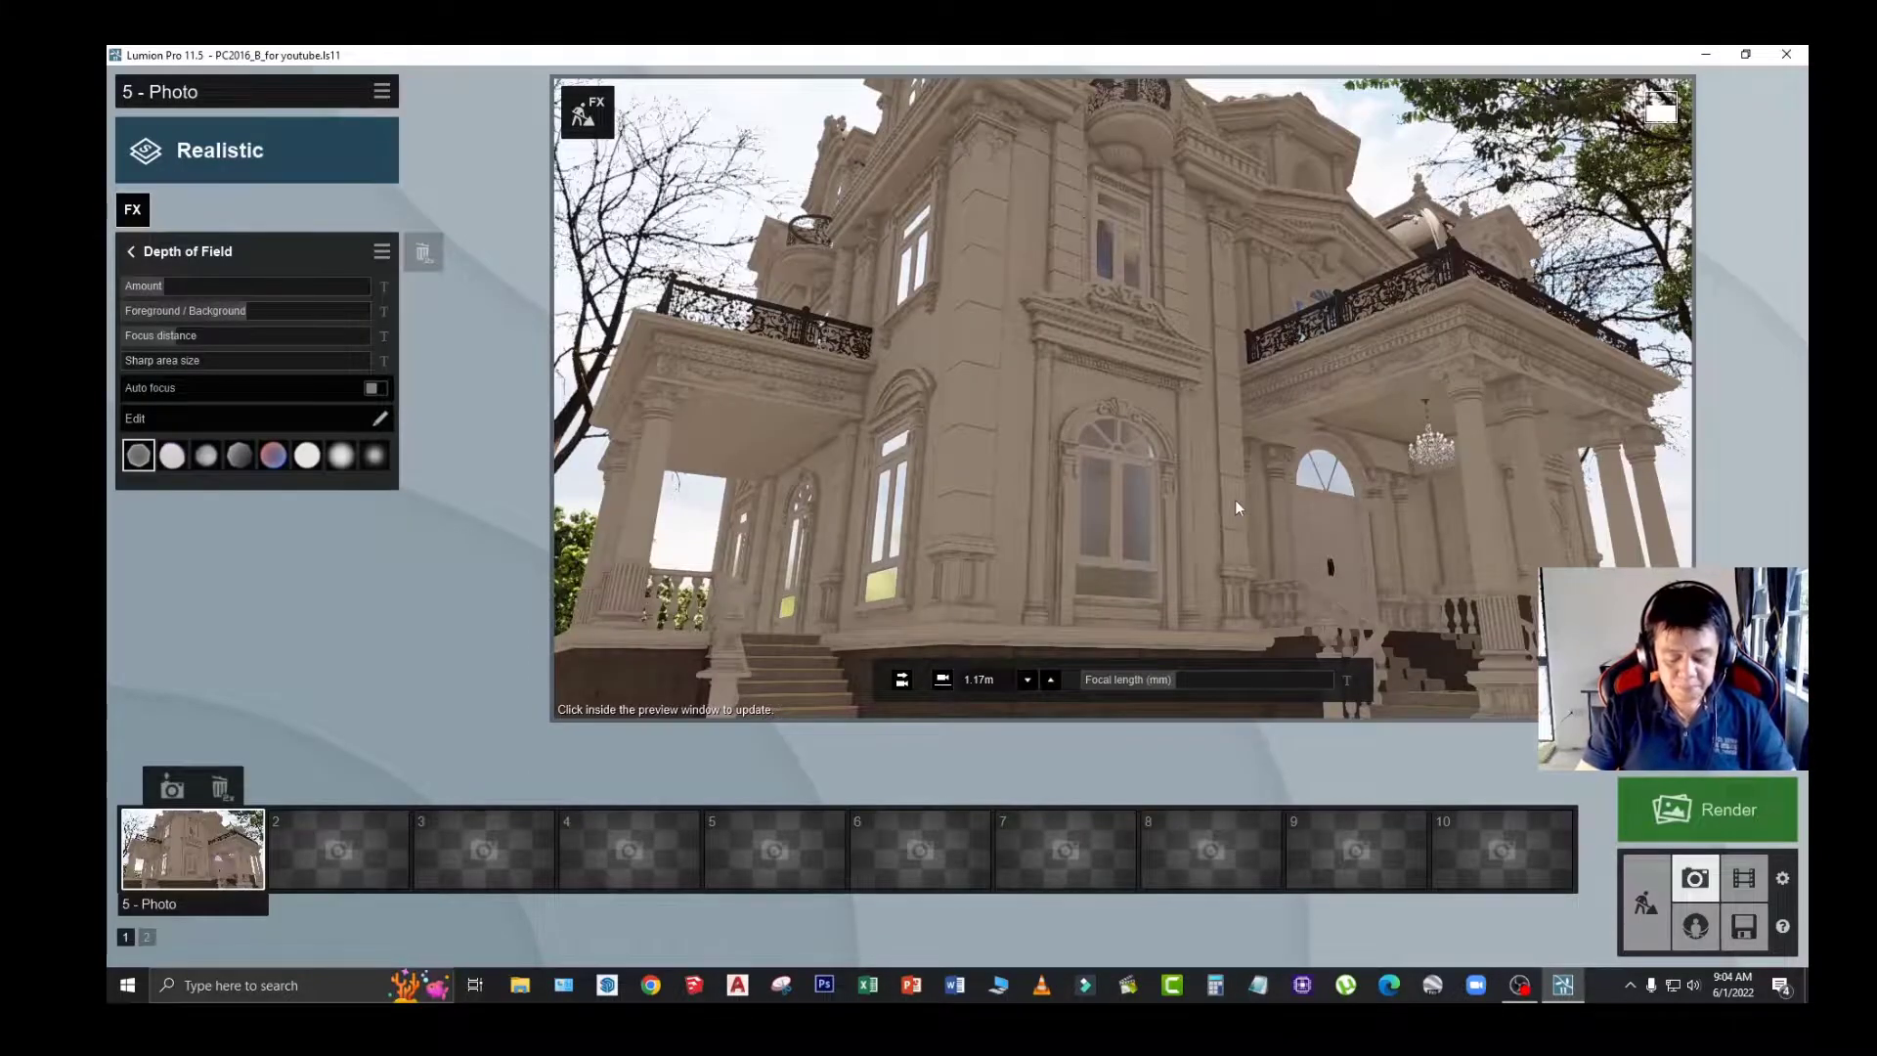
{"action": "left_click", "coordinate": [139, 195]}
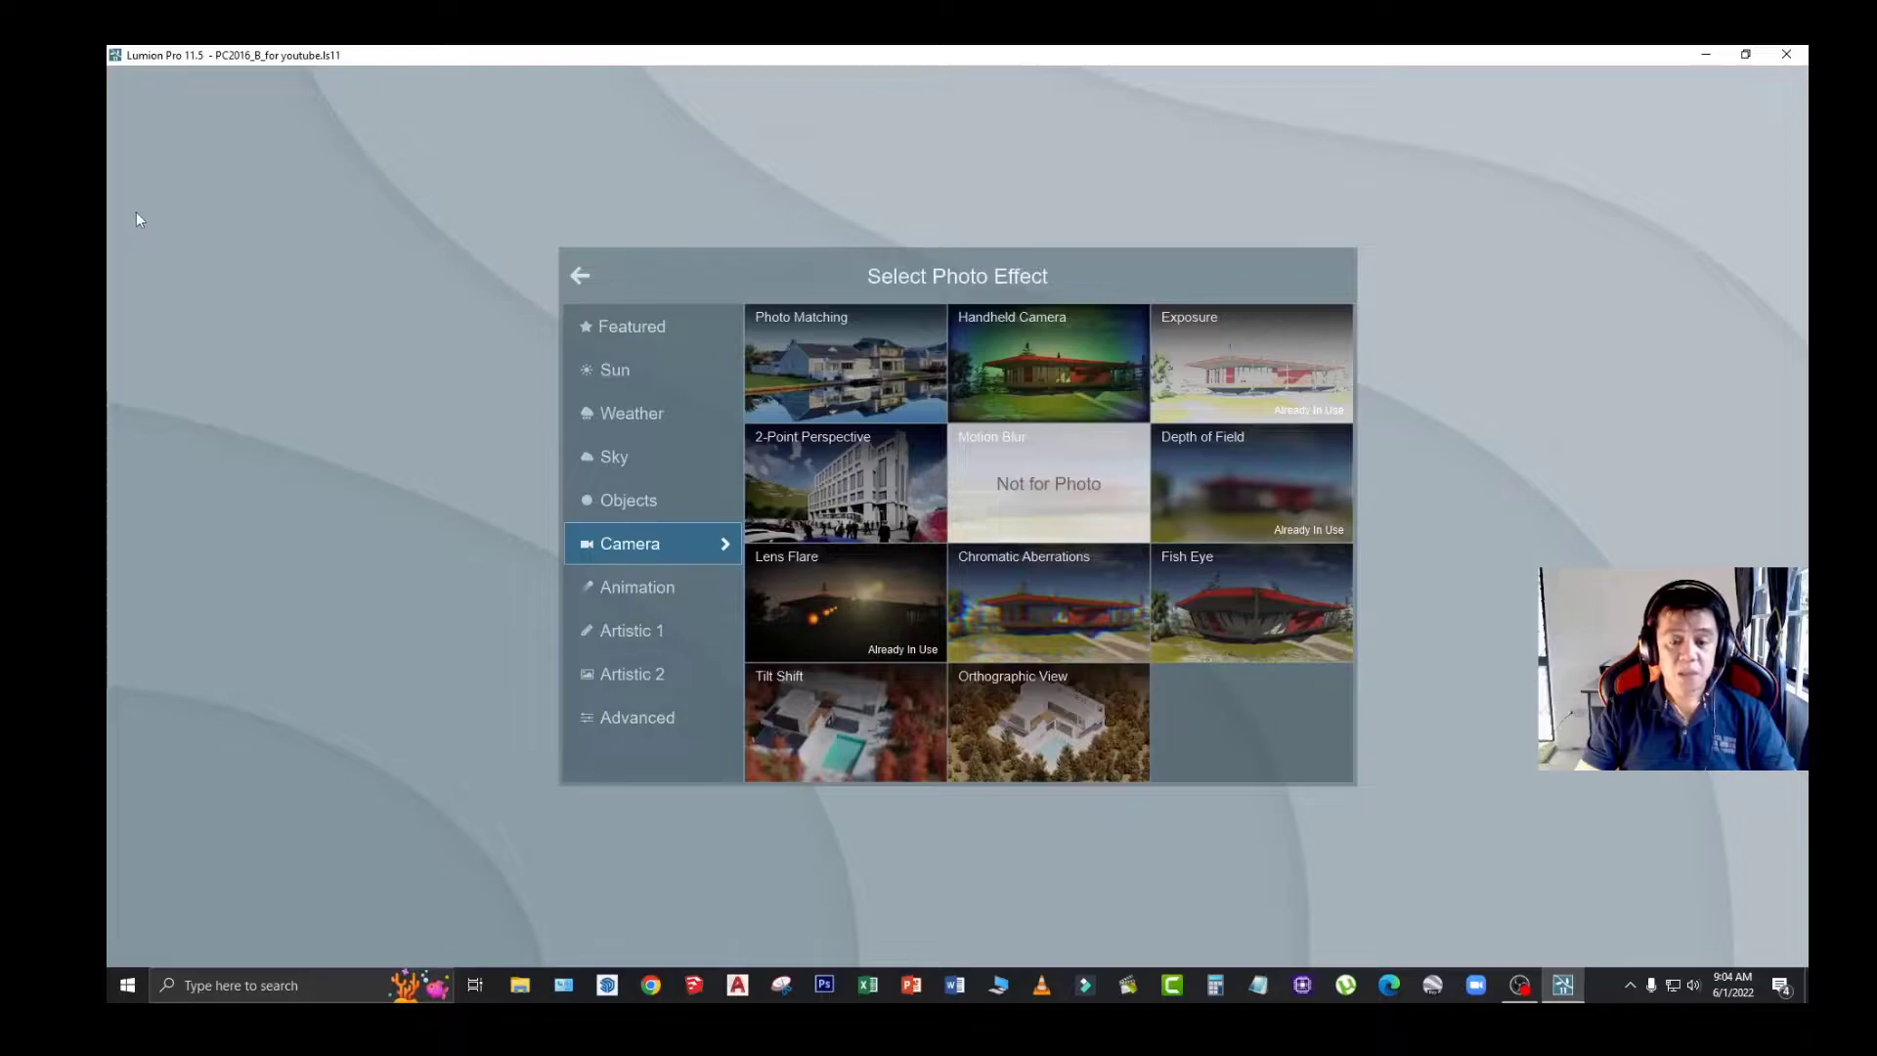
{"action": "left_click", "coordinate": [655, 718]}
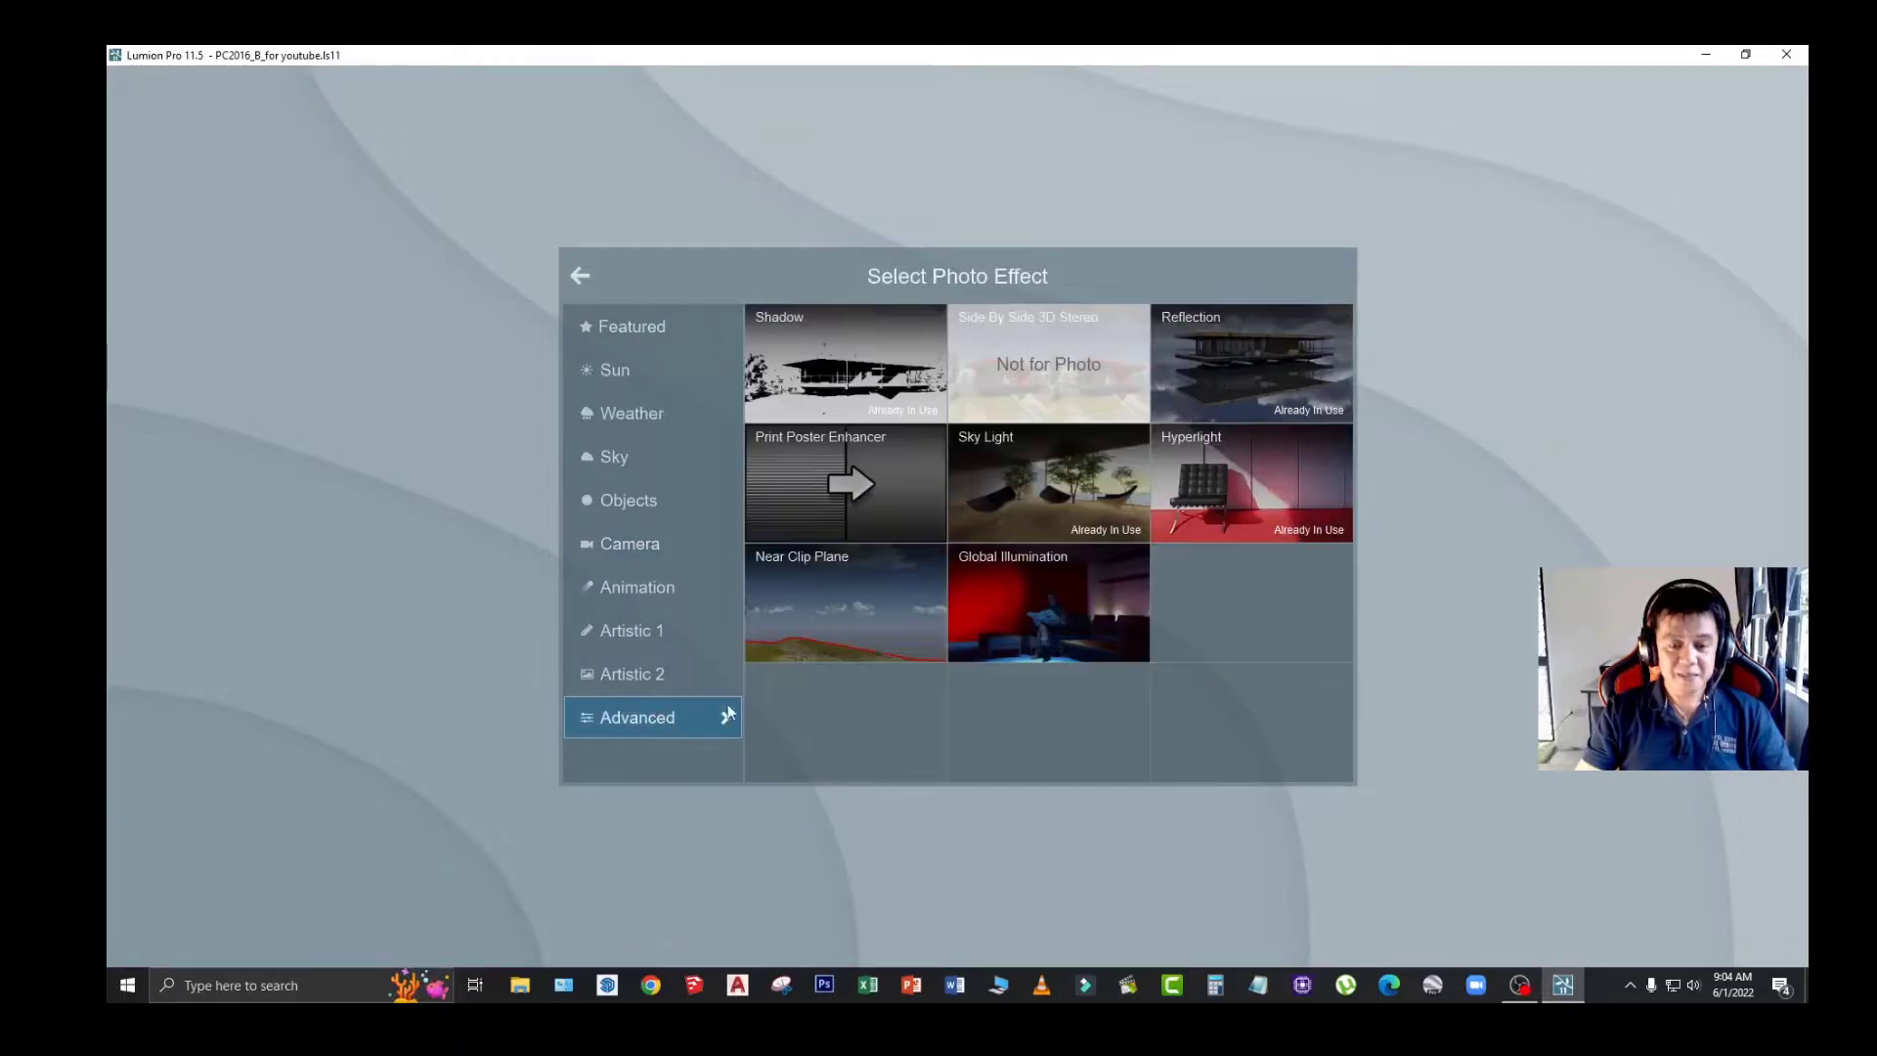
{"action": "left_click", "coordinate": [844, 494]}
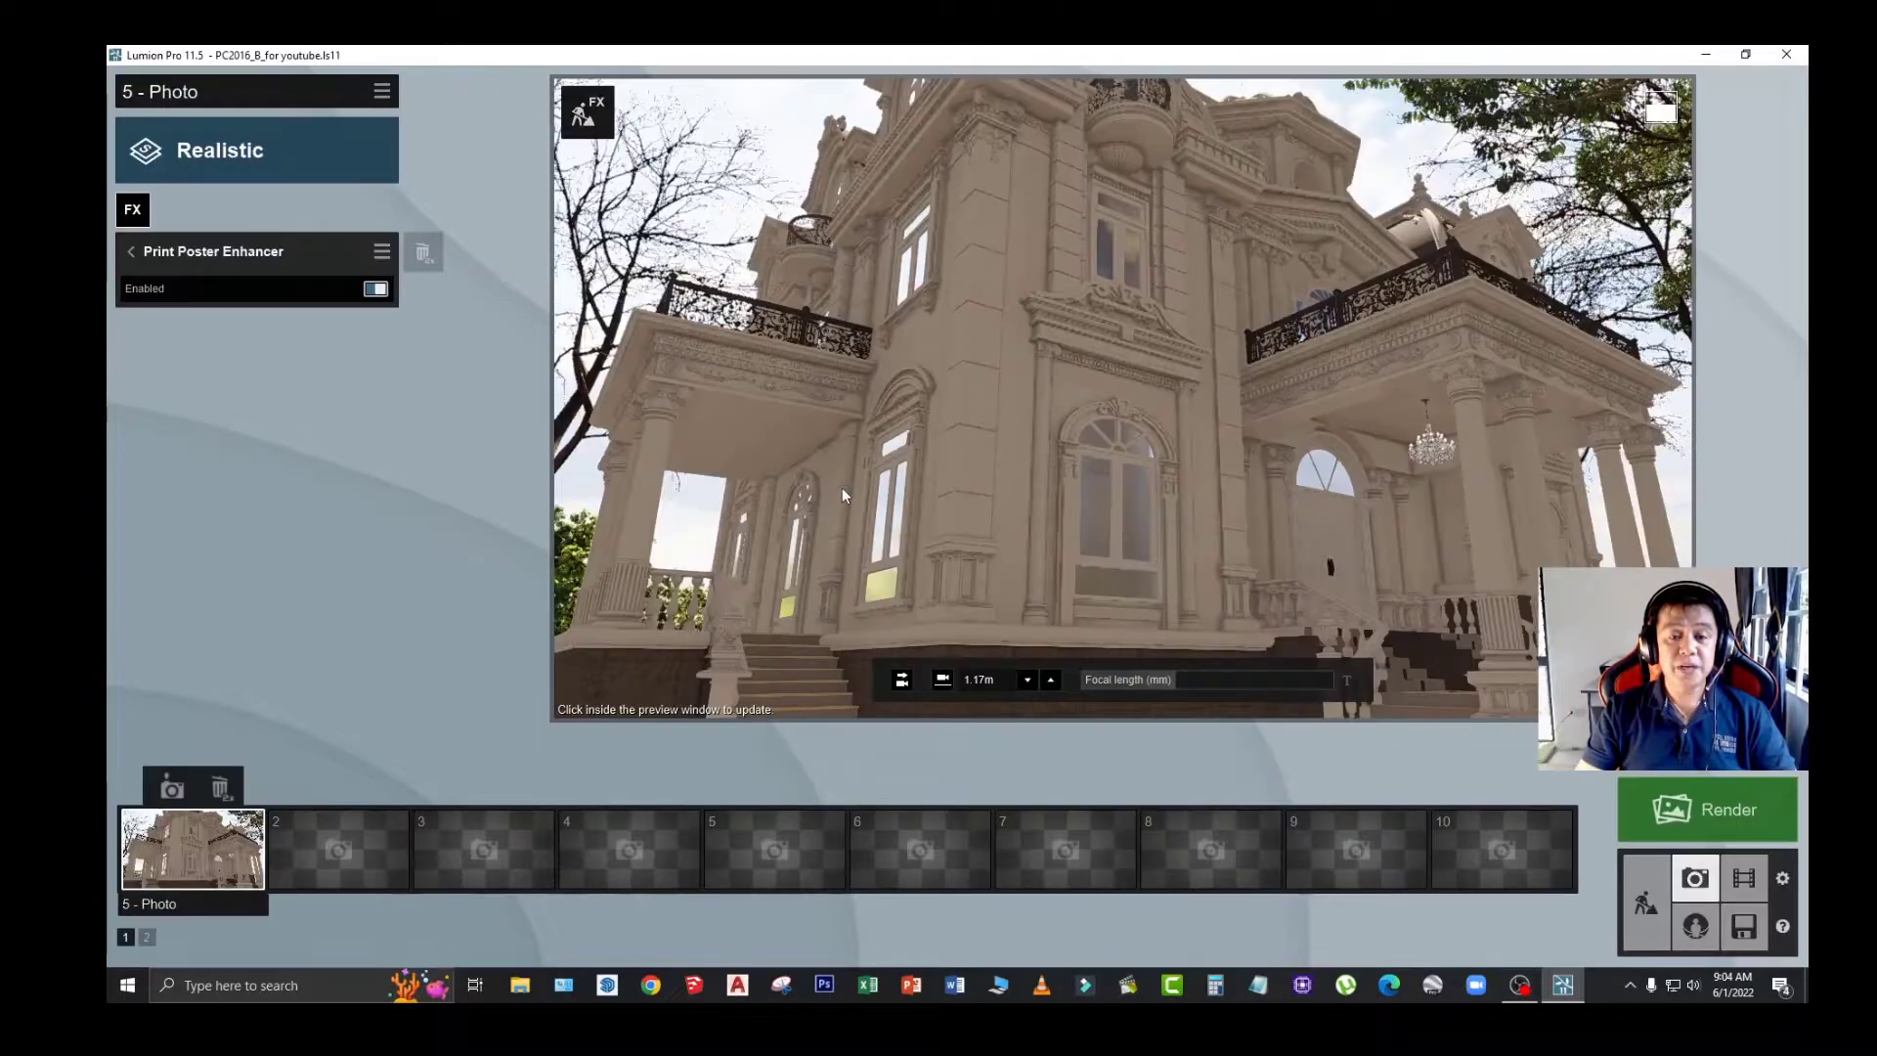
Step: Add Fog from Weather and Analog Color Lab from Artistic 2 to the effects
{"action": "left_click", "coordinate": [134, 211]}
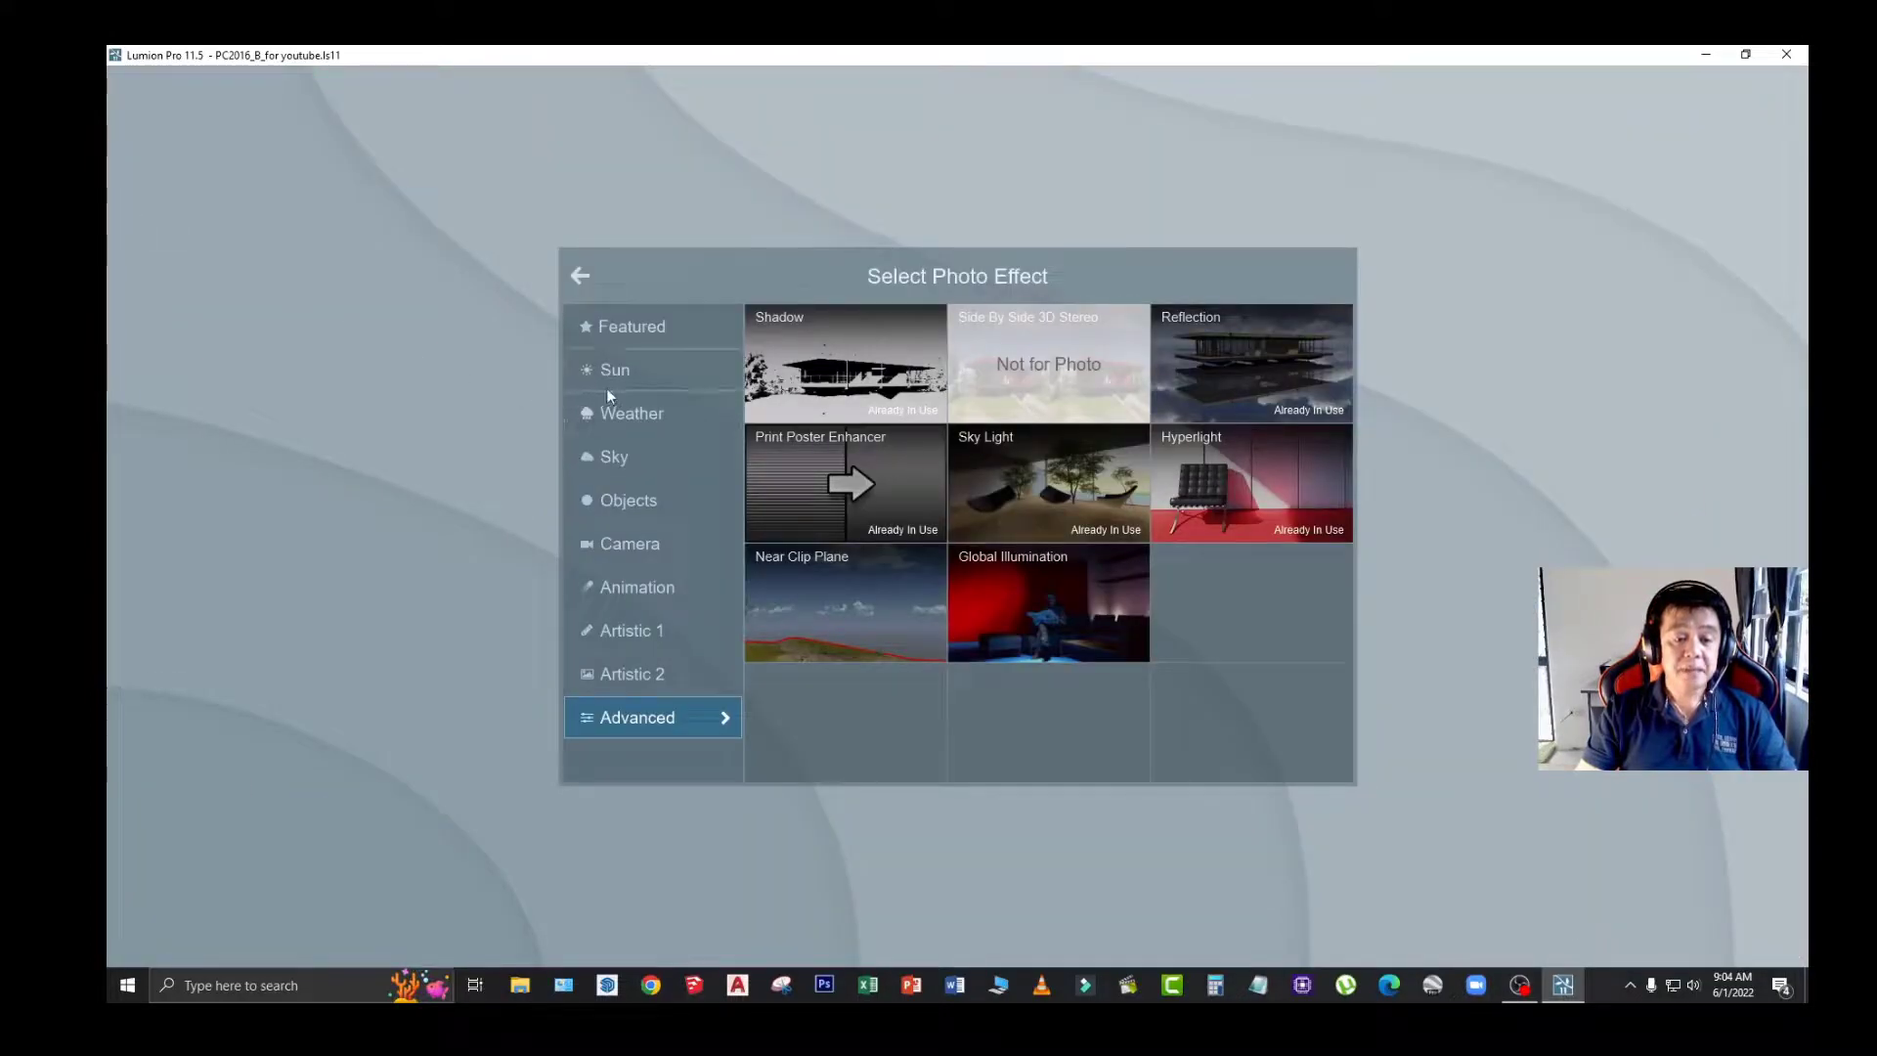
{"action": "left_click", "coordinate": [628, 416]}
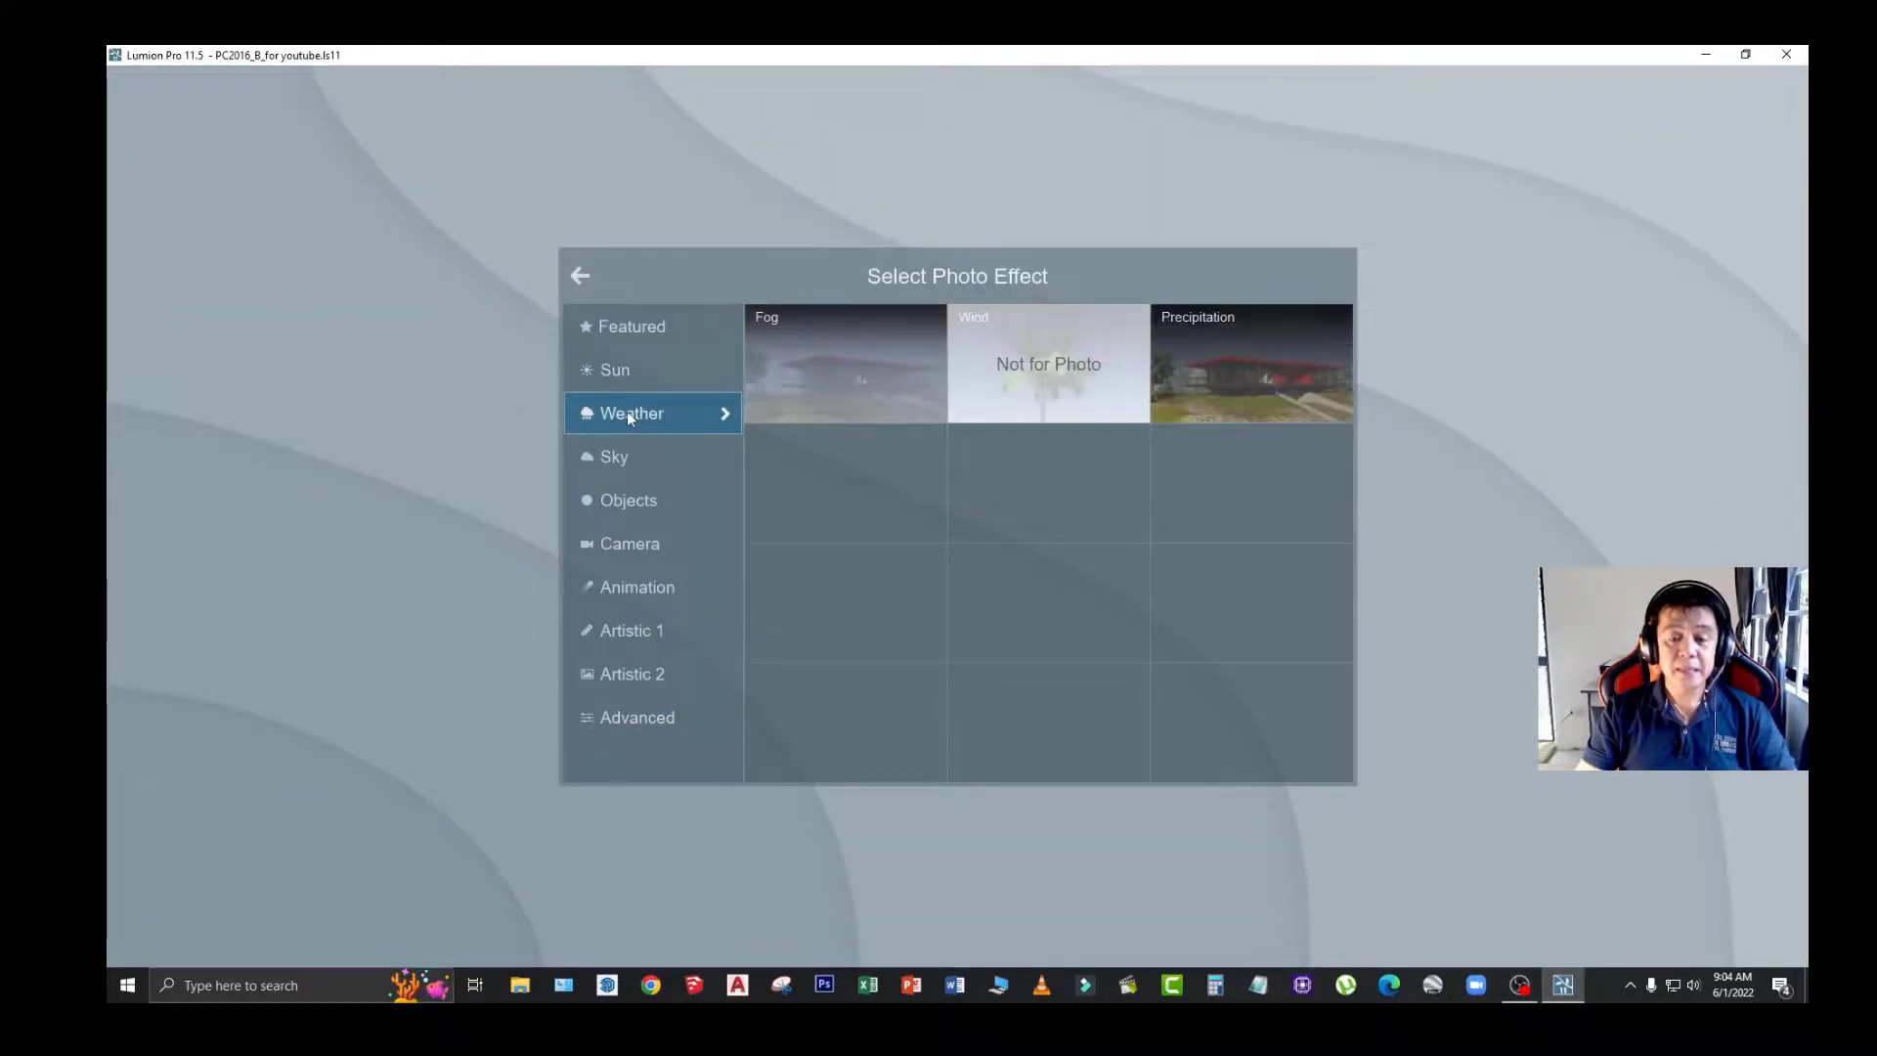
{"action": "left_click", "coordinate": [835, 371]}
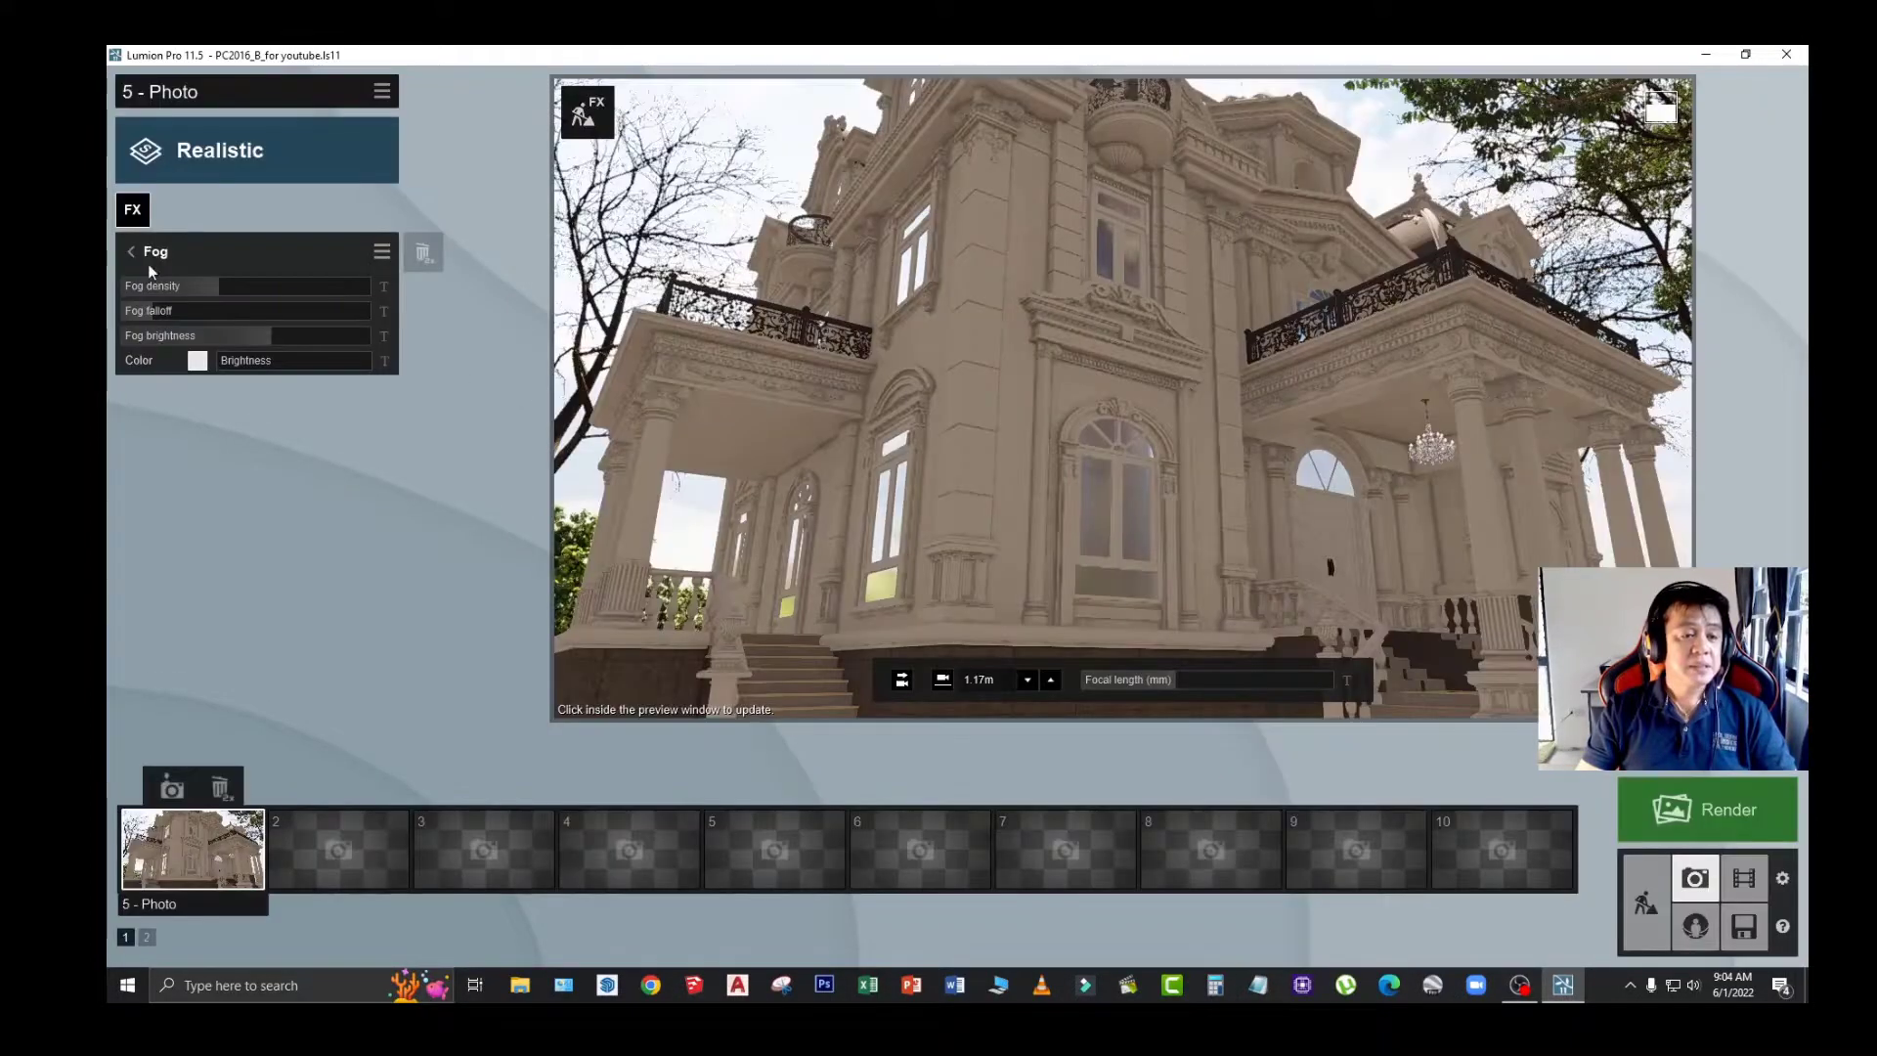
{"action": "left_click", "coordinate": [132, 215]}
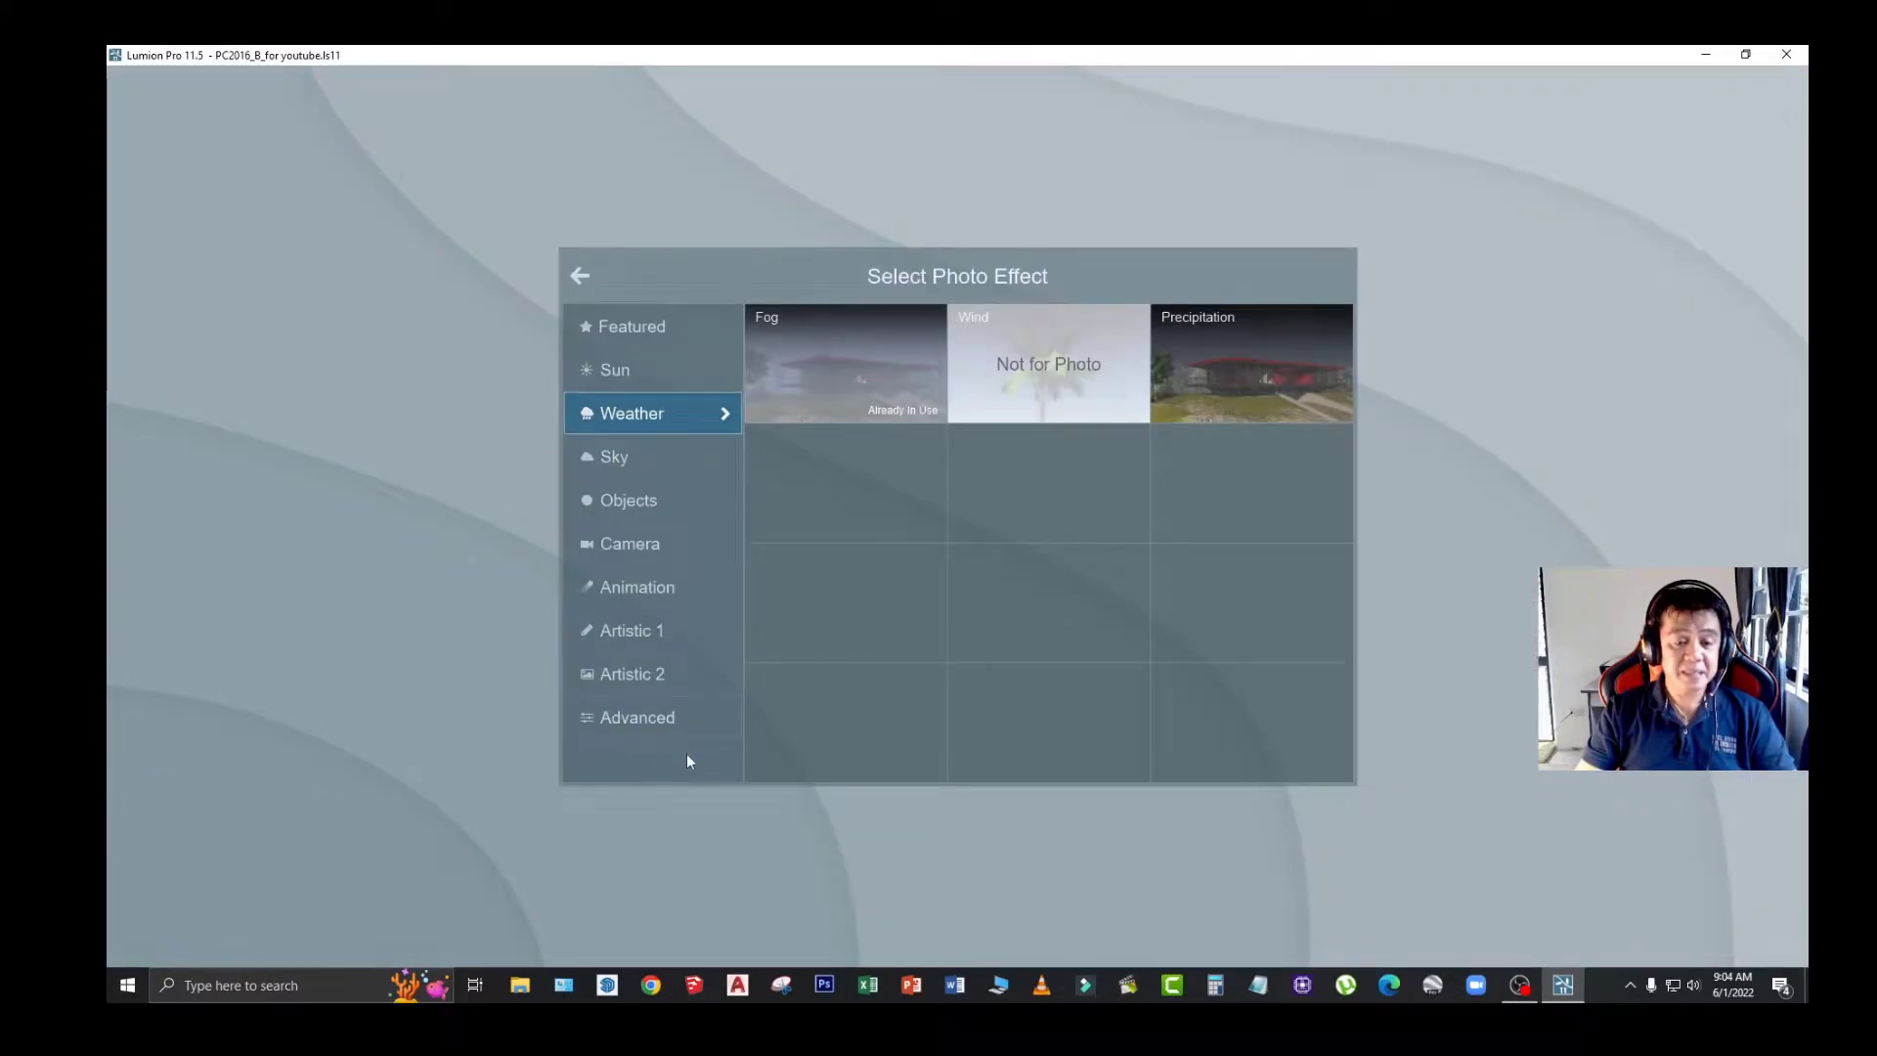
{"action": "left_click", "coordinate": [673, 717]}
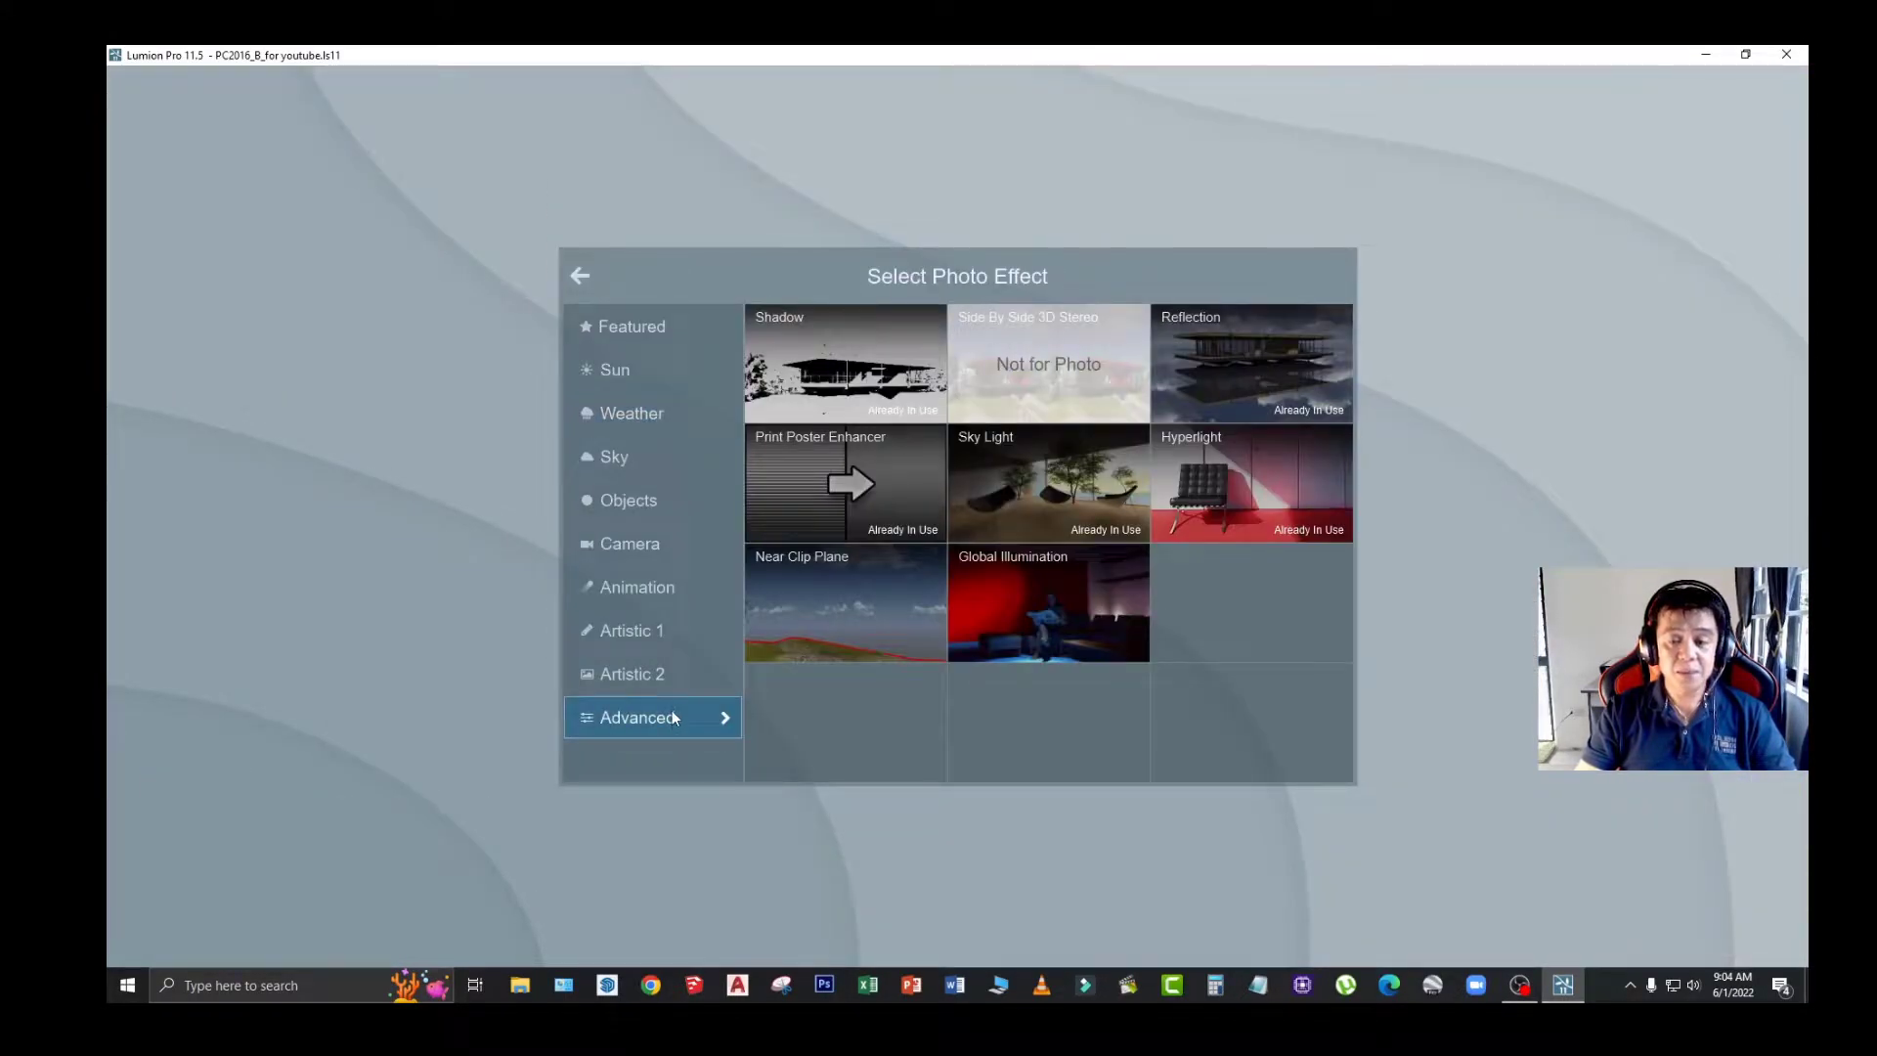
{"action": "left_click", "coordinate": [658, 675]}
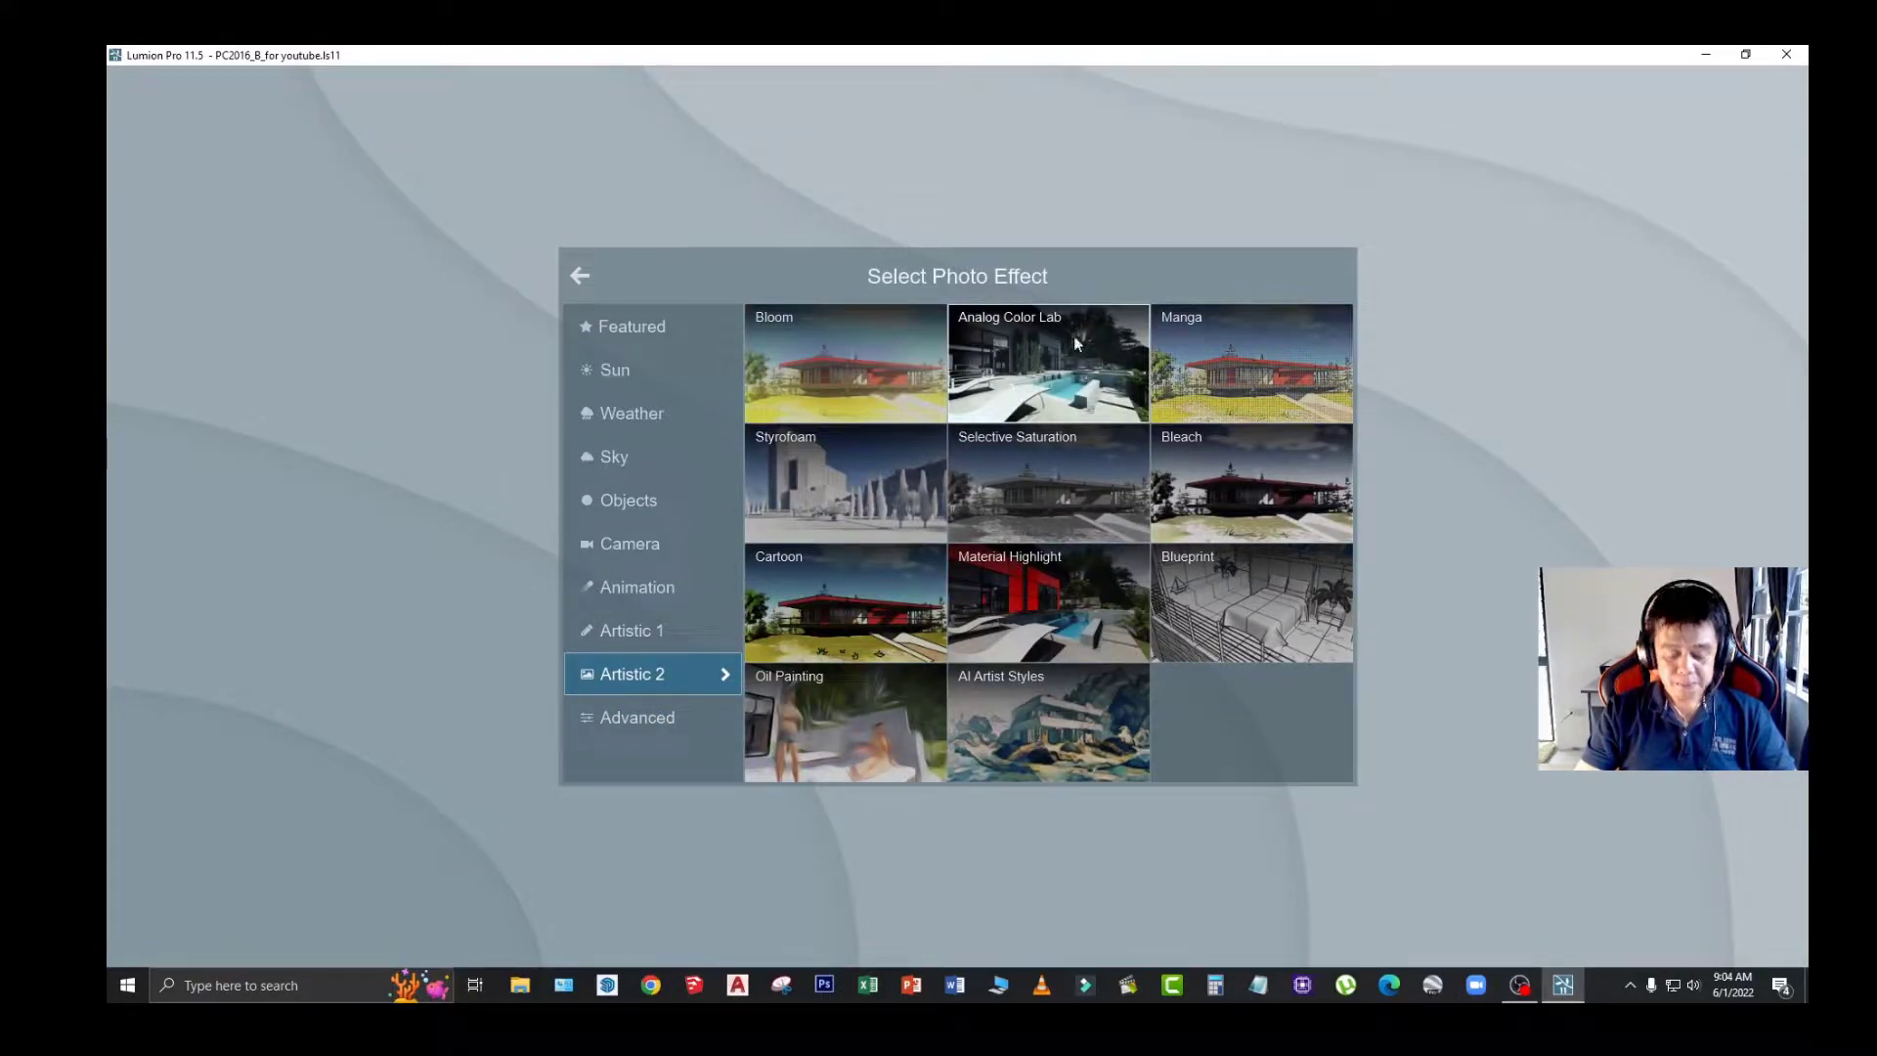
{"action": "left_click", "coordinate": [1046, 352]}
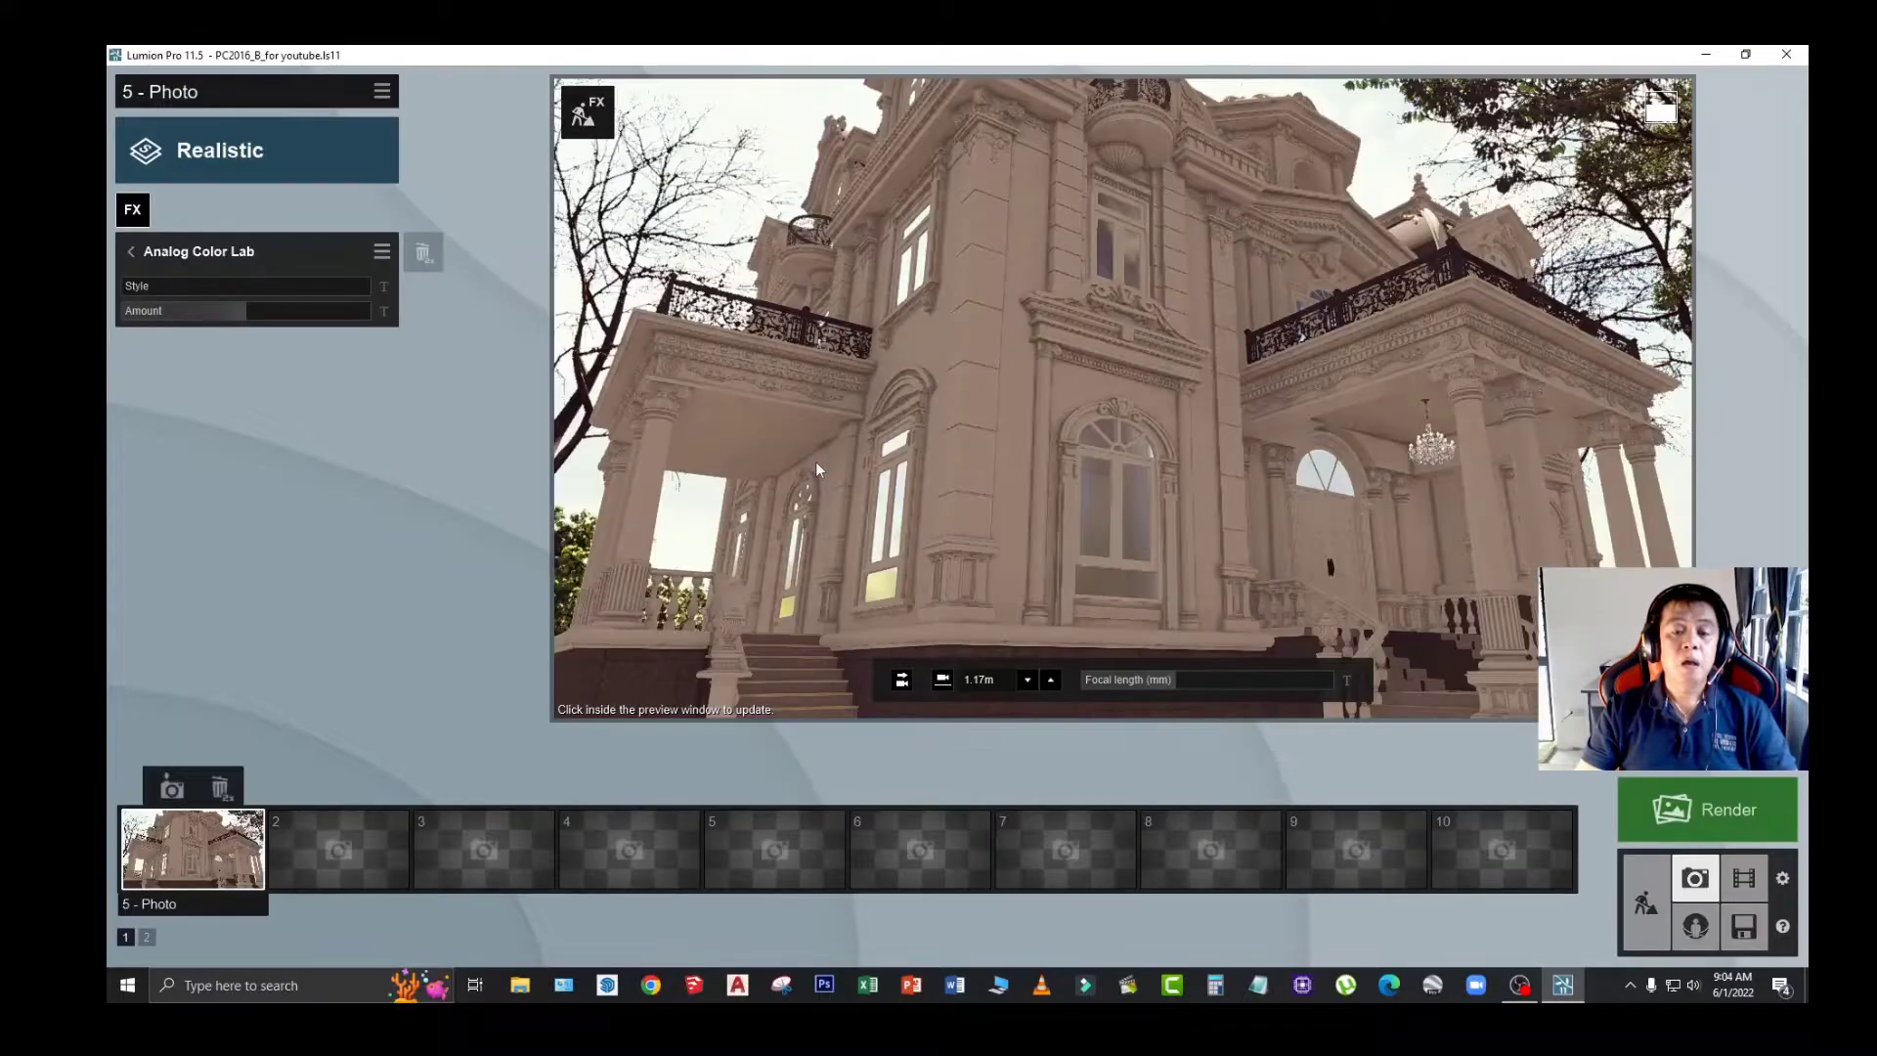
{"action": "left_click", "coordinate": [131, 251]}
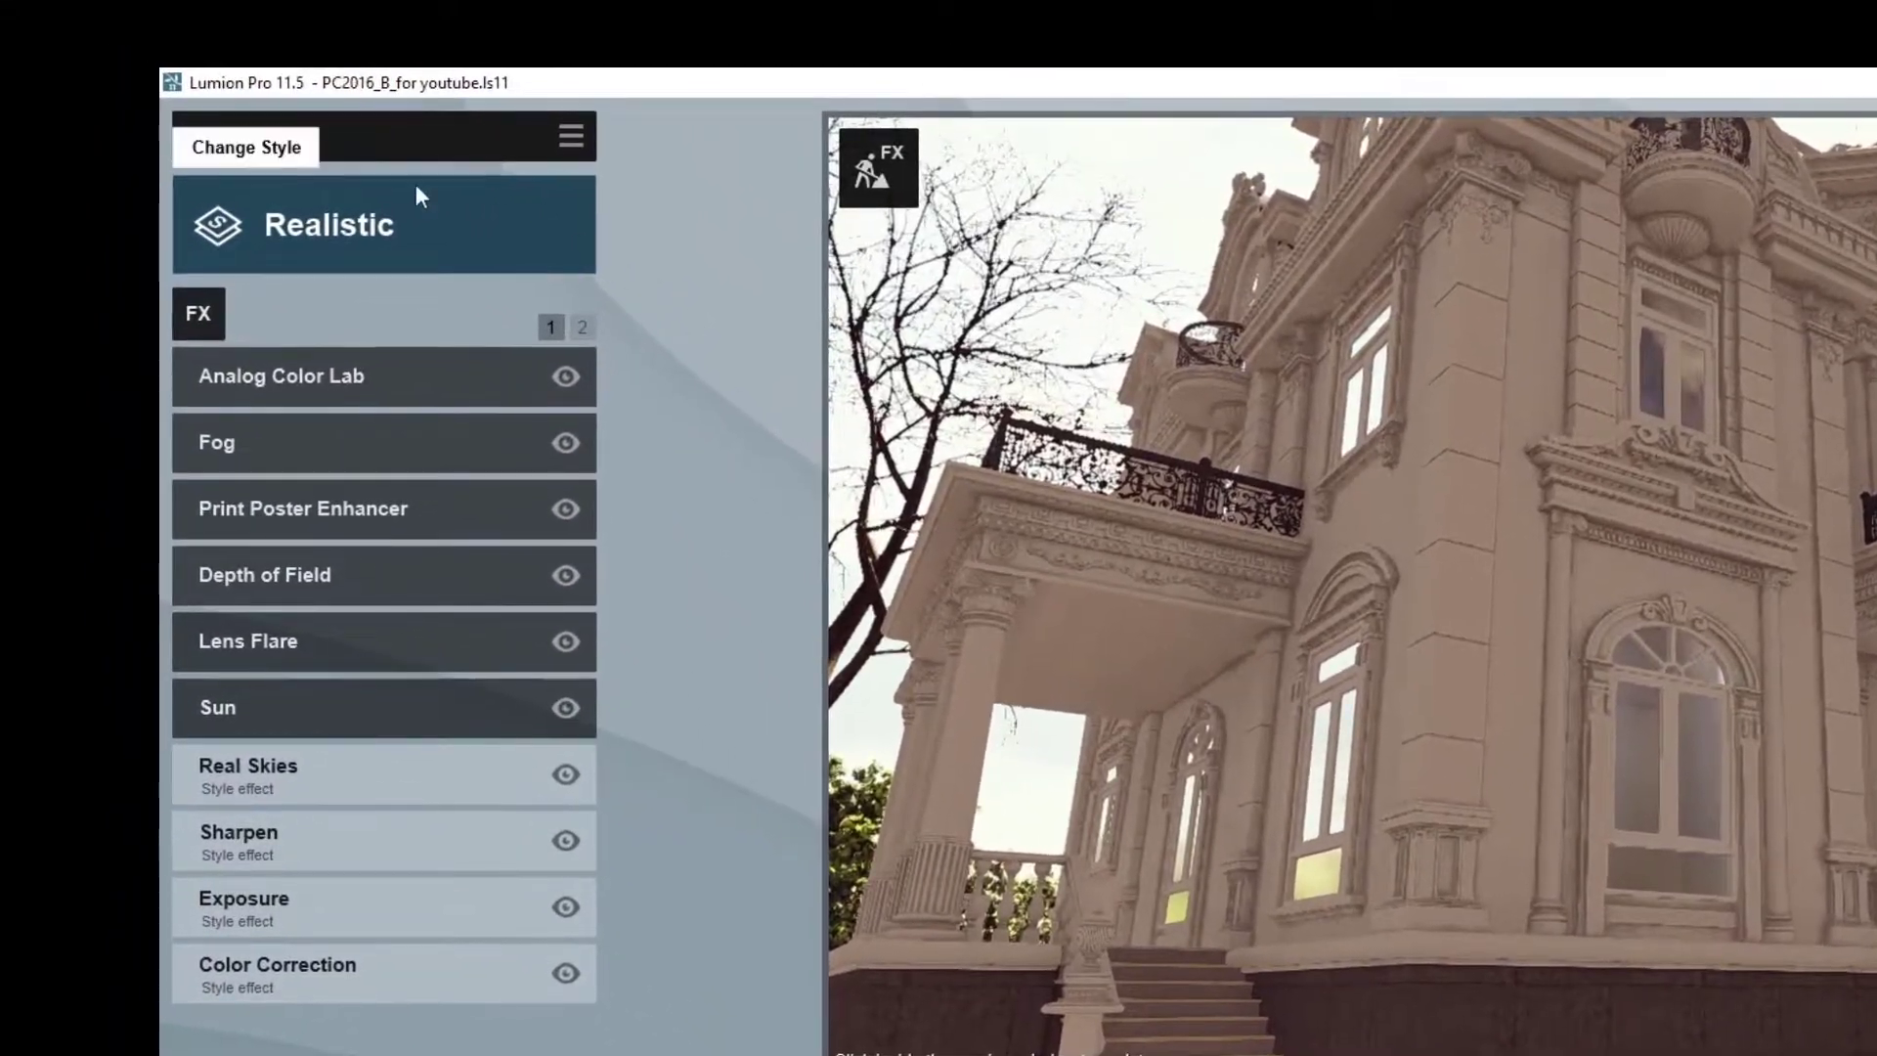
Step: Set Analog Color Lab Style to 0.26 and Amount to 0.55
{"action": "left_click", "coordinate": [376, 376]}
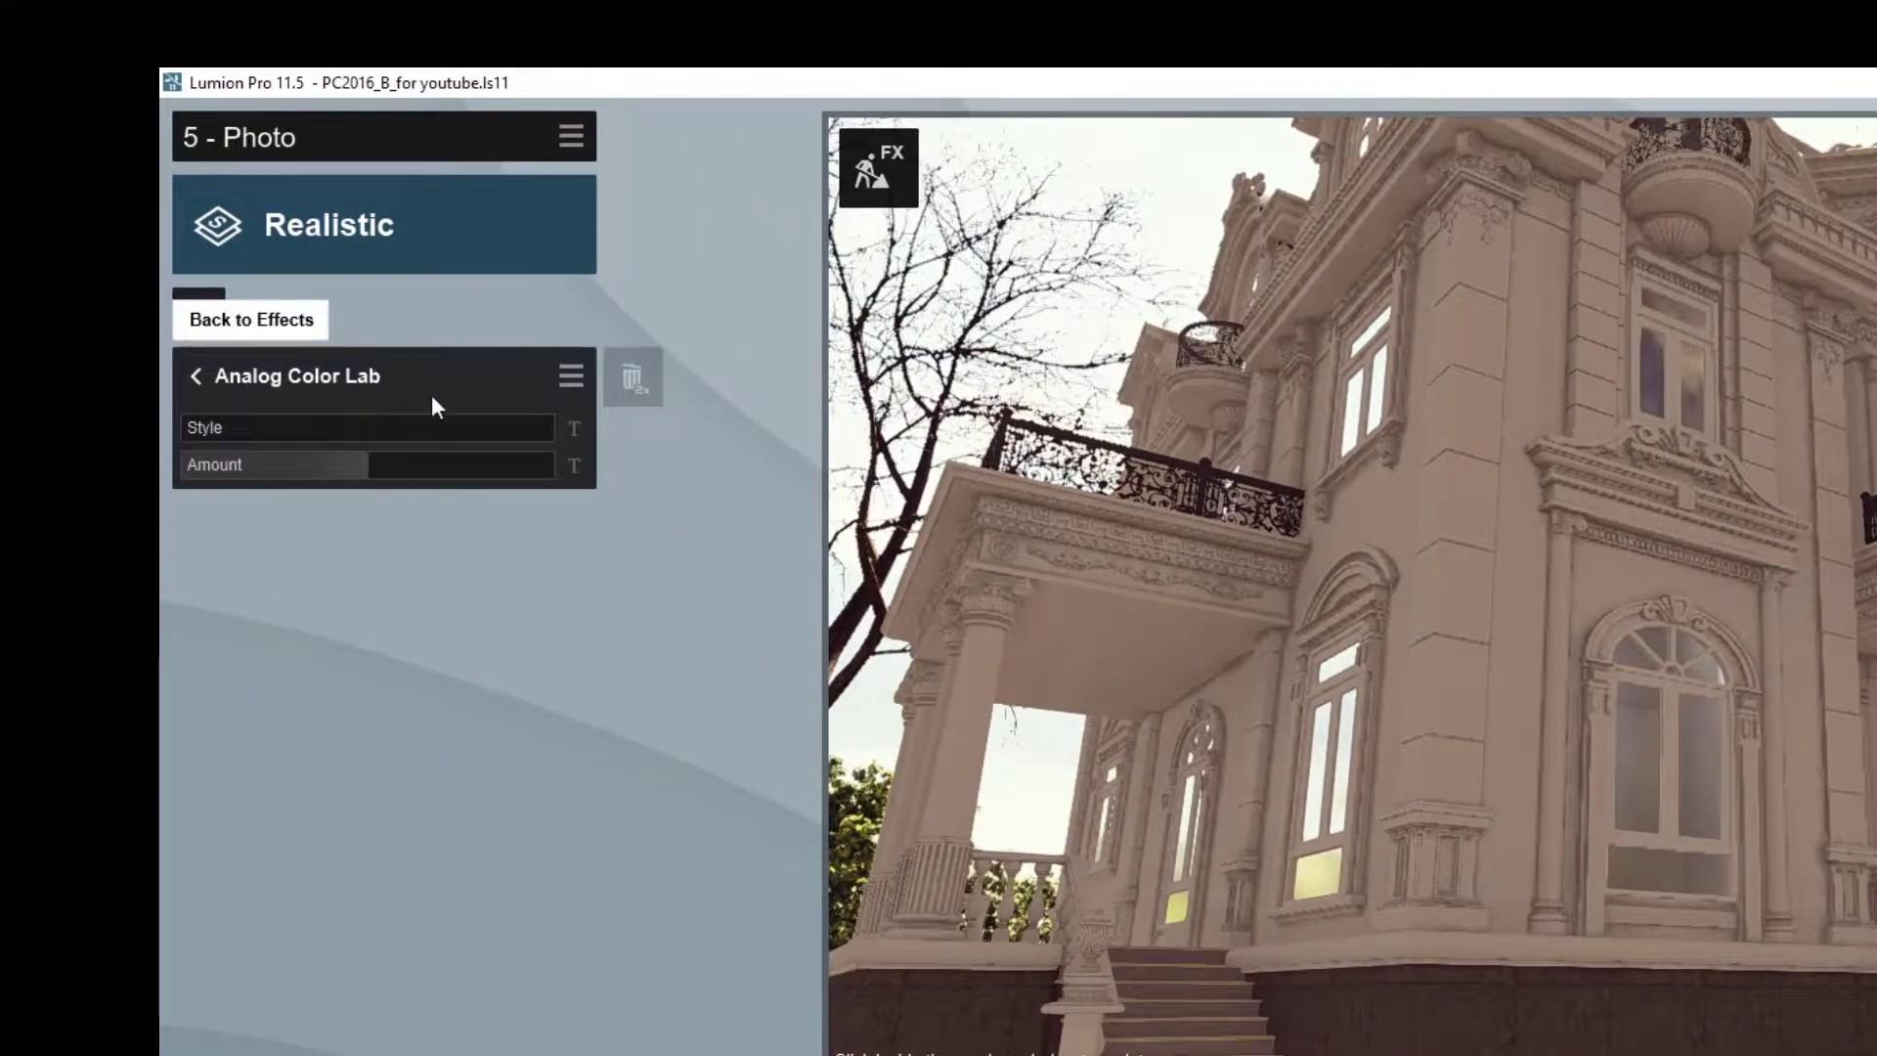
{"action": "left_click", "coordinate": [574, 428]}
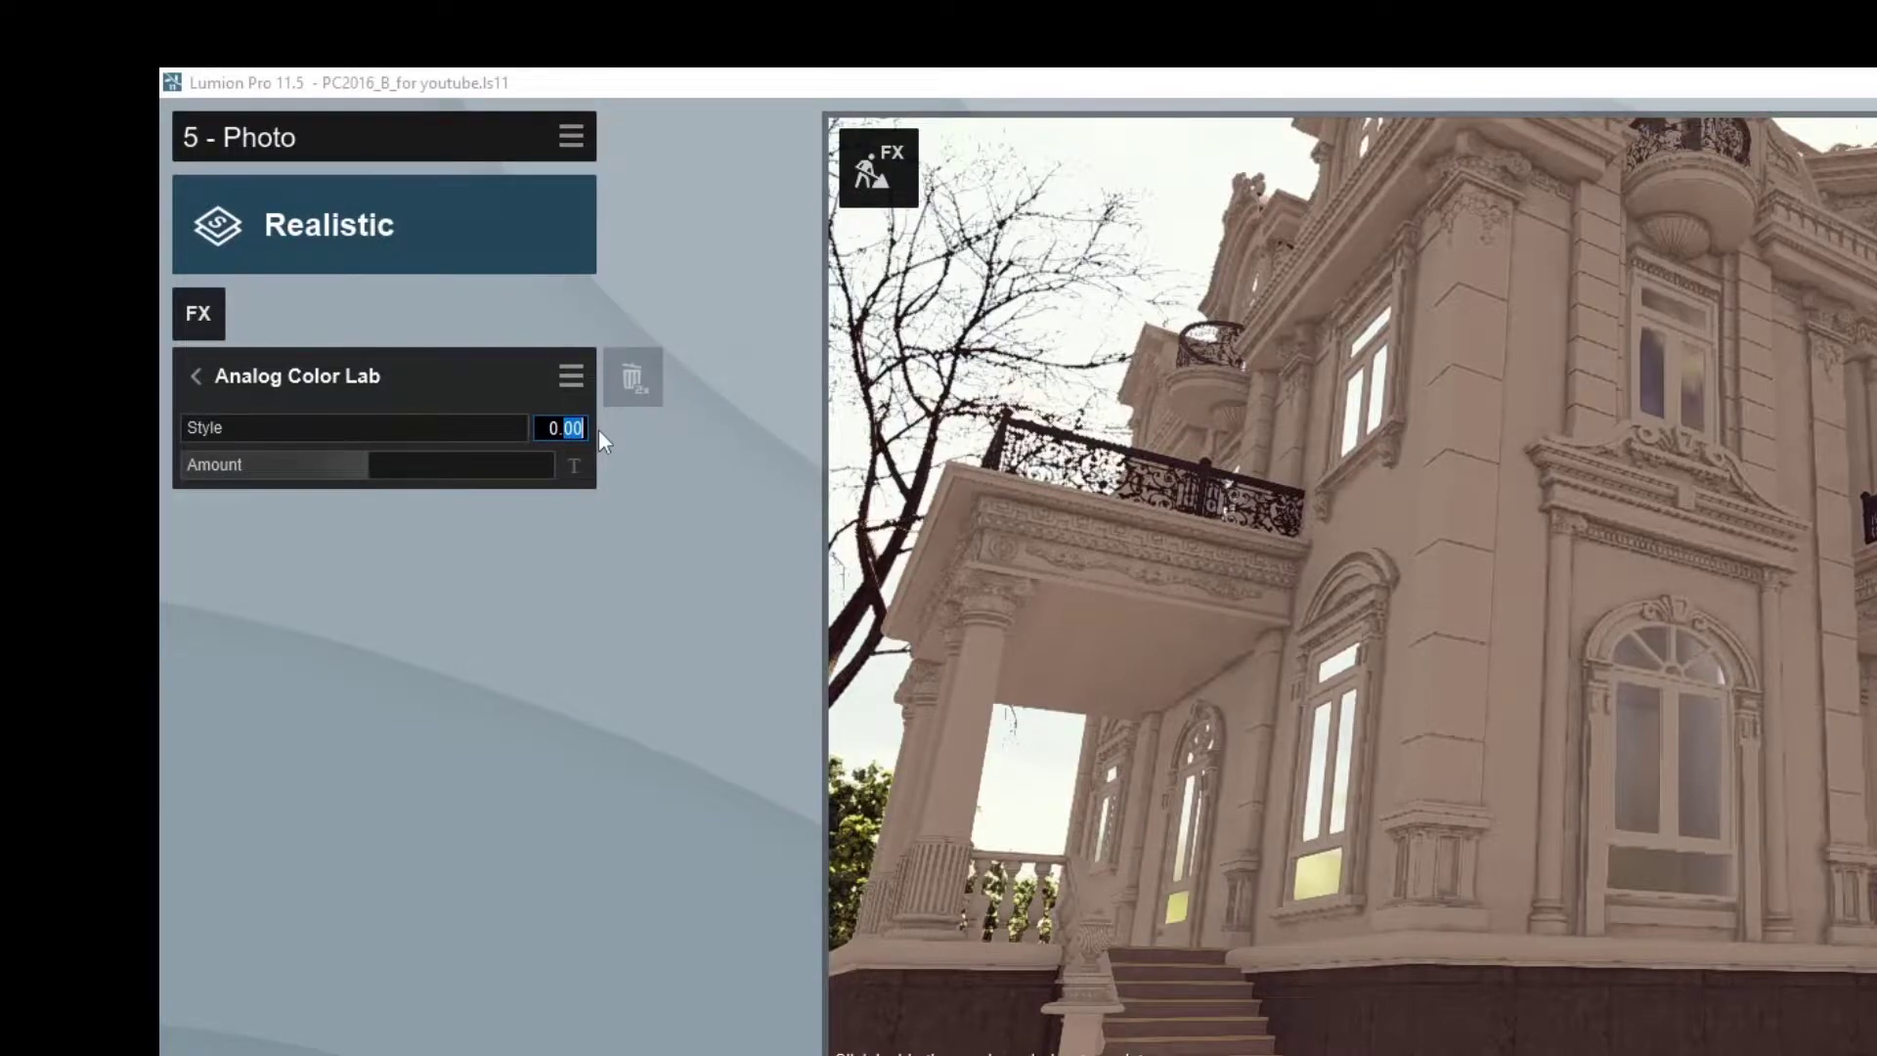
{"action": "type", "text": "26"}
{"action": "key", "text": "Return"}
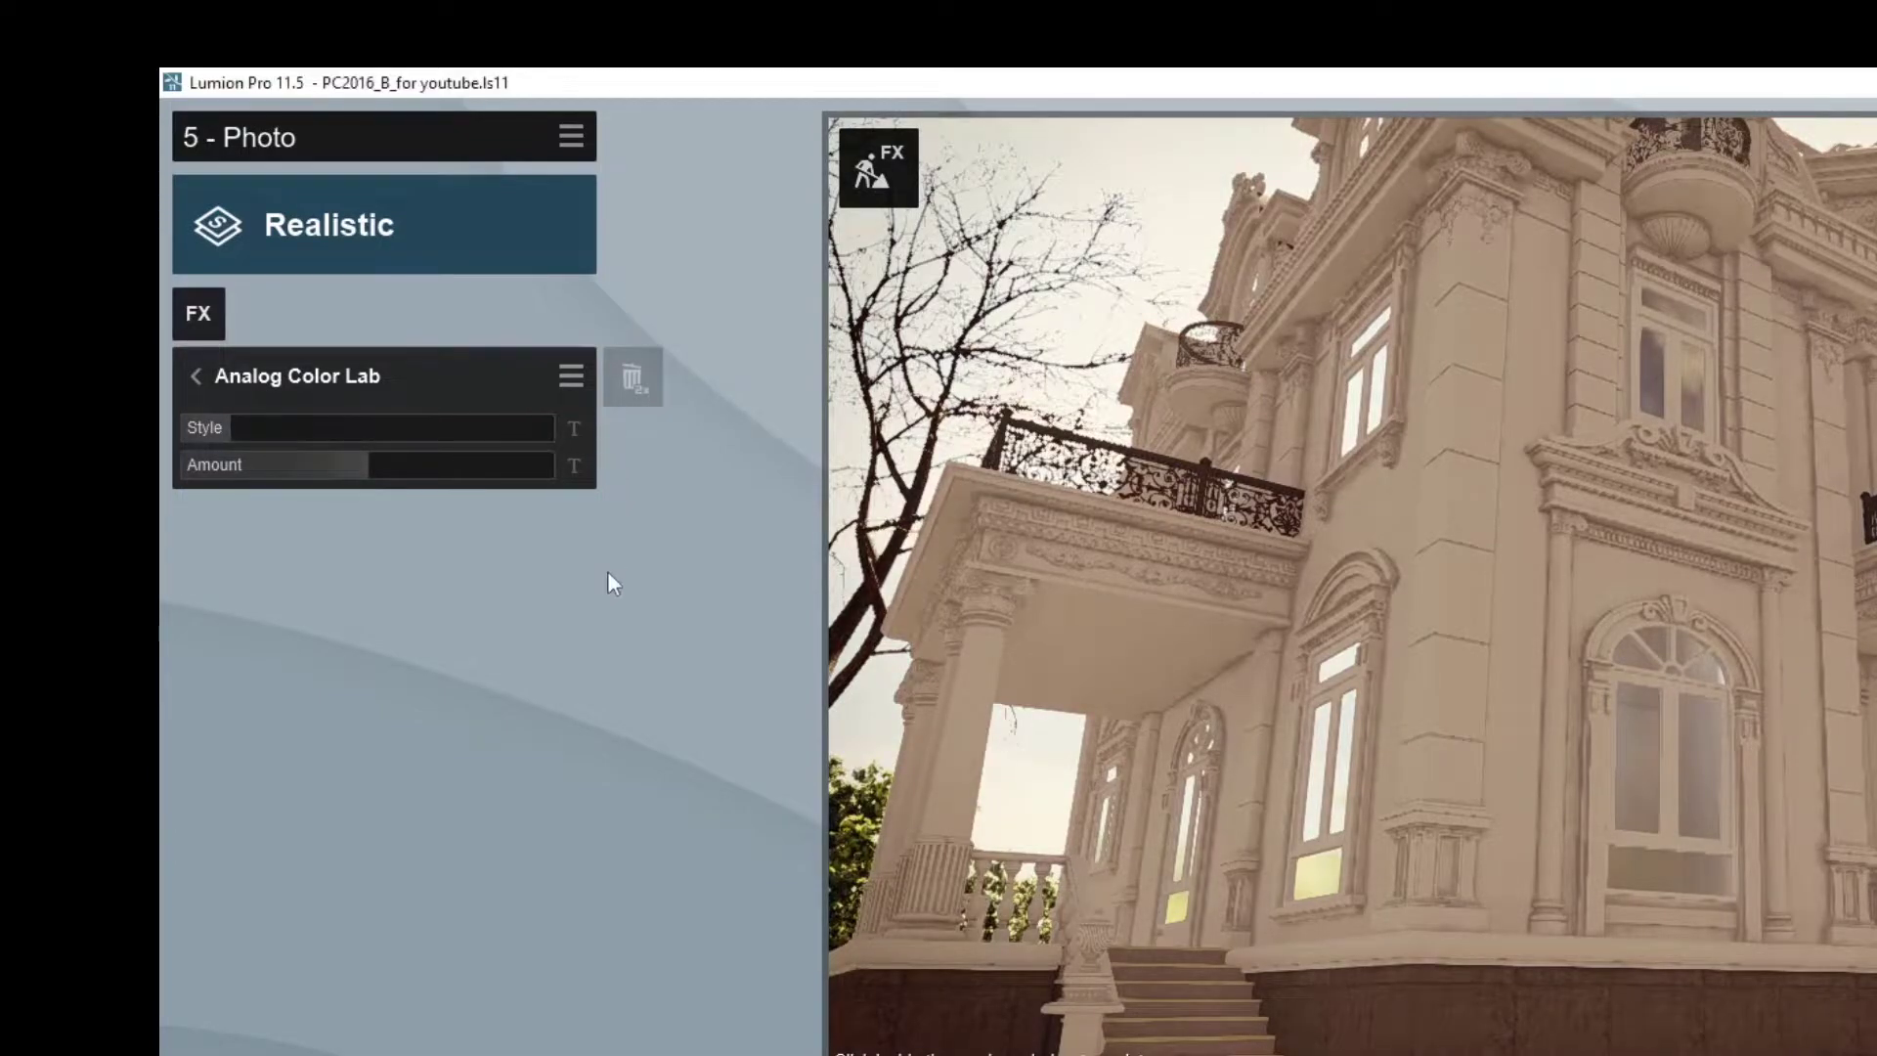
{"action": "left_click", "coordinate": [574, 466]}
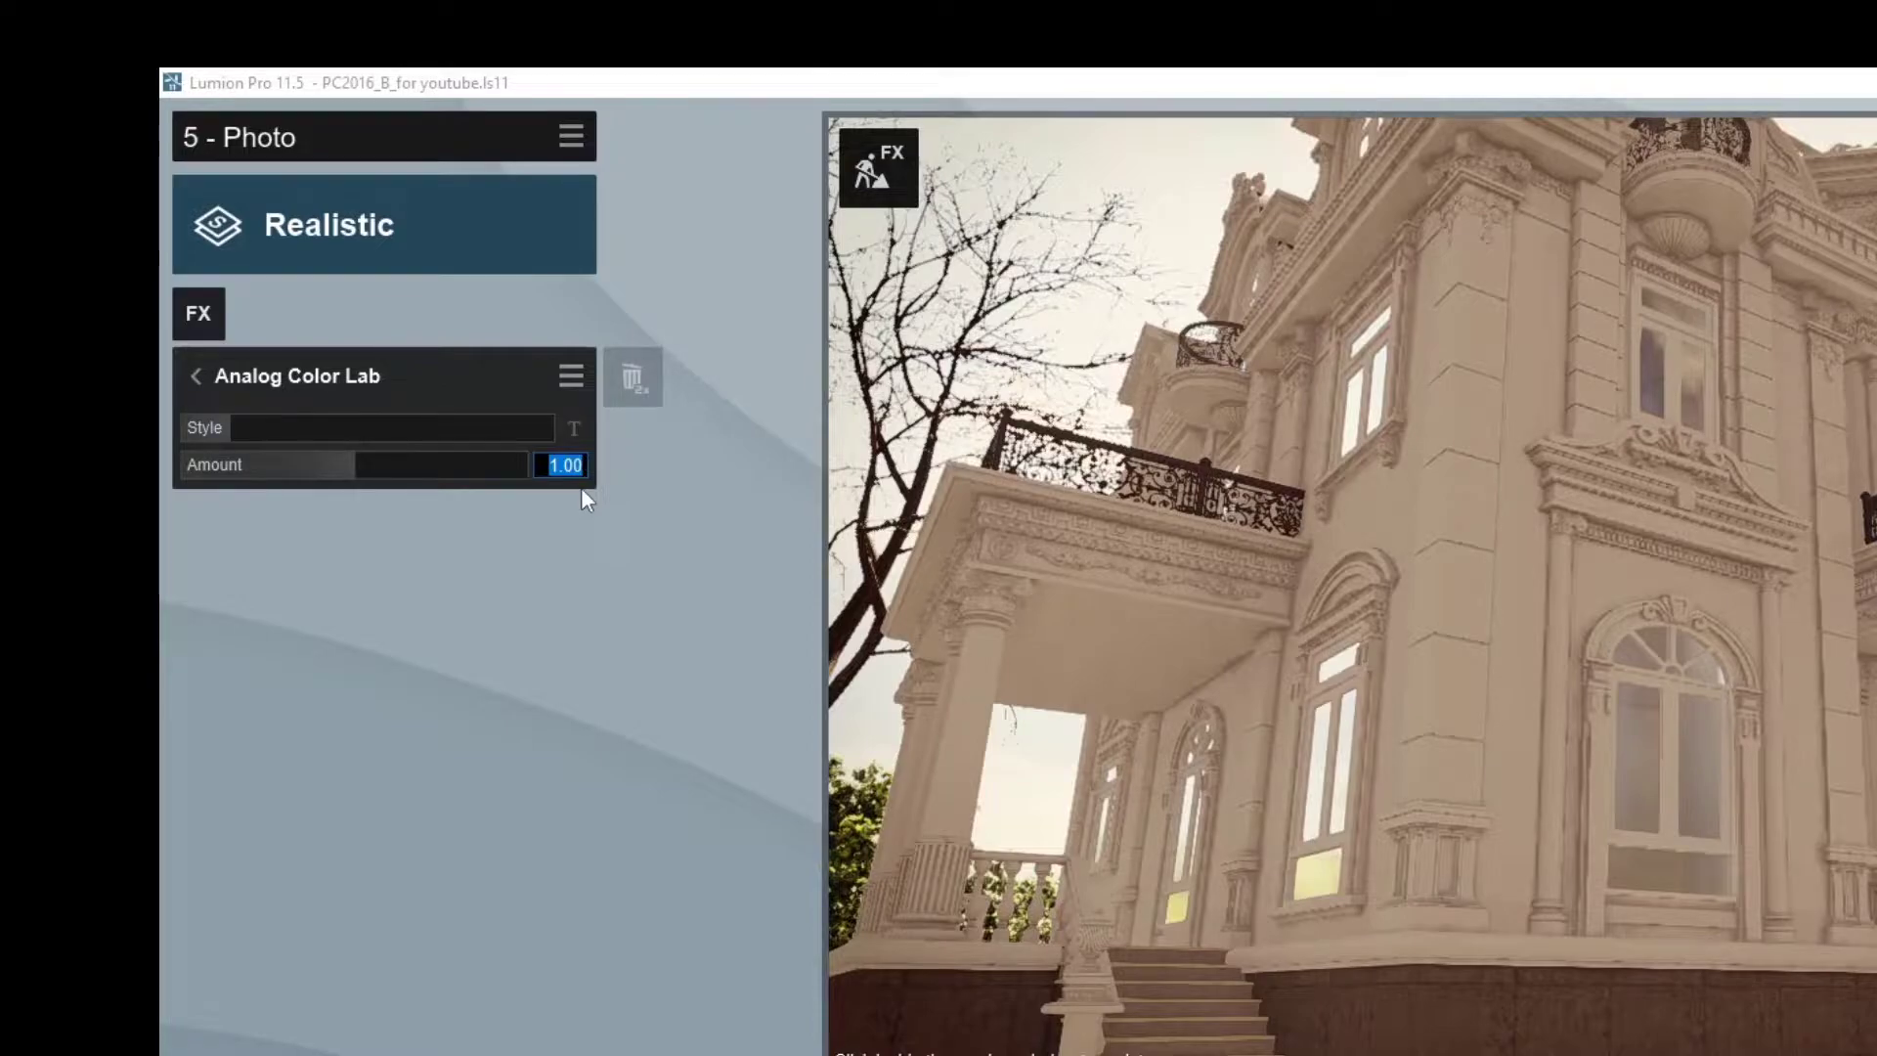
{"action": "type", "text": ".55"}
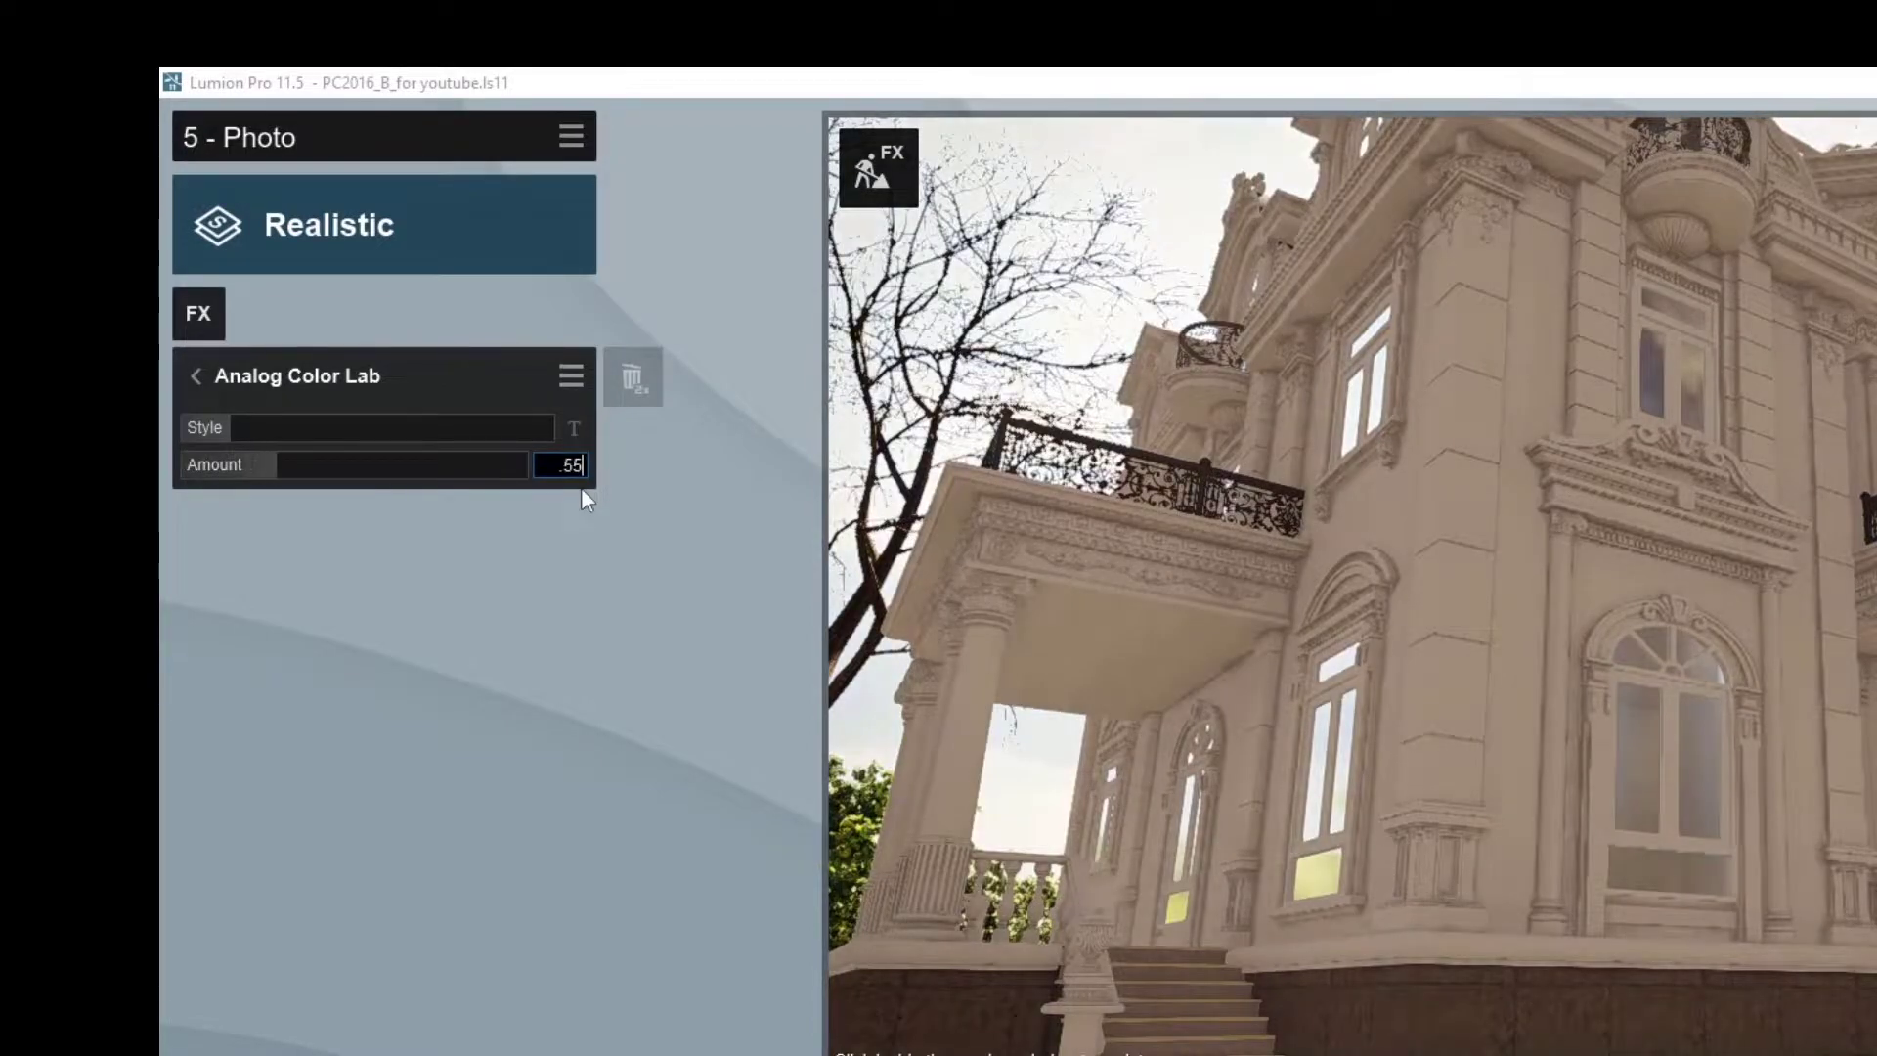
{"action": "left_click", "coordinate": [193, 377]}
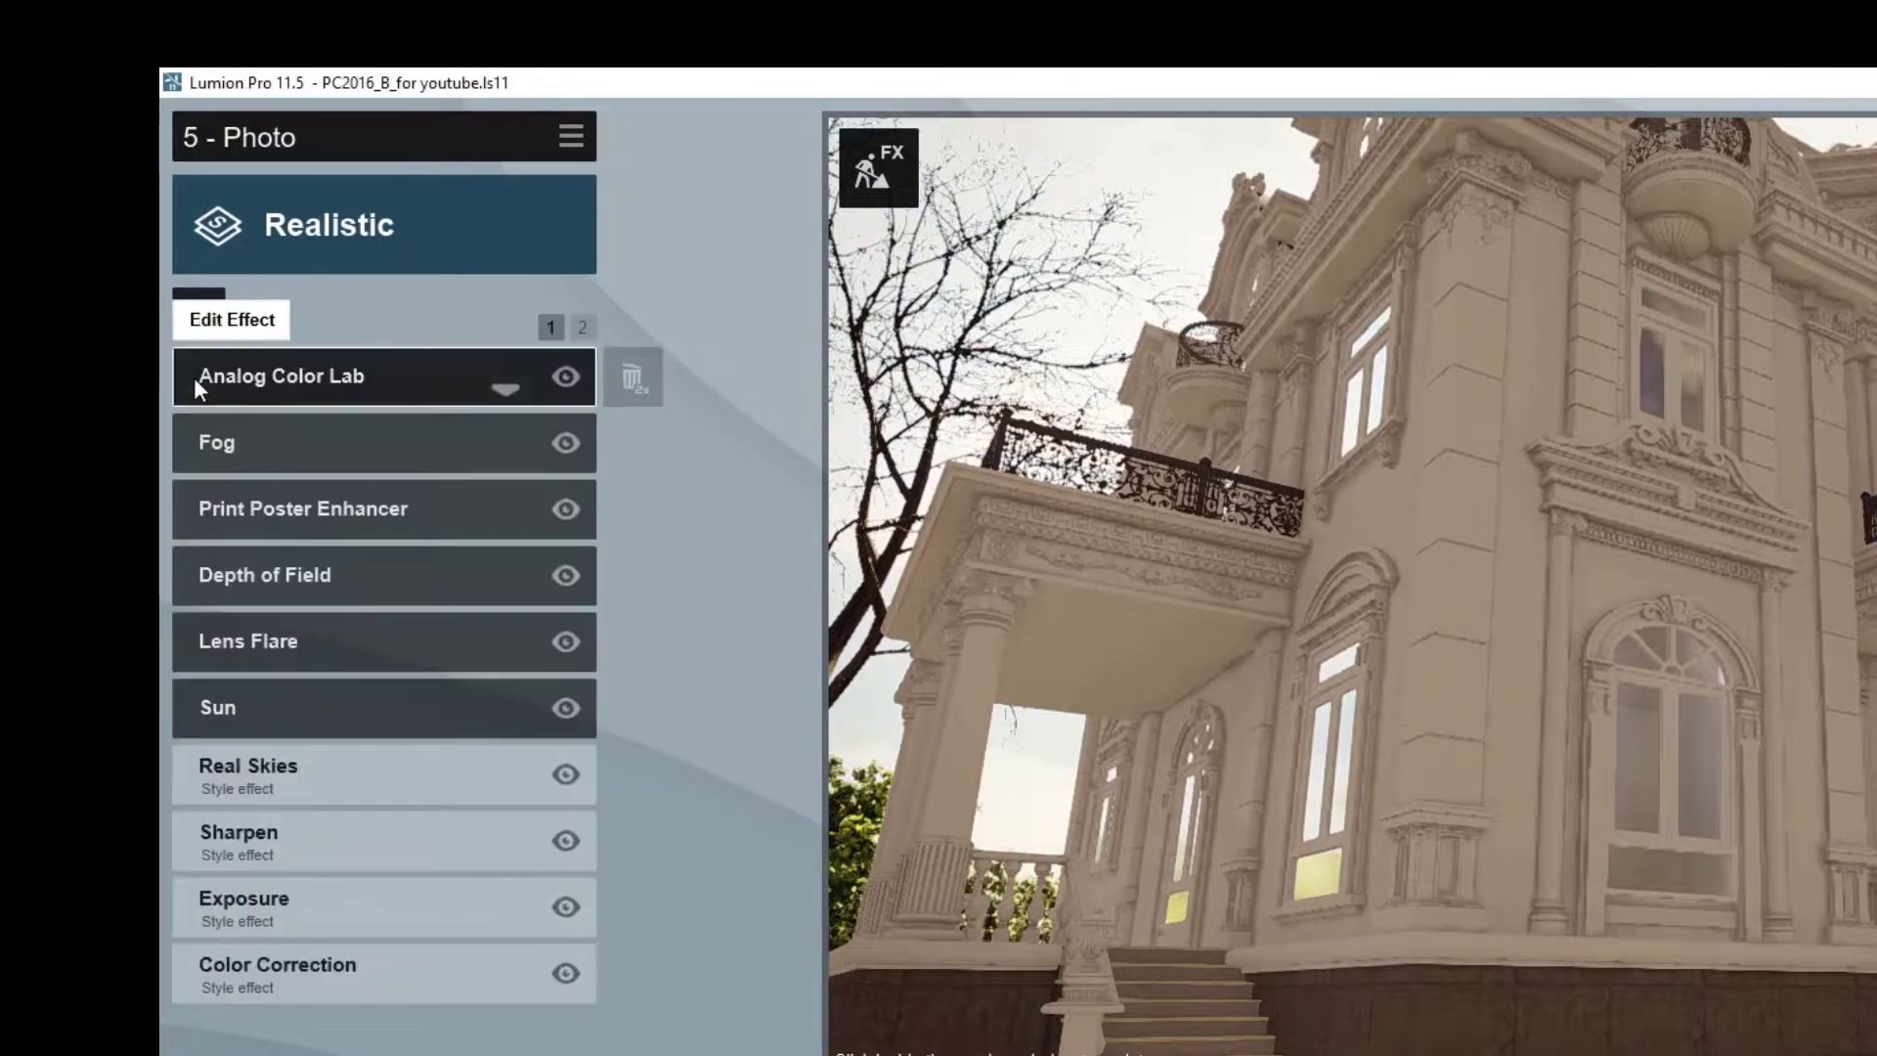
Step: Set Fog density to 1.31 and fog colour brightness to 60.5
{"action": "left_click", "coordinate": [254, 438]}
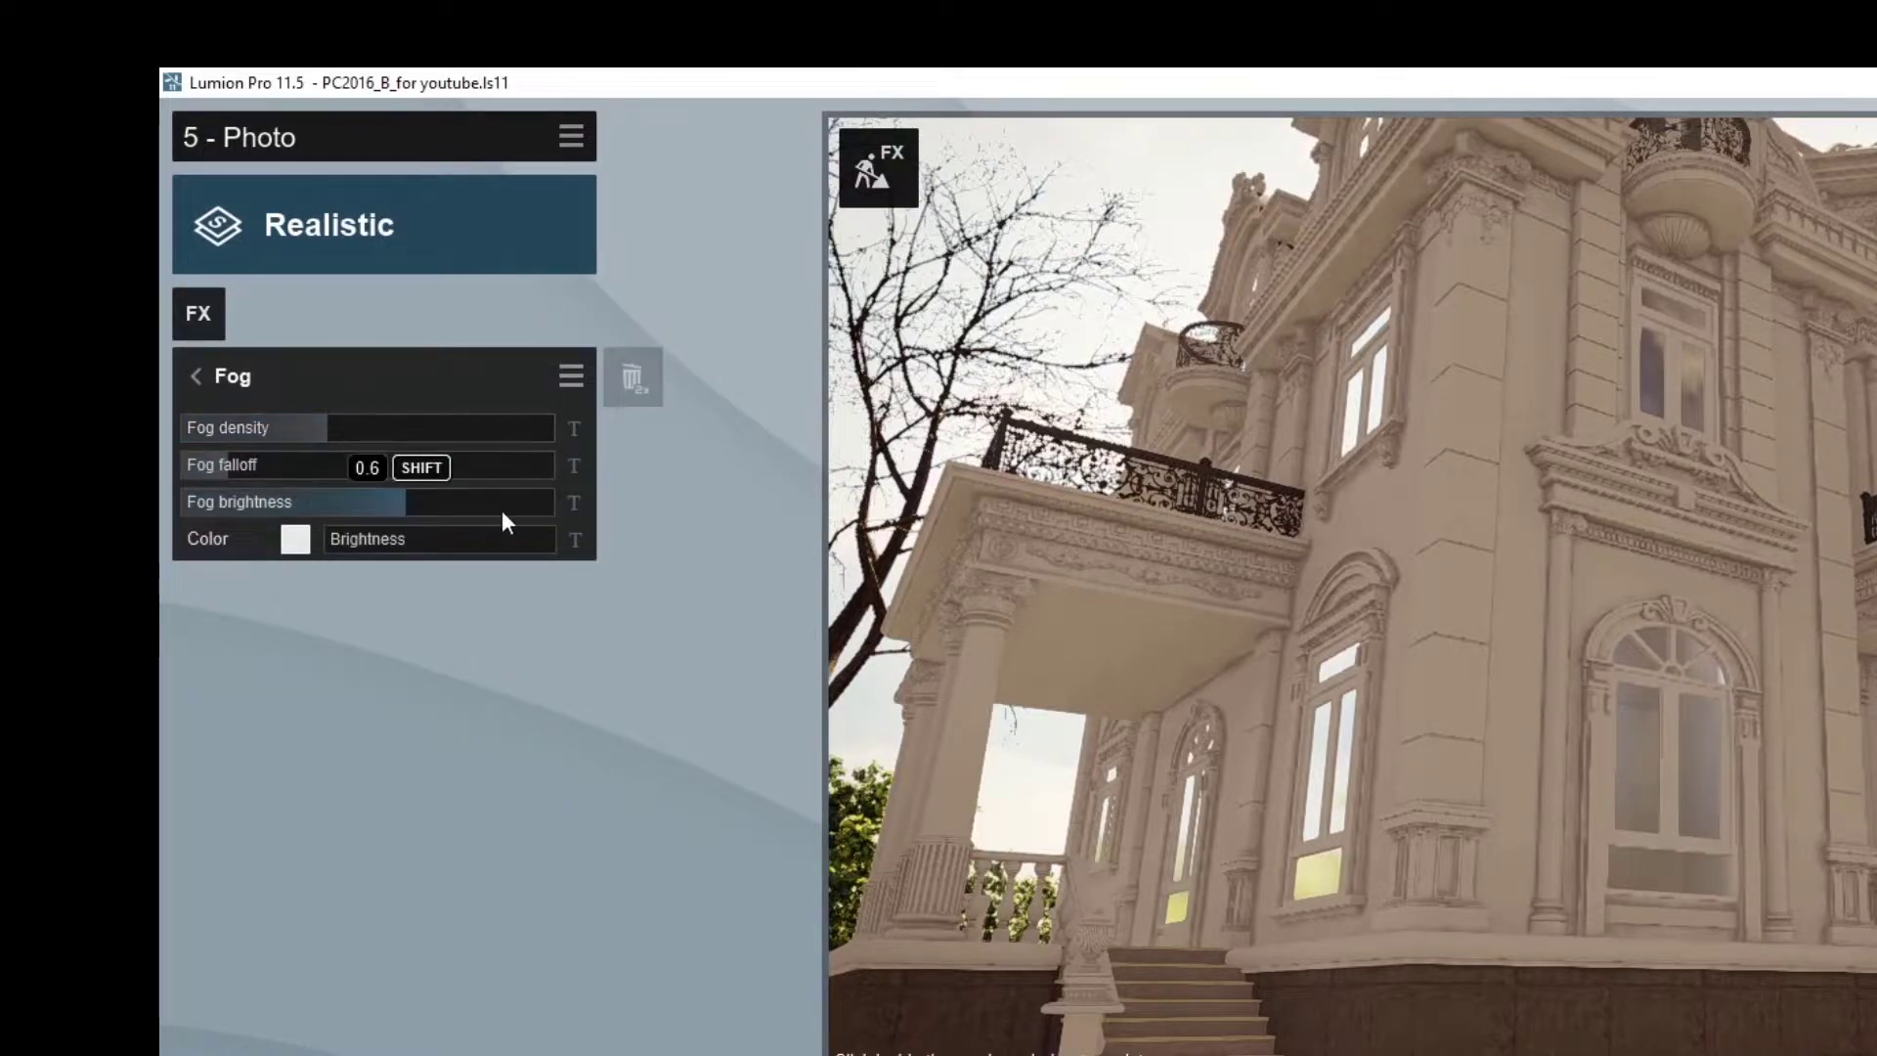
{"action": "left_click", "coordinate": [576, 429]}
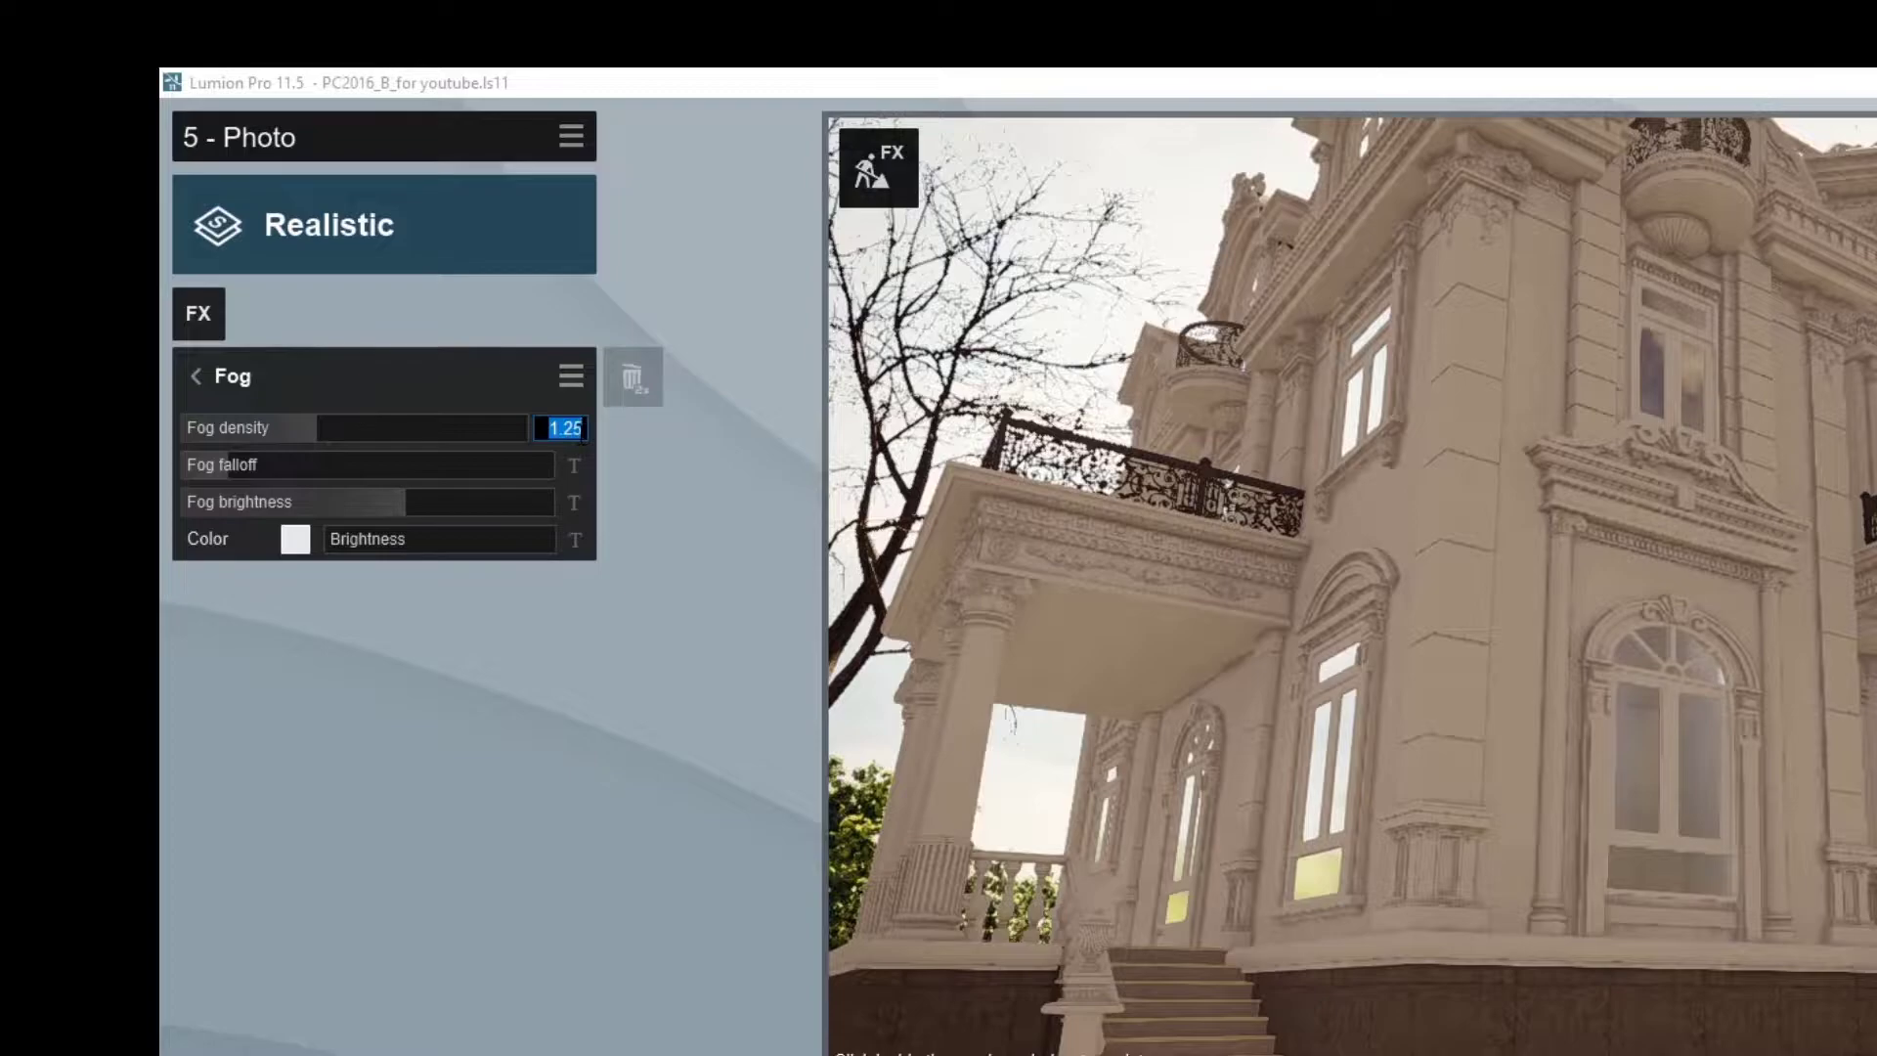
{"action": "type", "text": "1.3"}
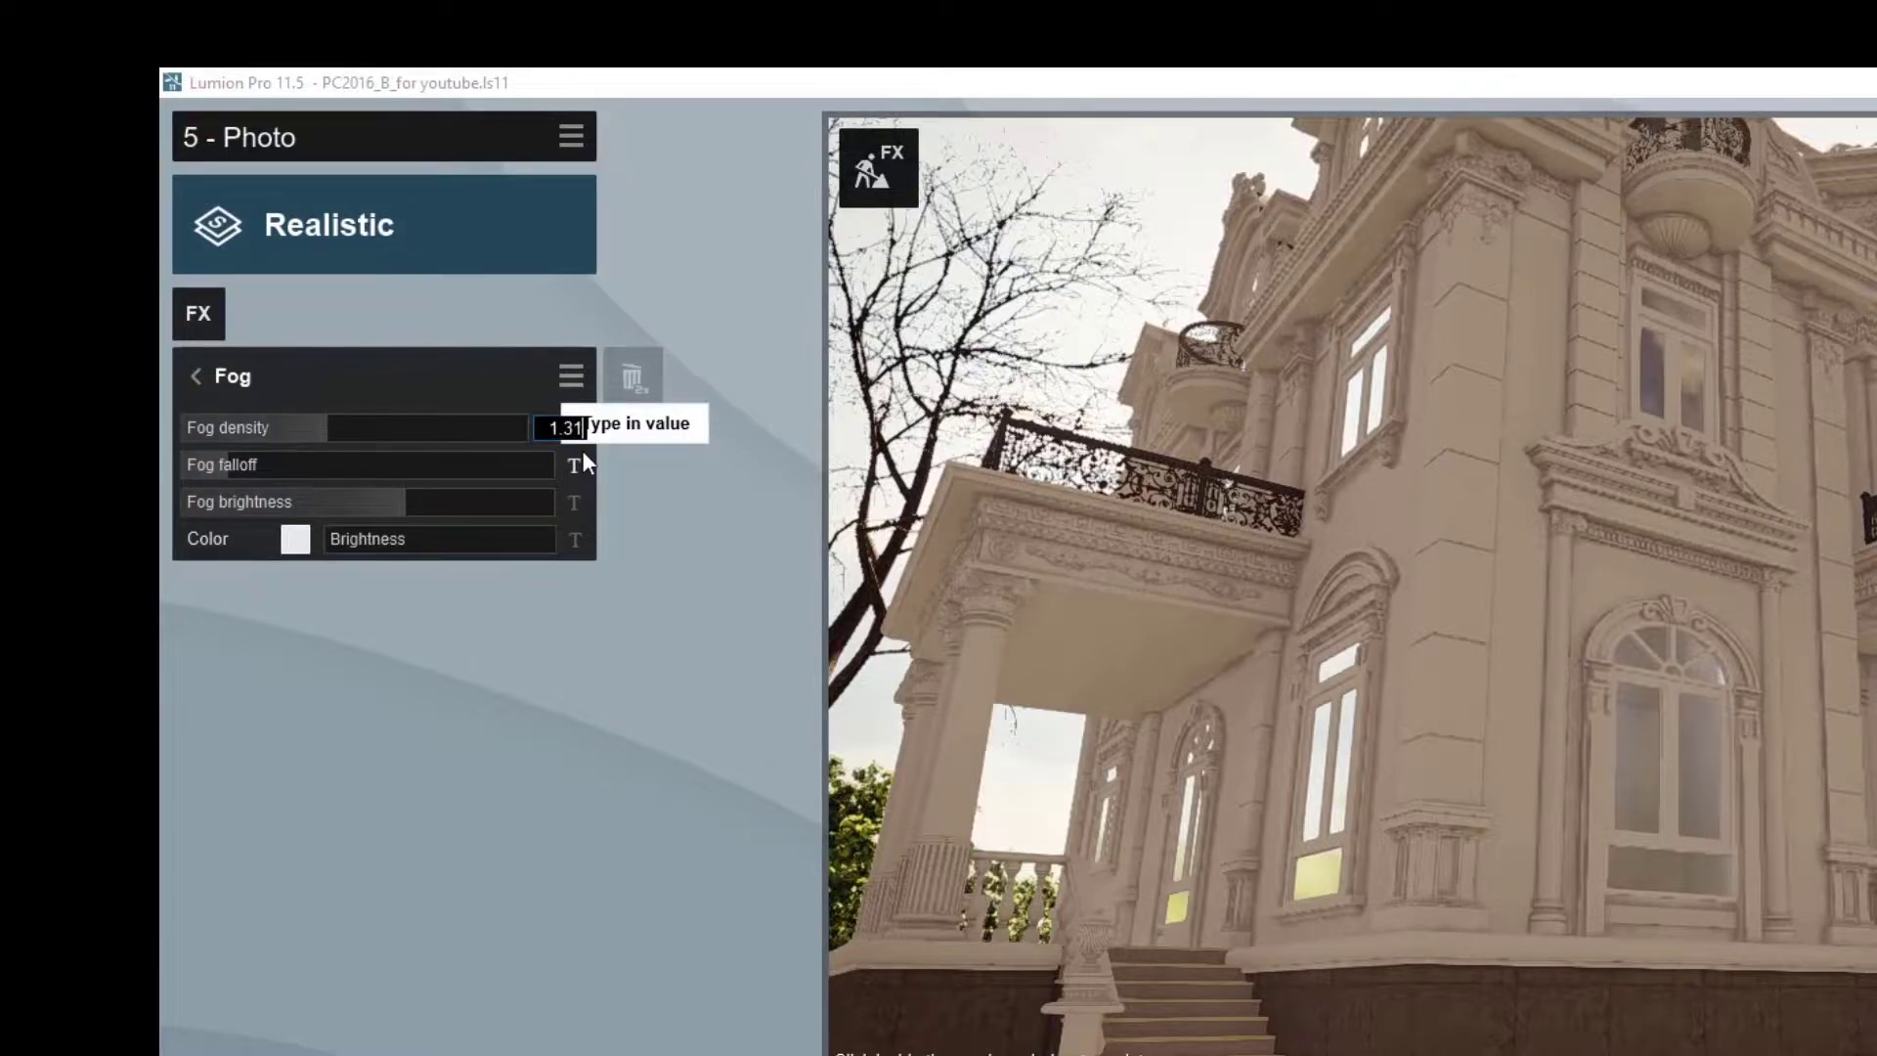
{"action": "type", "text": "1"}
{"action": "key", "text": "Return"}
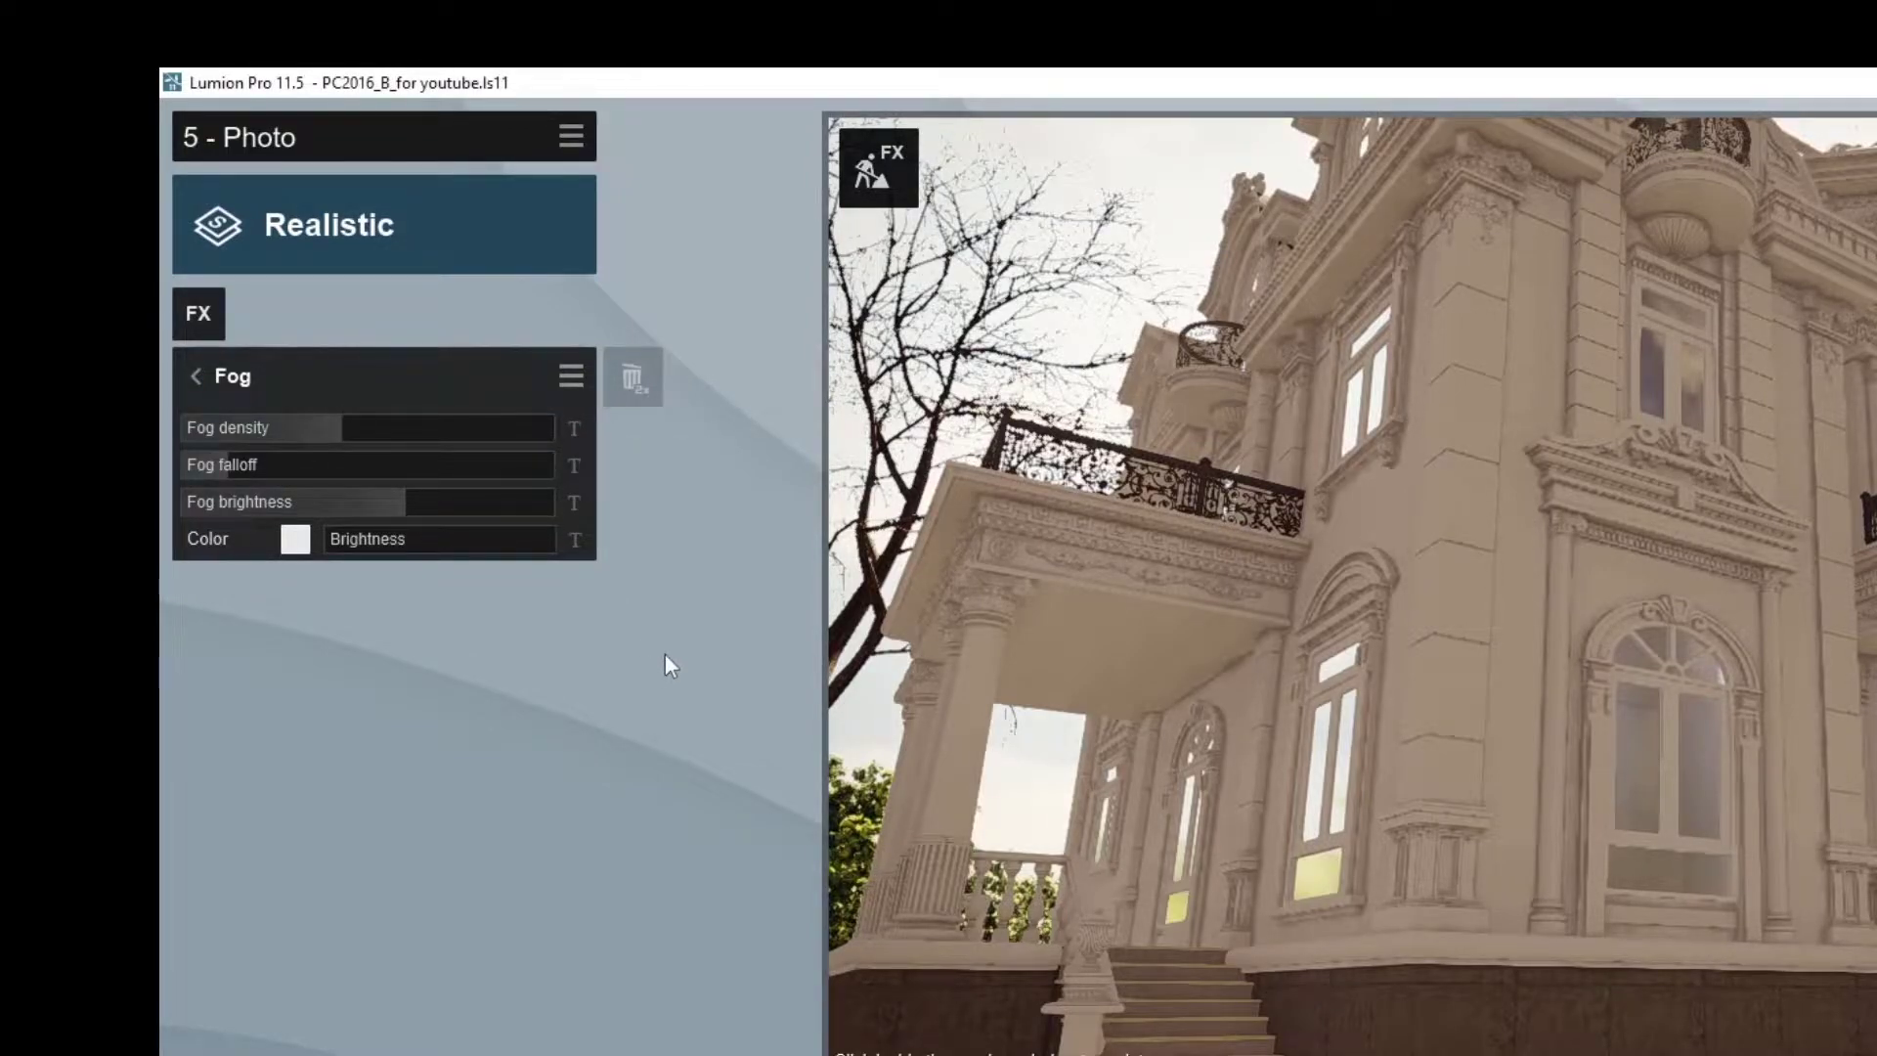
{"action": "left_click", "coordinate": [574, 465]}
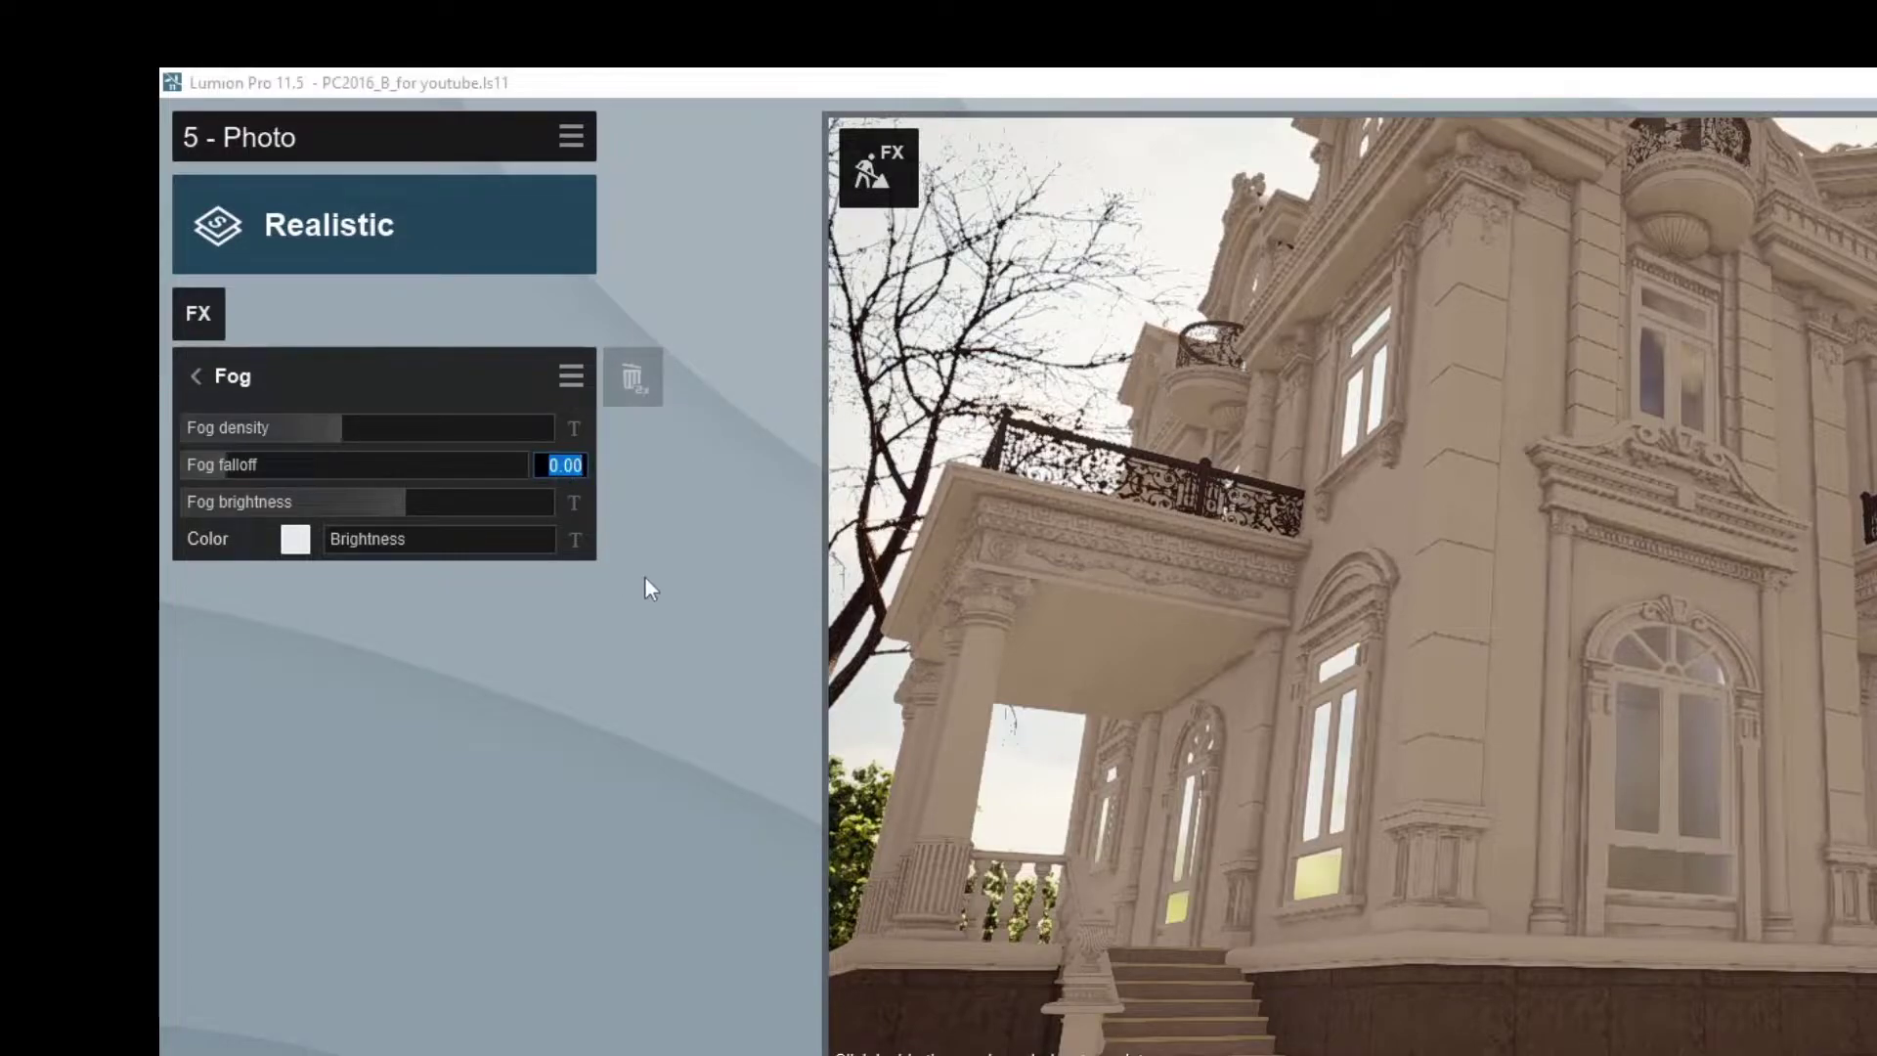
{"action": "left_click", "coordinate": [574, 503]}
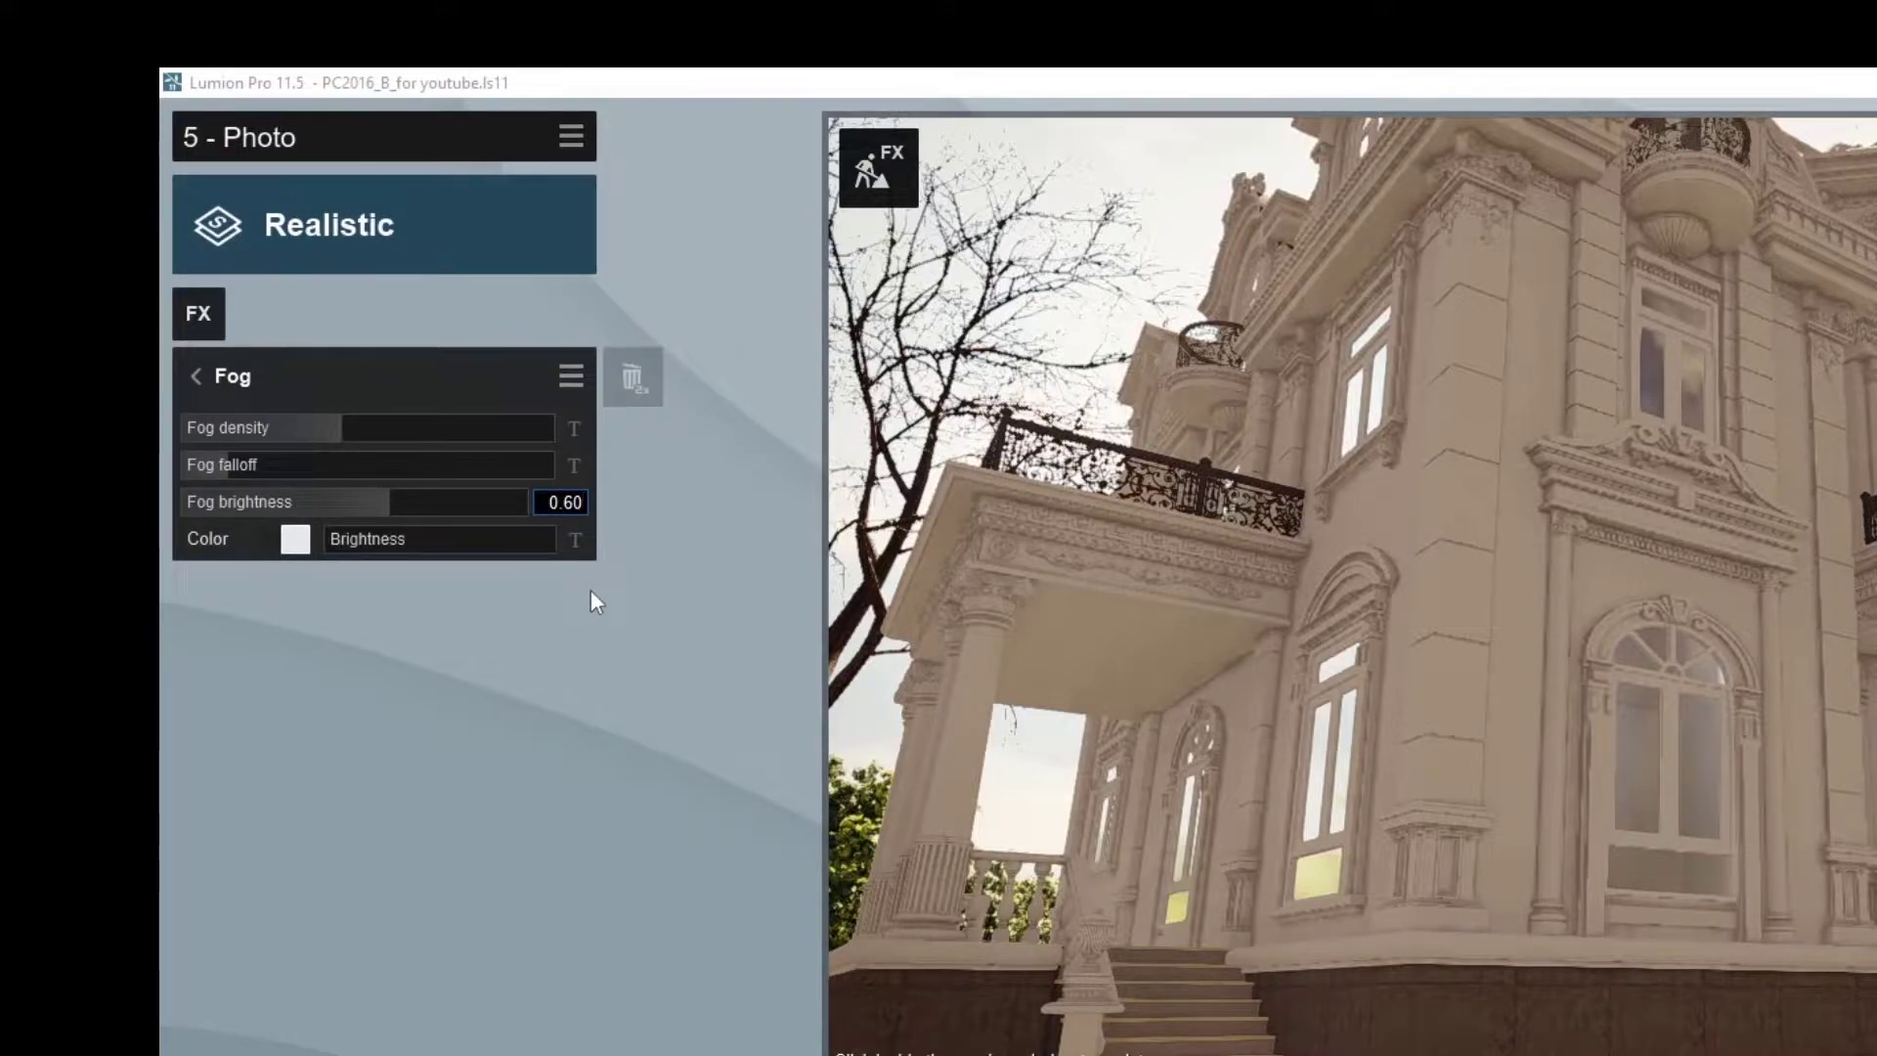
{"action": "left_click", "coordinate": [575, 539]}
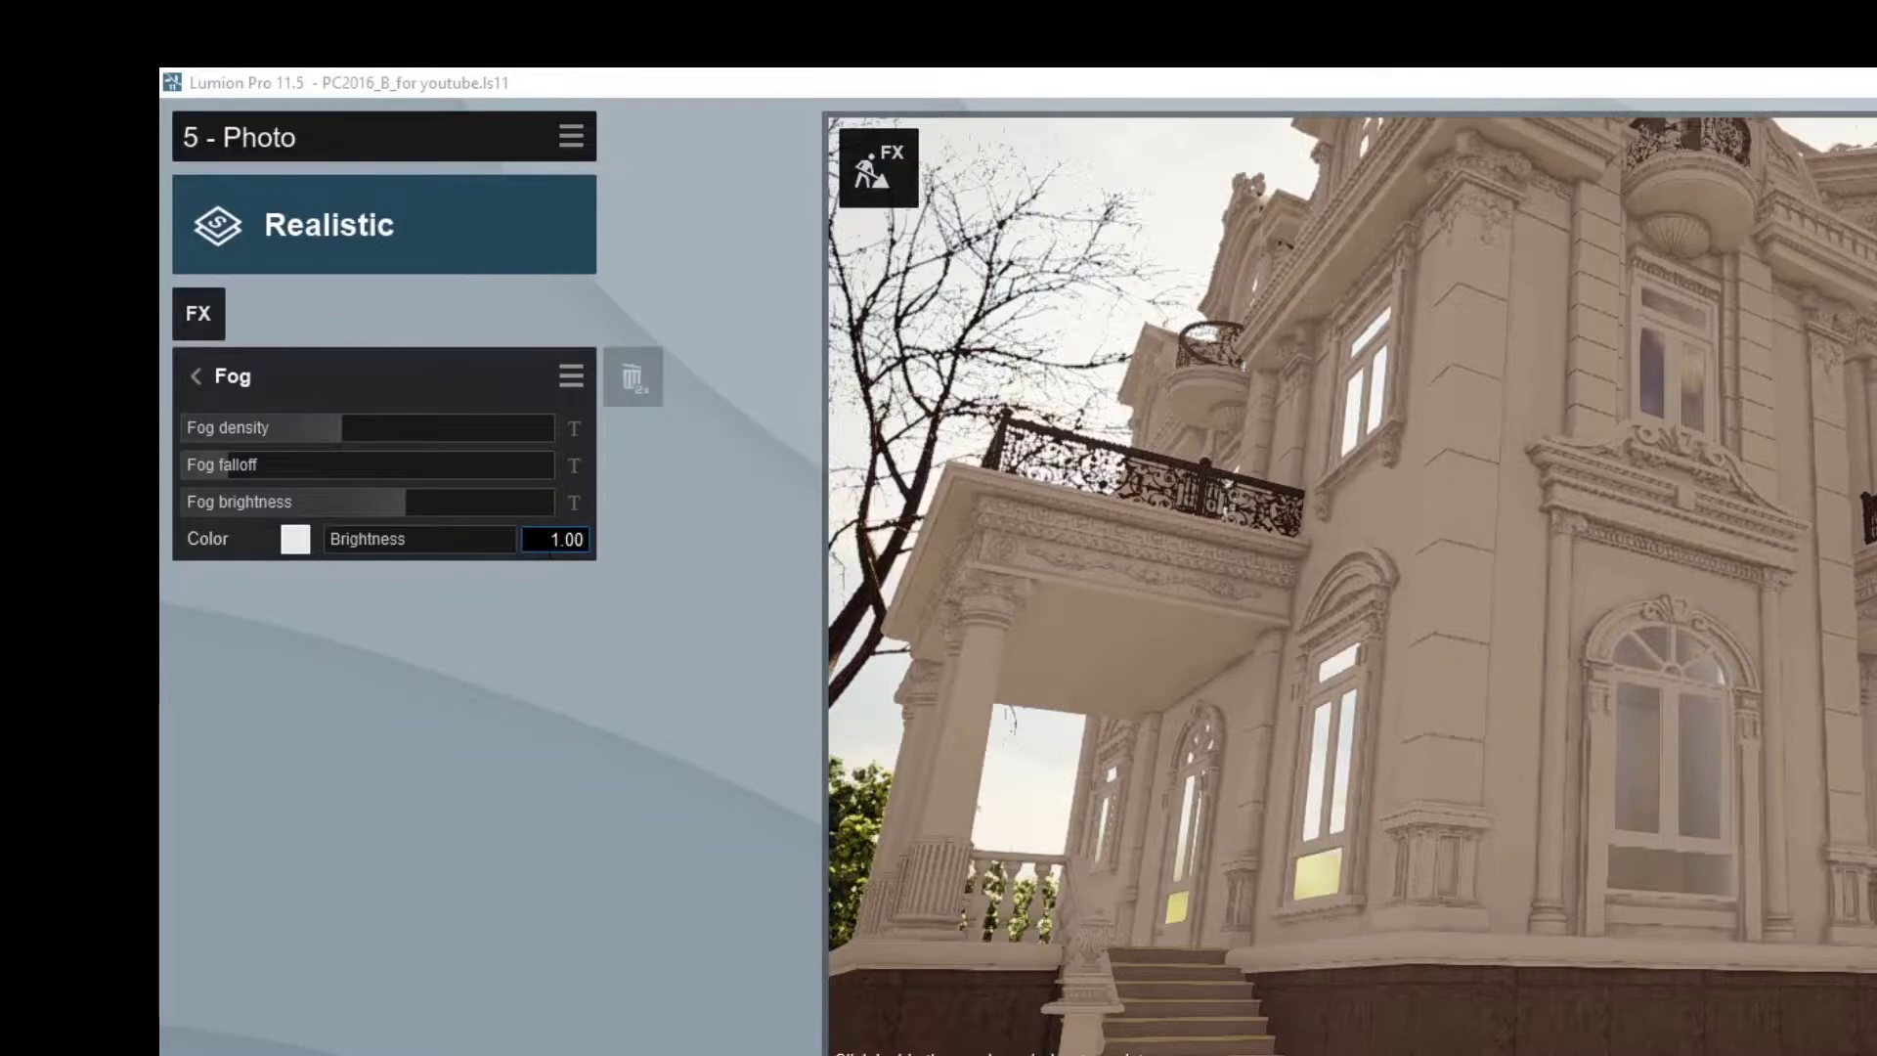
{"action": "type", "text": "6"}
{"action": "type", "text": "0.57"}
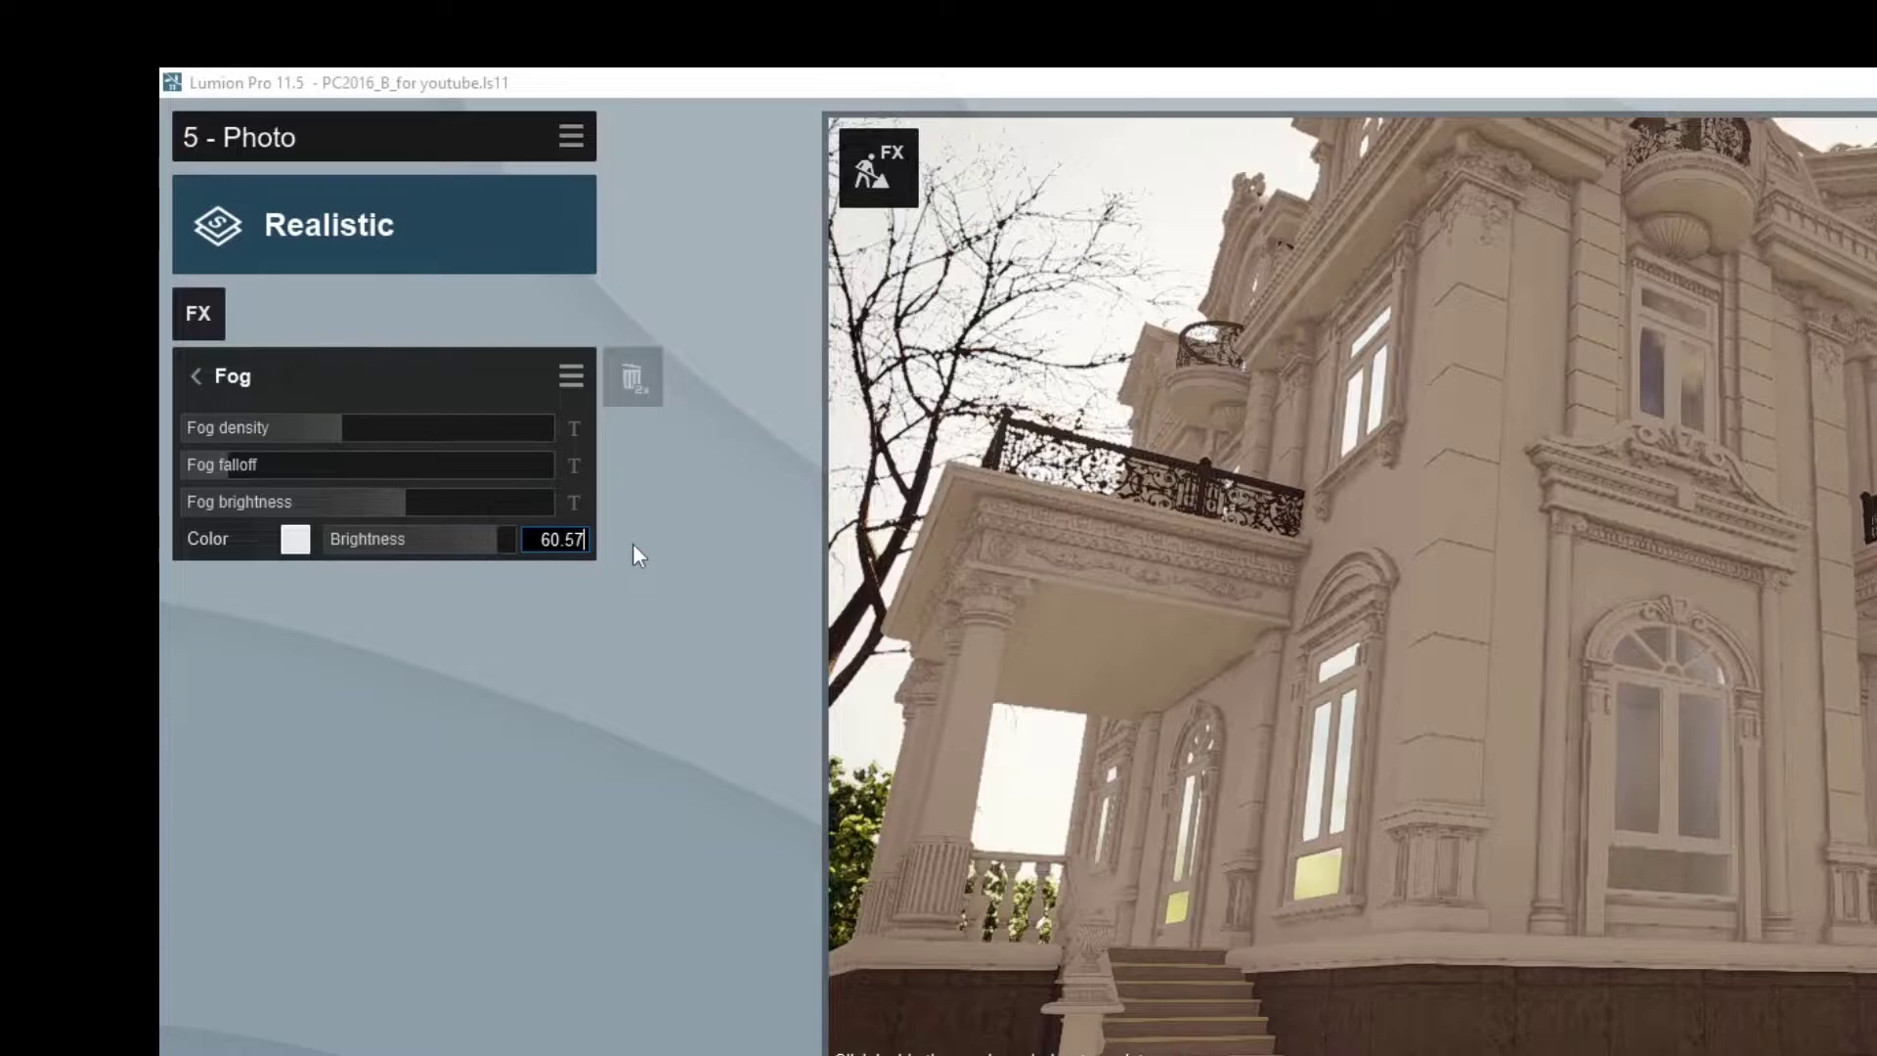
{"action": "left_click", "coordinate": [643, 756]}
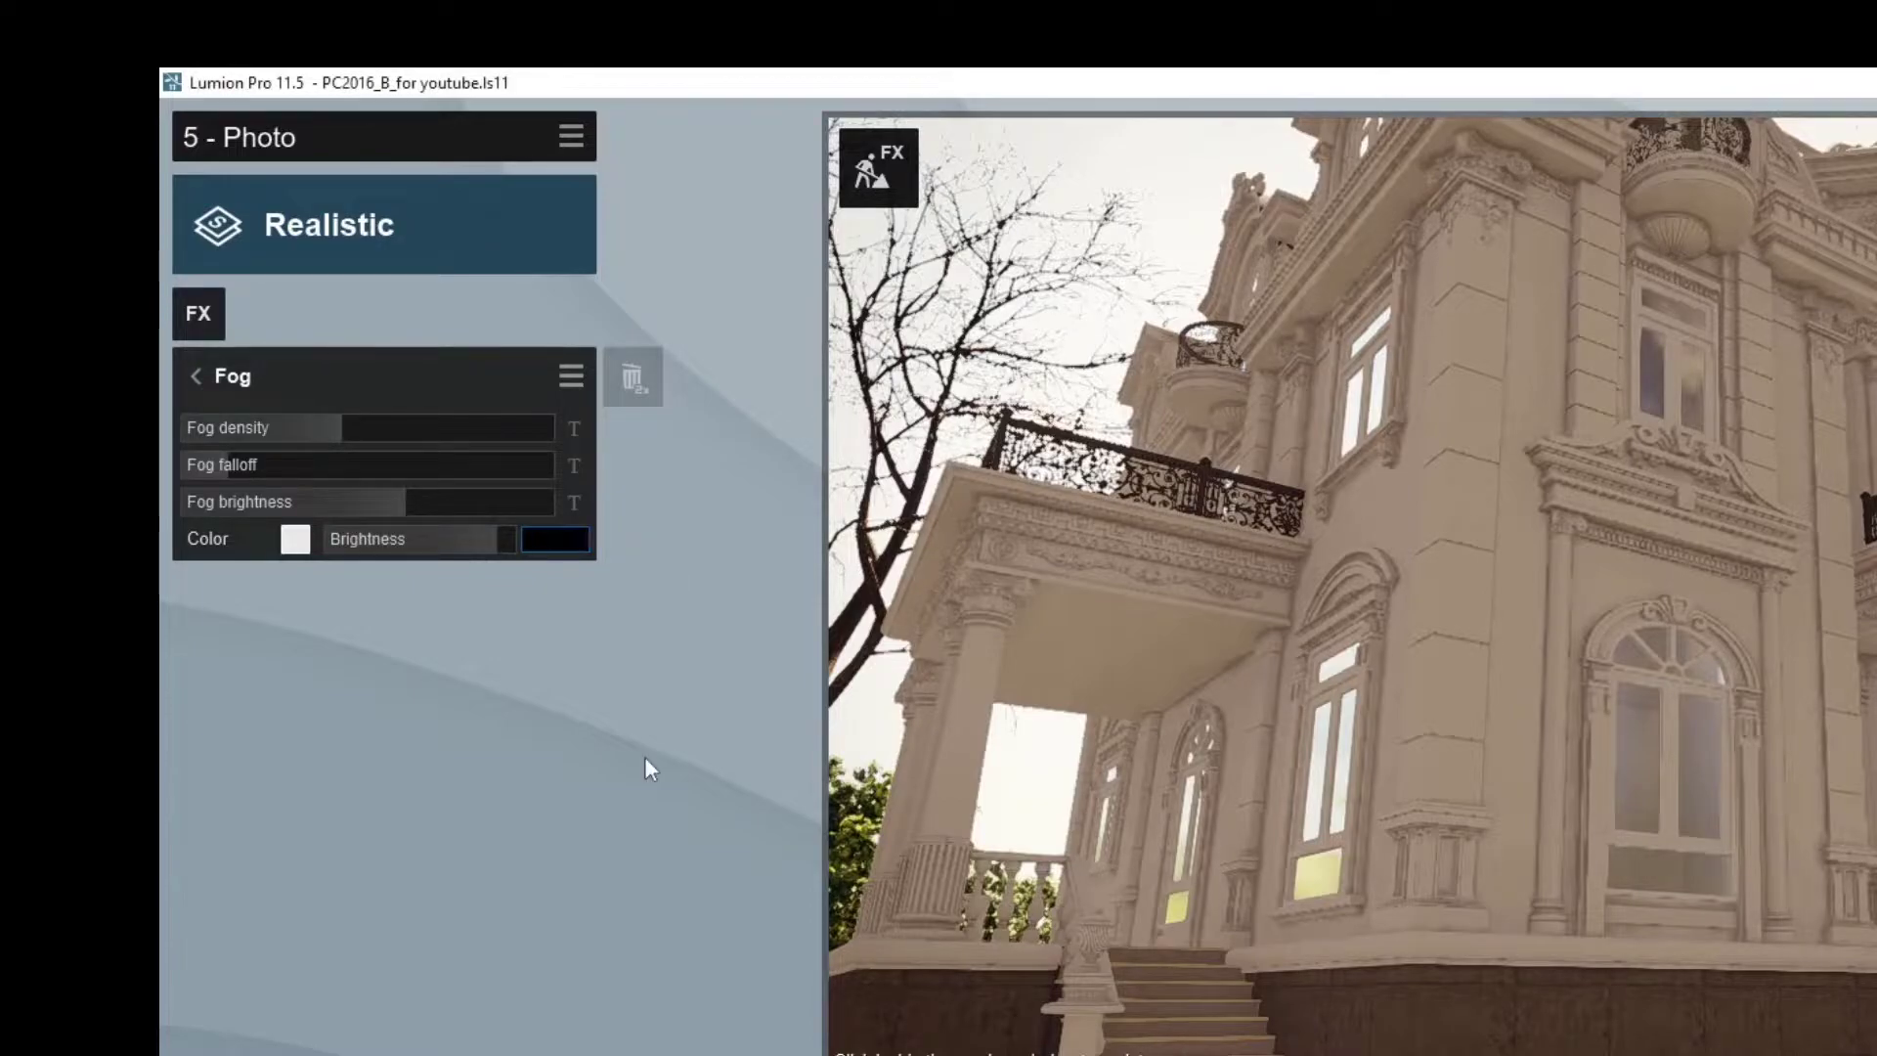
Step: Return to the effects list and open Photo 5's Depth of Field settings (Amount 0.5)
{"action": "left_click", "coordinate": [199, 373]}
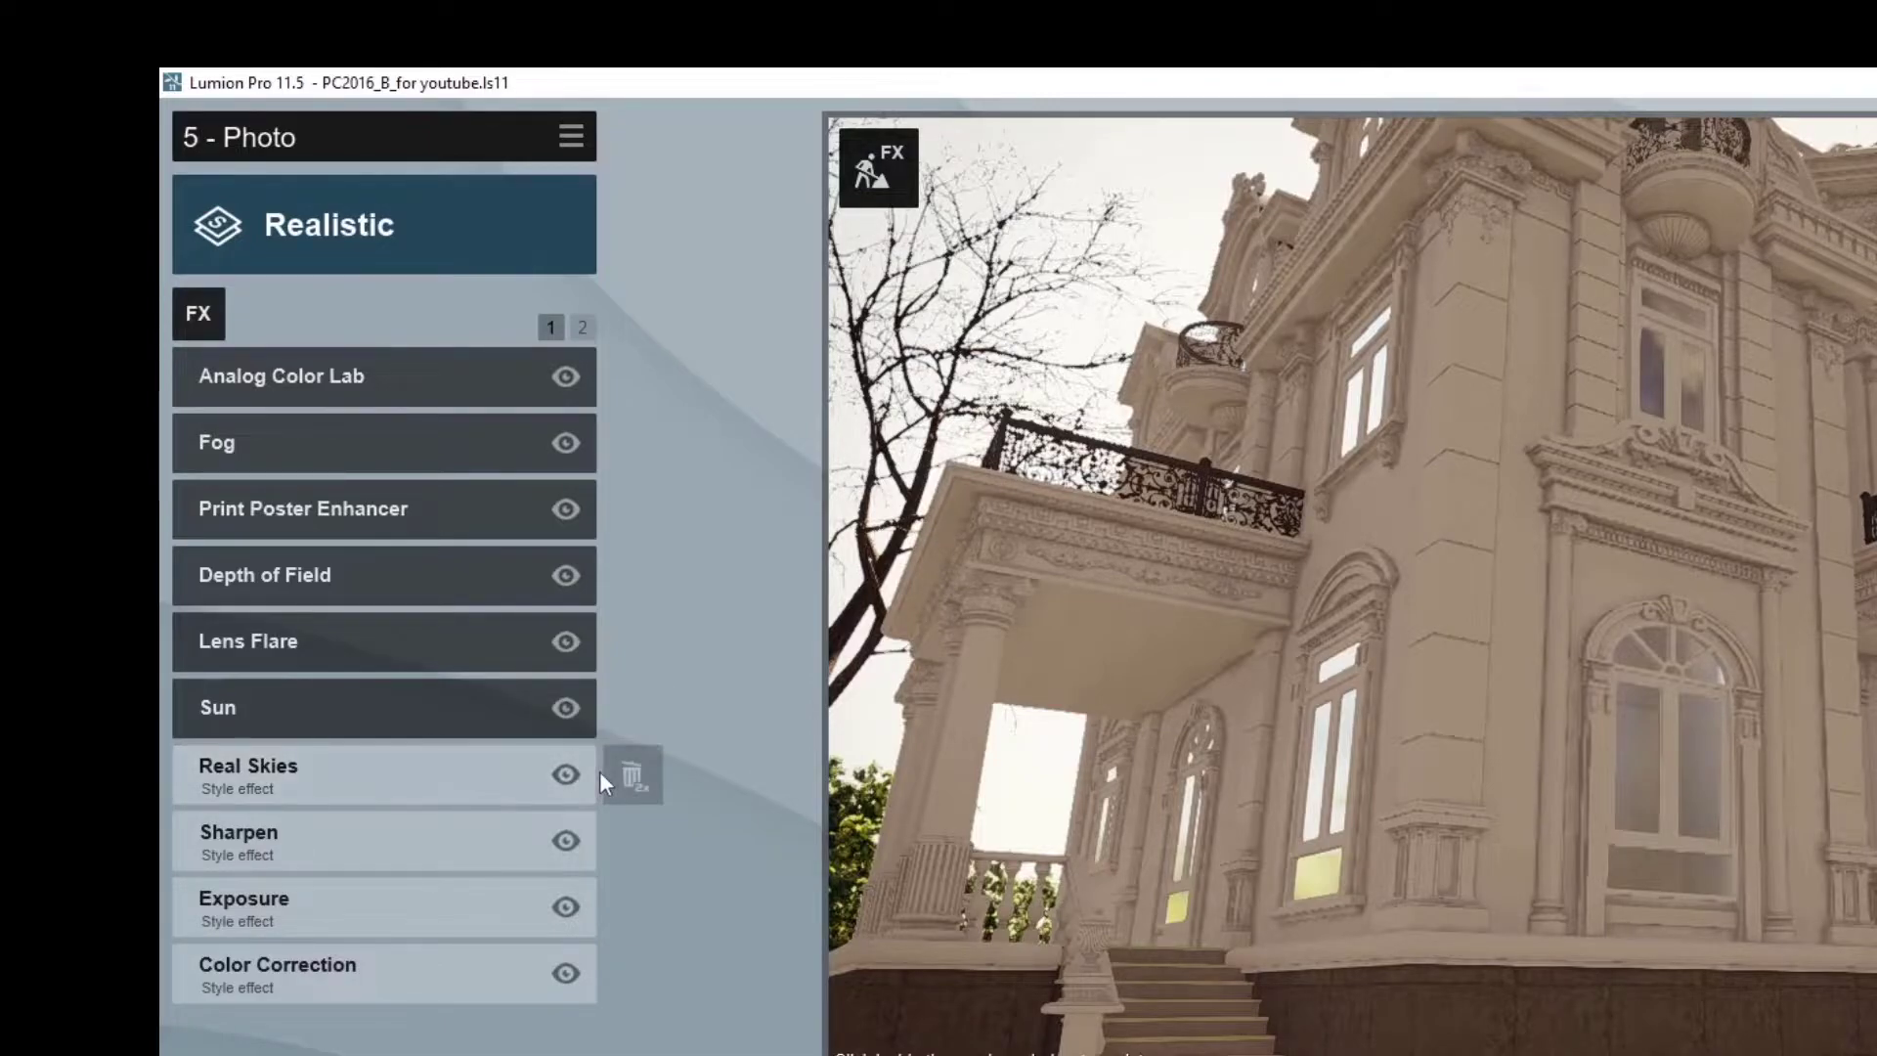
{"action": "mouse_move", "coordinate": [384, 707]}
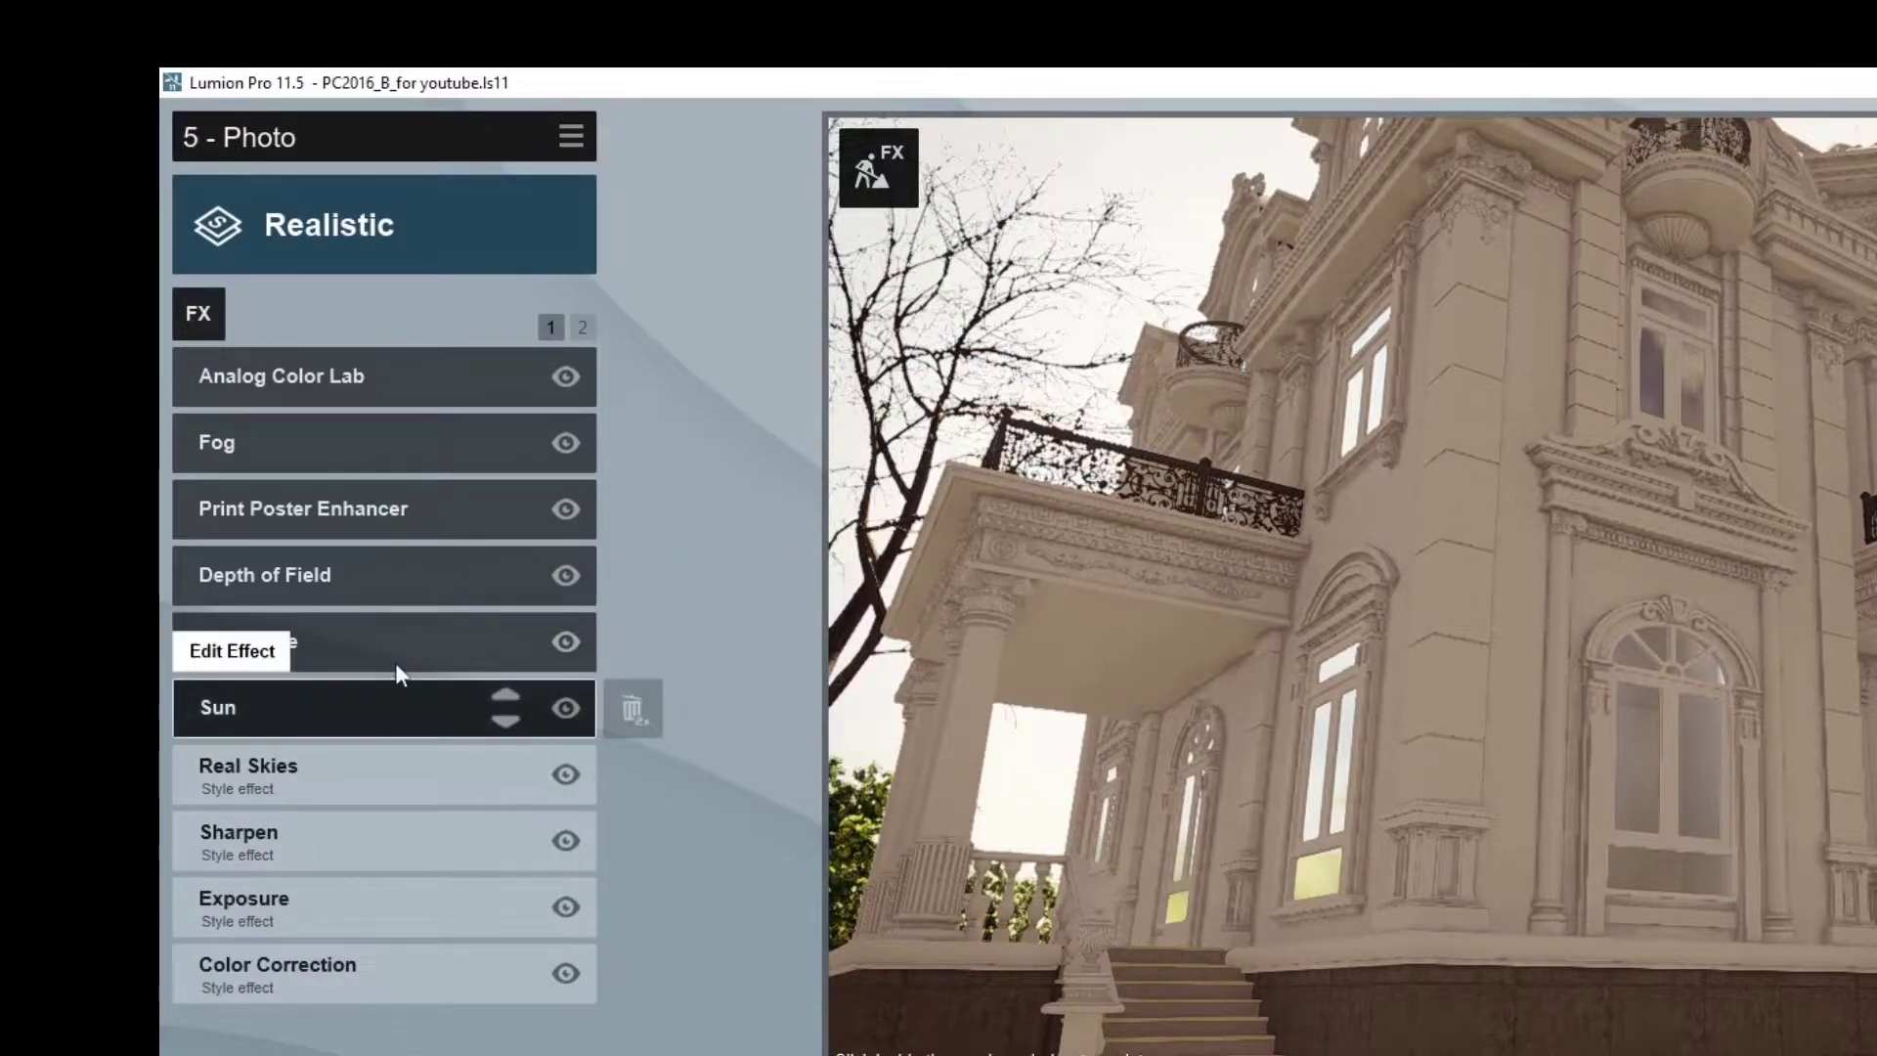
{"action": "mouse_move", "coordinate": [351, 575]}
{"action": "left_click", "coordinate": [376, 579]}
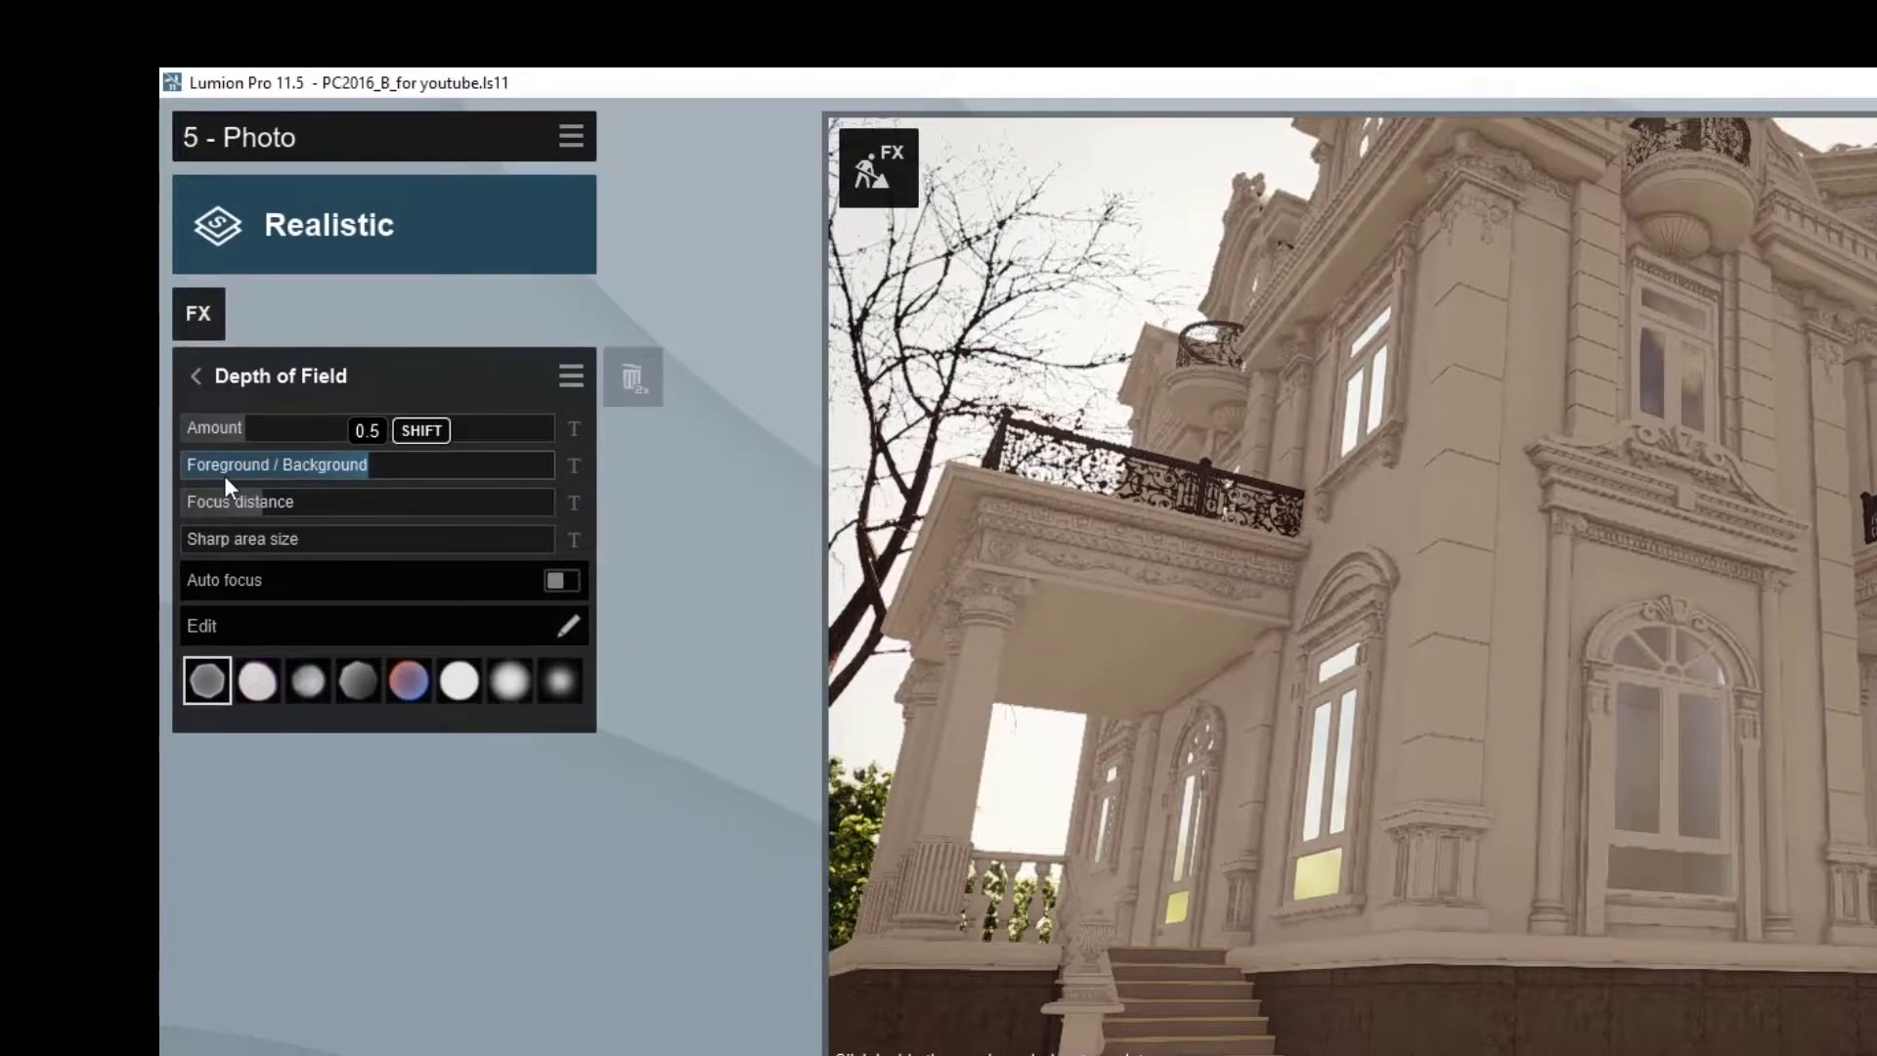
{"action": "left_click", "coordinate": [569, 626]}
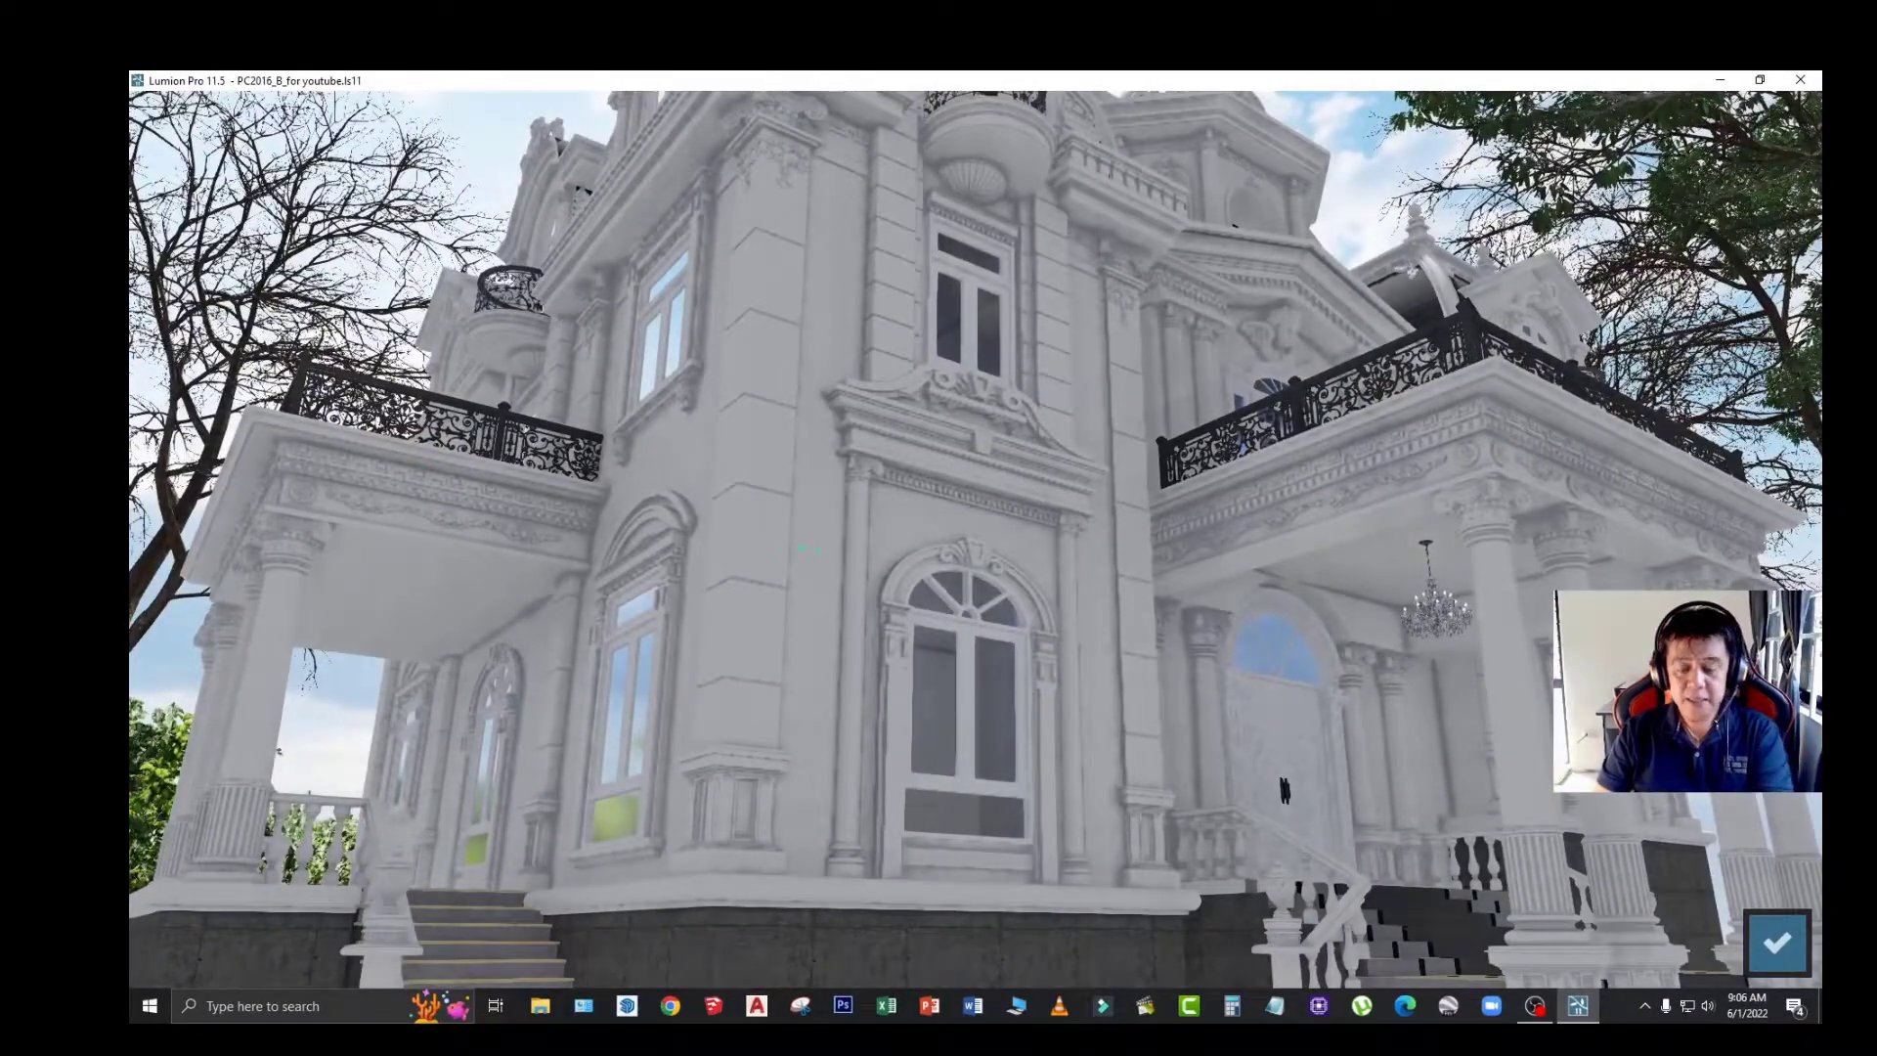
{"action": "mouse_move", "coordinate": [778, 559]}
{"action": "right_mouse_down"}
{"action": "mouse_move", "coordinate": [880, 440]}
{"action": "mouse_move", "coordinate": [825, 586]}
{"action": "right_mouse_up"}
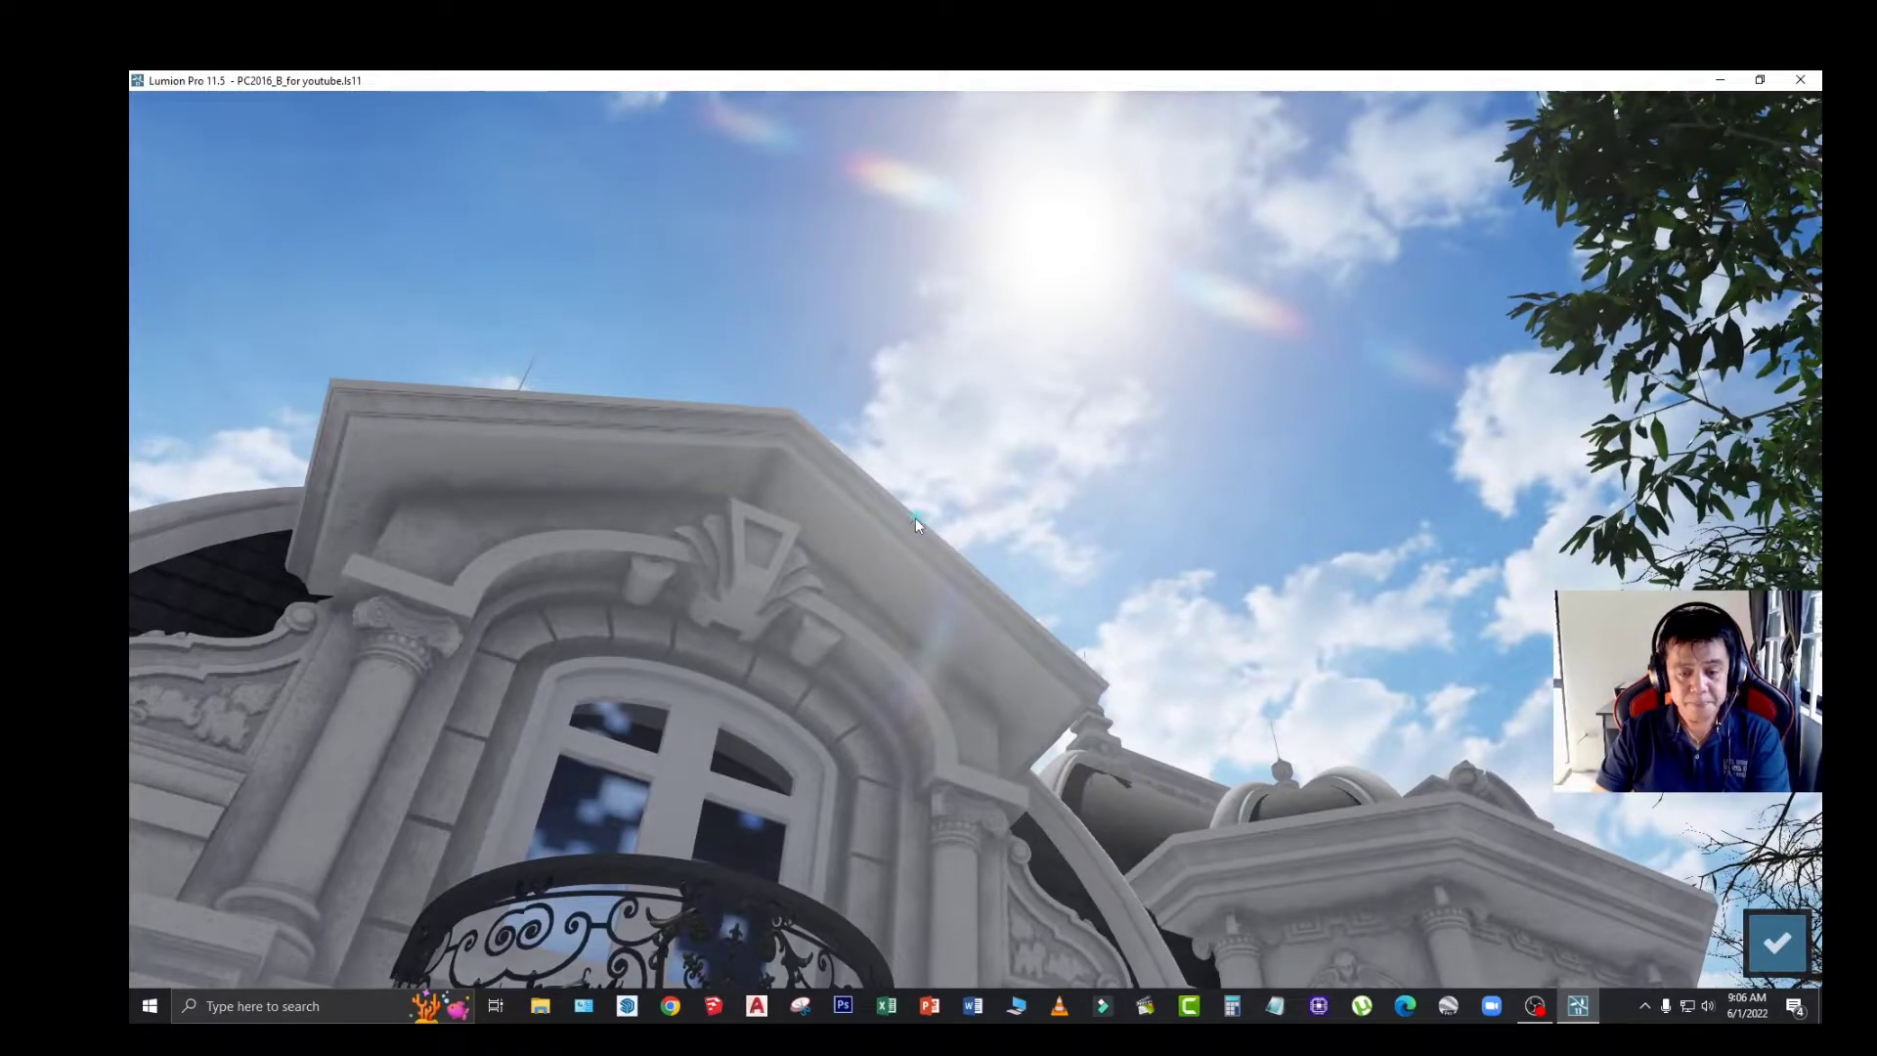
{"action": "left_click", "coordinate": [1776, 942]}
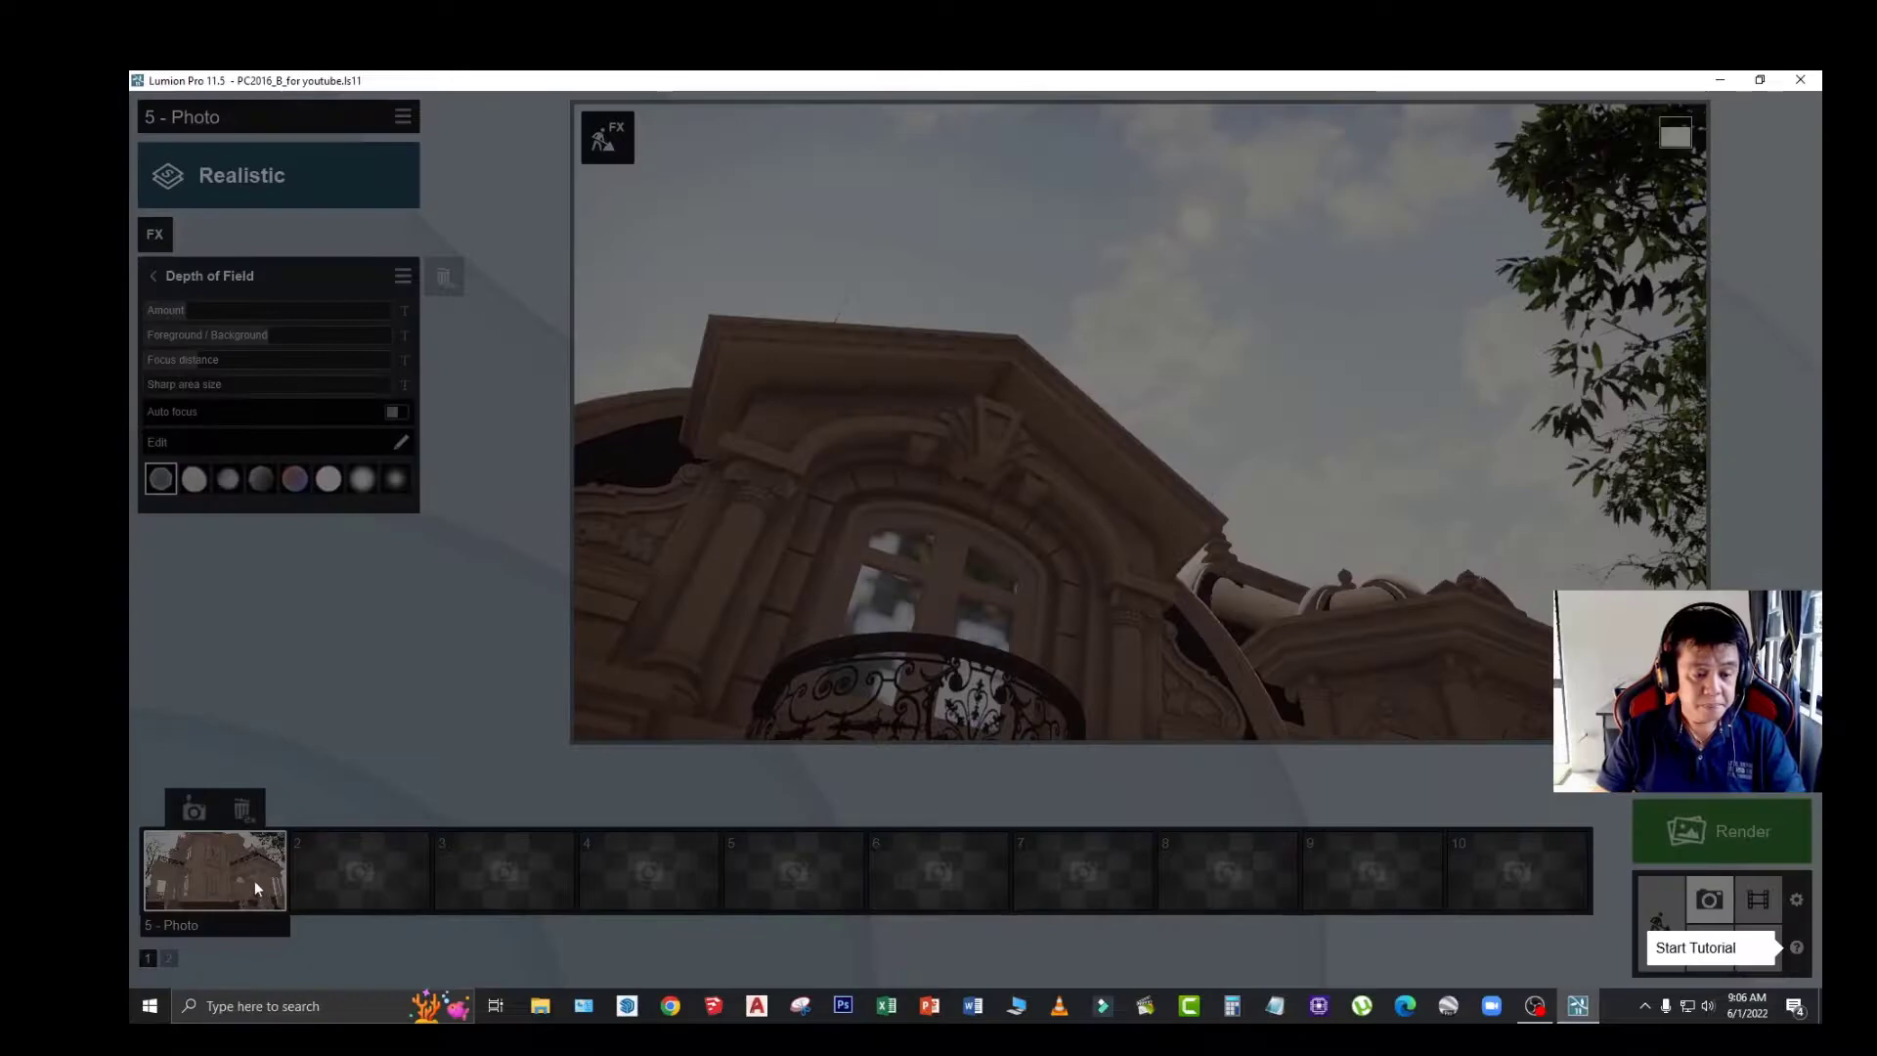
{"action": "left_click", "coordinate": [254, 880]}
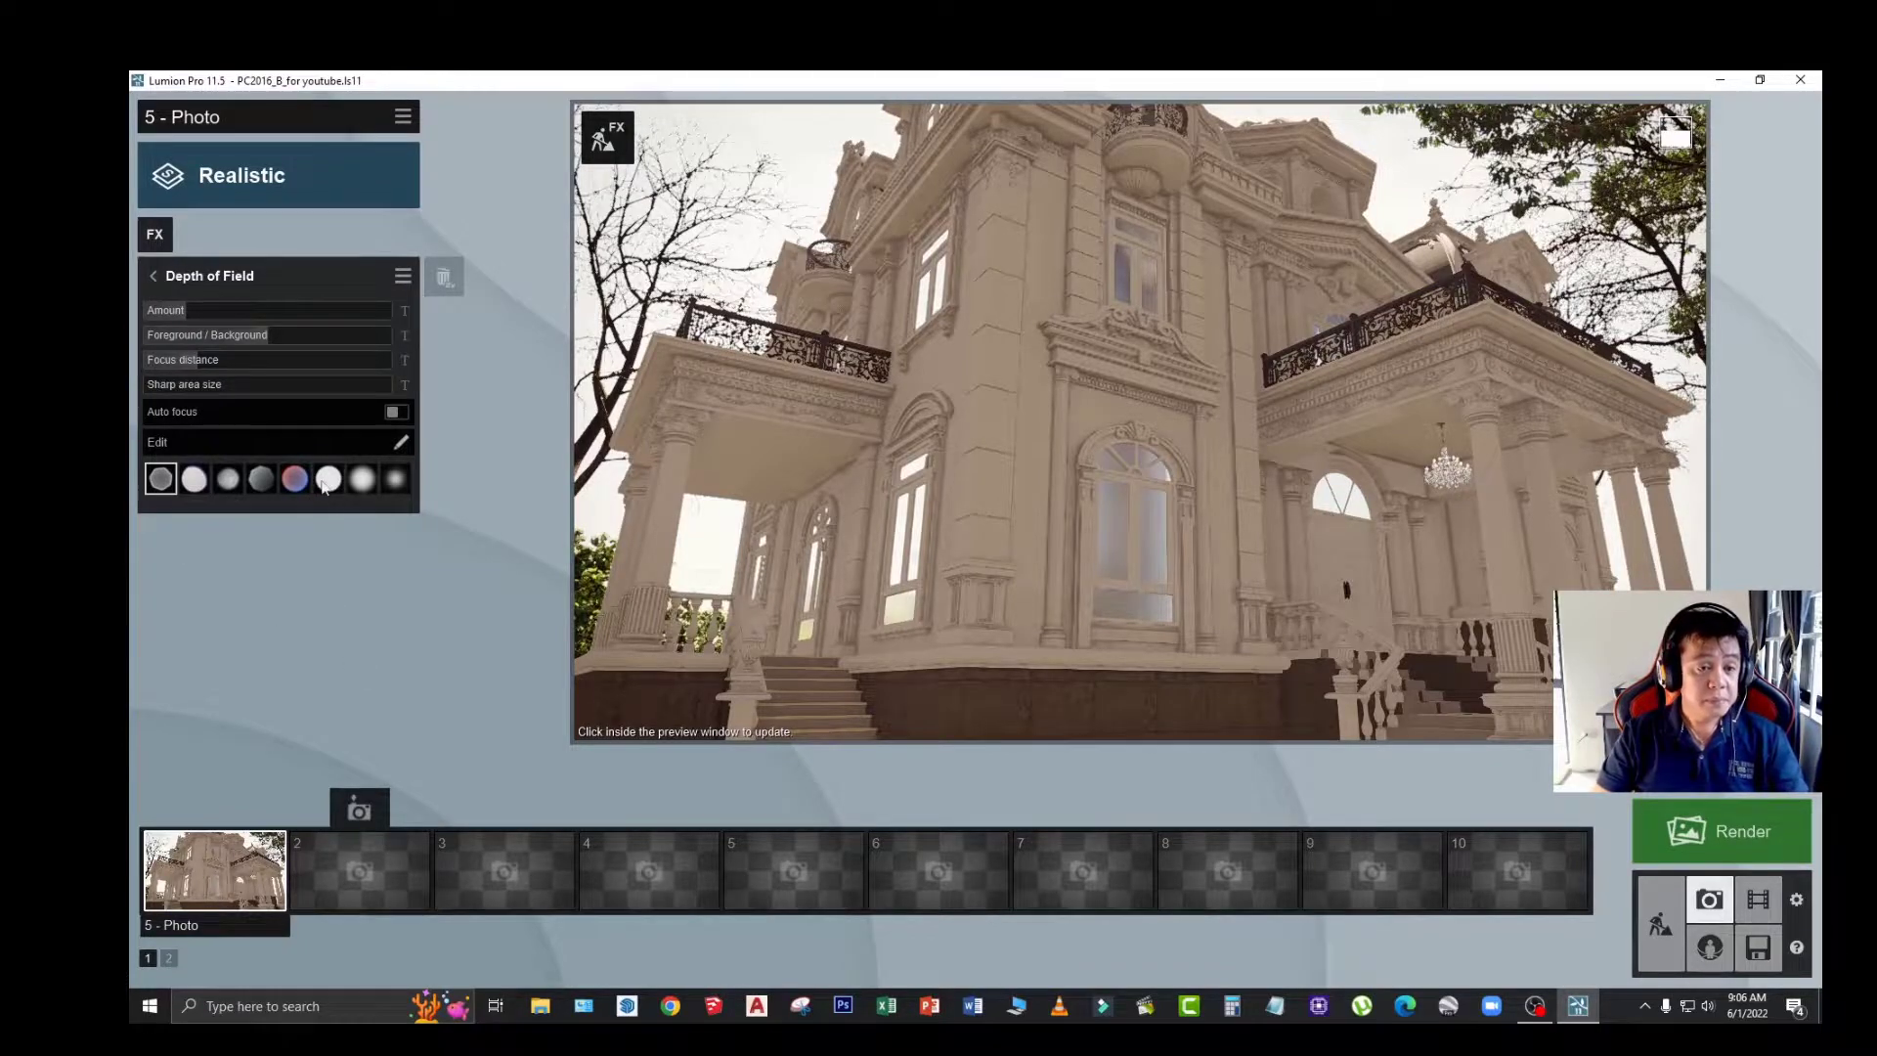
Step: Enter 2.64 as the Depth of Field sharp area size
{"action": "left_click", "coordinate": [404, 384]}
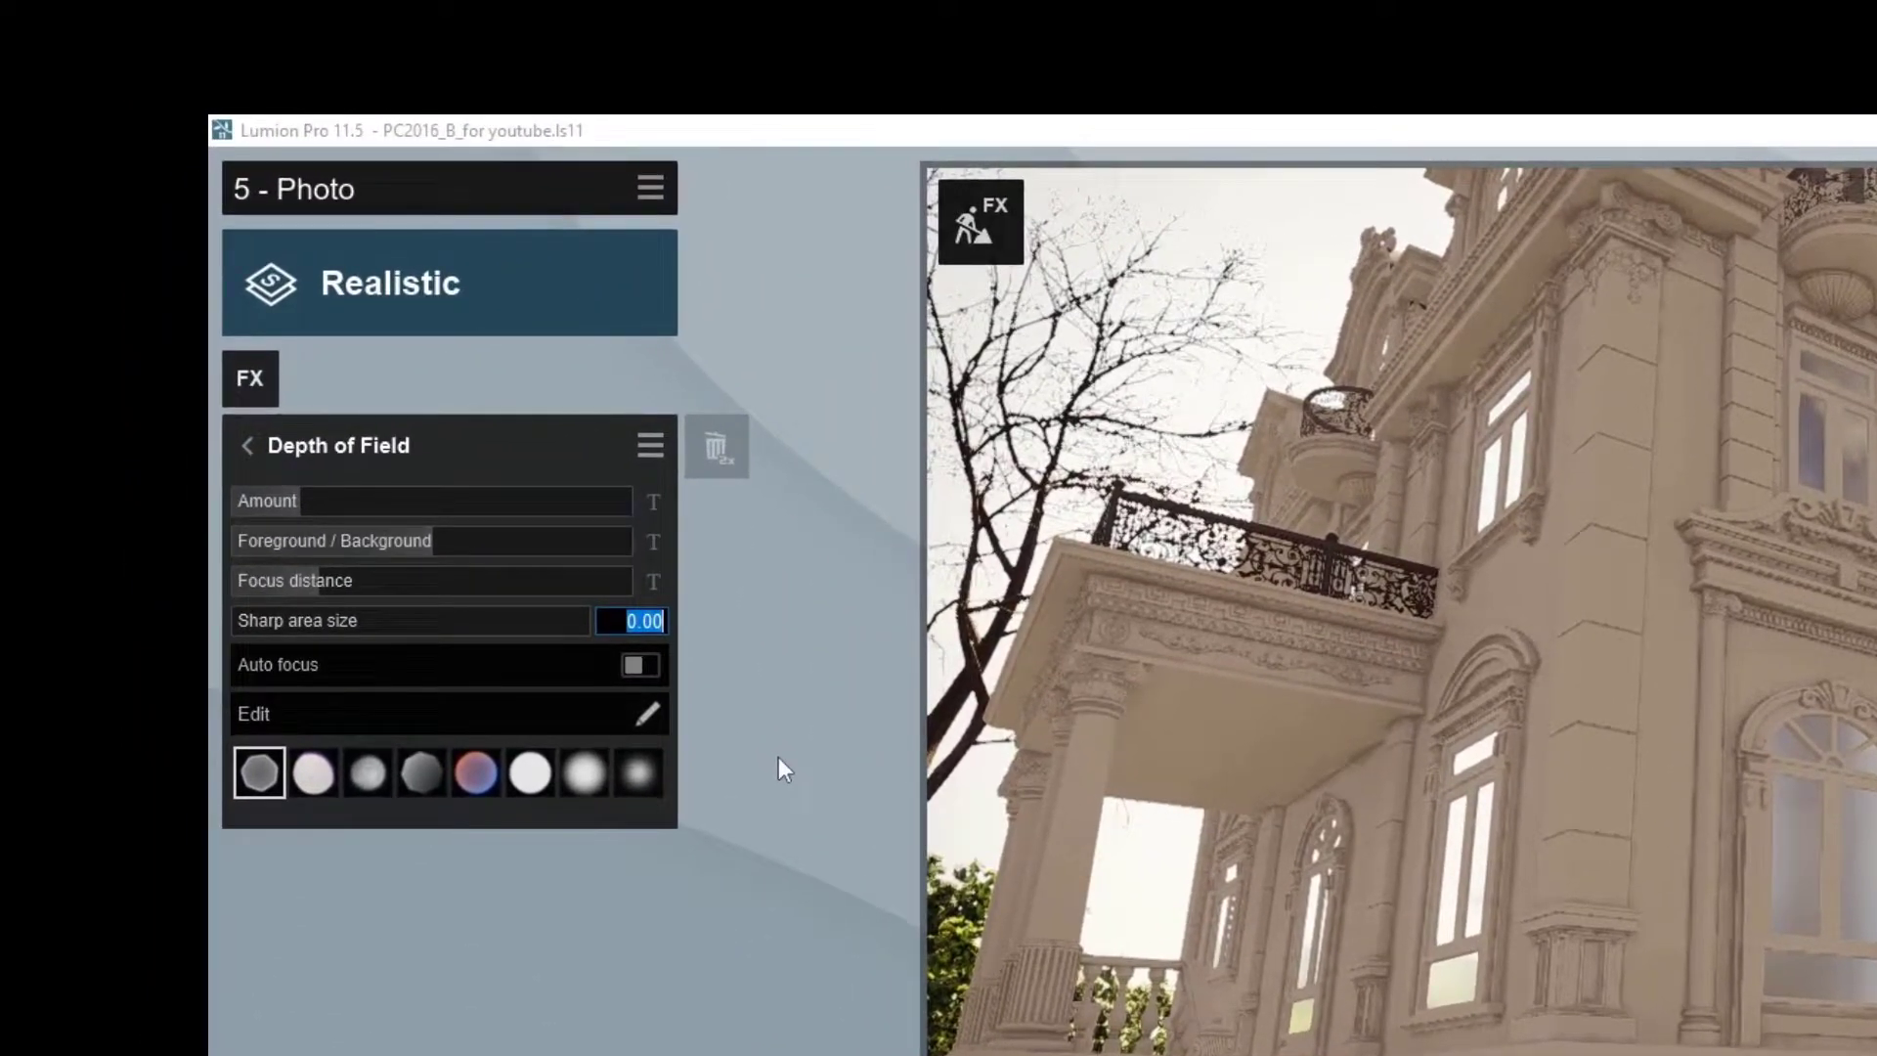
{"action": "type", "text": "2.6"}
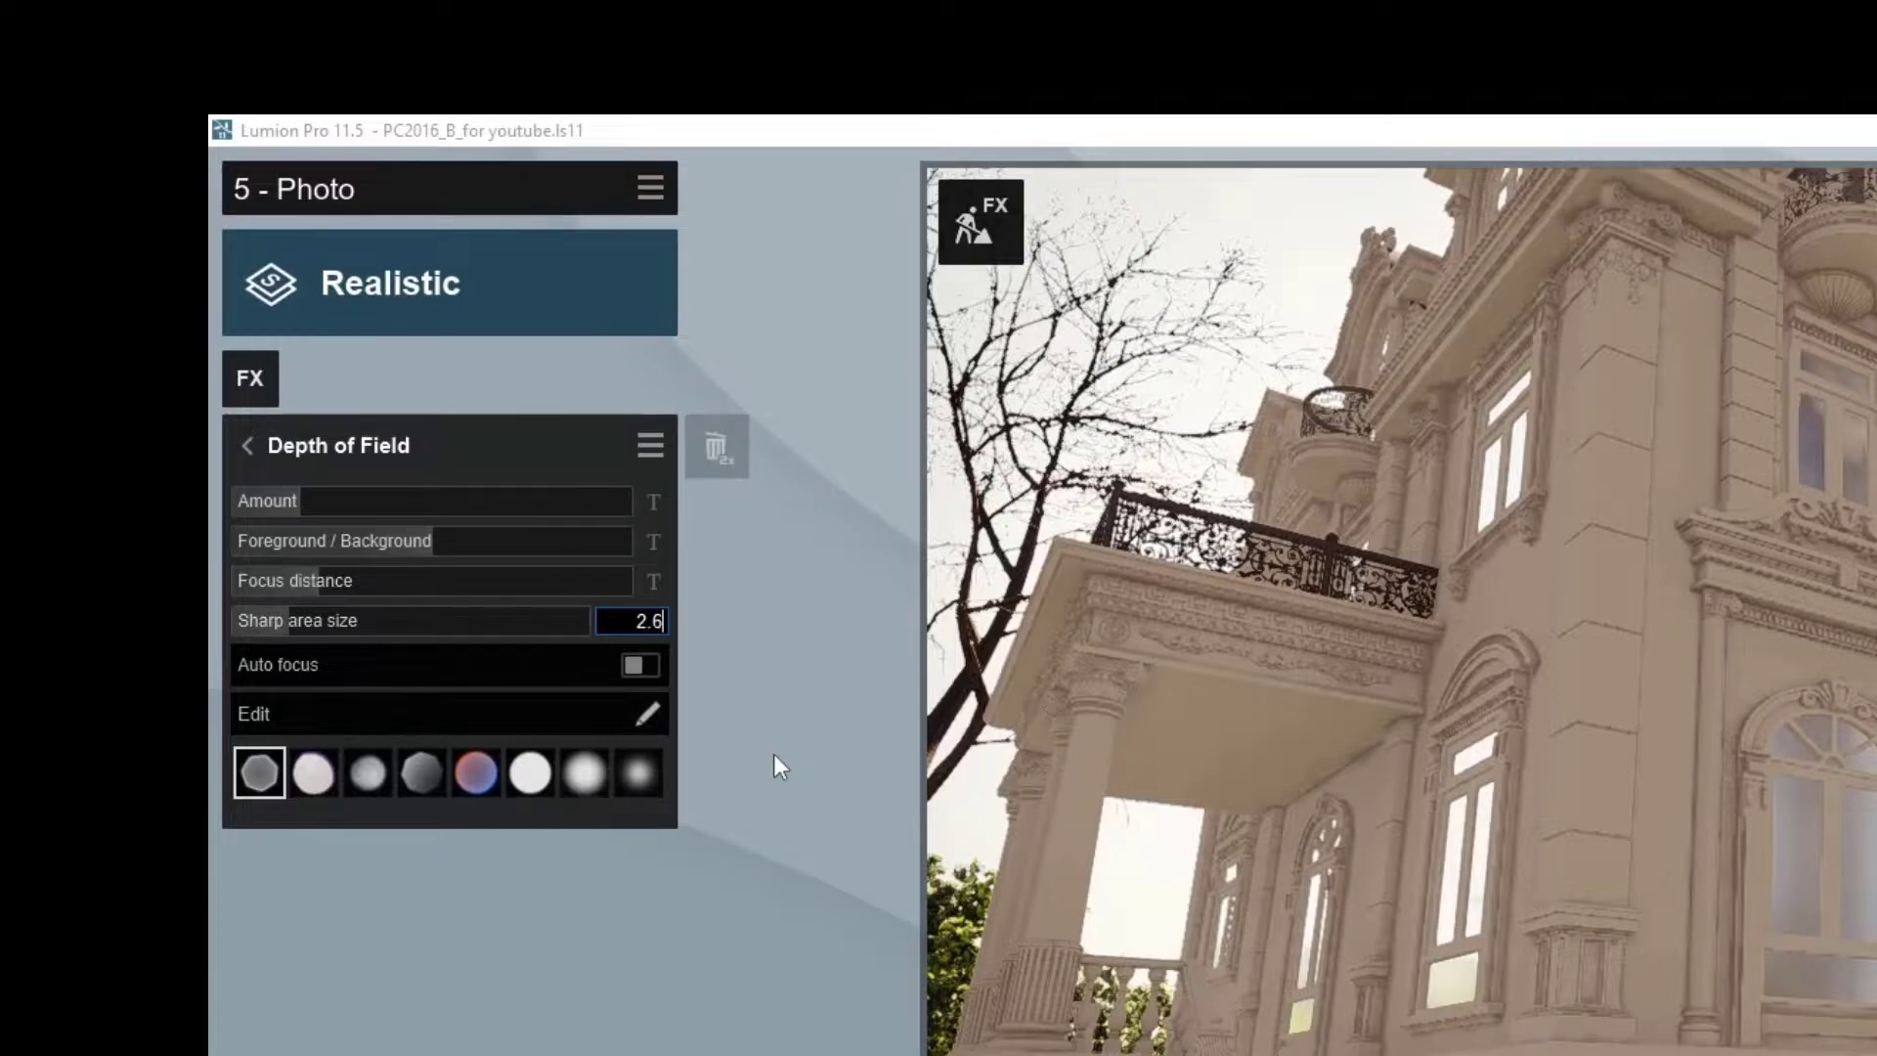
{"action": "type", "text": "4"}
{"action": "key", "text": "Return"}
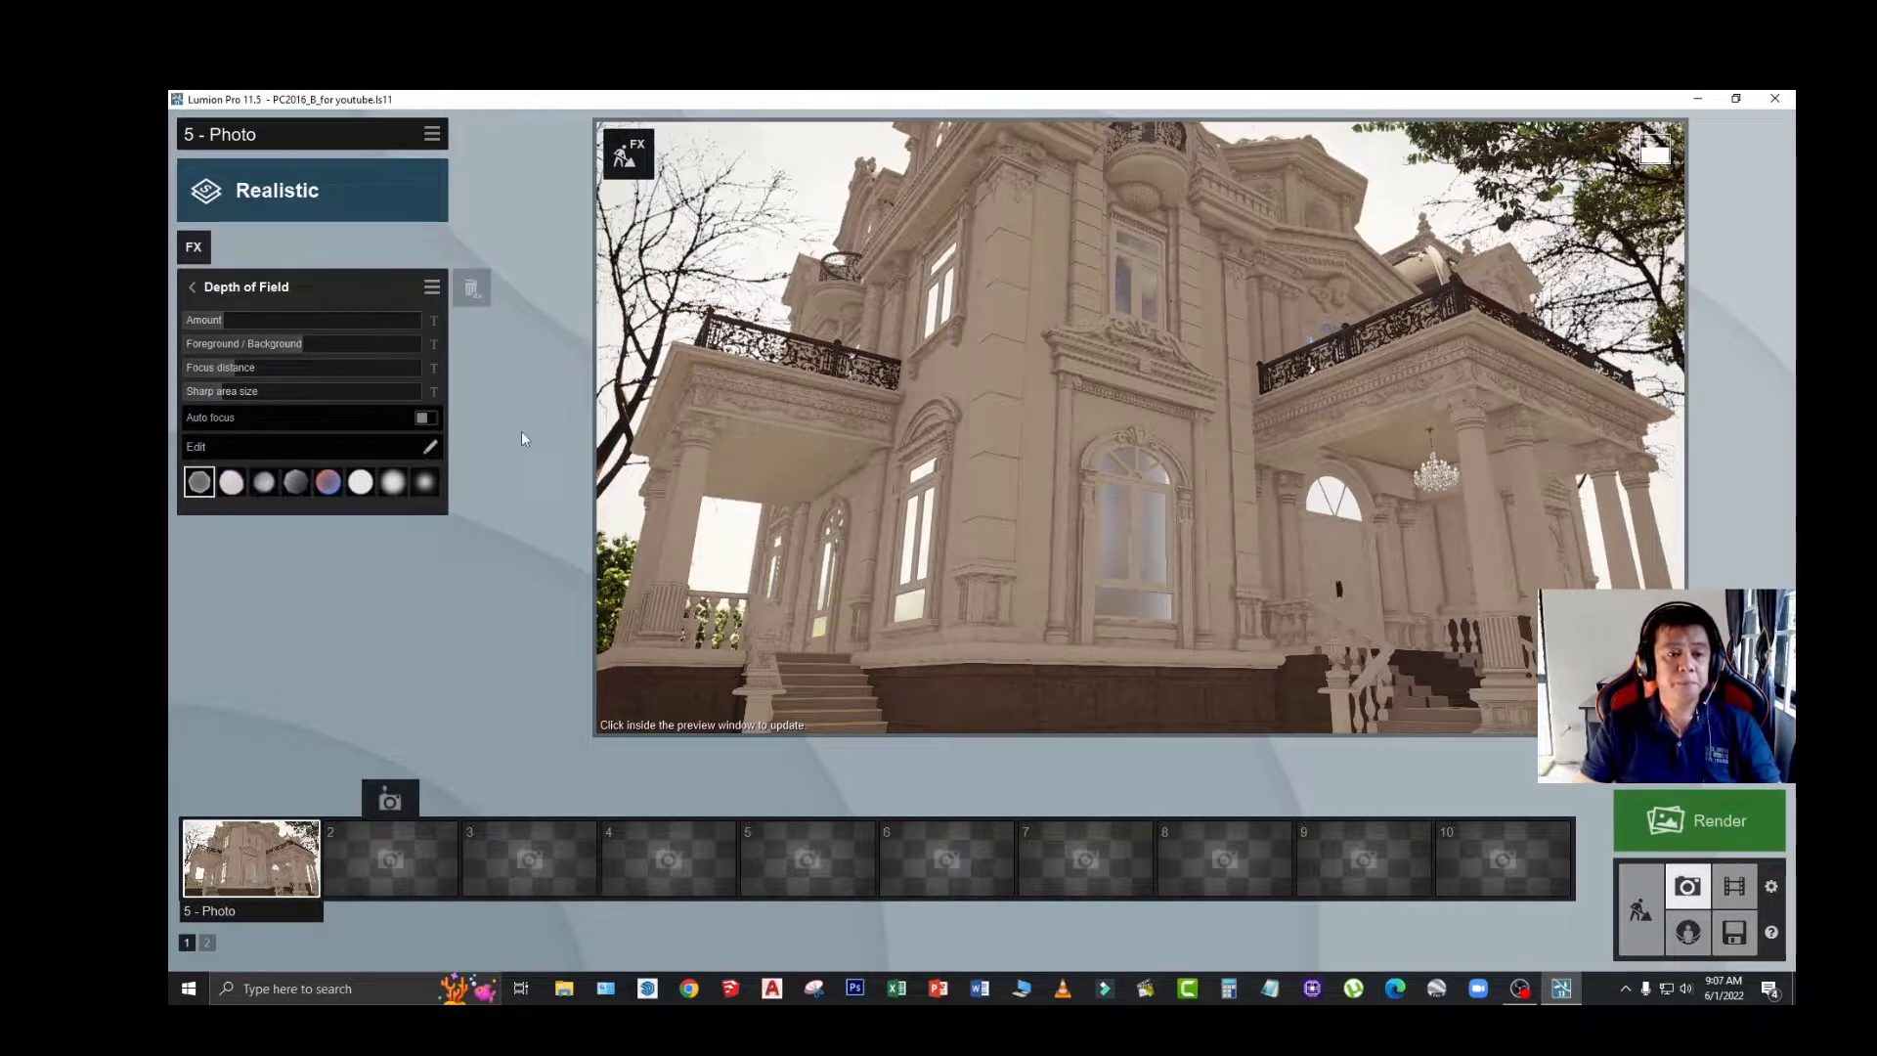
Step: Give Photo 5's Lens Flare a Master brightness of 0.40, then back out to the effects list
{"action": "left_click", "coordinate": [192, 290]}
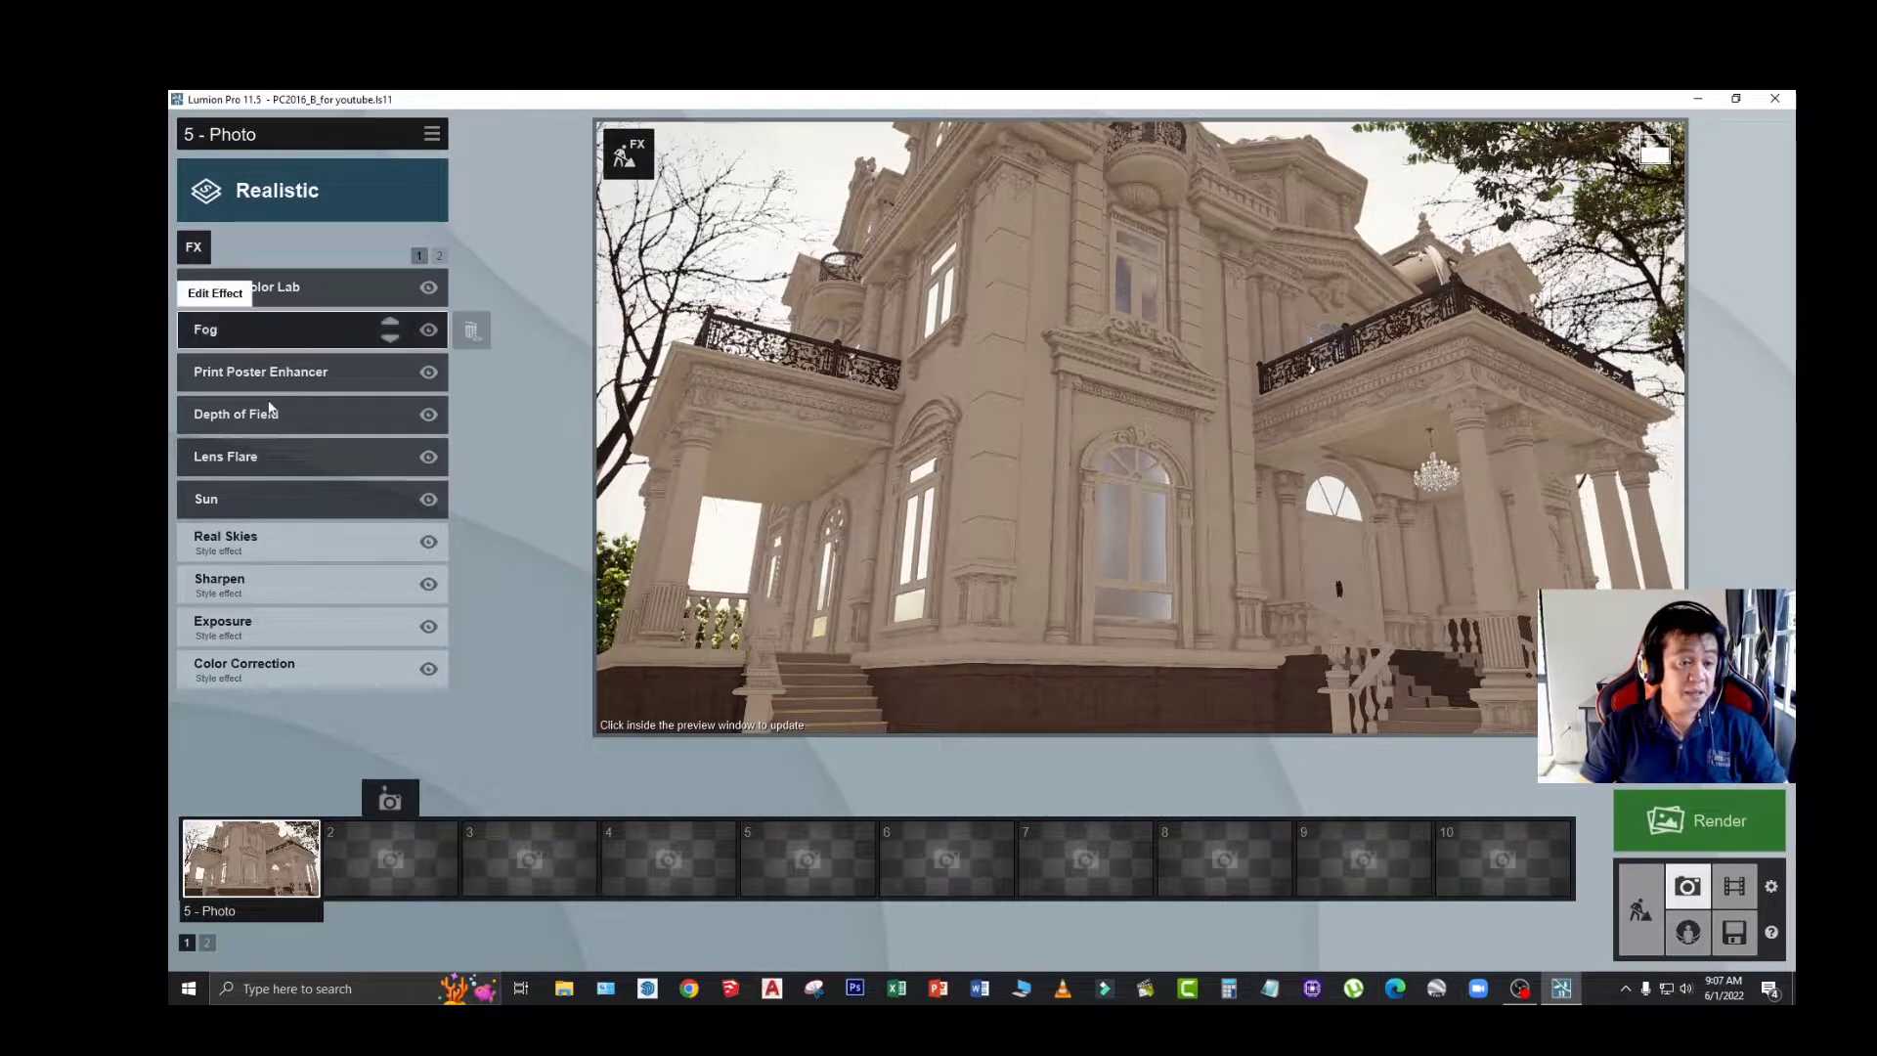
{"action": "left_click", "coordinate": [272, 458]}
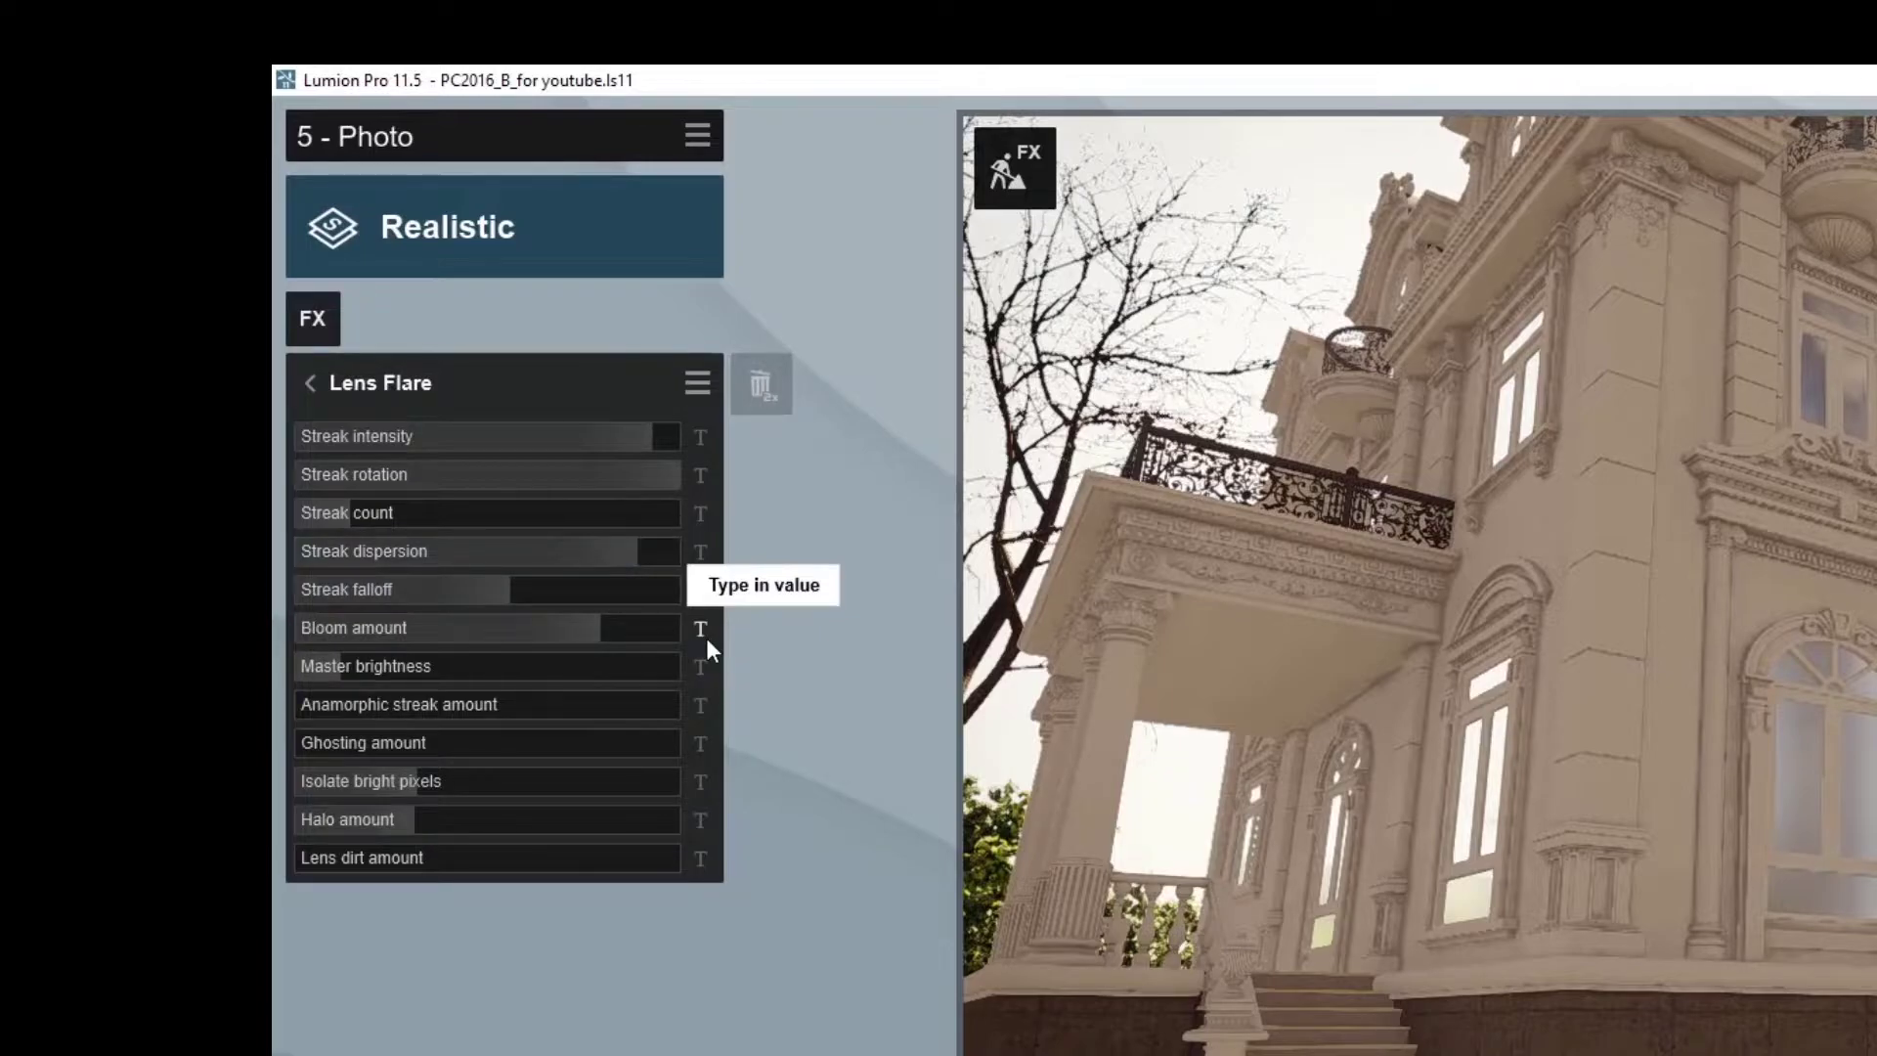
{"action": "left_click", "coordinate": [701, 674]}
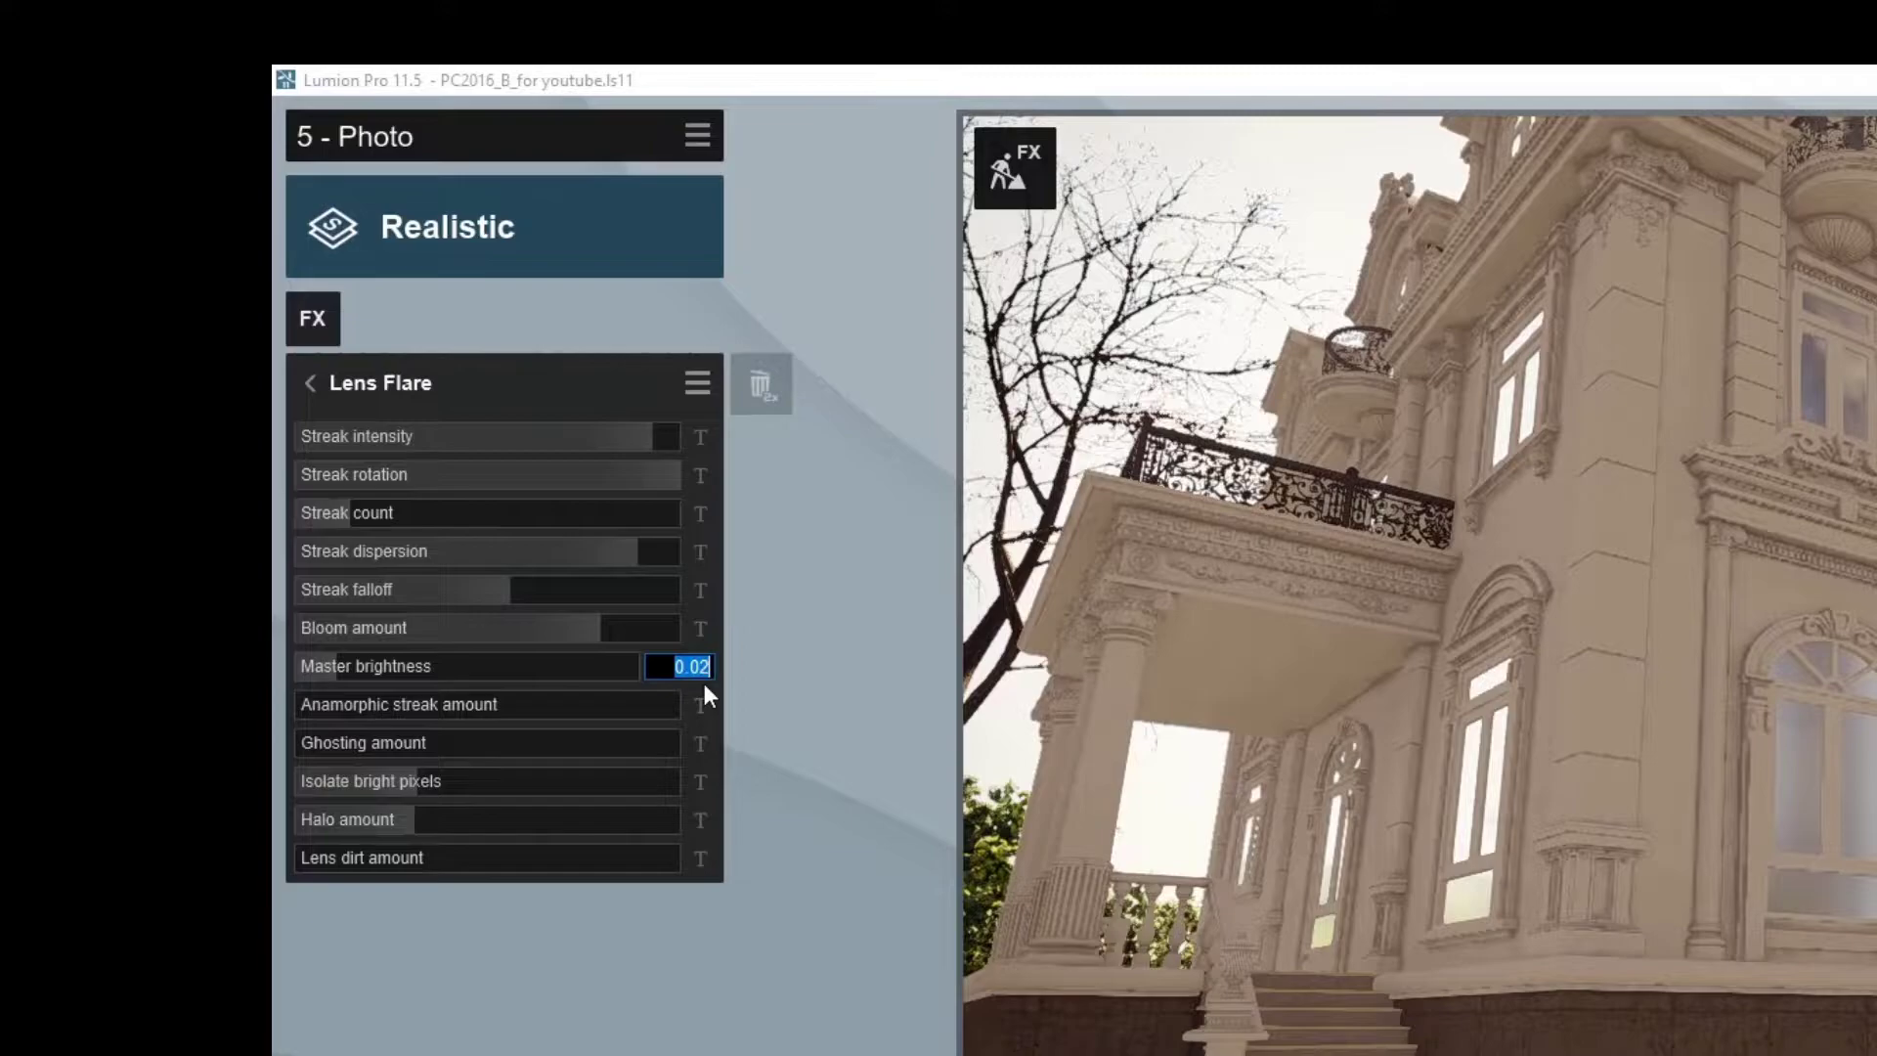
{"action": "type", "text": "40"}
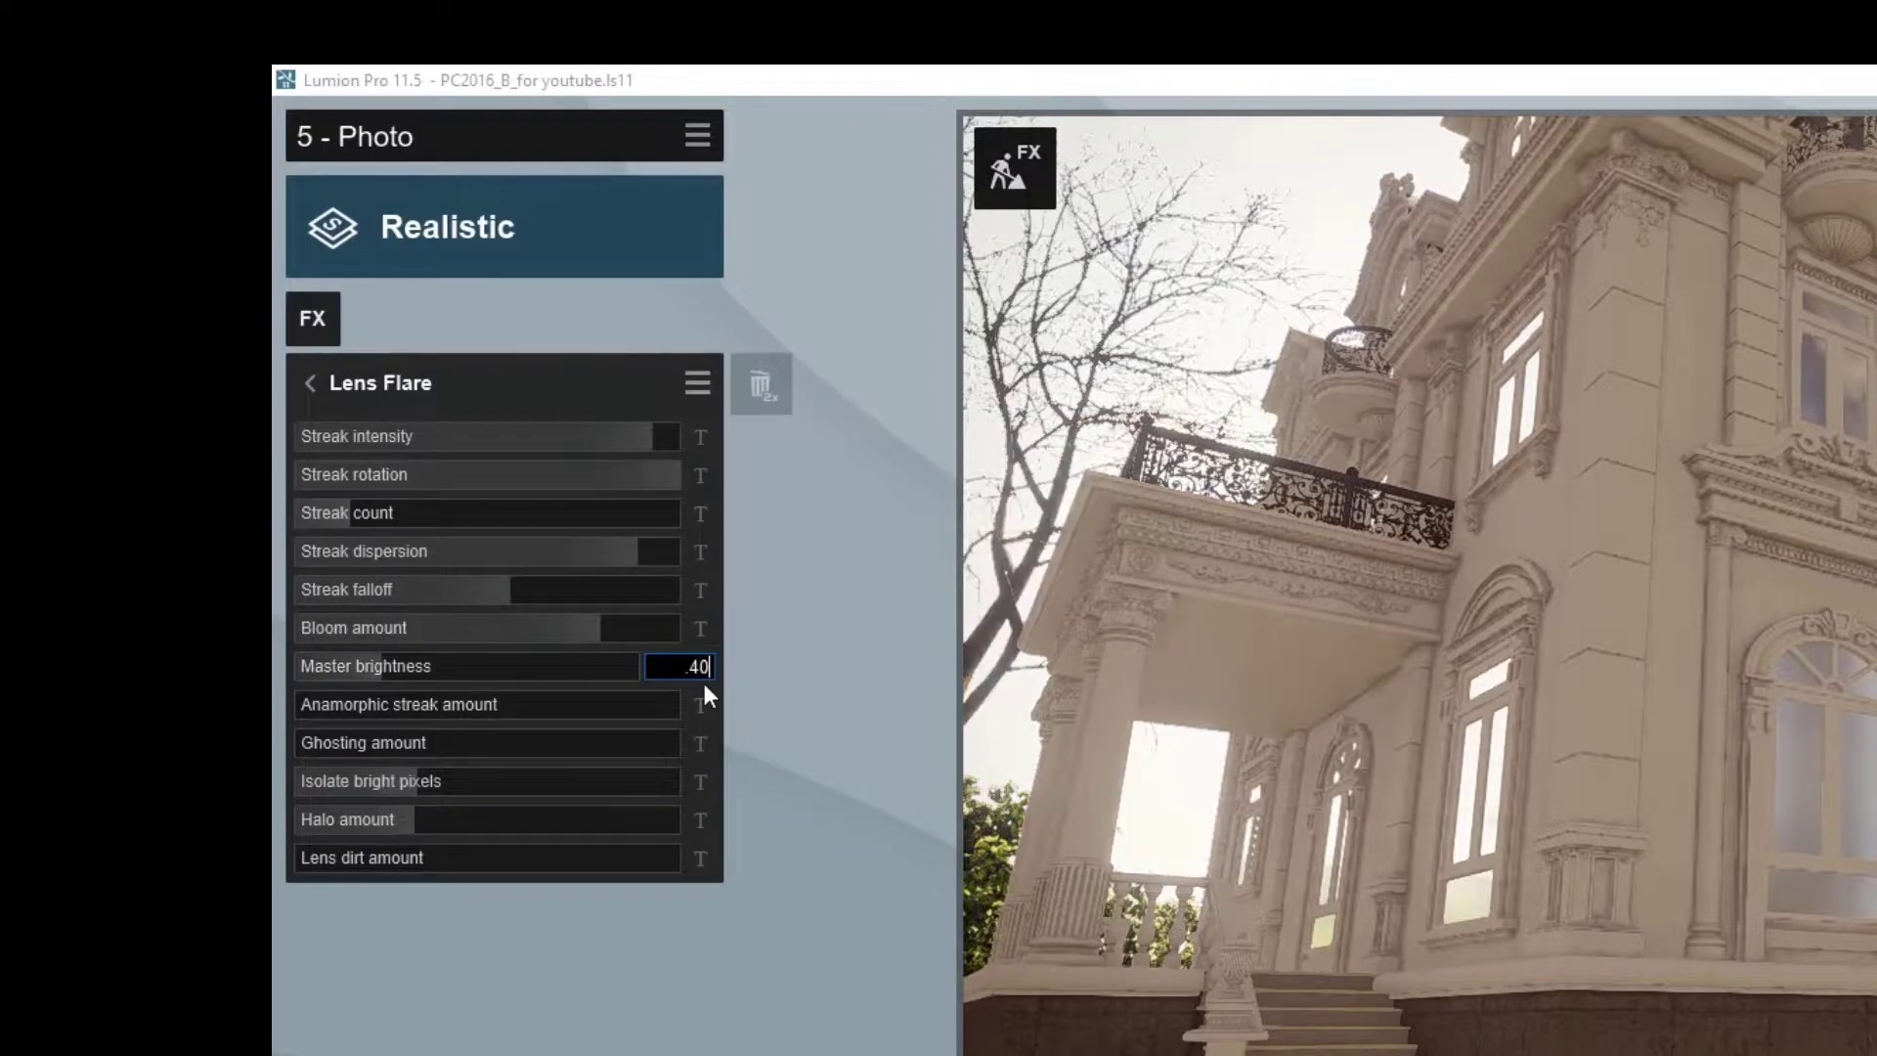
{"action": "key", "text": "Return"}
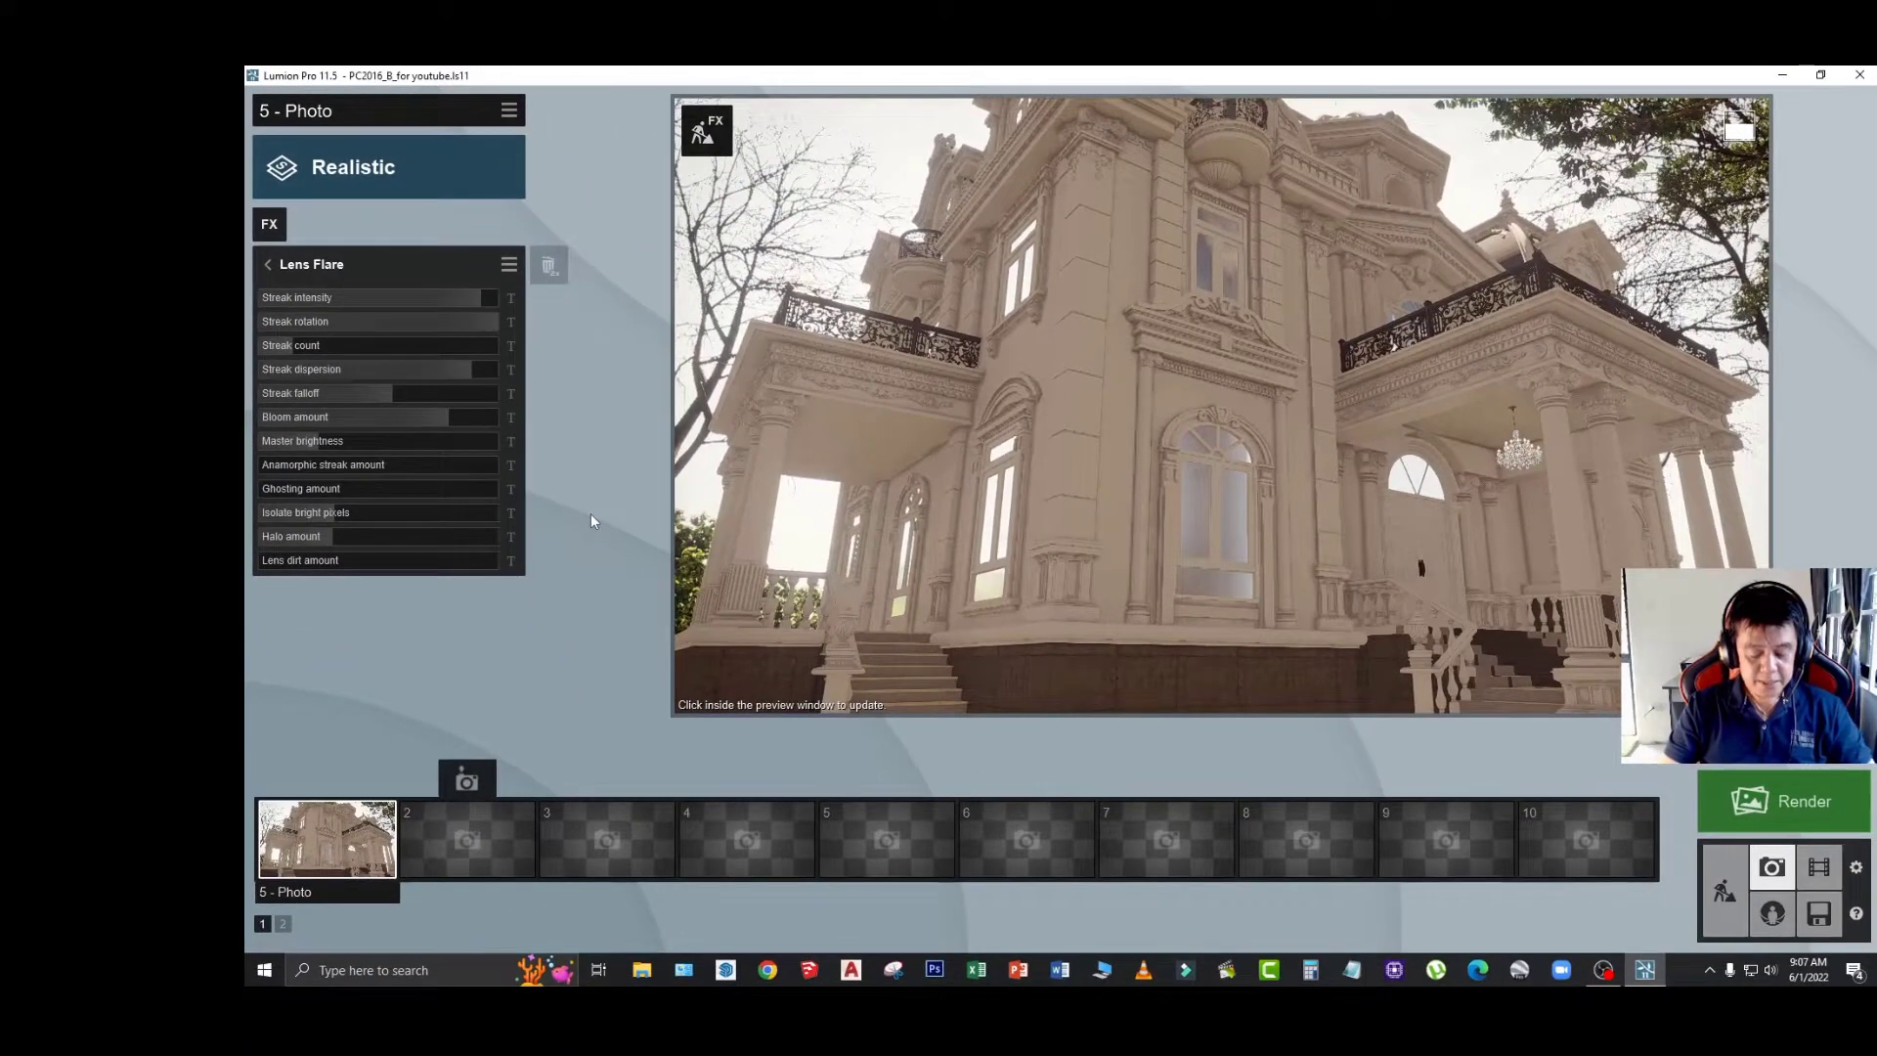
{"action": "left_click", "coordinate": [280, 260]}
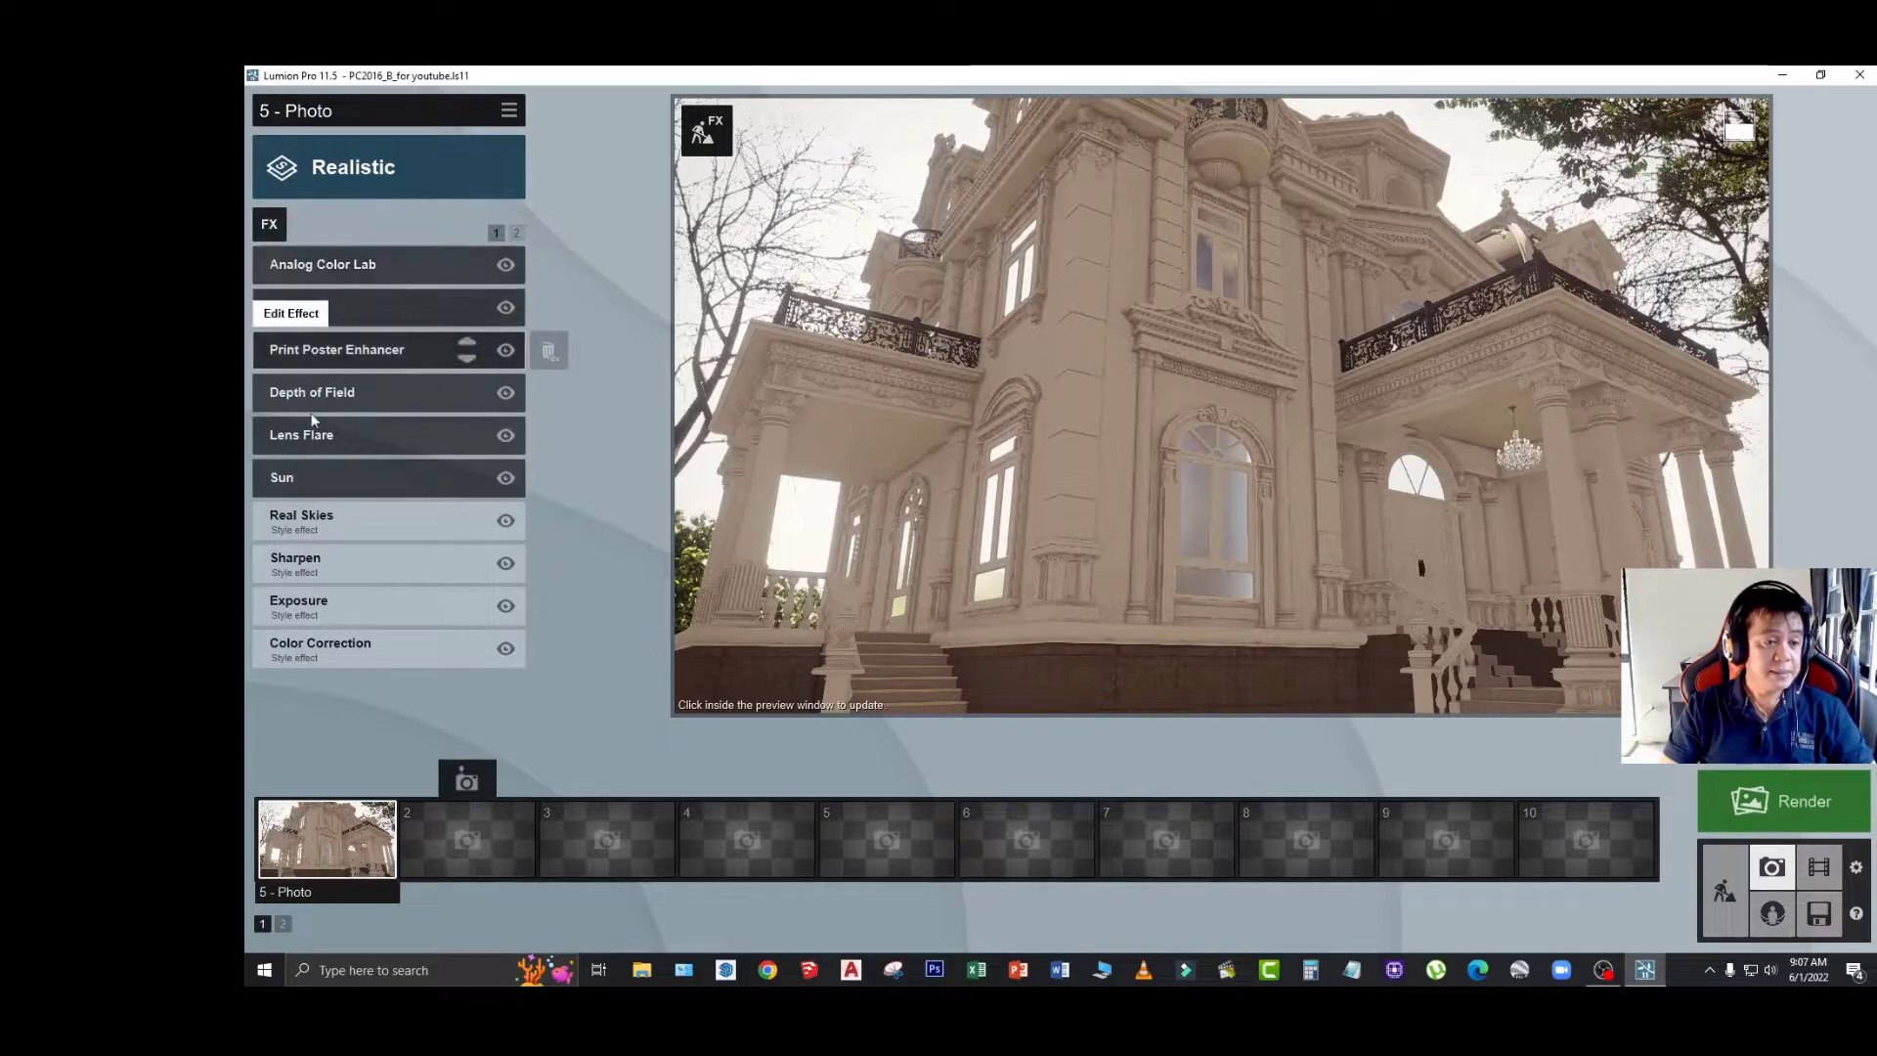
Step: Open the Sun effect and set its height to 42.93
{"action": "left_click", "coordinate": [317, 471]}
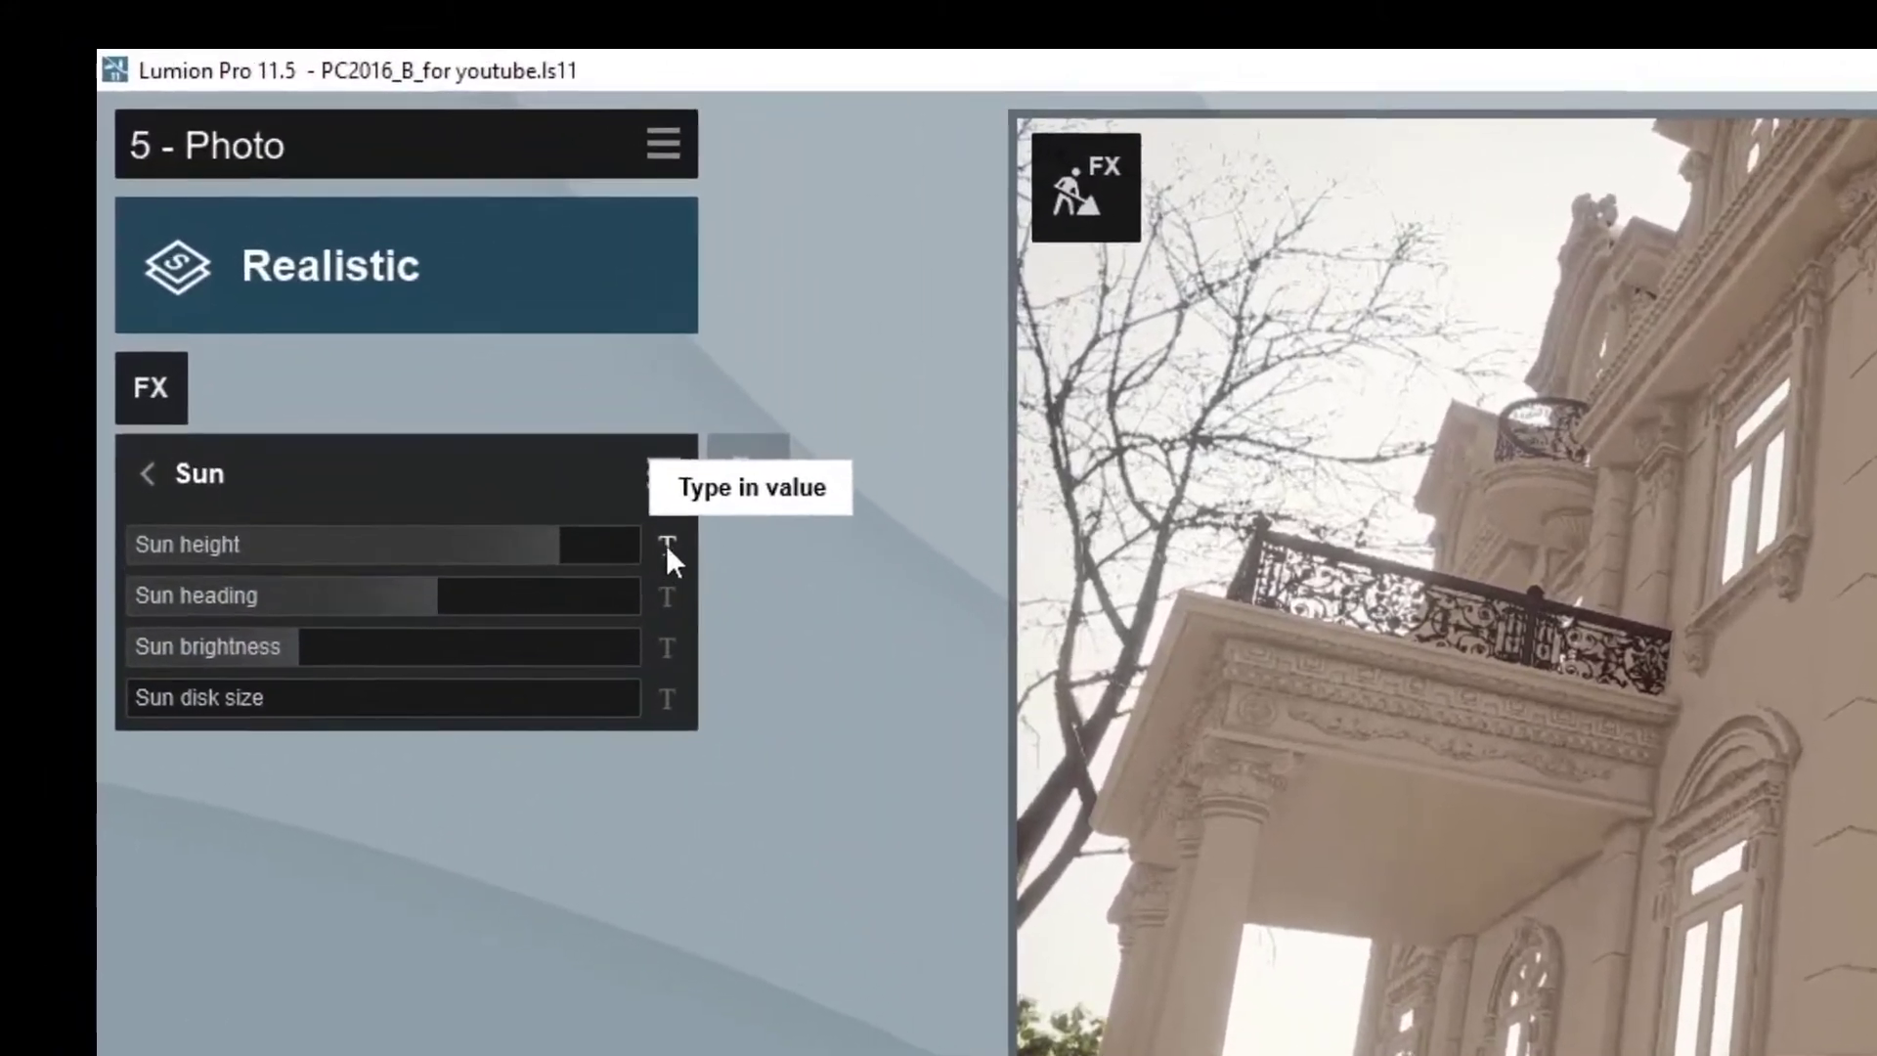
{"action": "left_click", "coordinate": [340, 278]}
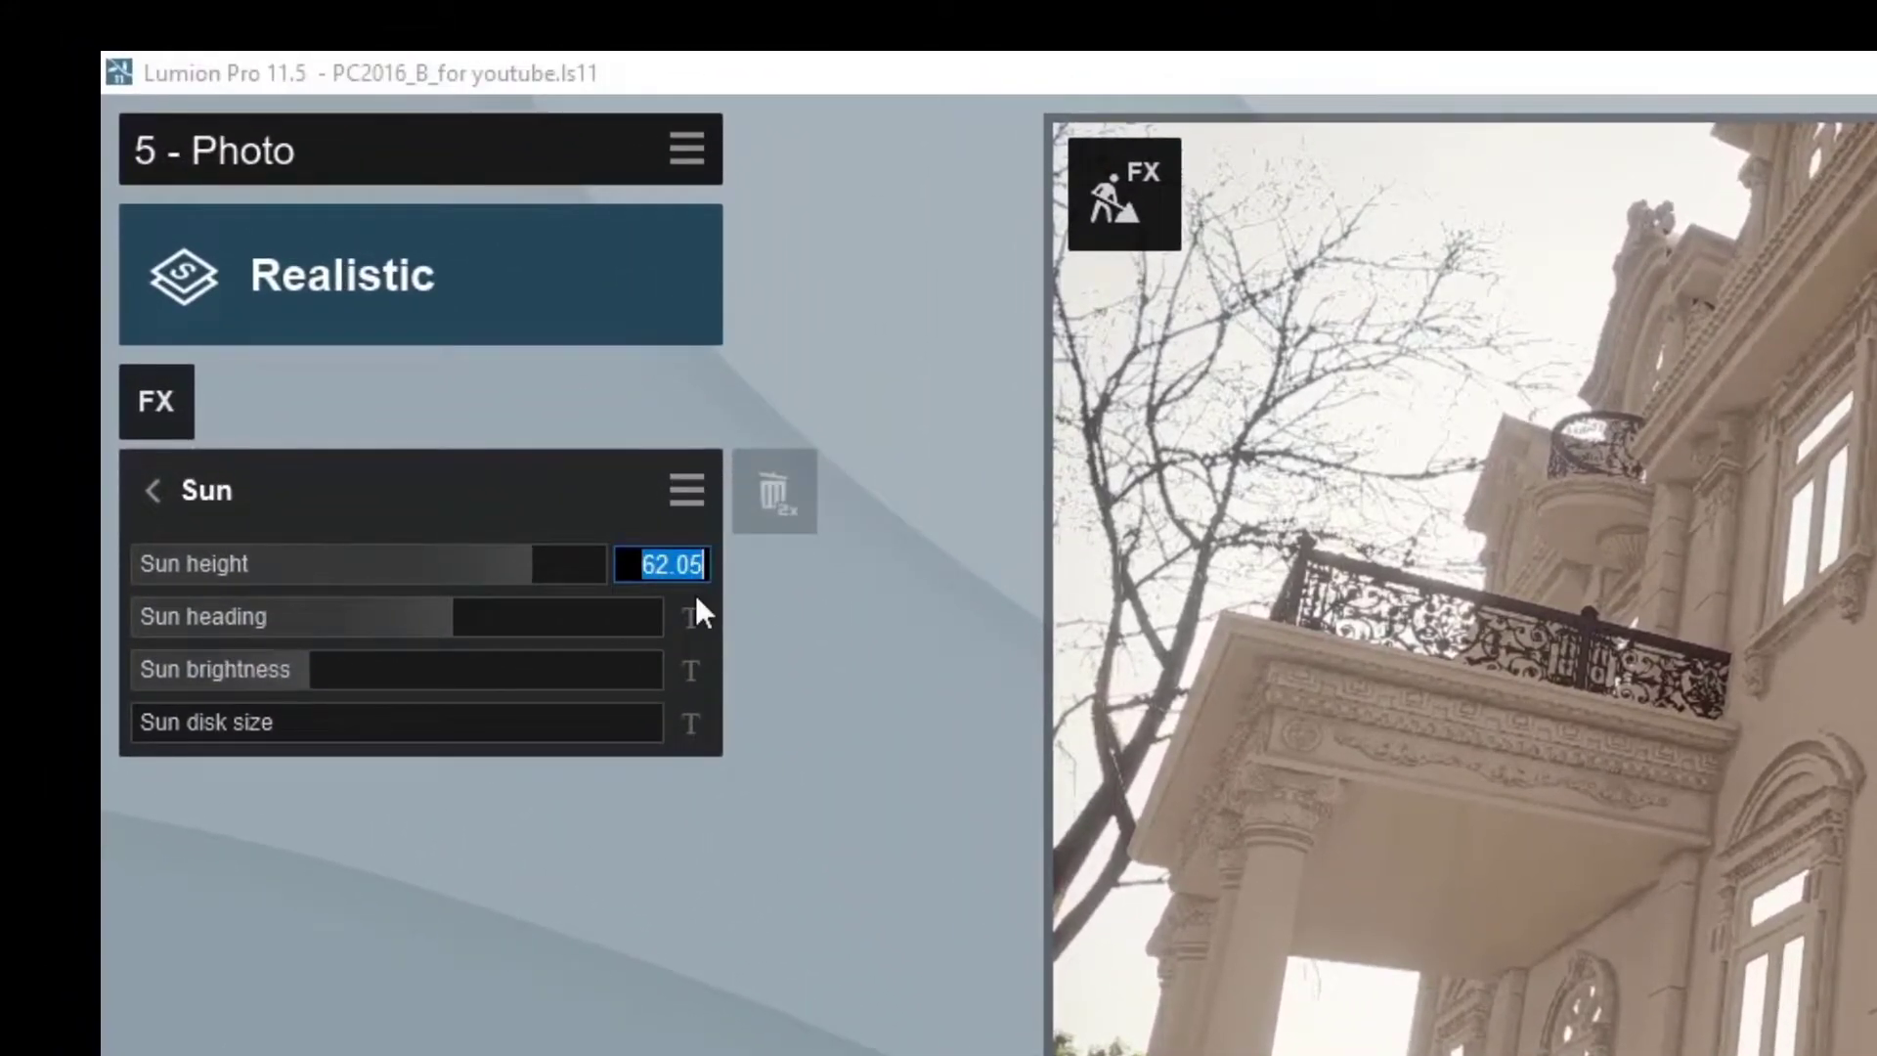
{"action": "type", "text": "2"}
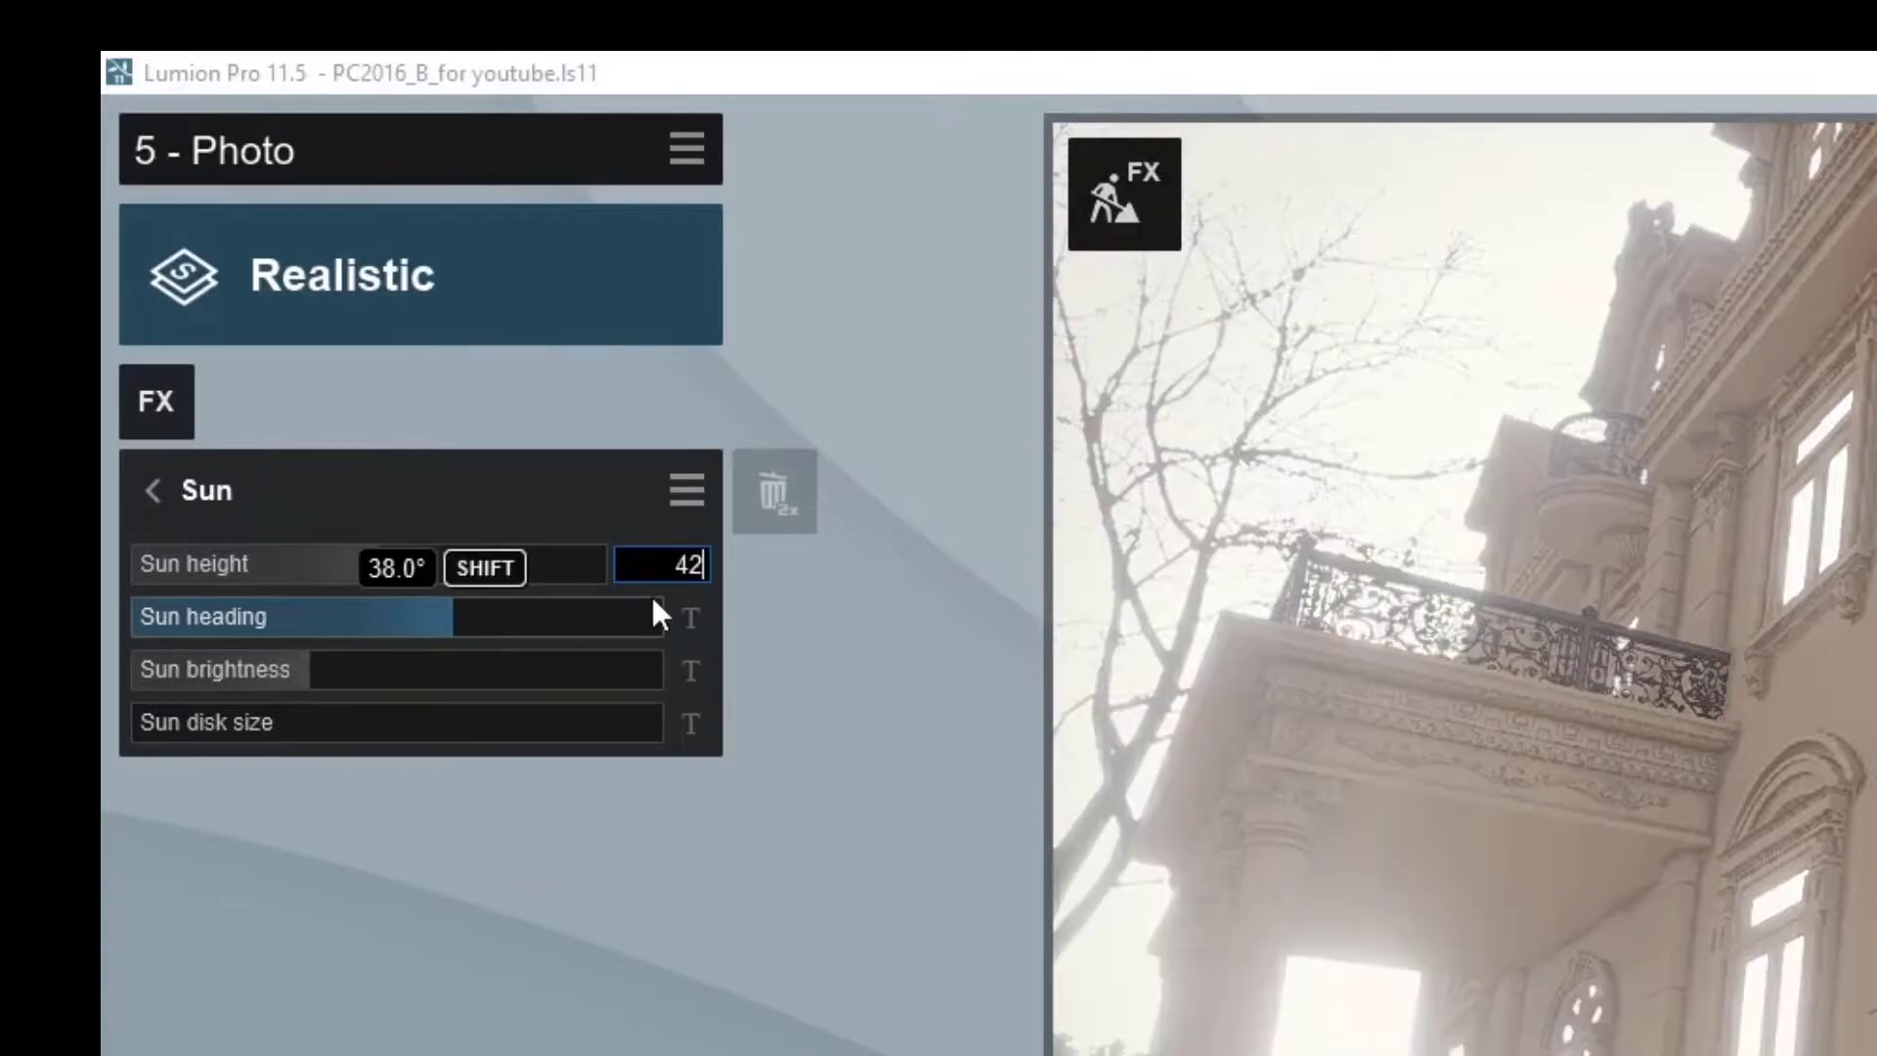
{"action": "type", "text": ".93"}
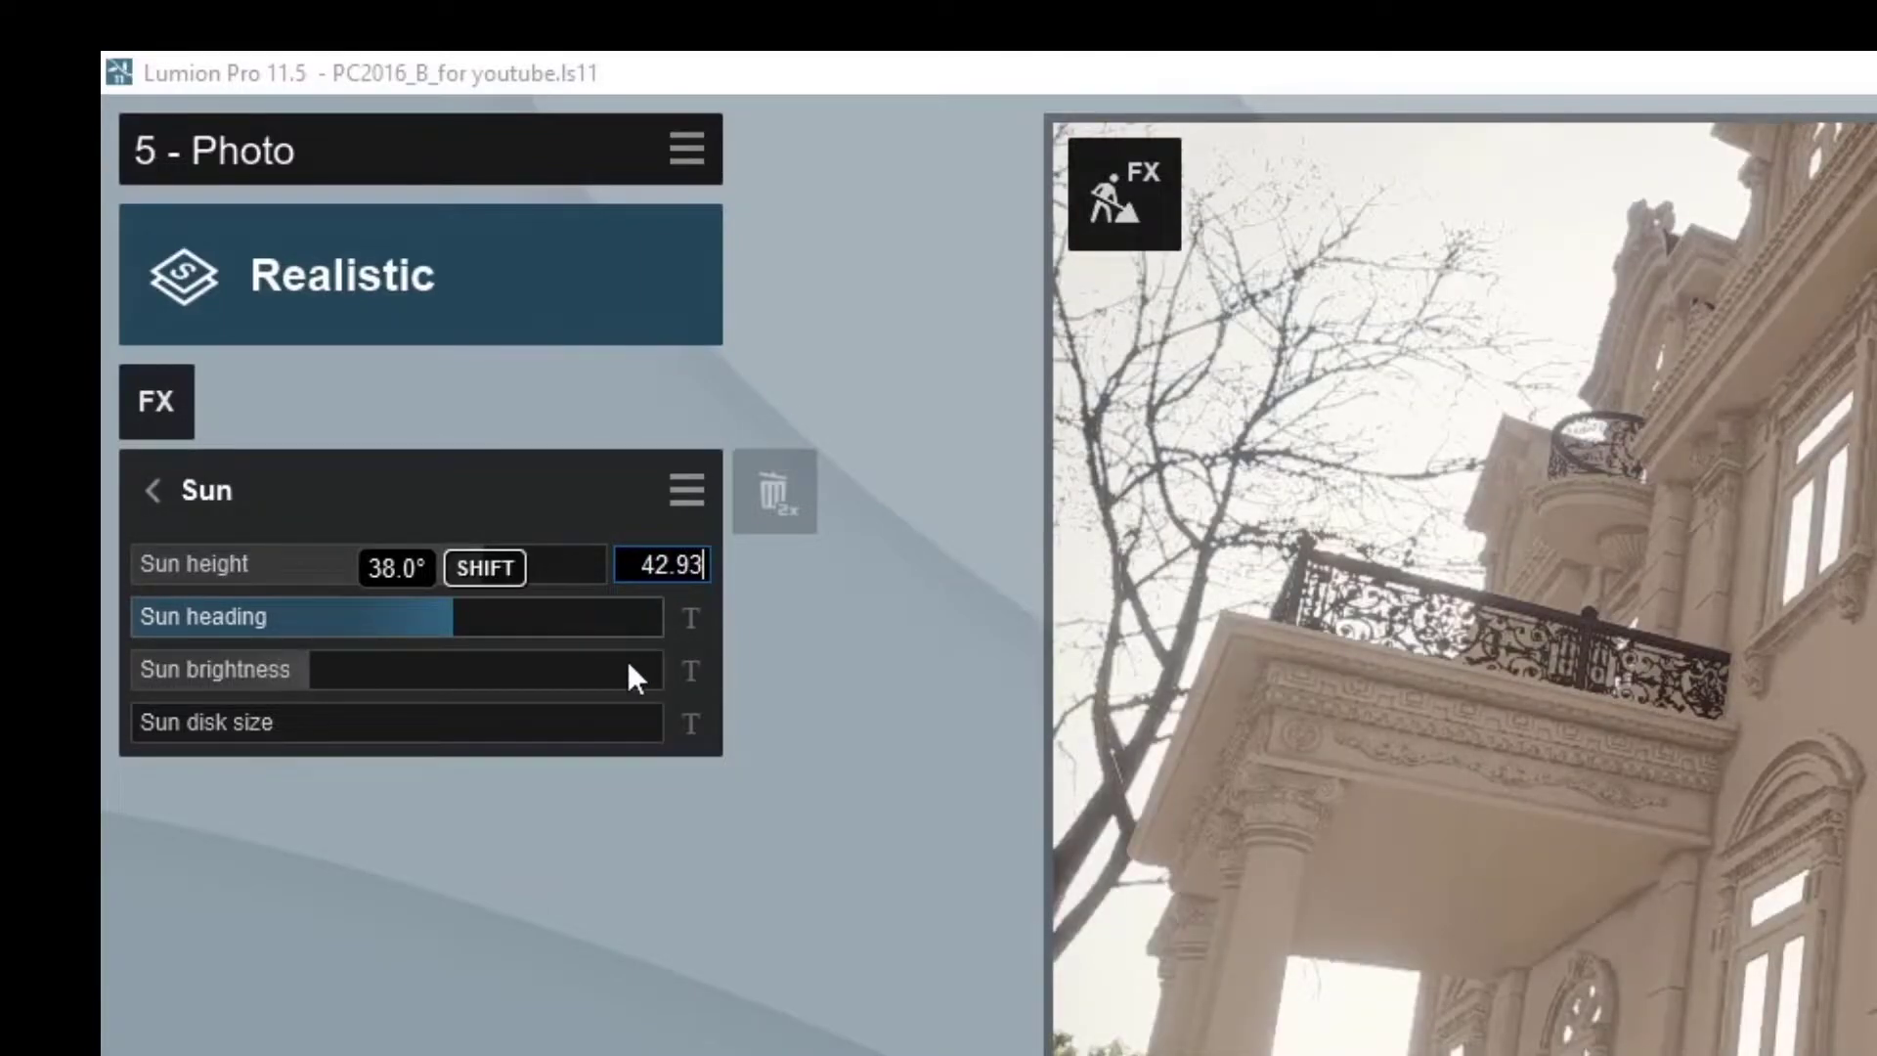
{"action": "key", "text": "Return"}
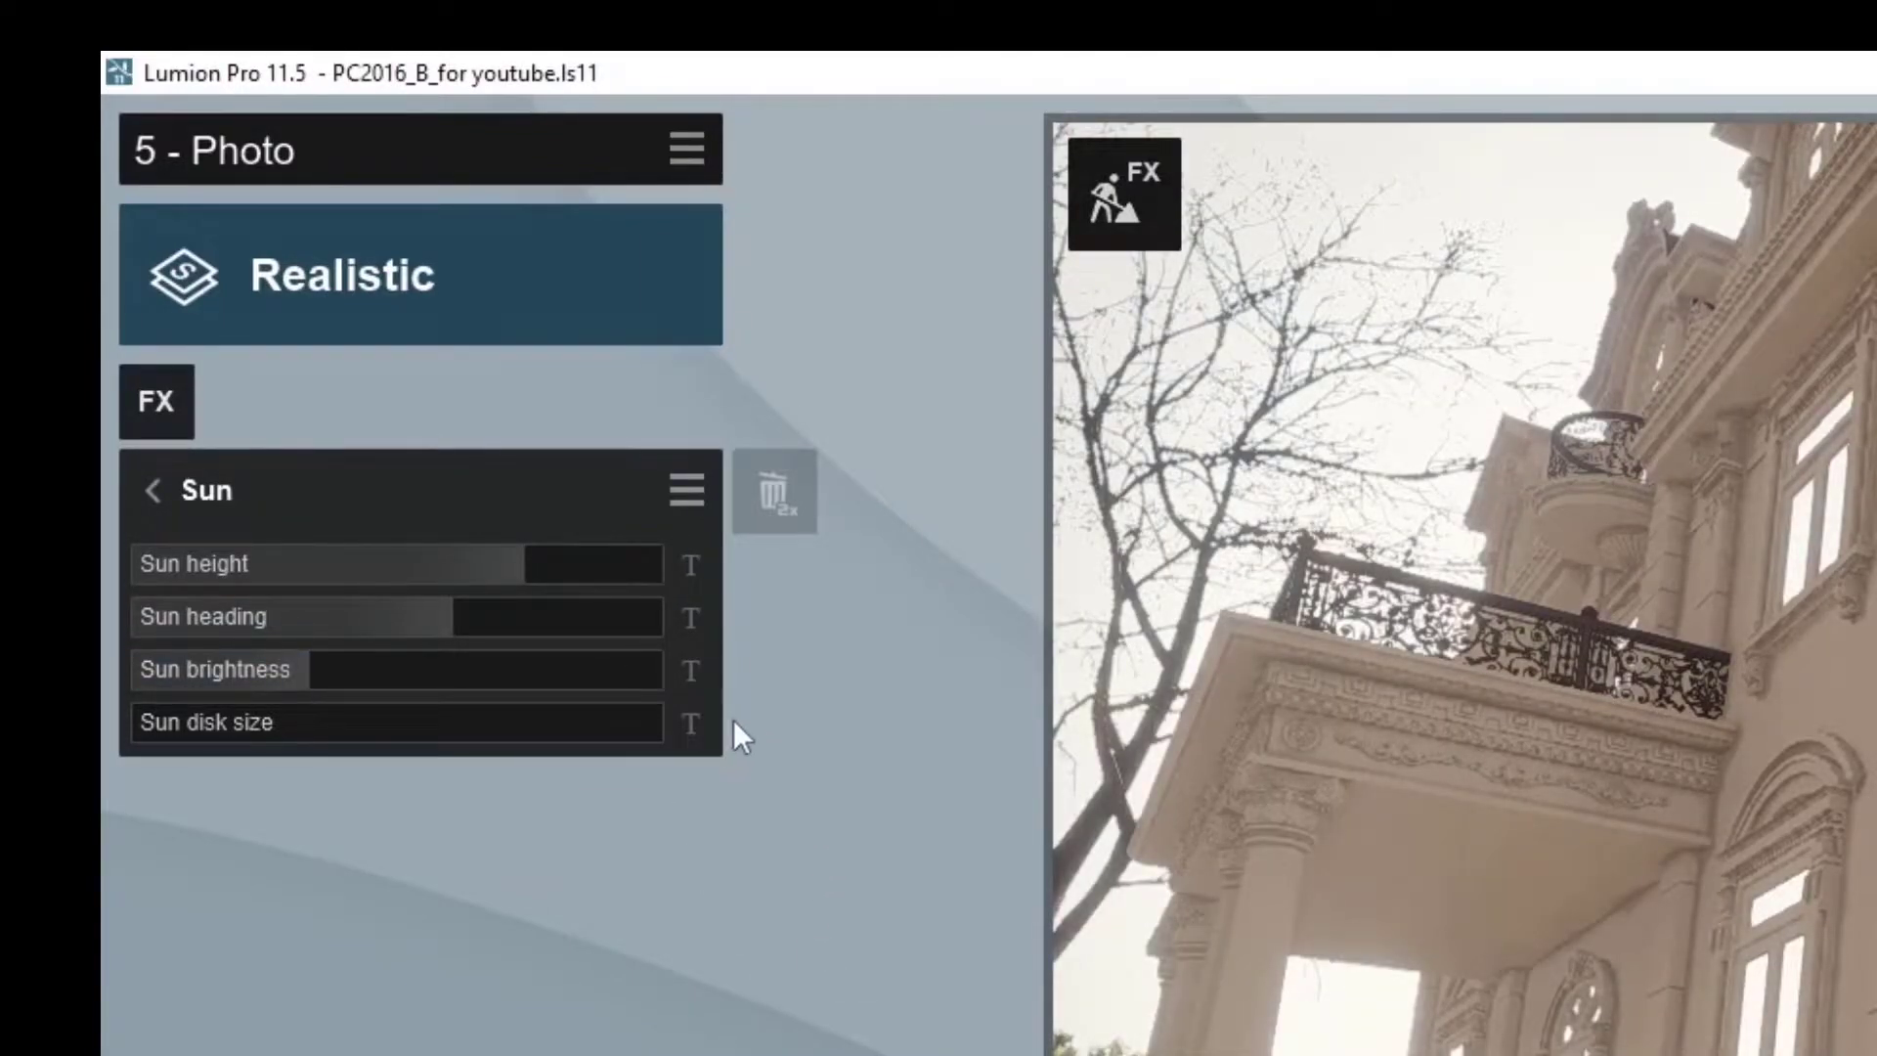
Step: Set sun heading to 150.74 and brightness to 0.1, then return to the effects list
{"action": "left_click", "coordinate": [695, 622]}
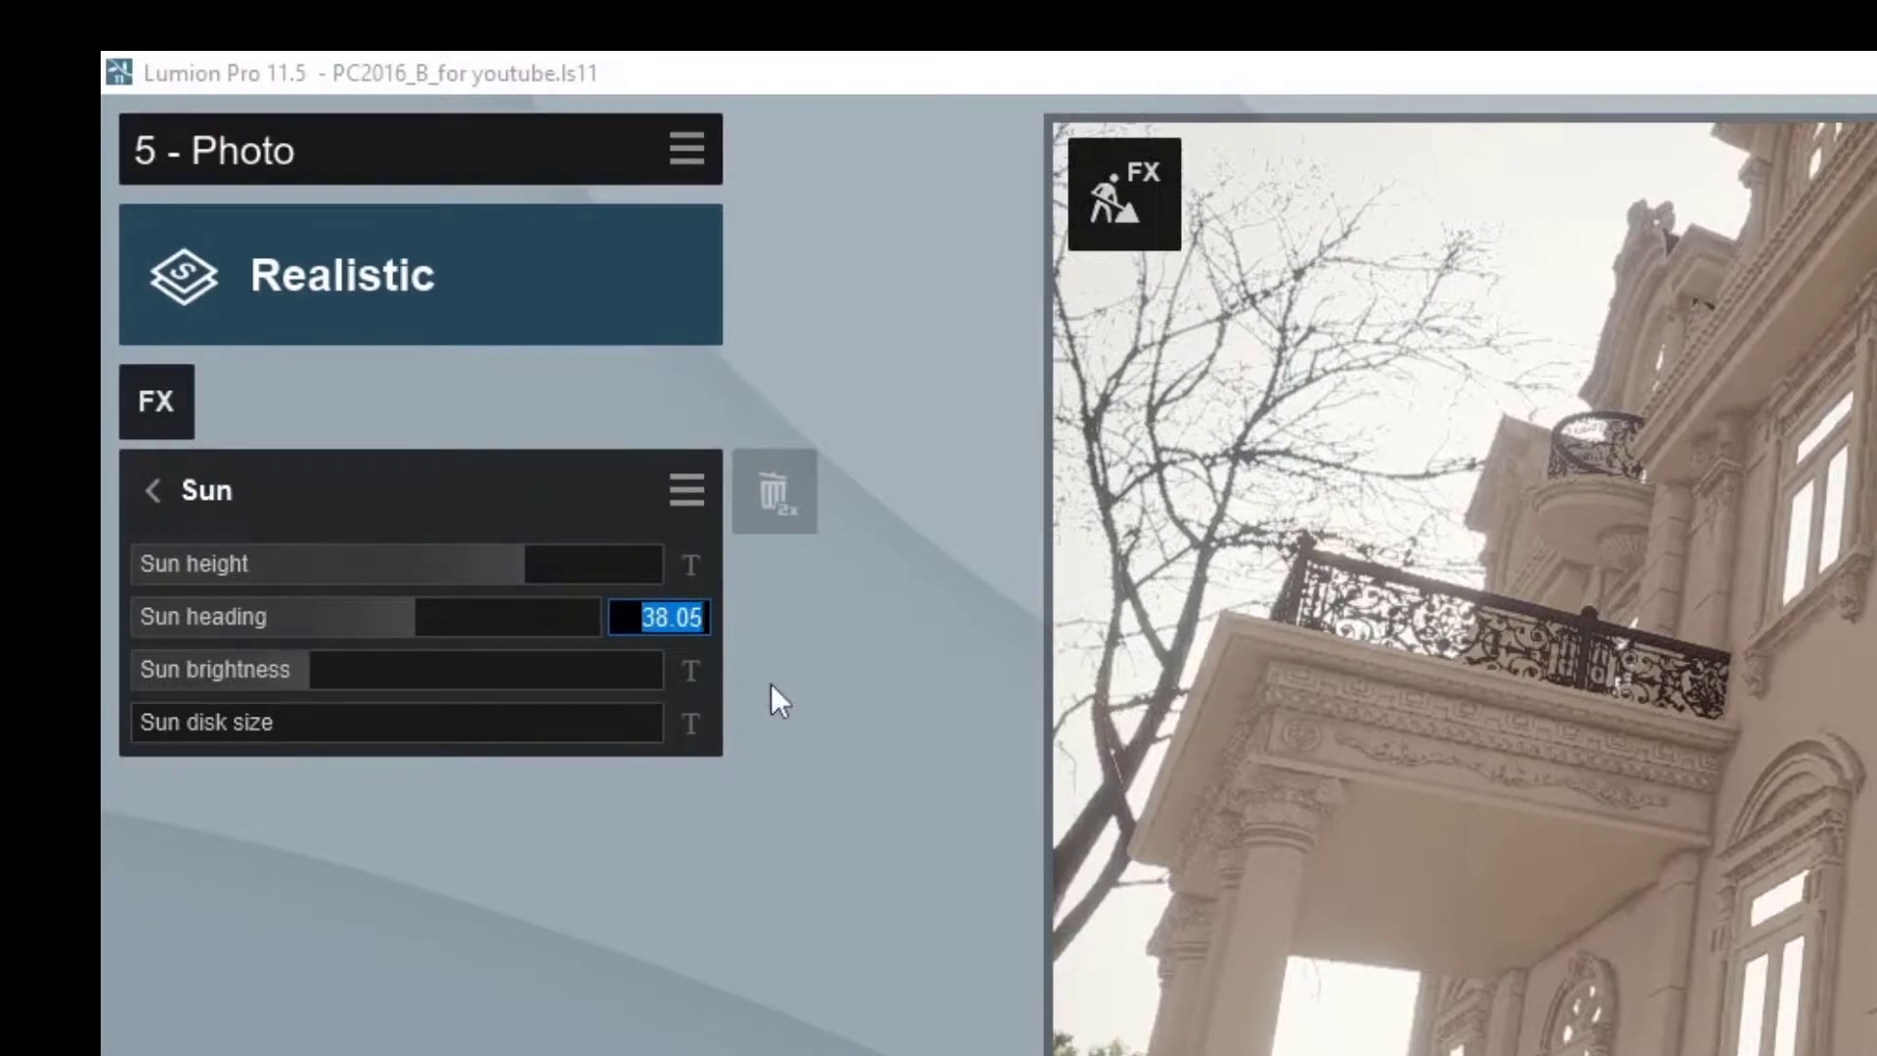
{"action": "type", "text": "1"}
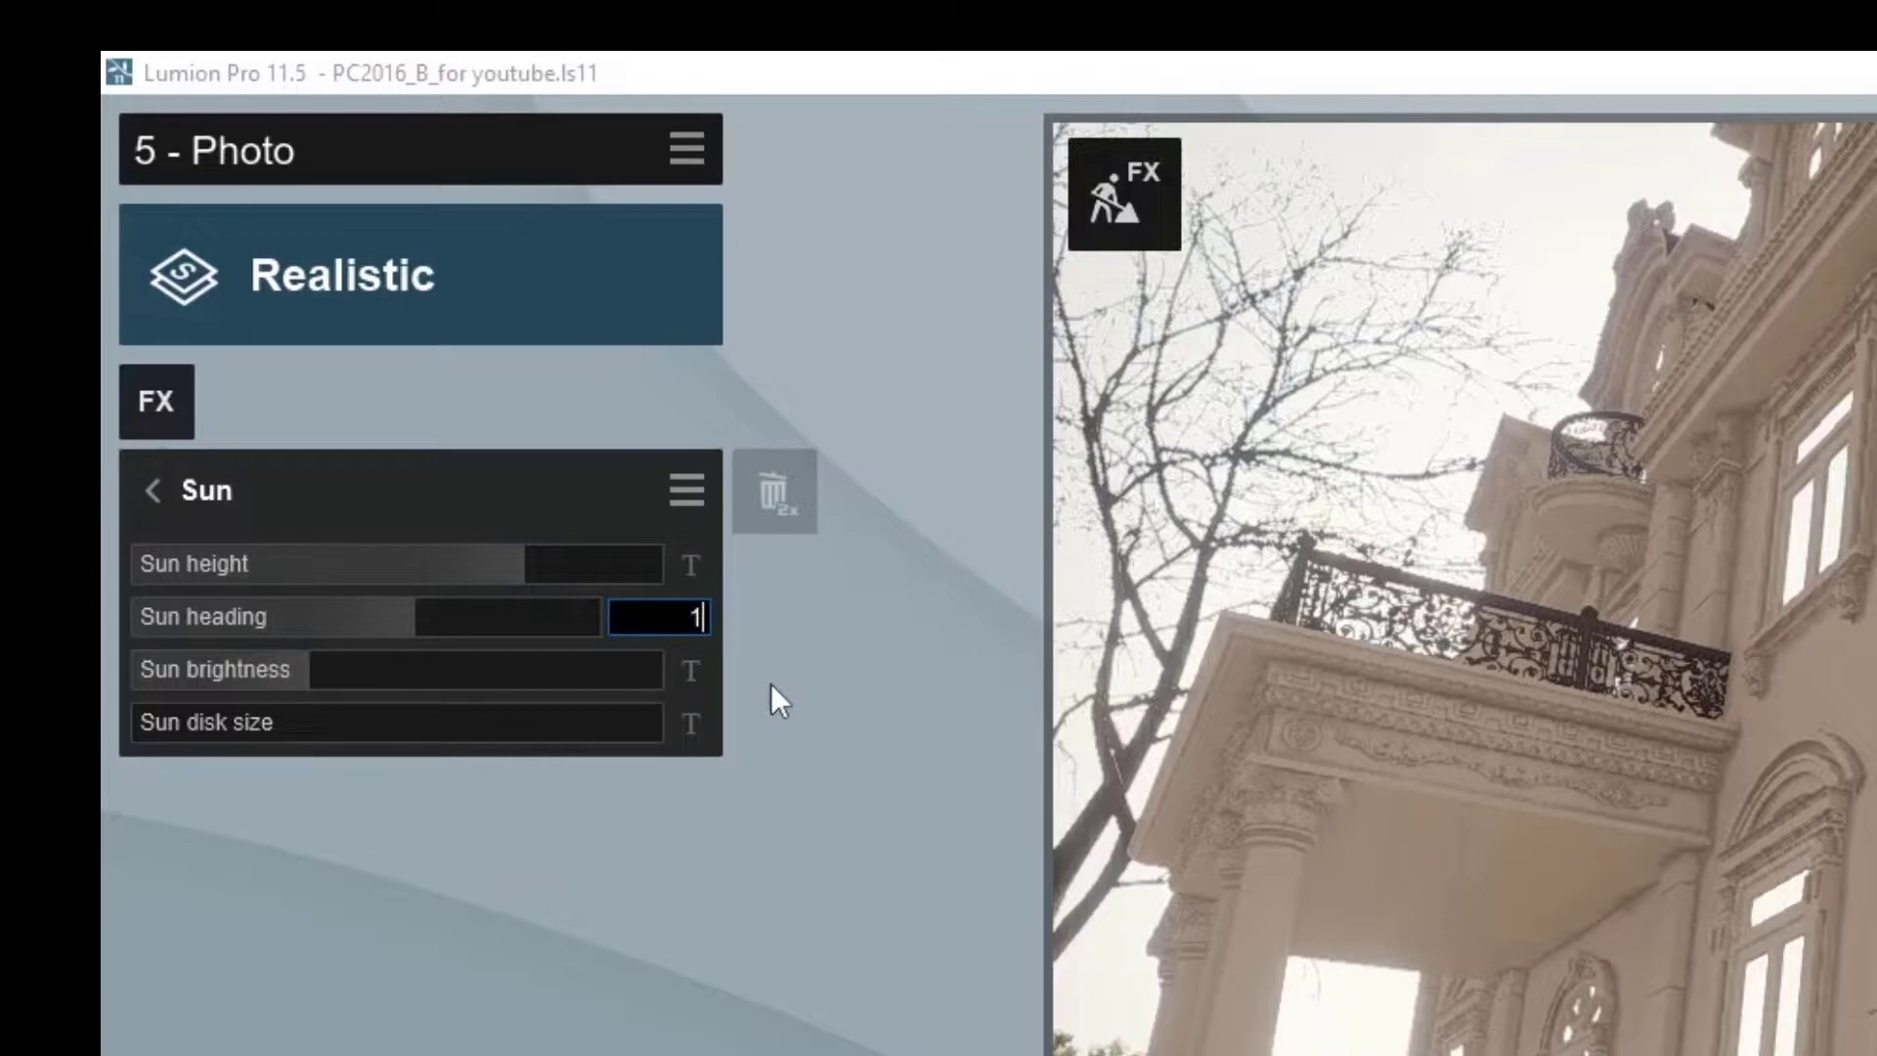
{"action": "type", "text": "50.74"}
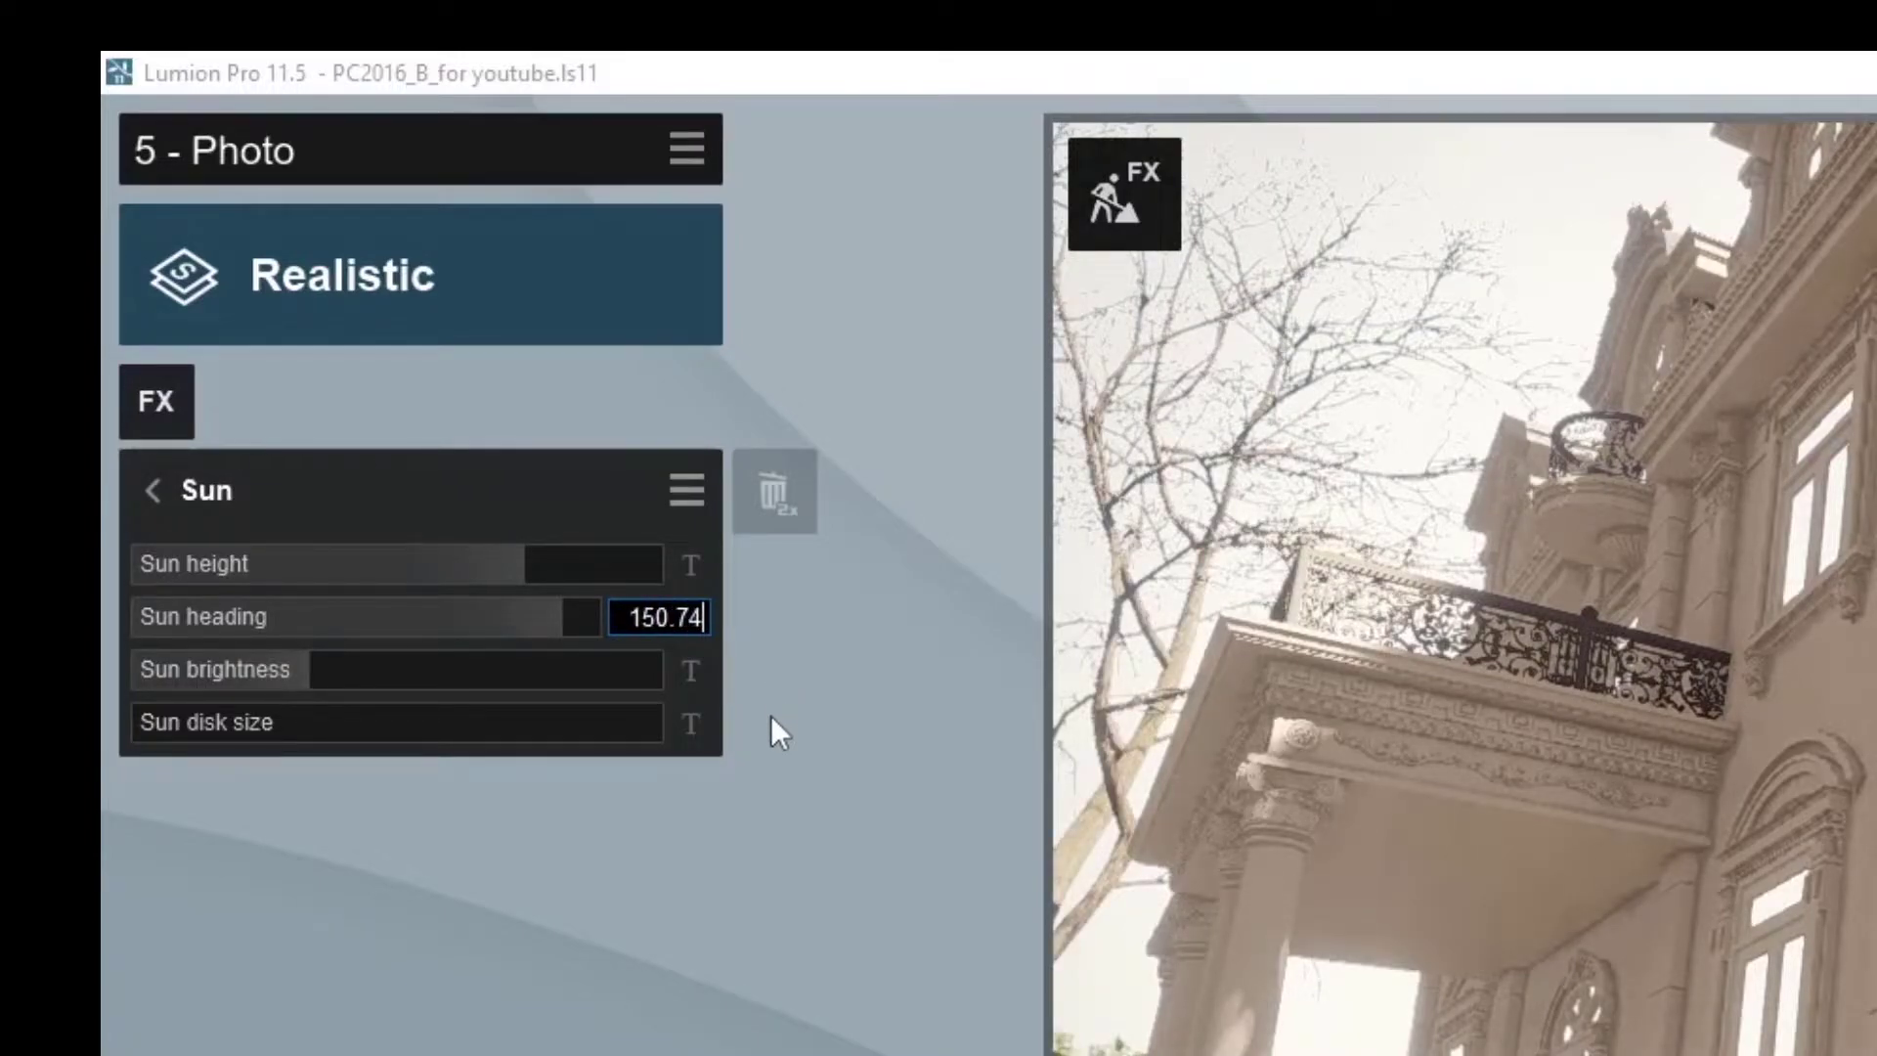
{"action": "key", "text": "Return"}
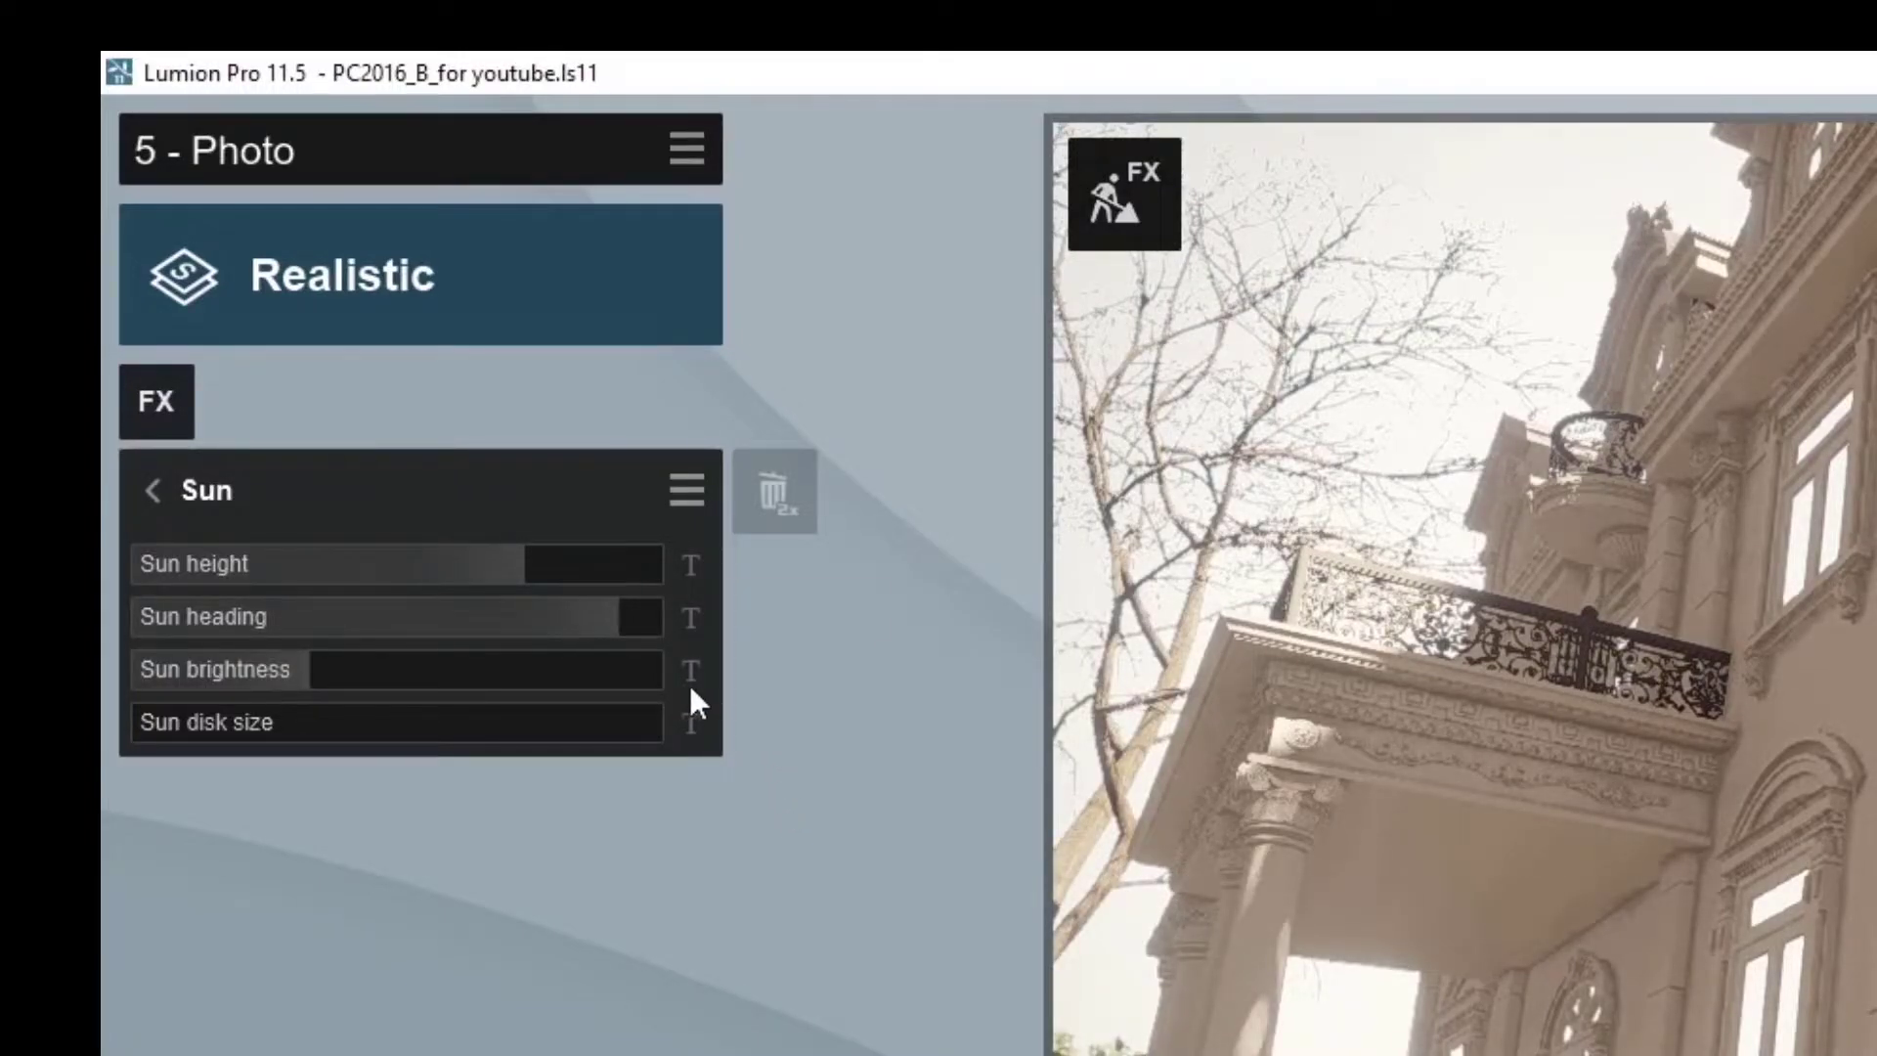
{"action": "left_click", "coordinate": [689, 675]}
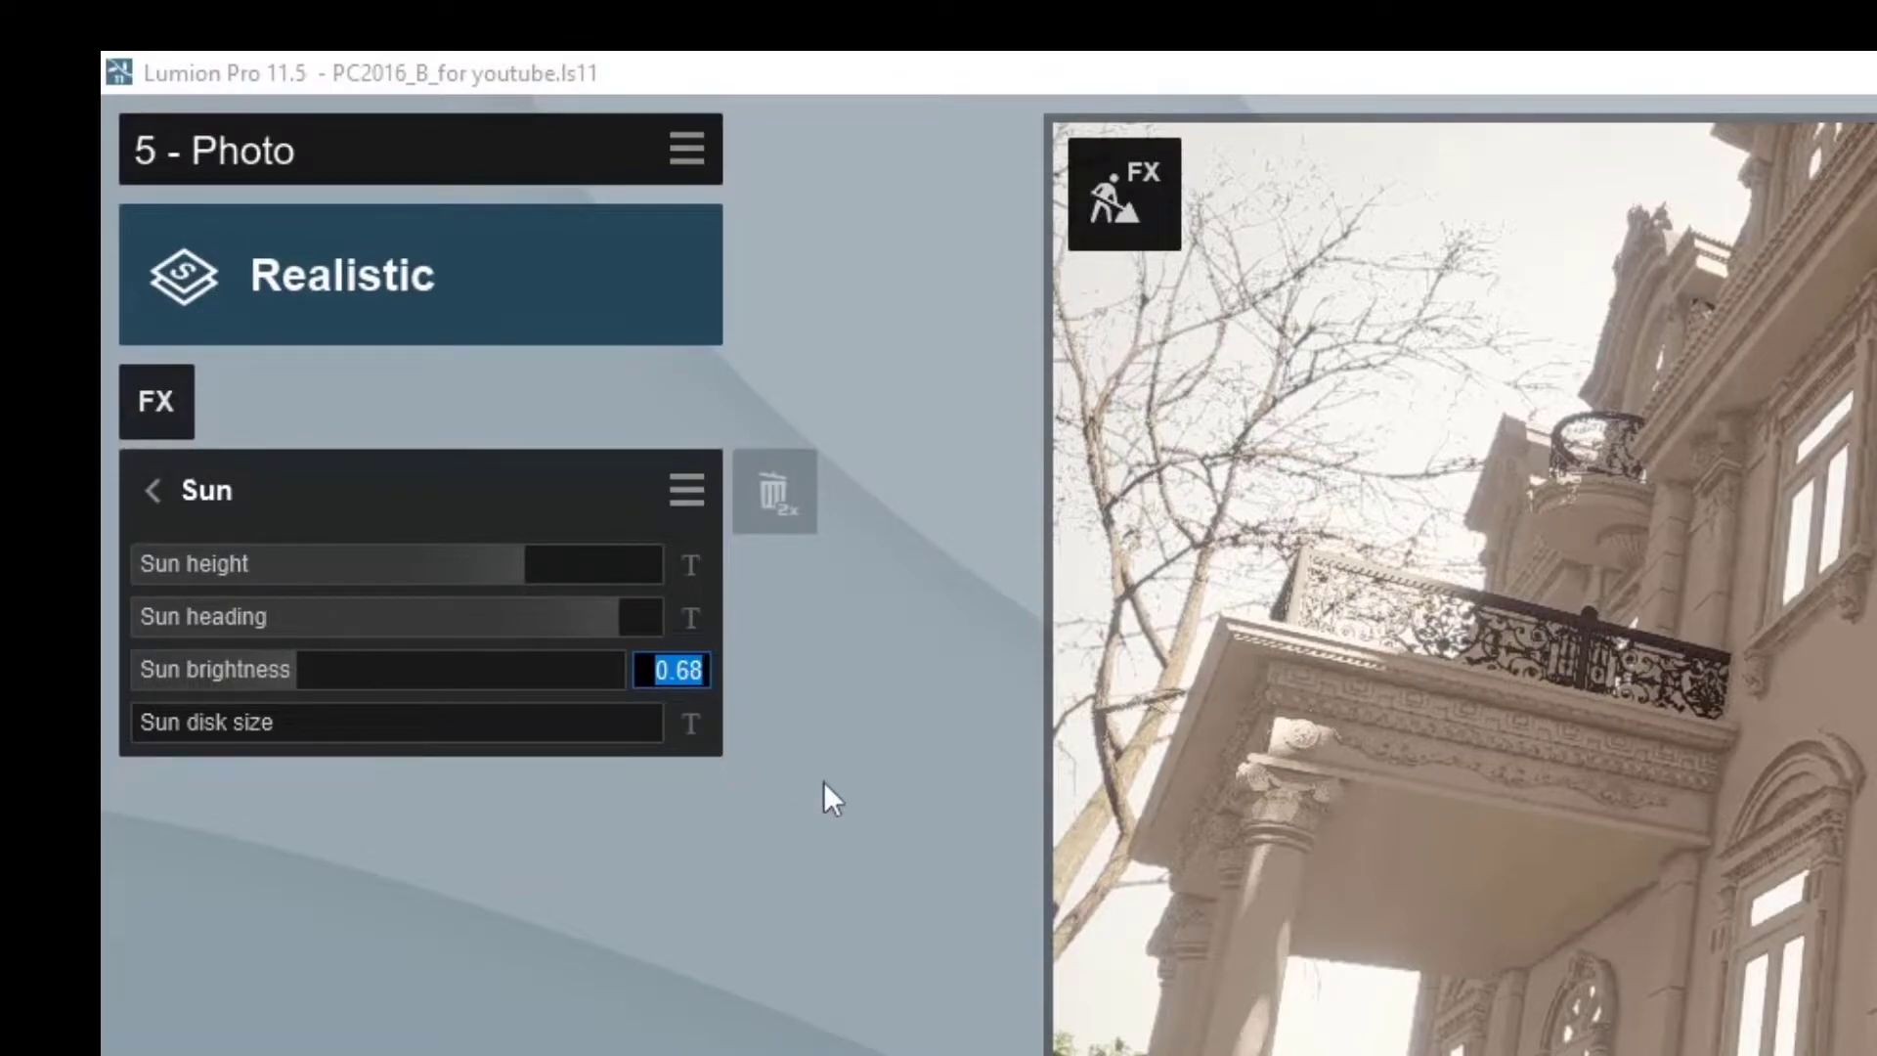
{"action": "type", "text": ".1"}
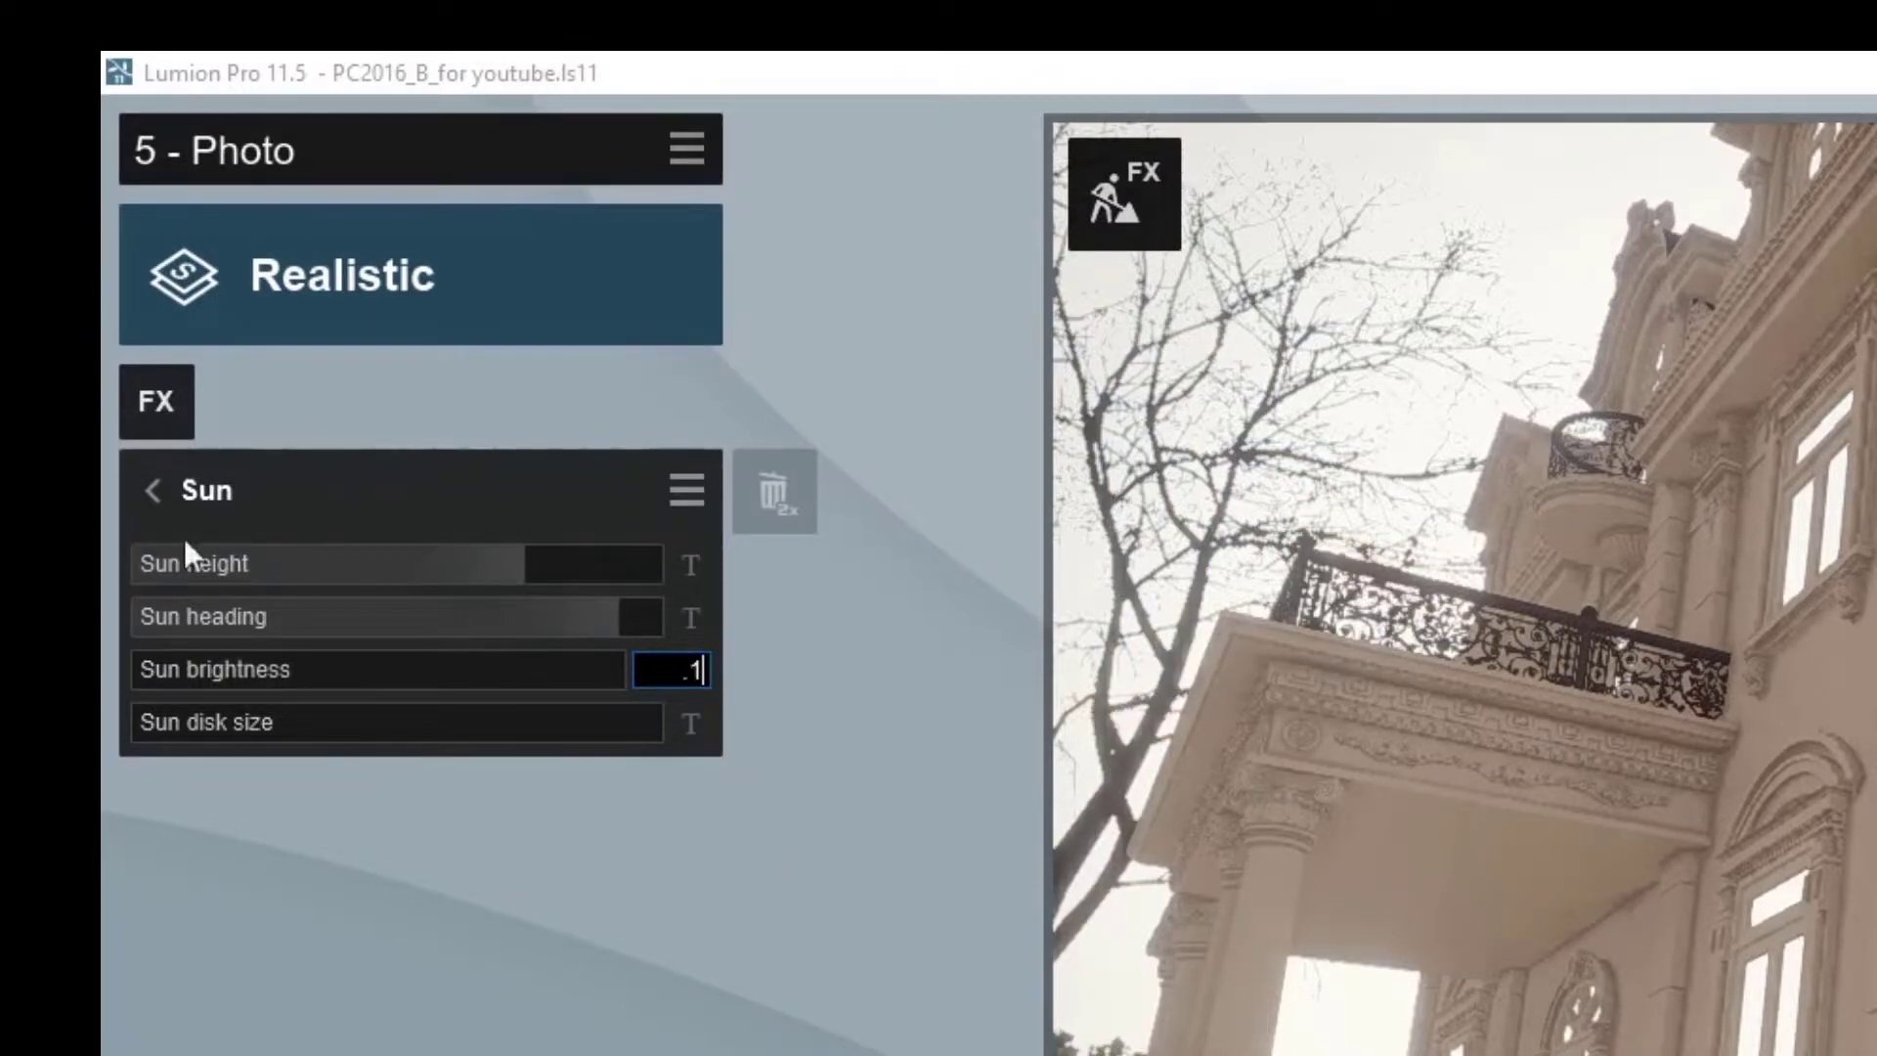
{"action": "left_click", "coordinate": [153, 488]}
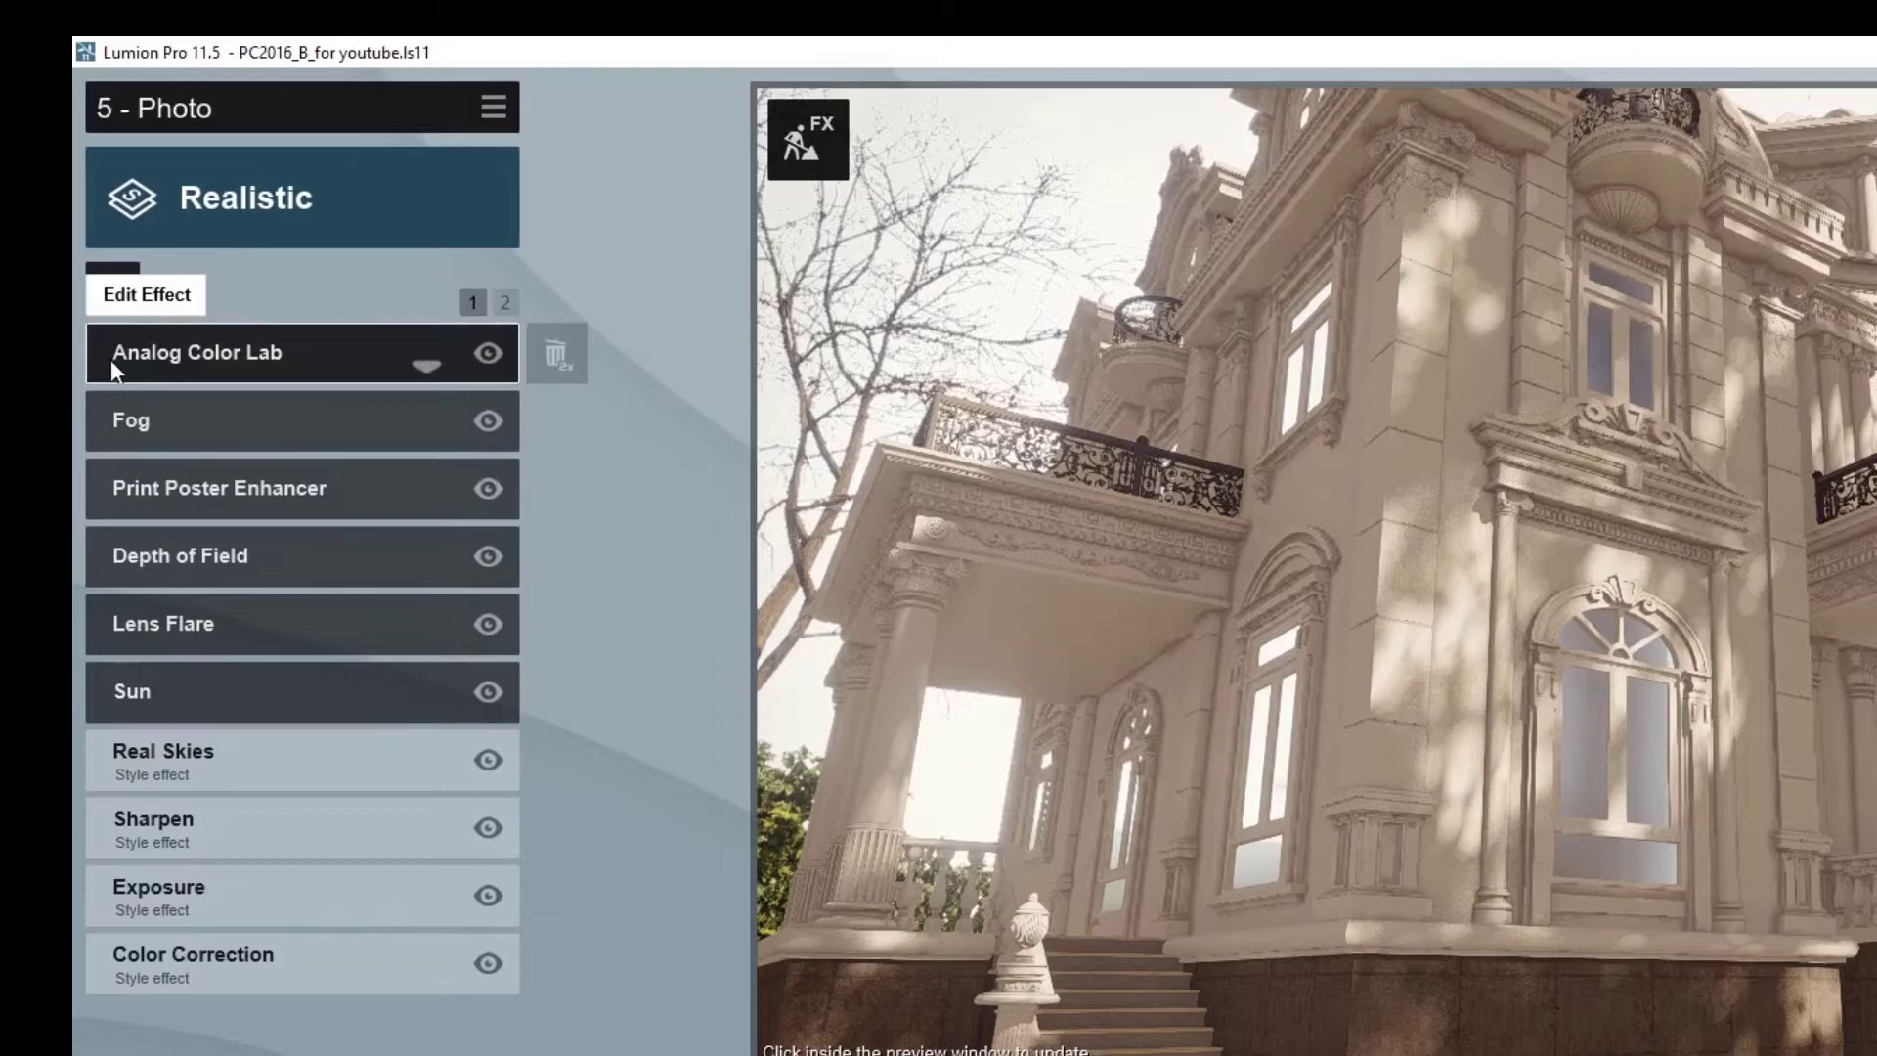
Step: Turn the Real Skies heading to 56.61, keeping both brightness values at 1.00, then return
{"action": "left_click", "coordinate": [232, 767]}
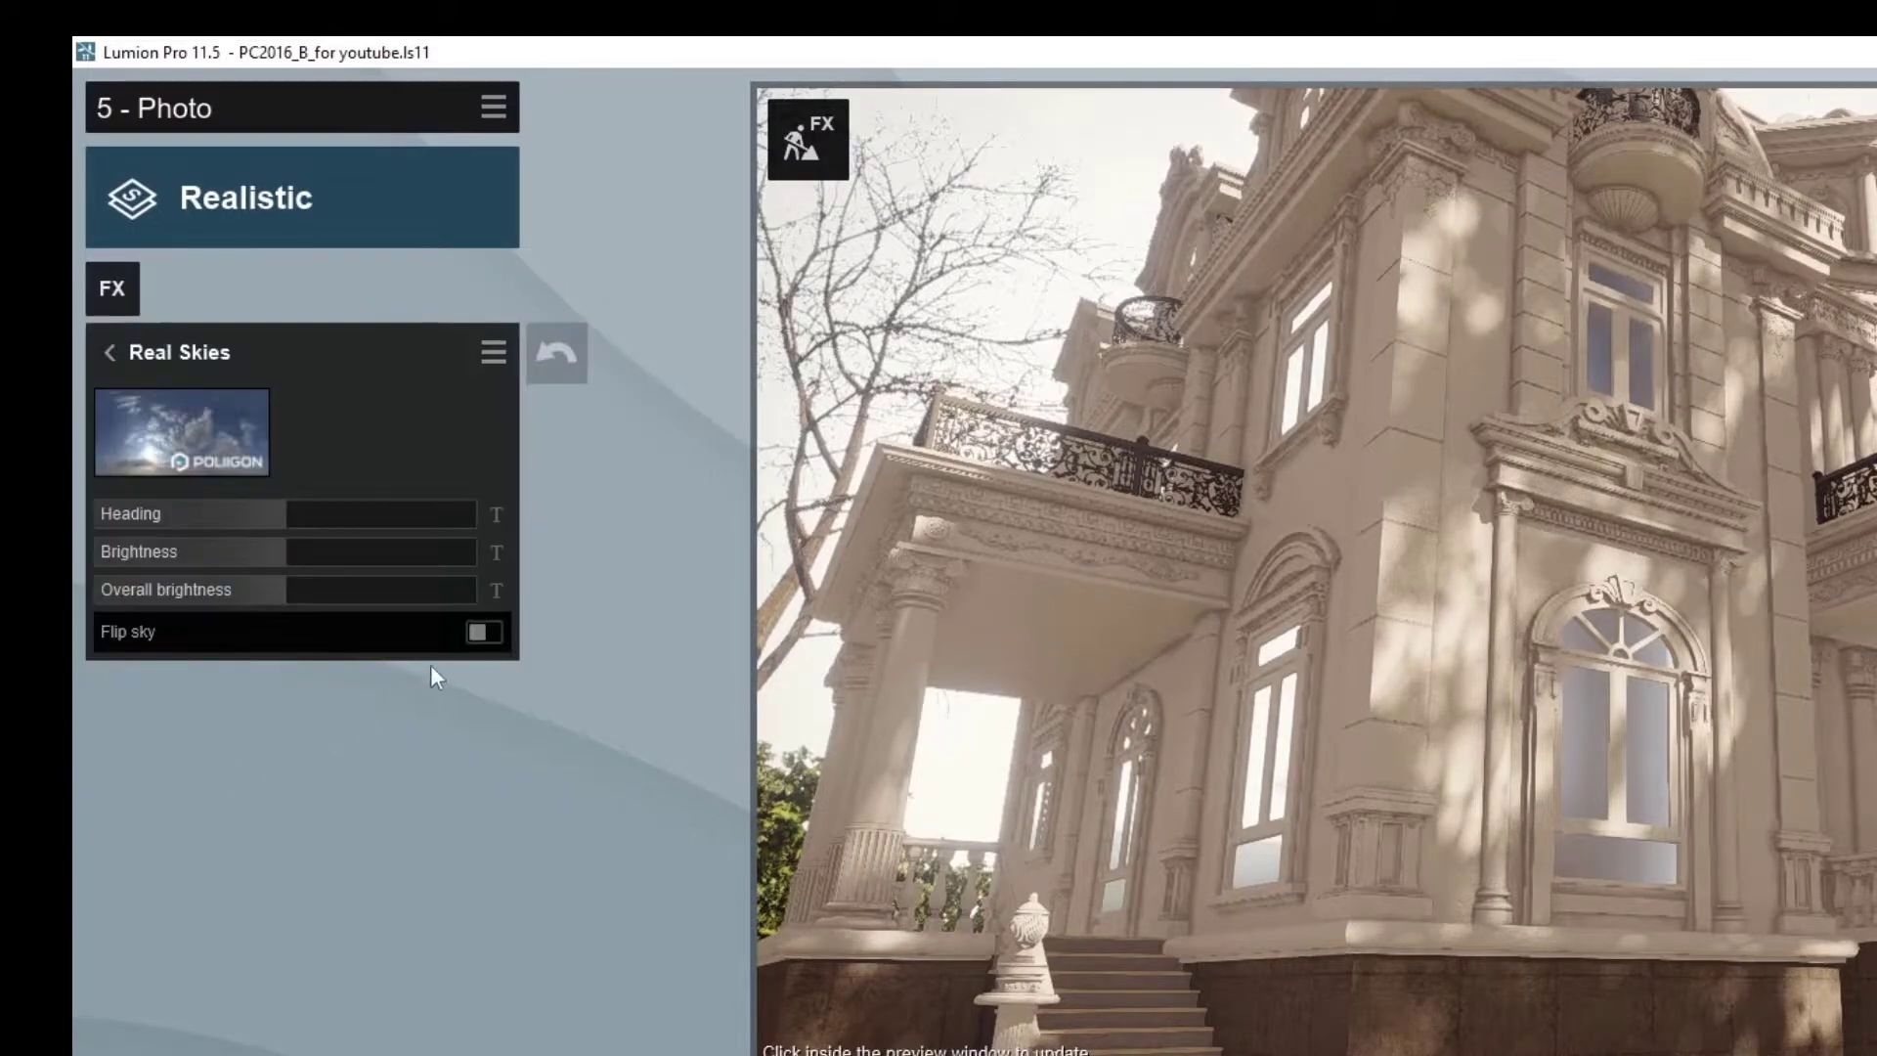
{"action": "left_click", "coordinate": [505, 512]}
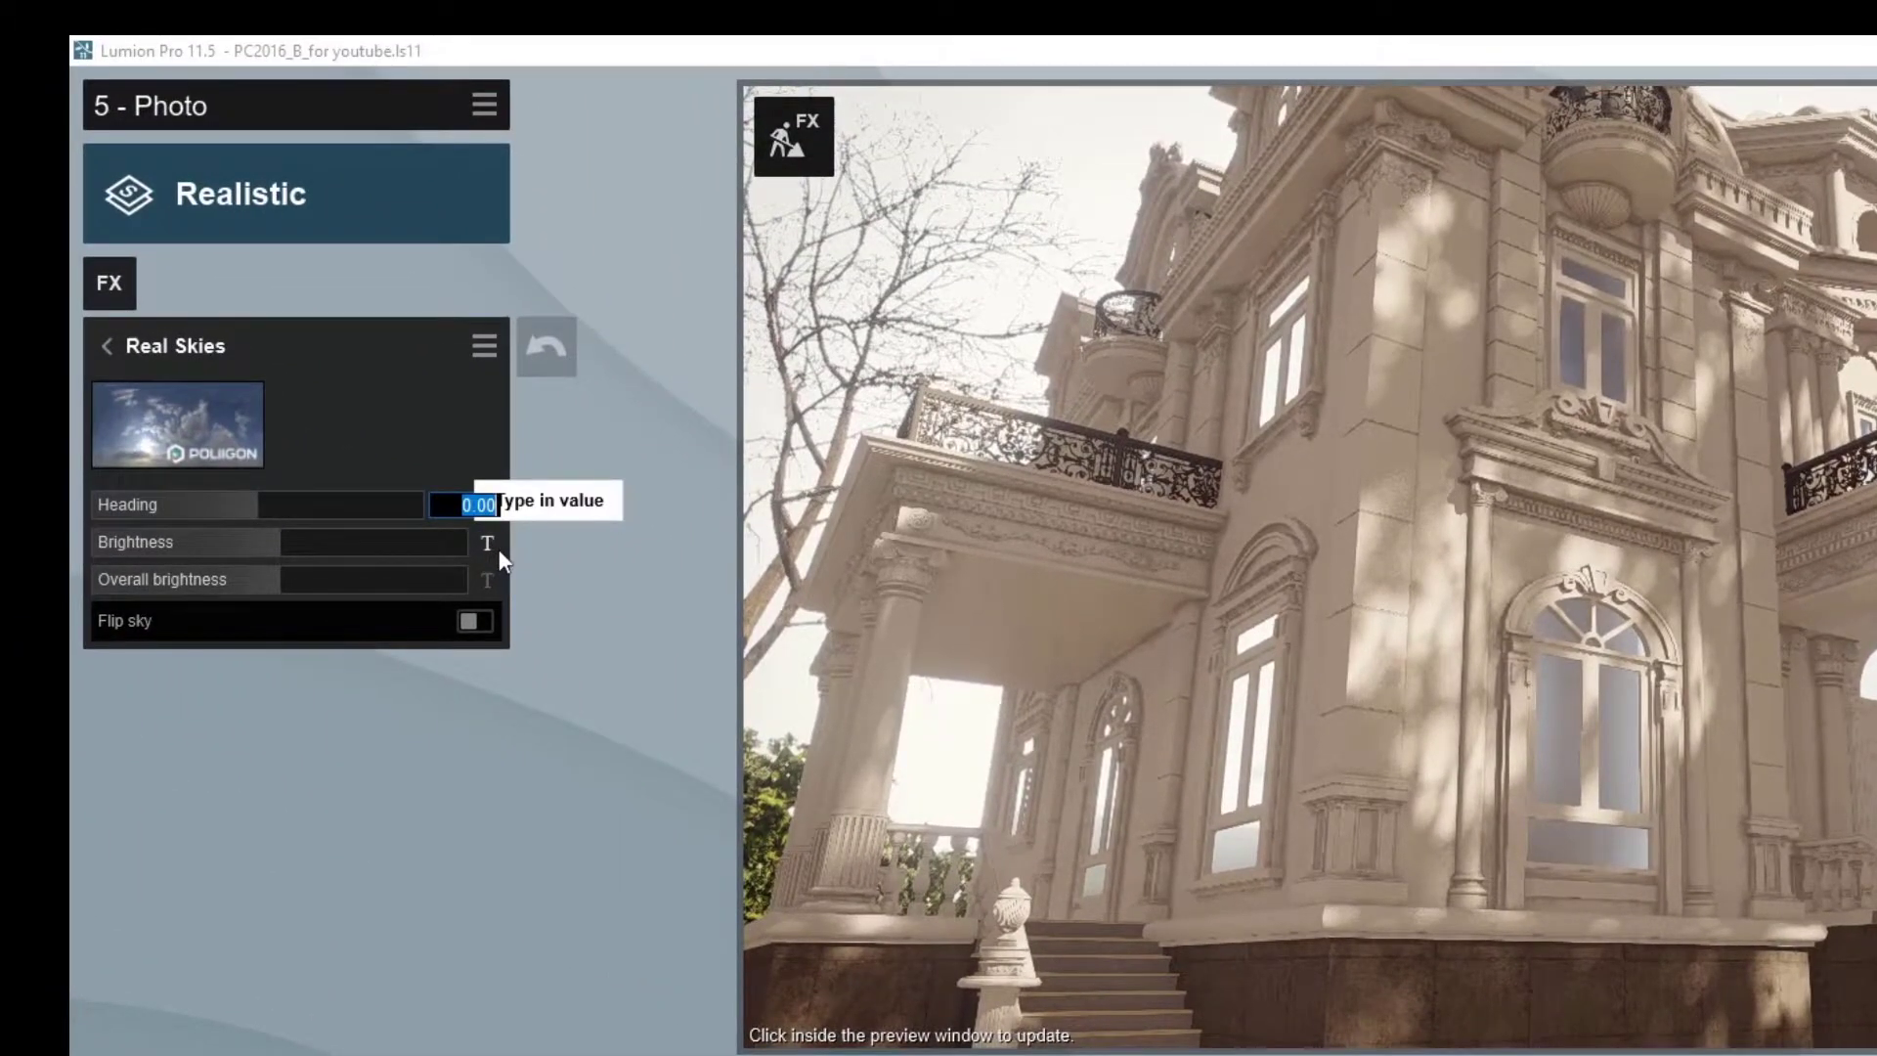
{"action": "type", "text": "56"}
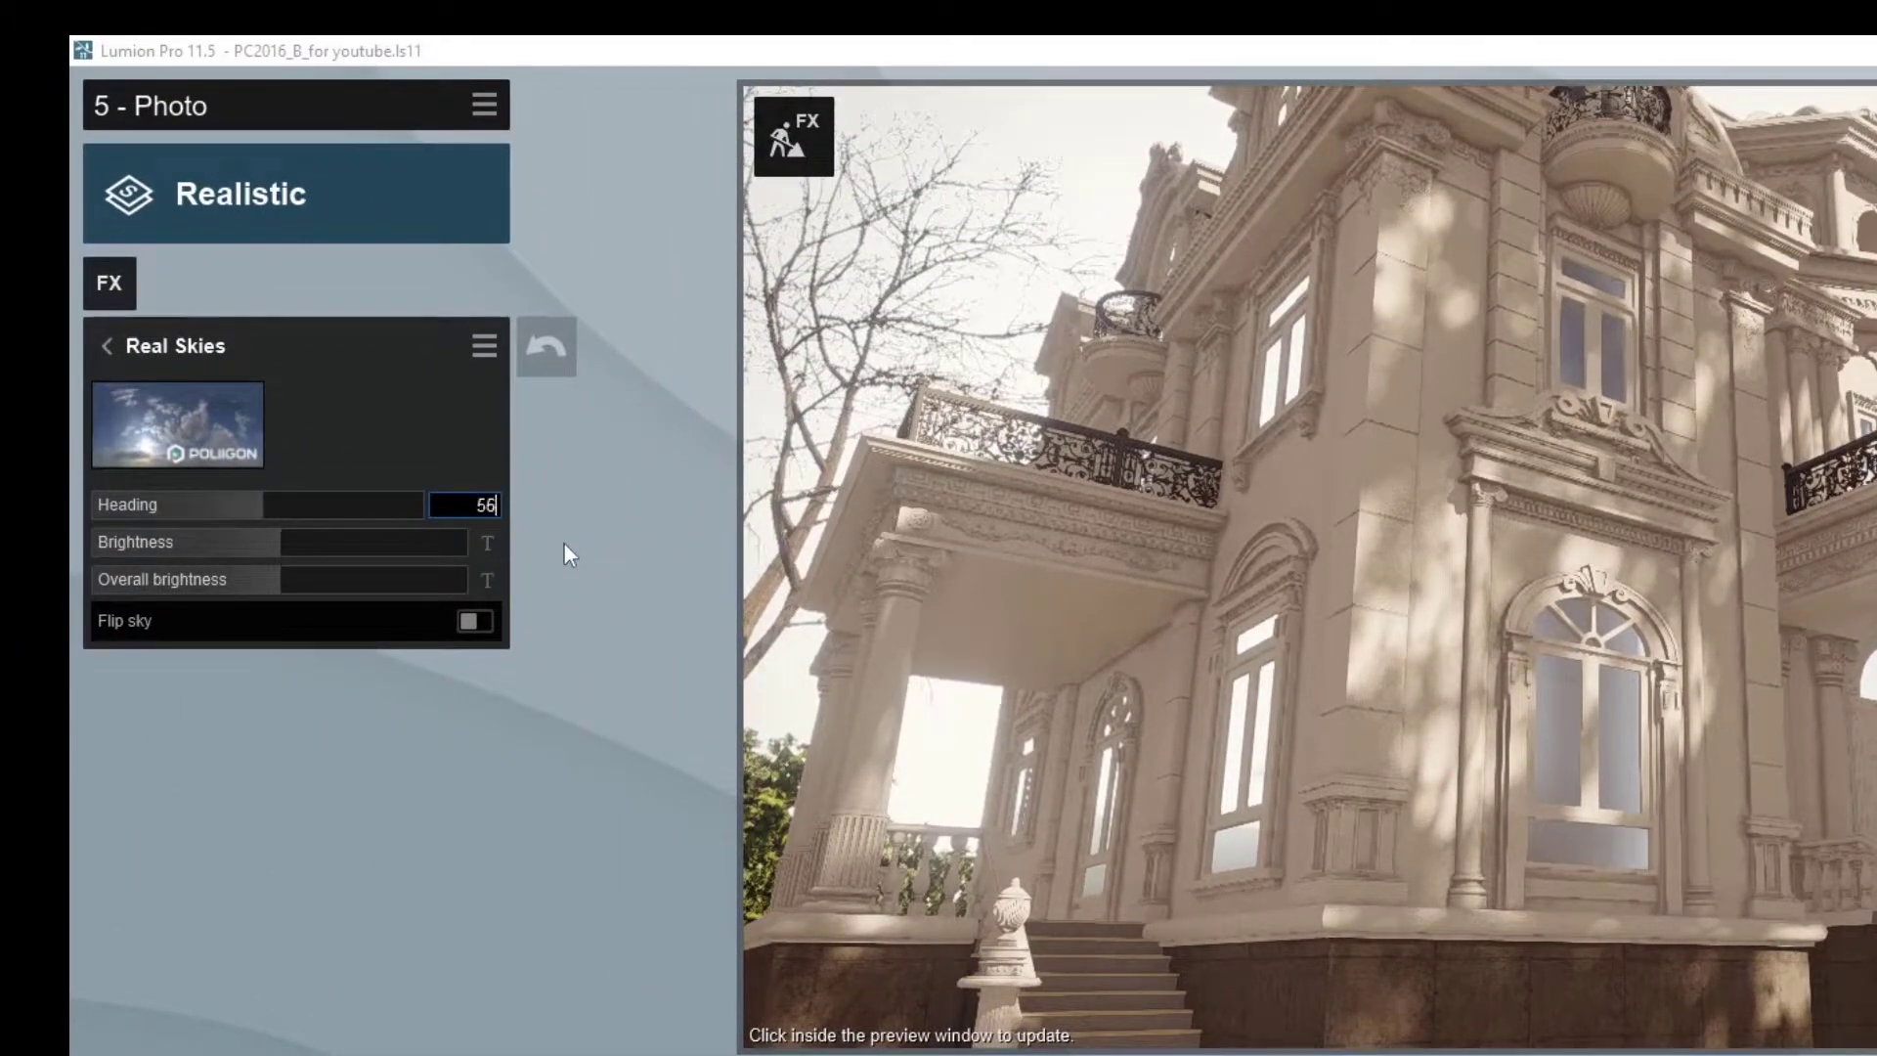
{"action": "type", "text": ".61"}
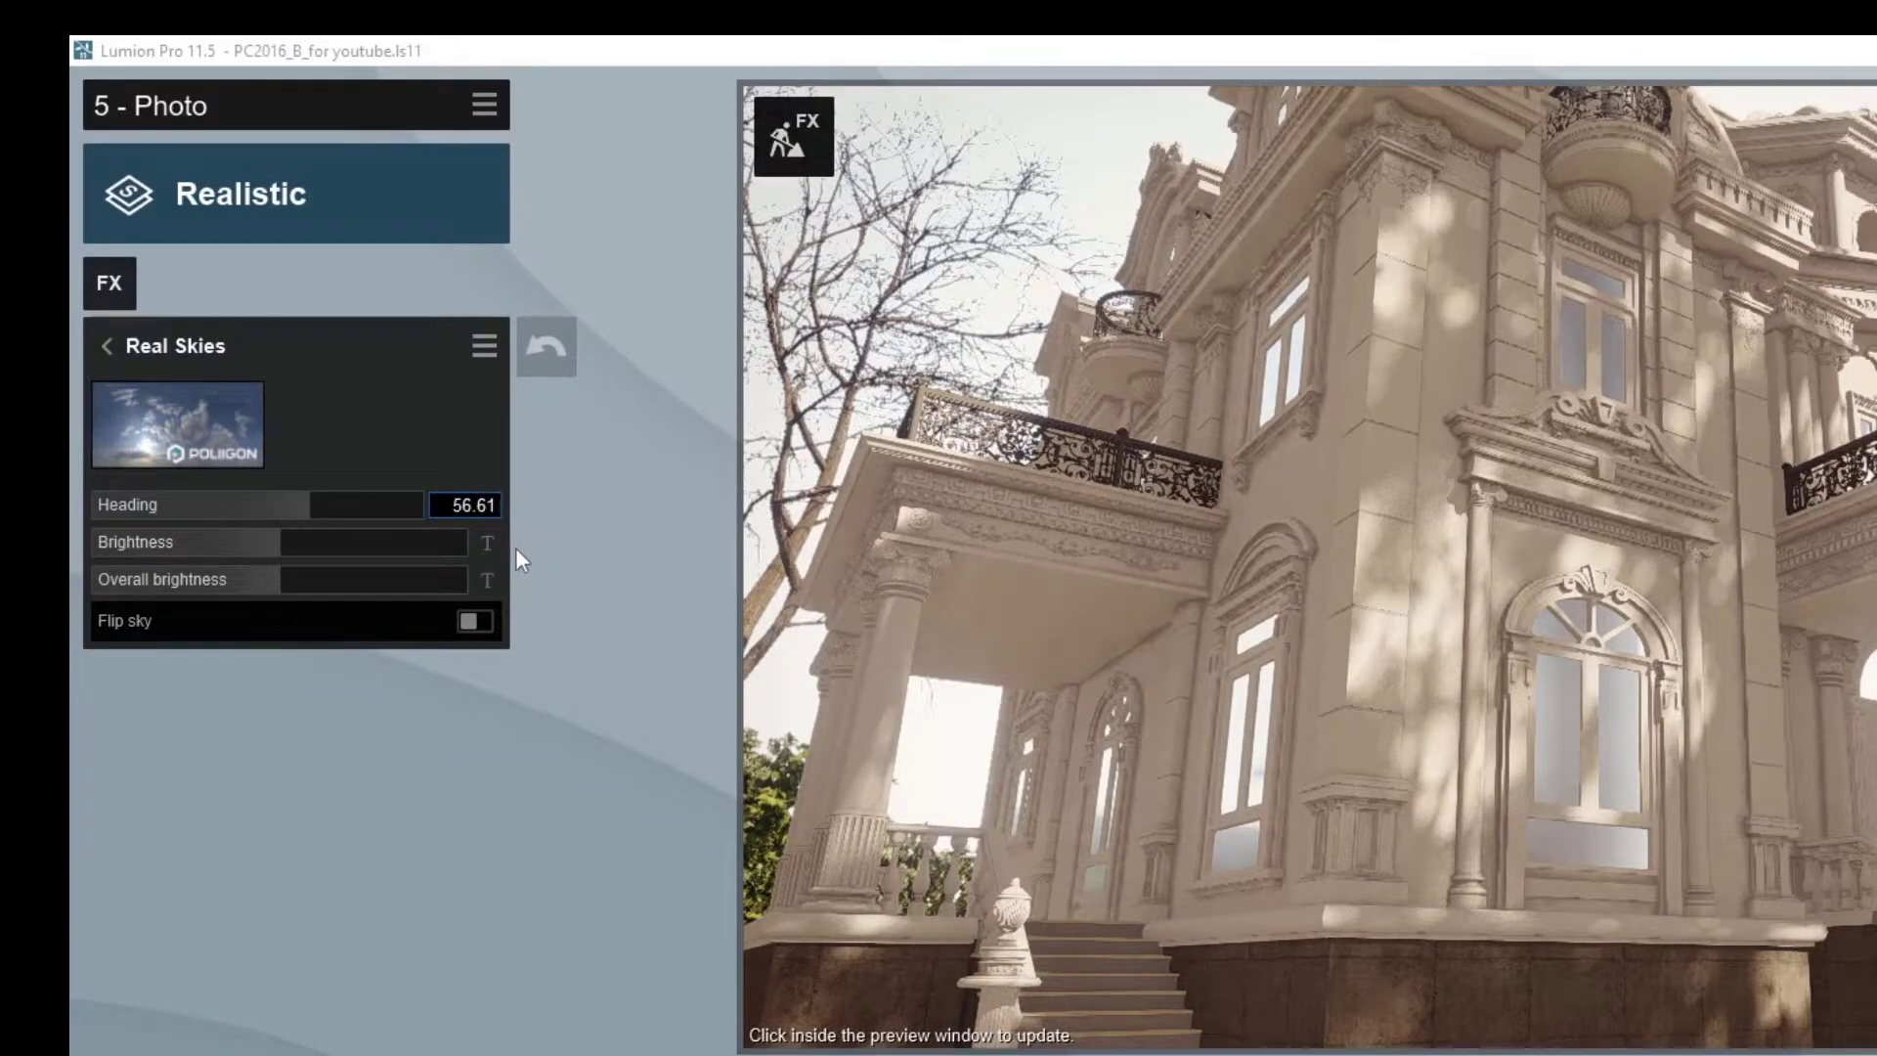
{"action": "left_click", "coordinate": [487, 543]}
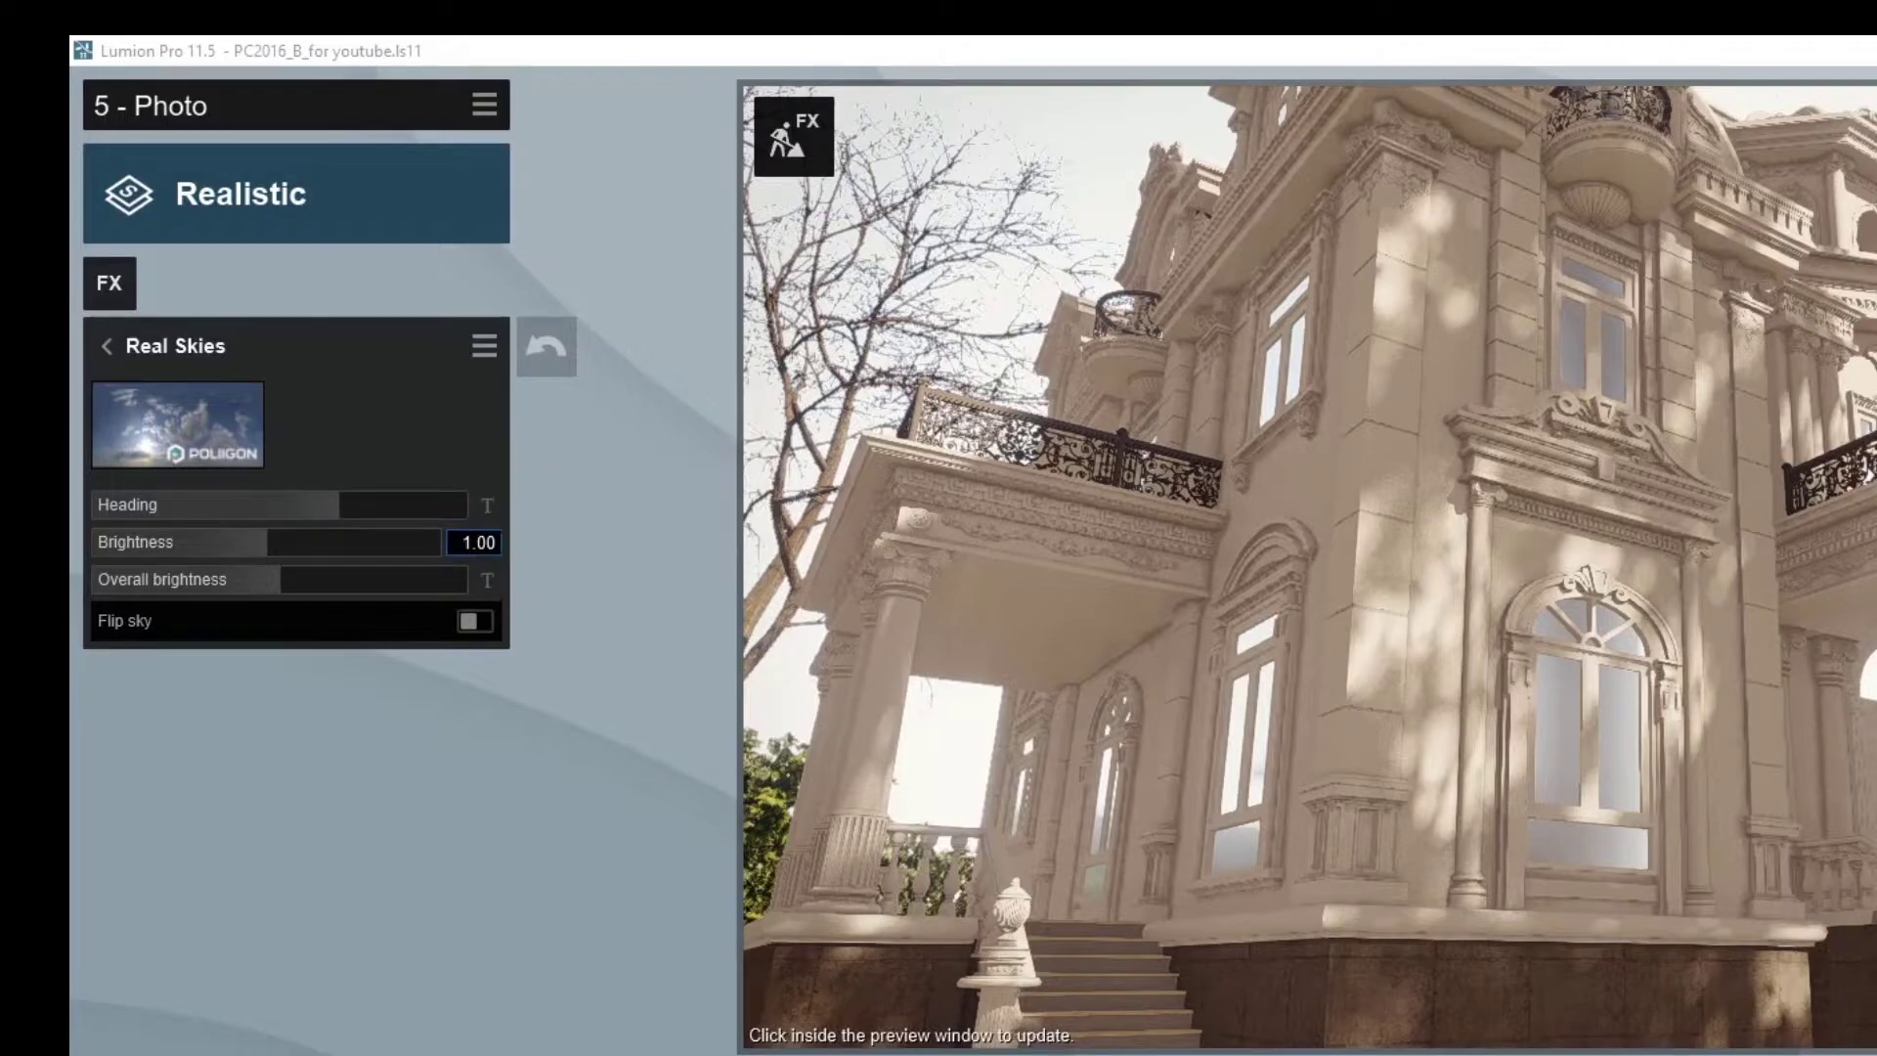
{"action": "left_click", "coordinate": [487, 580]}
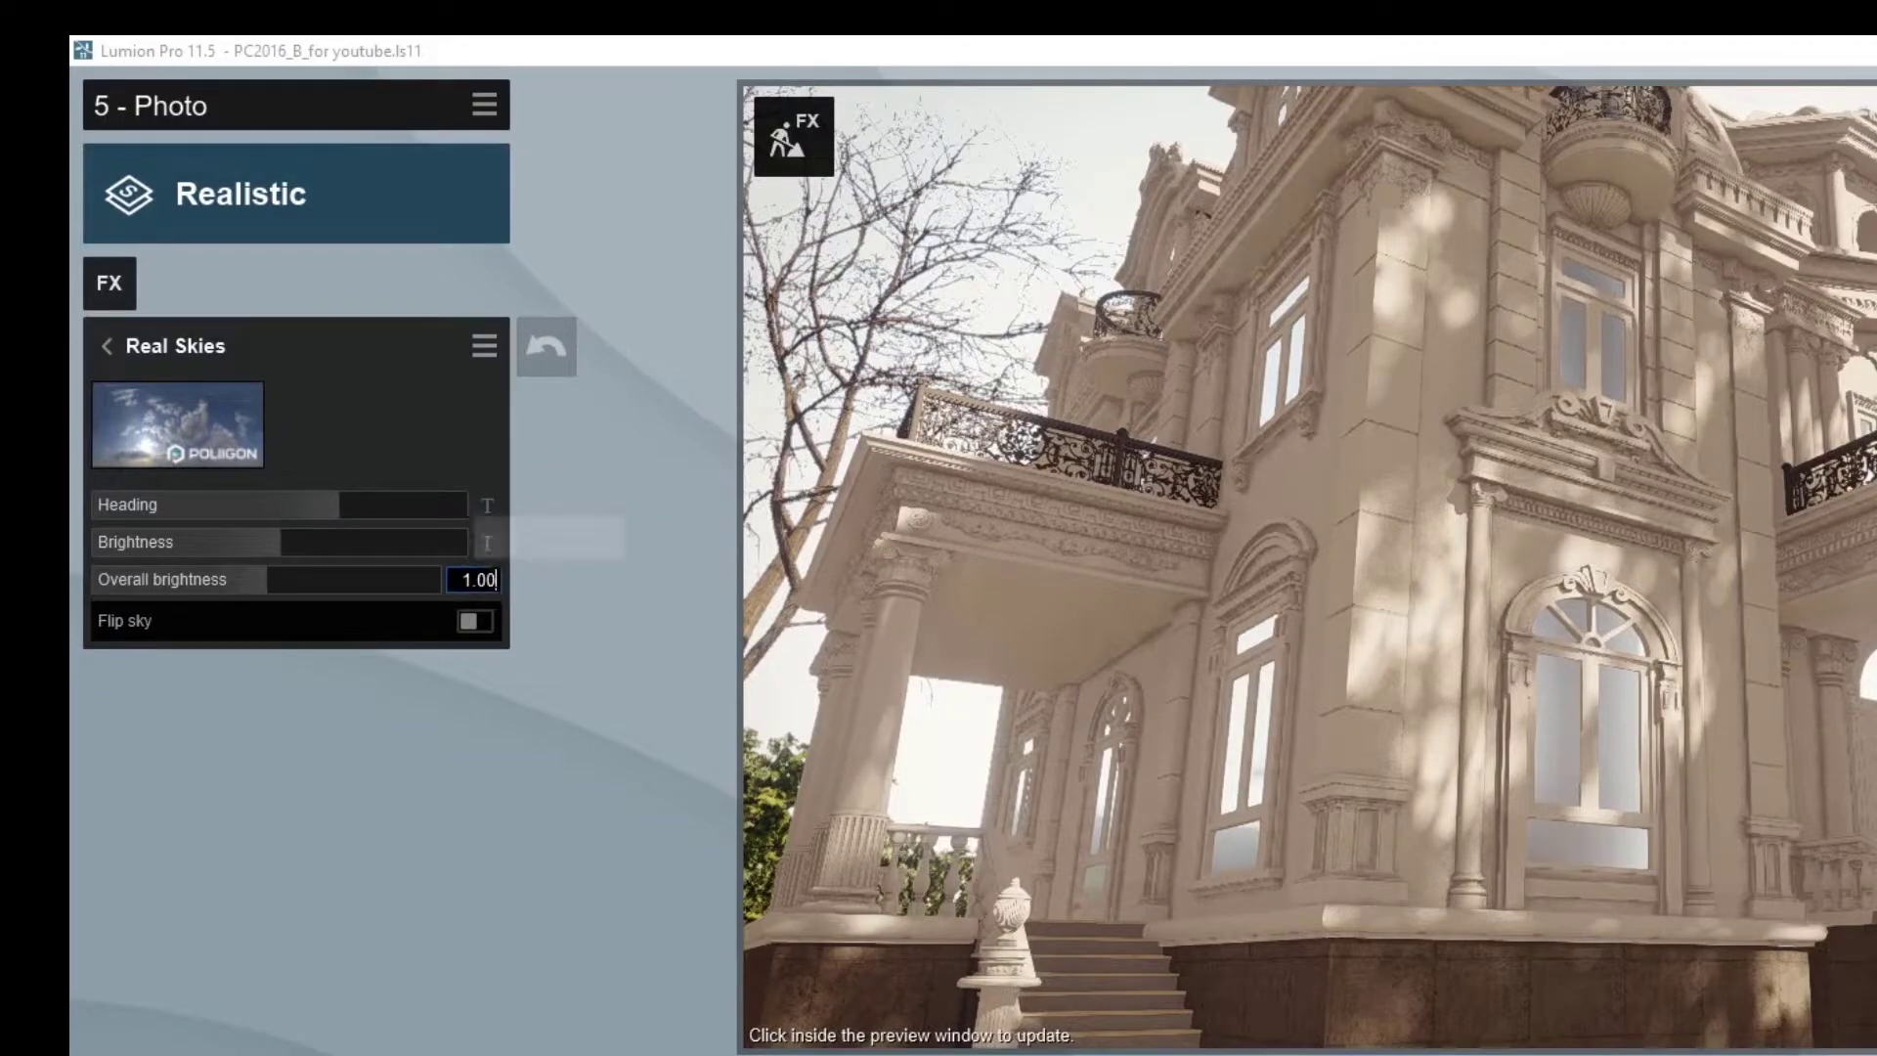
{"action": "left_click", "coordinate": [613, 620]}
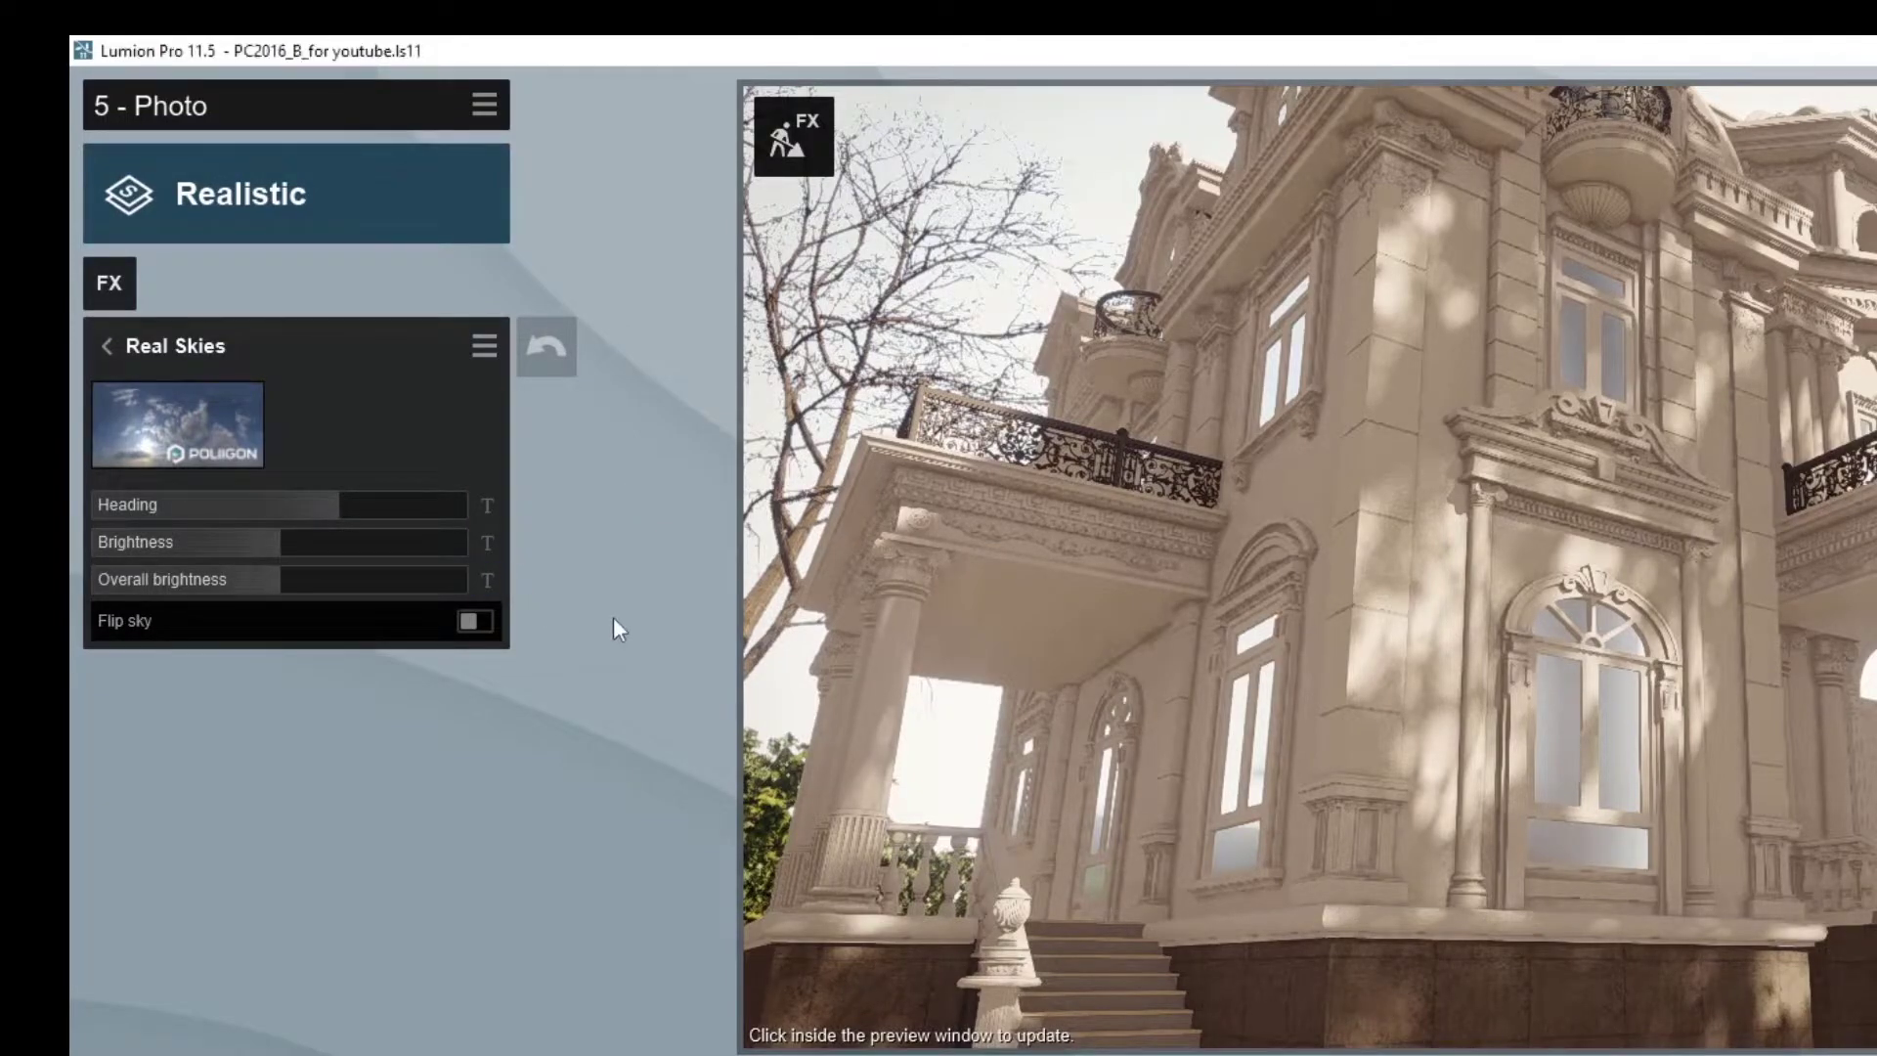
{"action": "left_click", "coordinate": [107, 346]}
Step: Give the Sharpen effect an Intensity of 0.5
{"action": "left_click", "coordinate": [167, 819]}
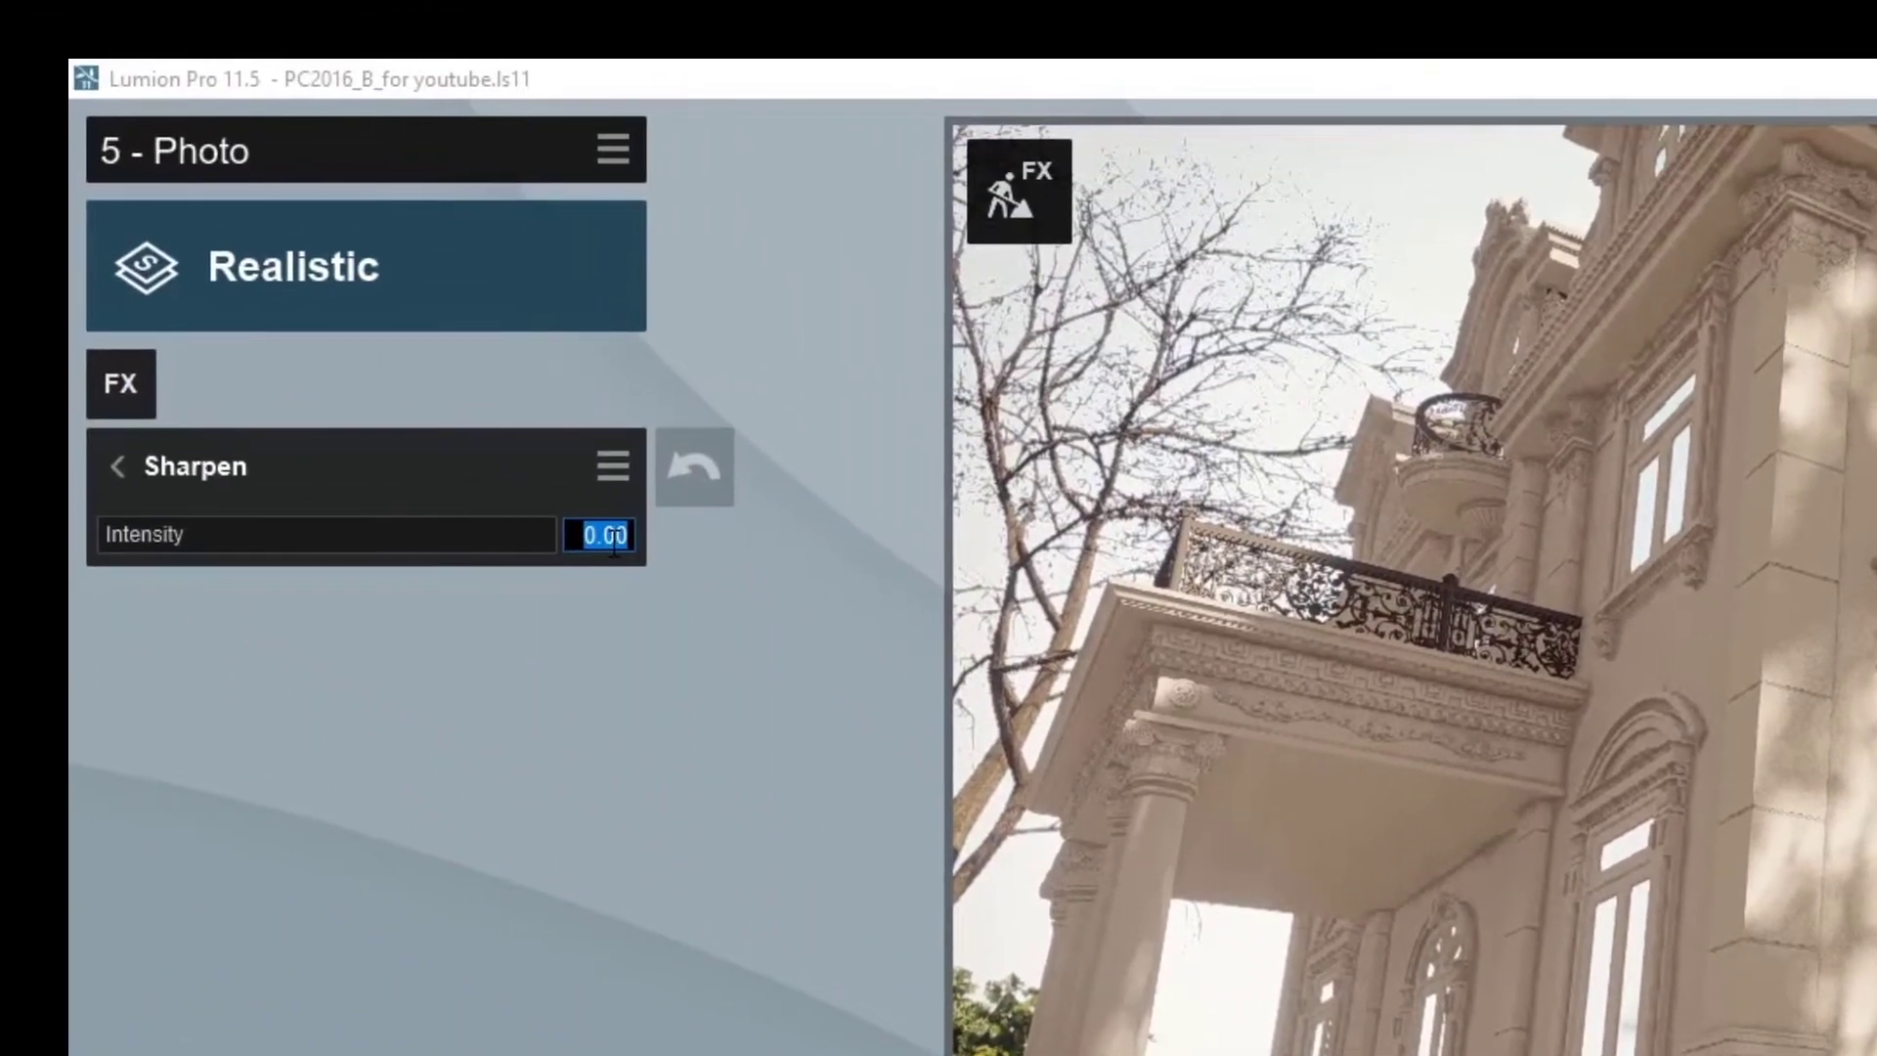
{"action": "type", "text": "0.5"}
{"action": "key", "text": "Return"}
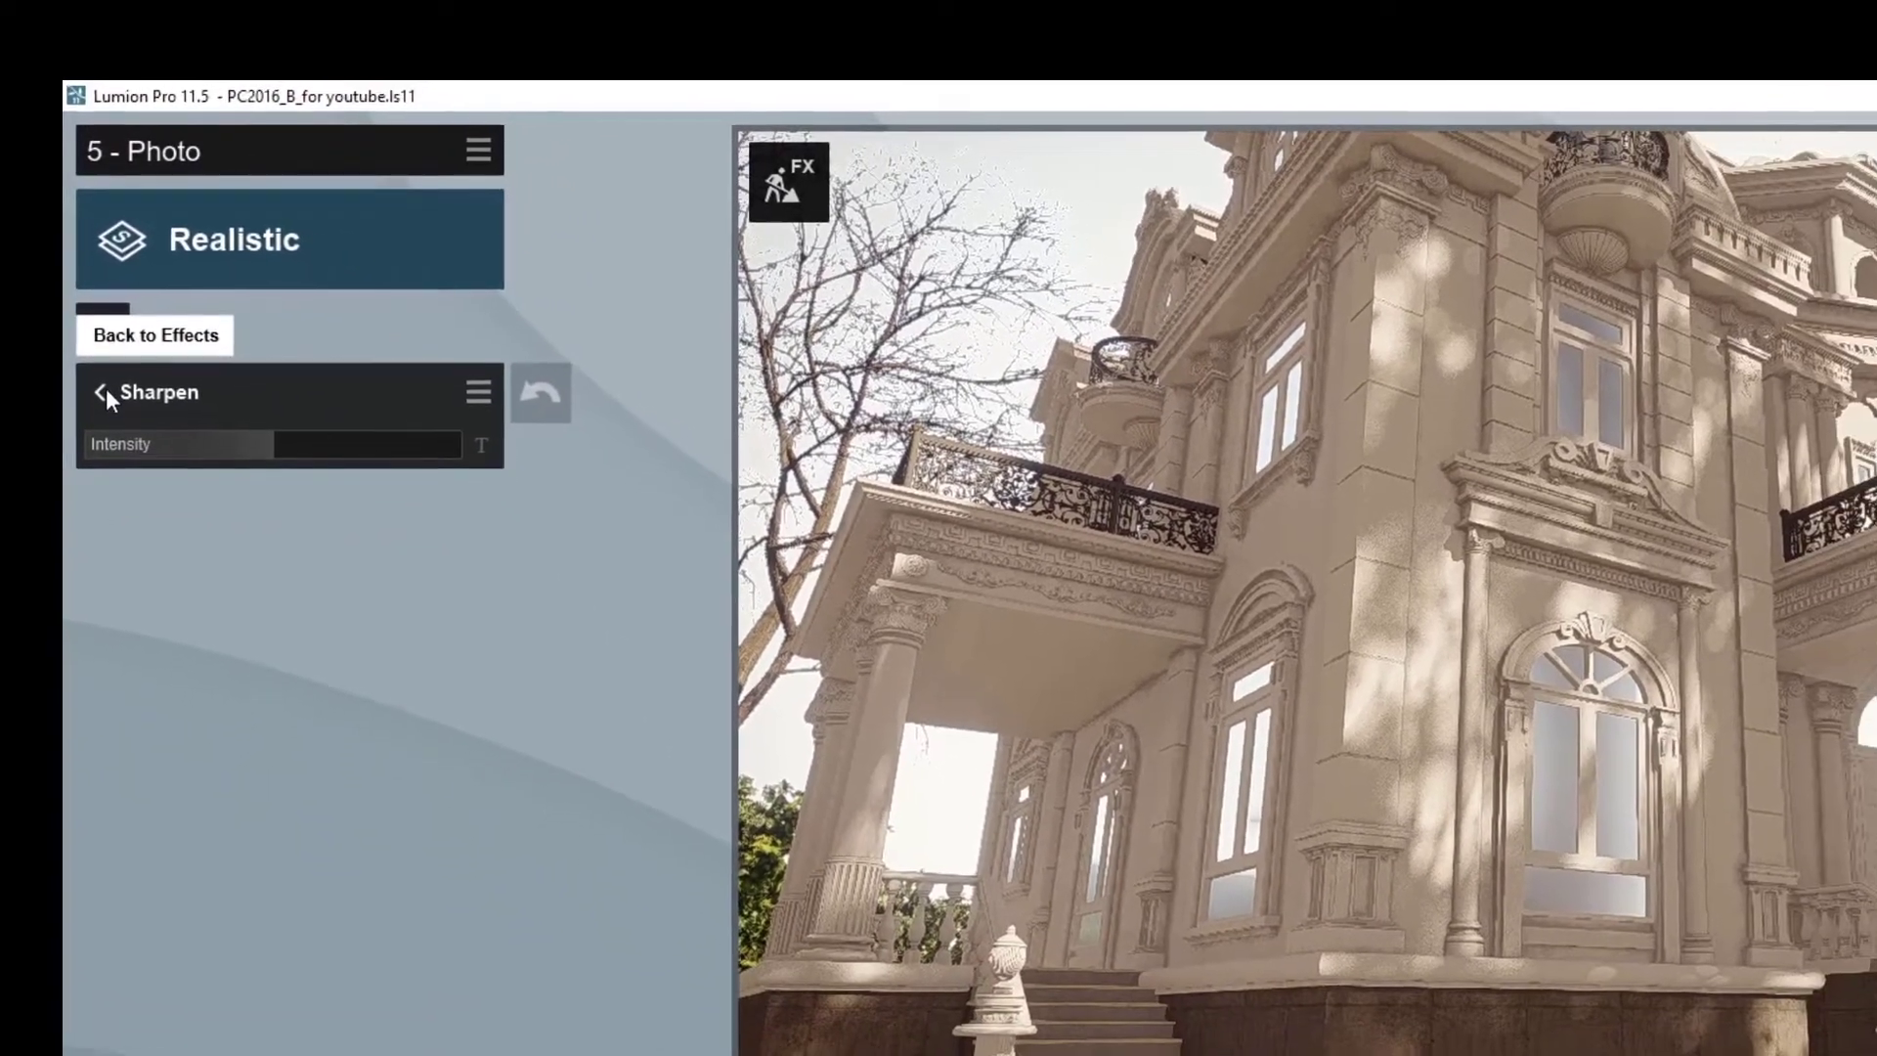
Step: Check the Exposure effect's value, then go back to the full effects list
{"action": "left_click", "coordinate": [117, 466]}
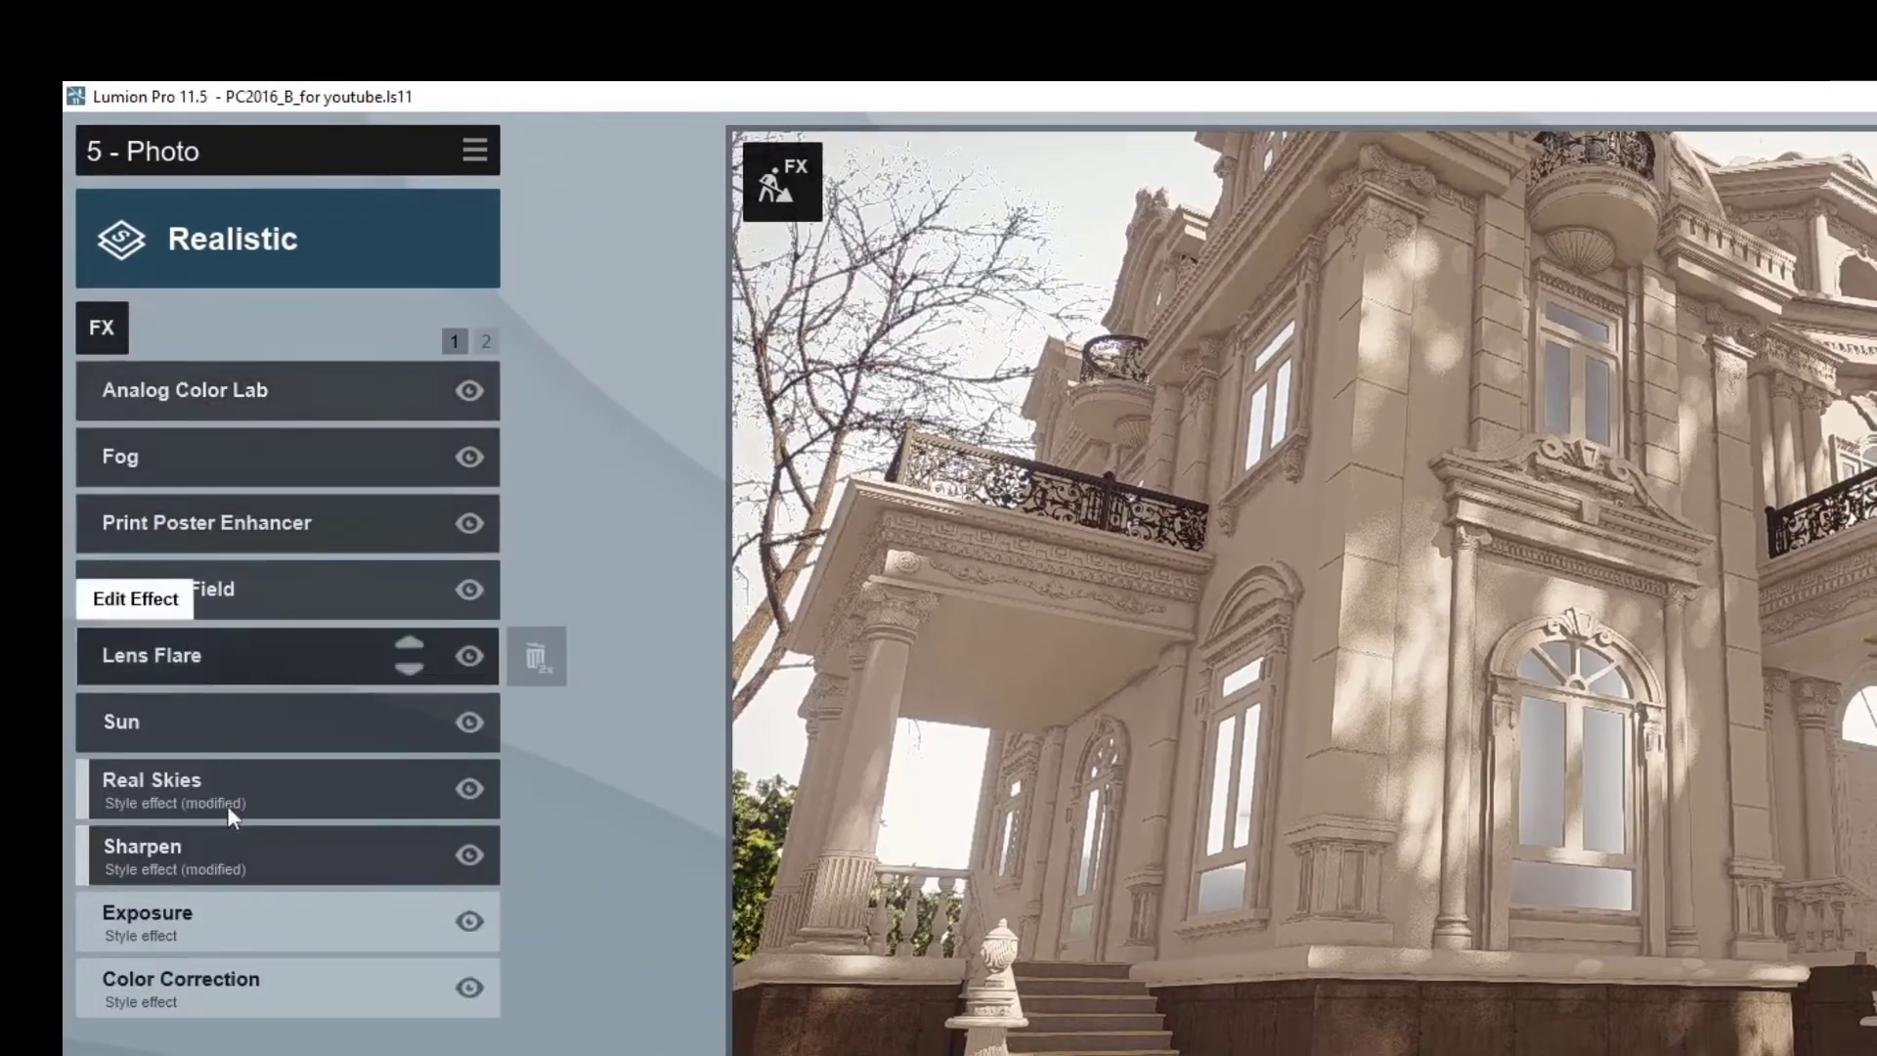
{"action": "left_click", "coordinate": [219, 919]}
{"action": "left_click", "coordinate": [479, 448]}
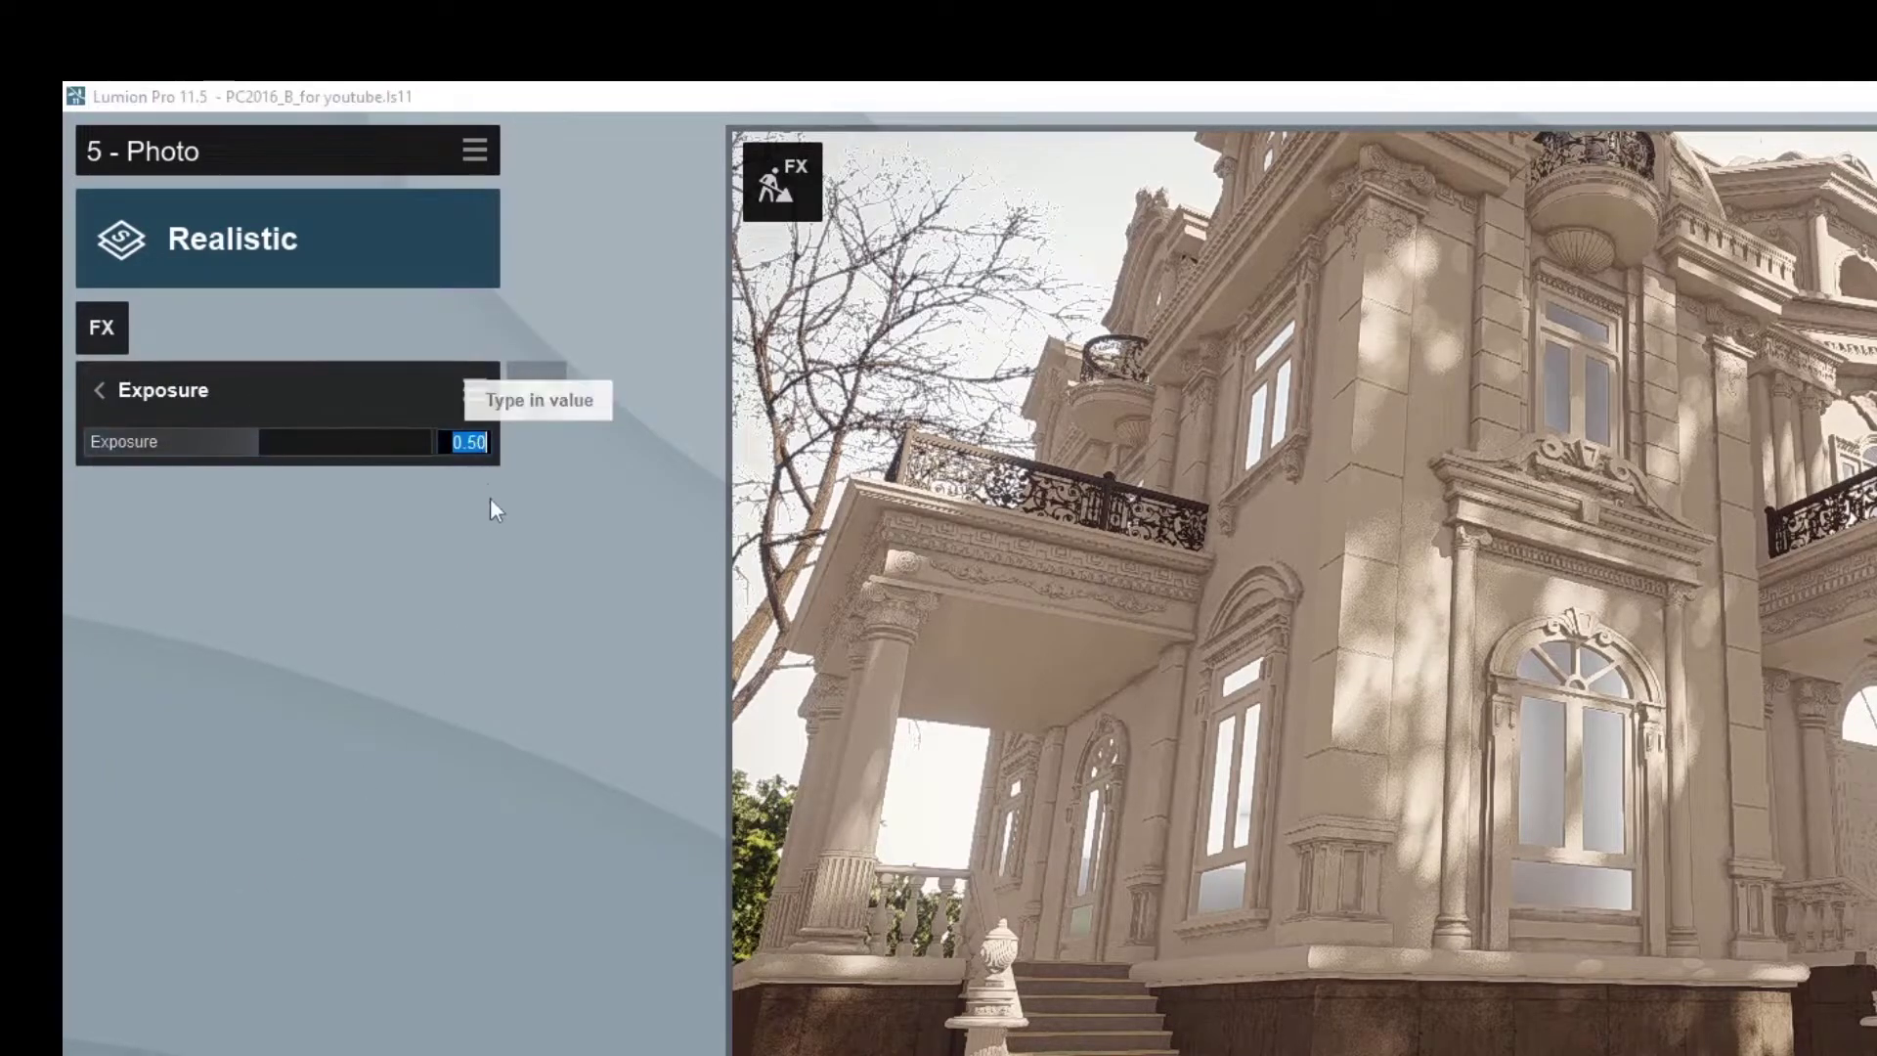
{"action": "left_click", "coordinate": [115, 384]}
Step: In Color Correction, enter Temperature 0.45, Brightness 0.75 and Contrast 0.6
{"action": "left_click", "coordinate": [243, 995]}
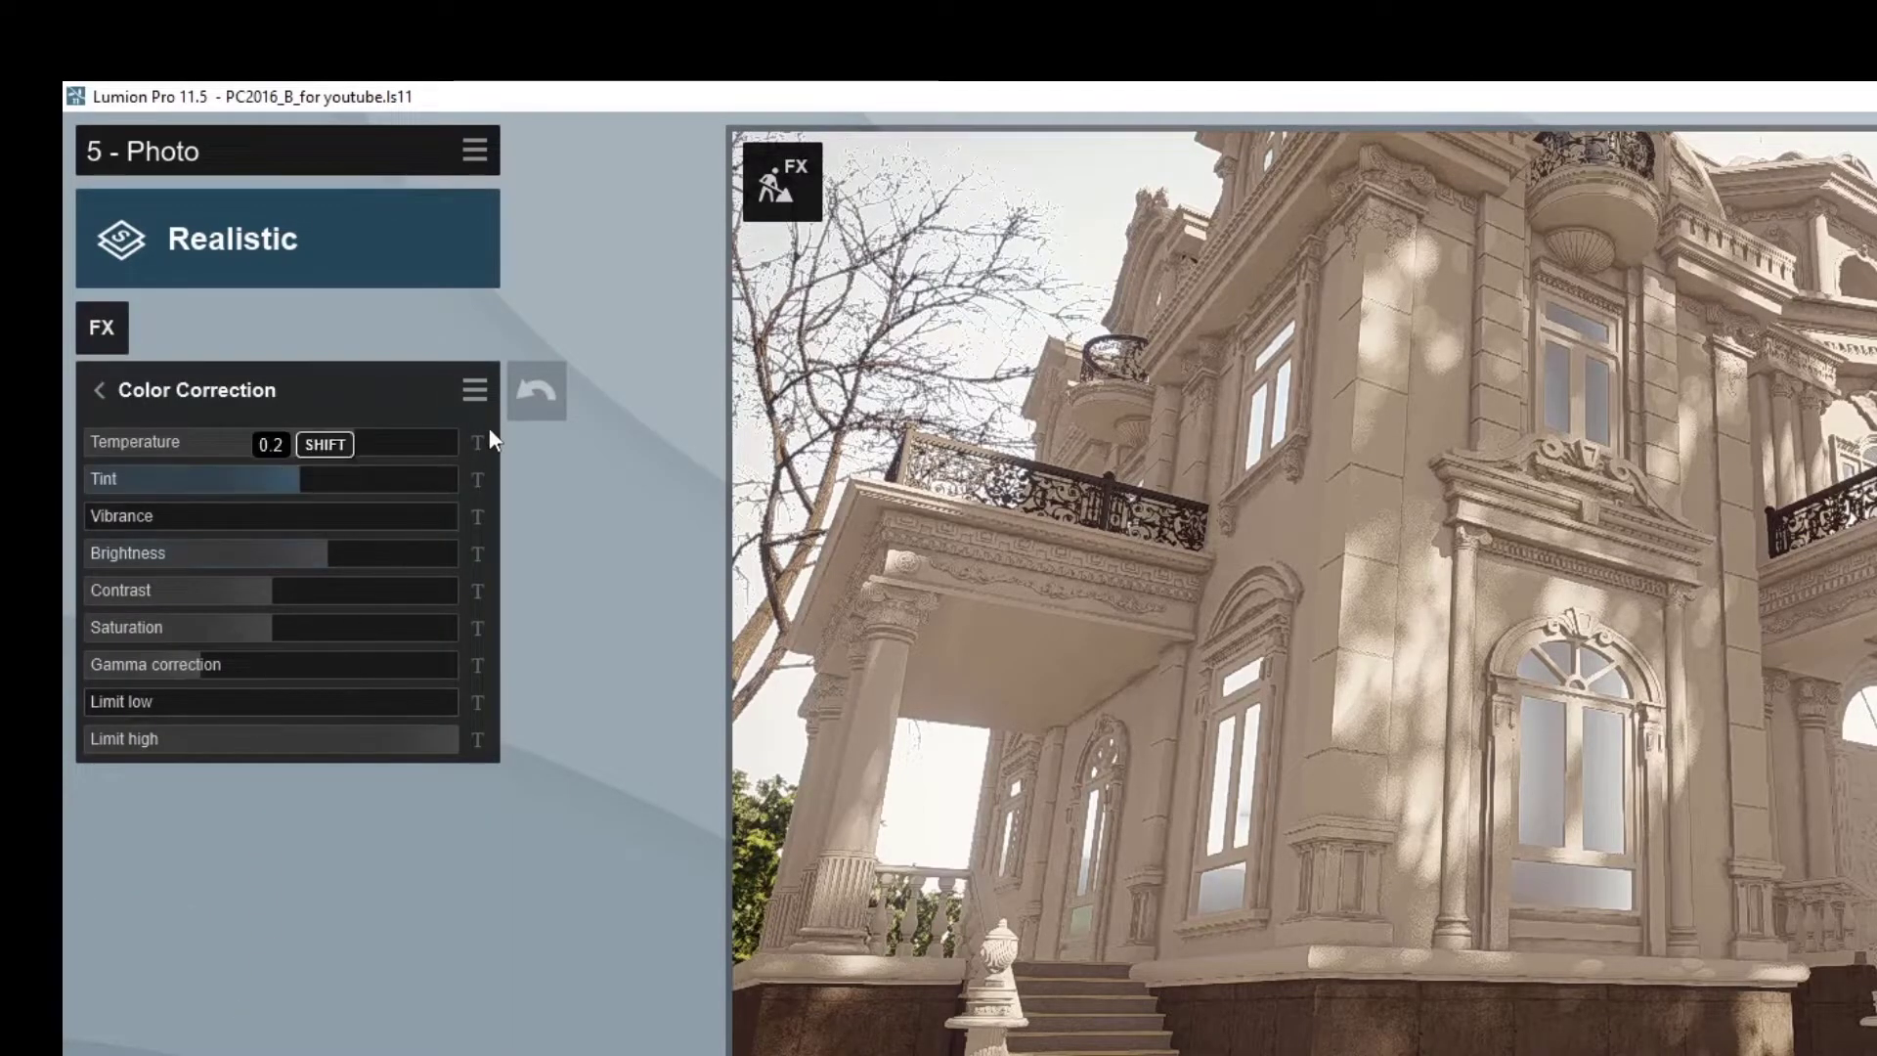
{"action": "left_click", "coordinate": [477, 443]}
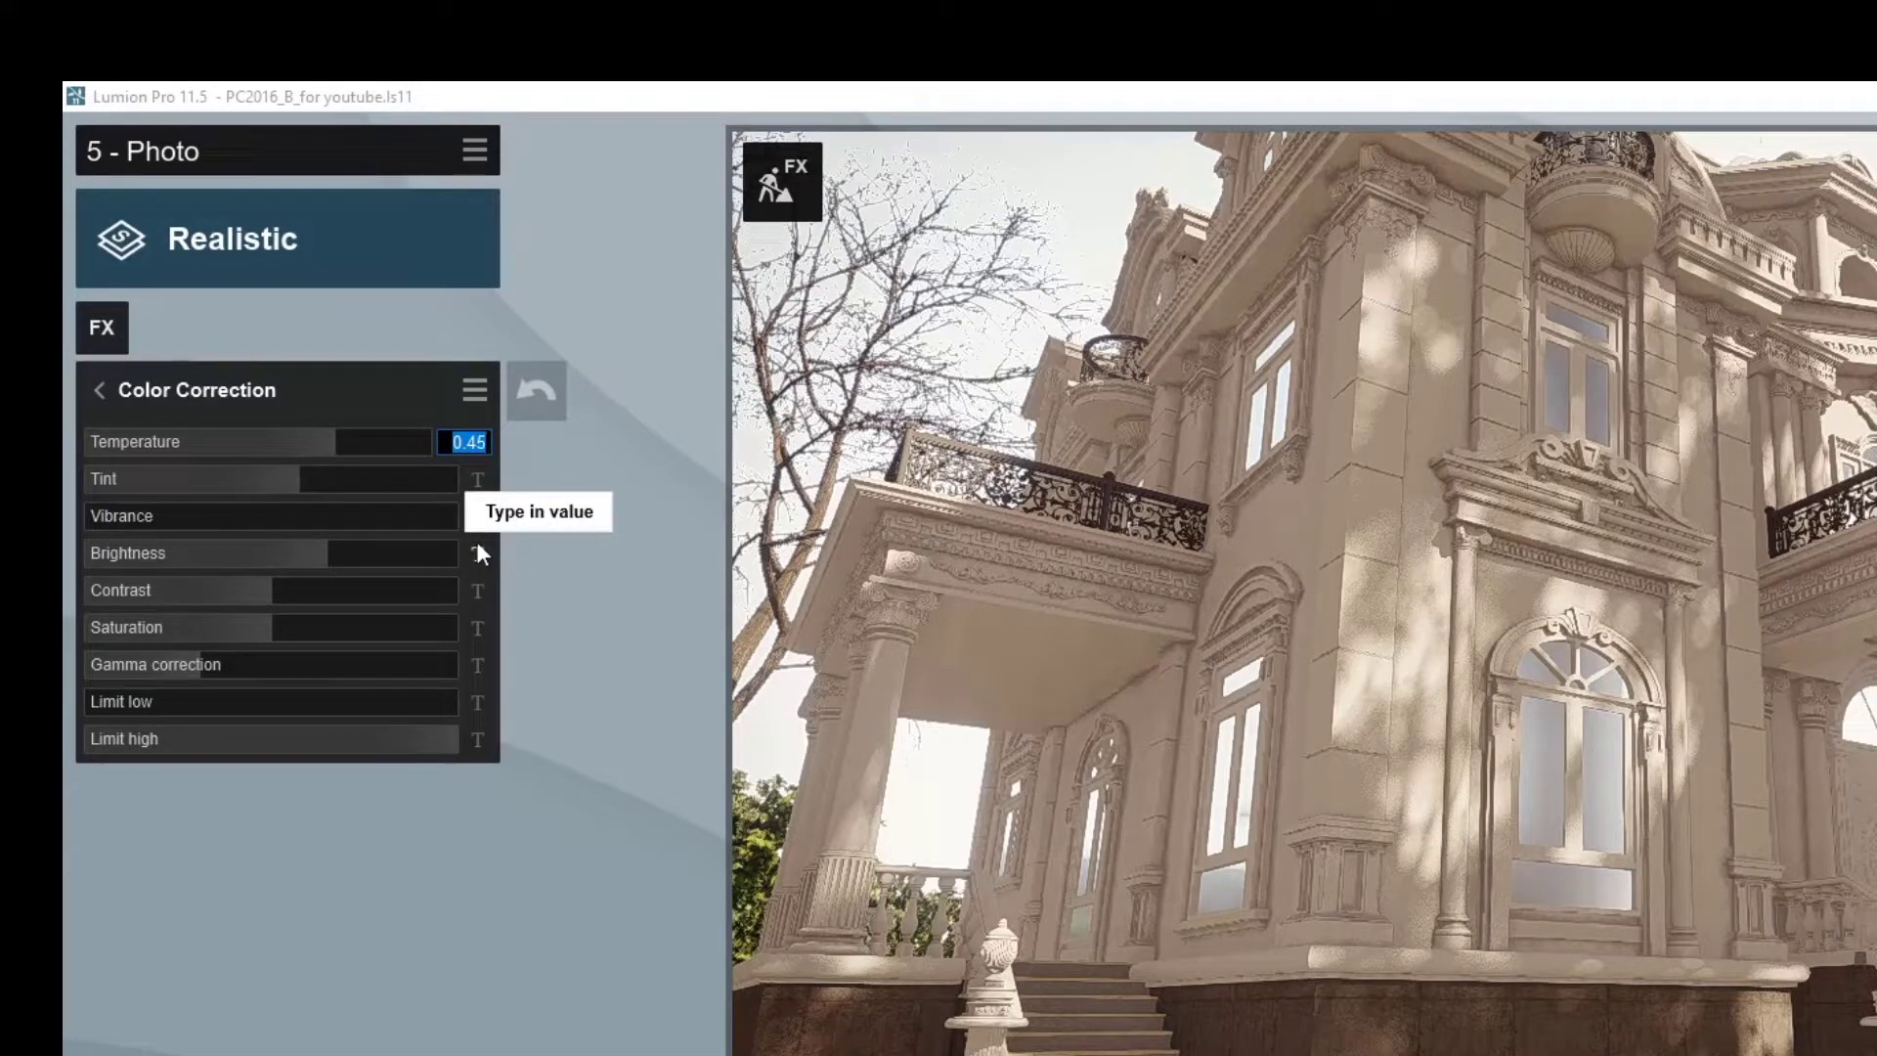
{"action": "key", "text": "Return"}
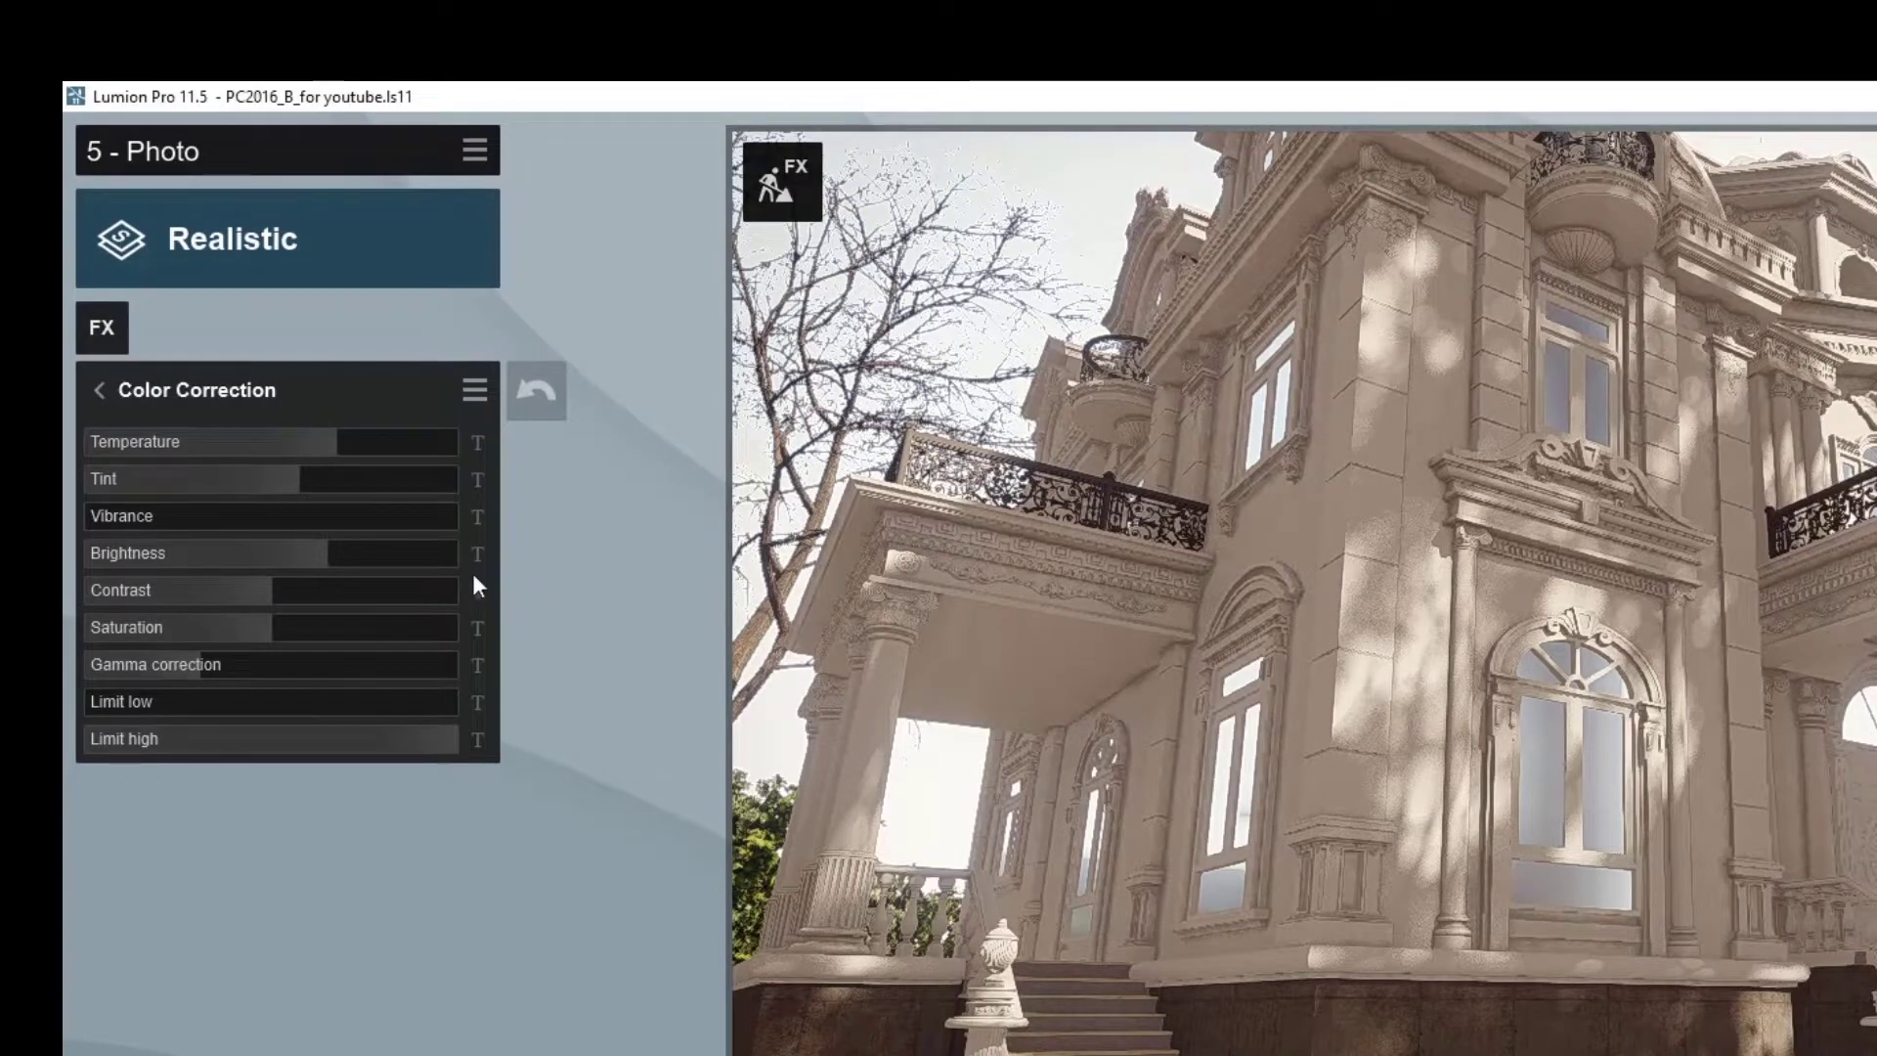
{"action": "left_click", "coordinate": [475, 553]}
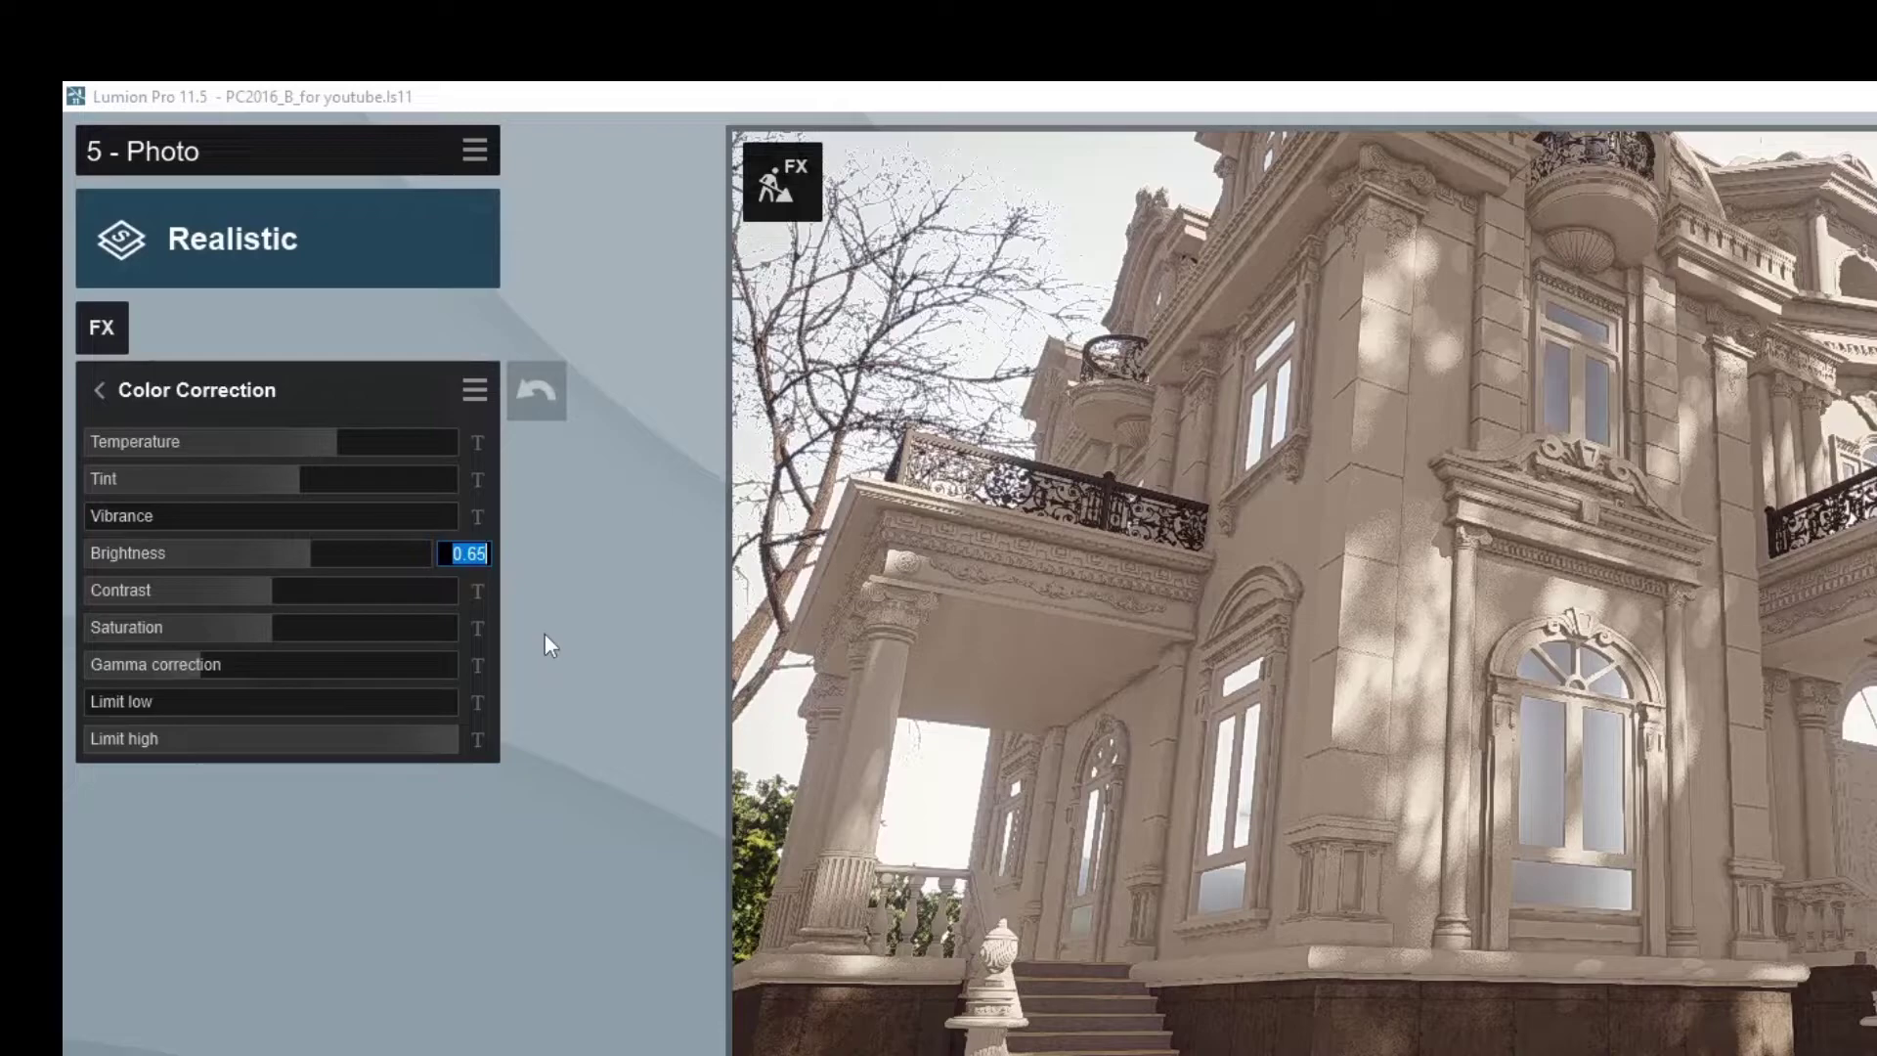
{"action": "type", "text": ".75"}
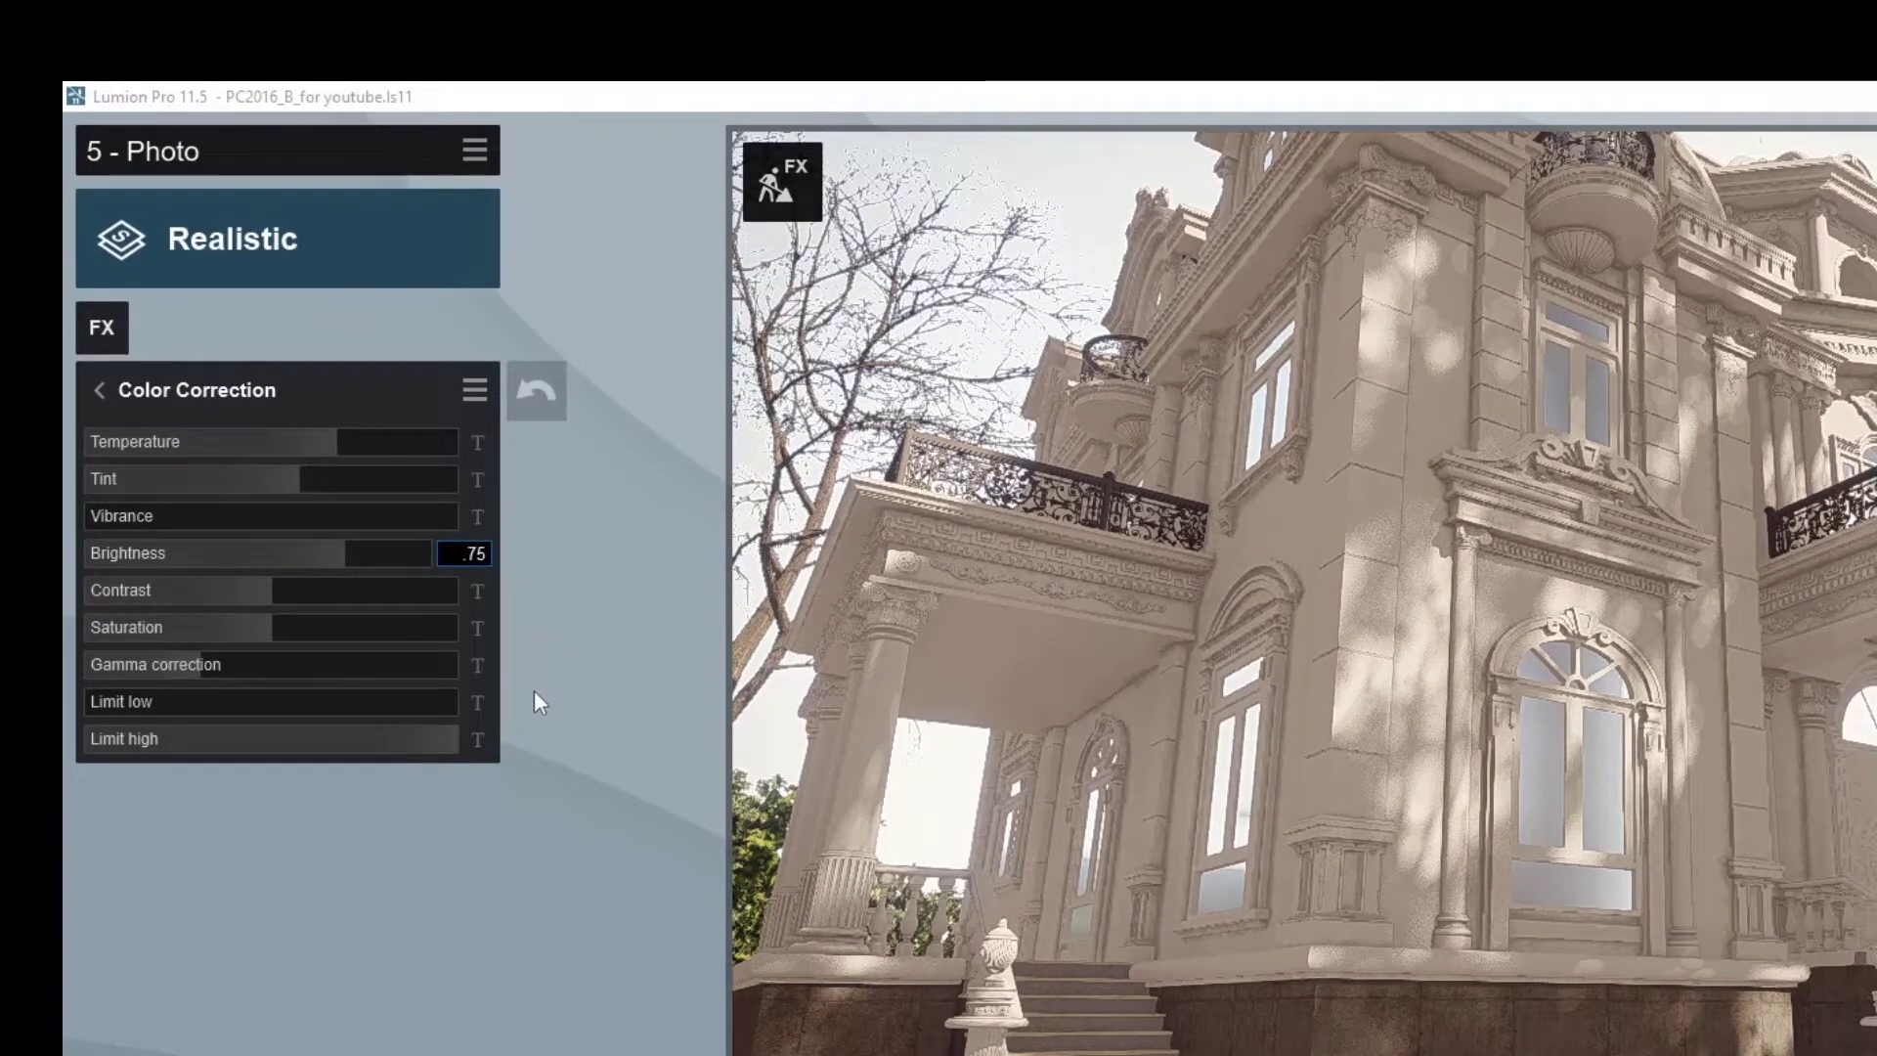
{"action": "key", "text": "Return"}
{"action": "left_click", "coordinate": [485, 591]}
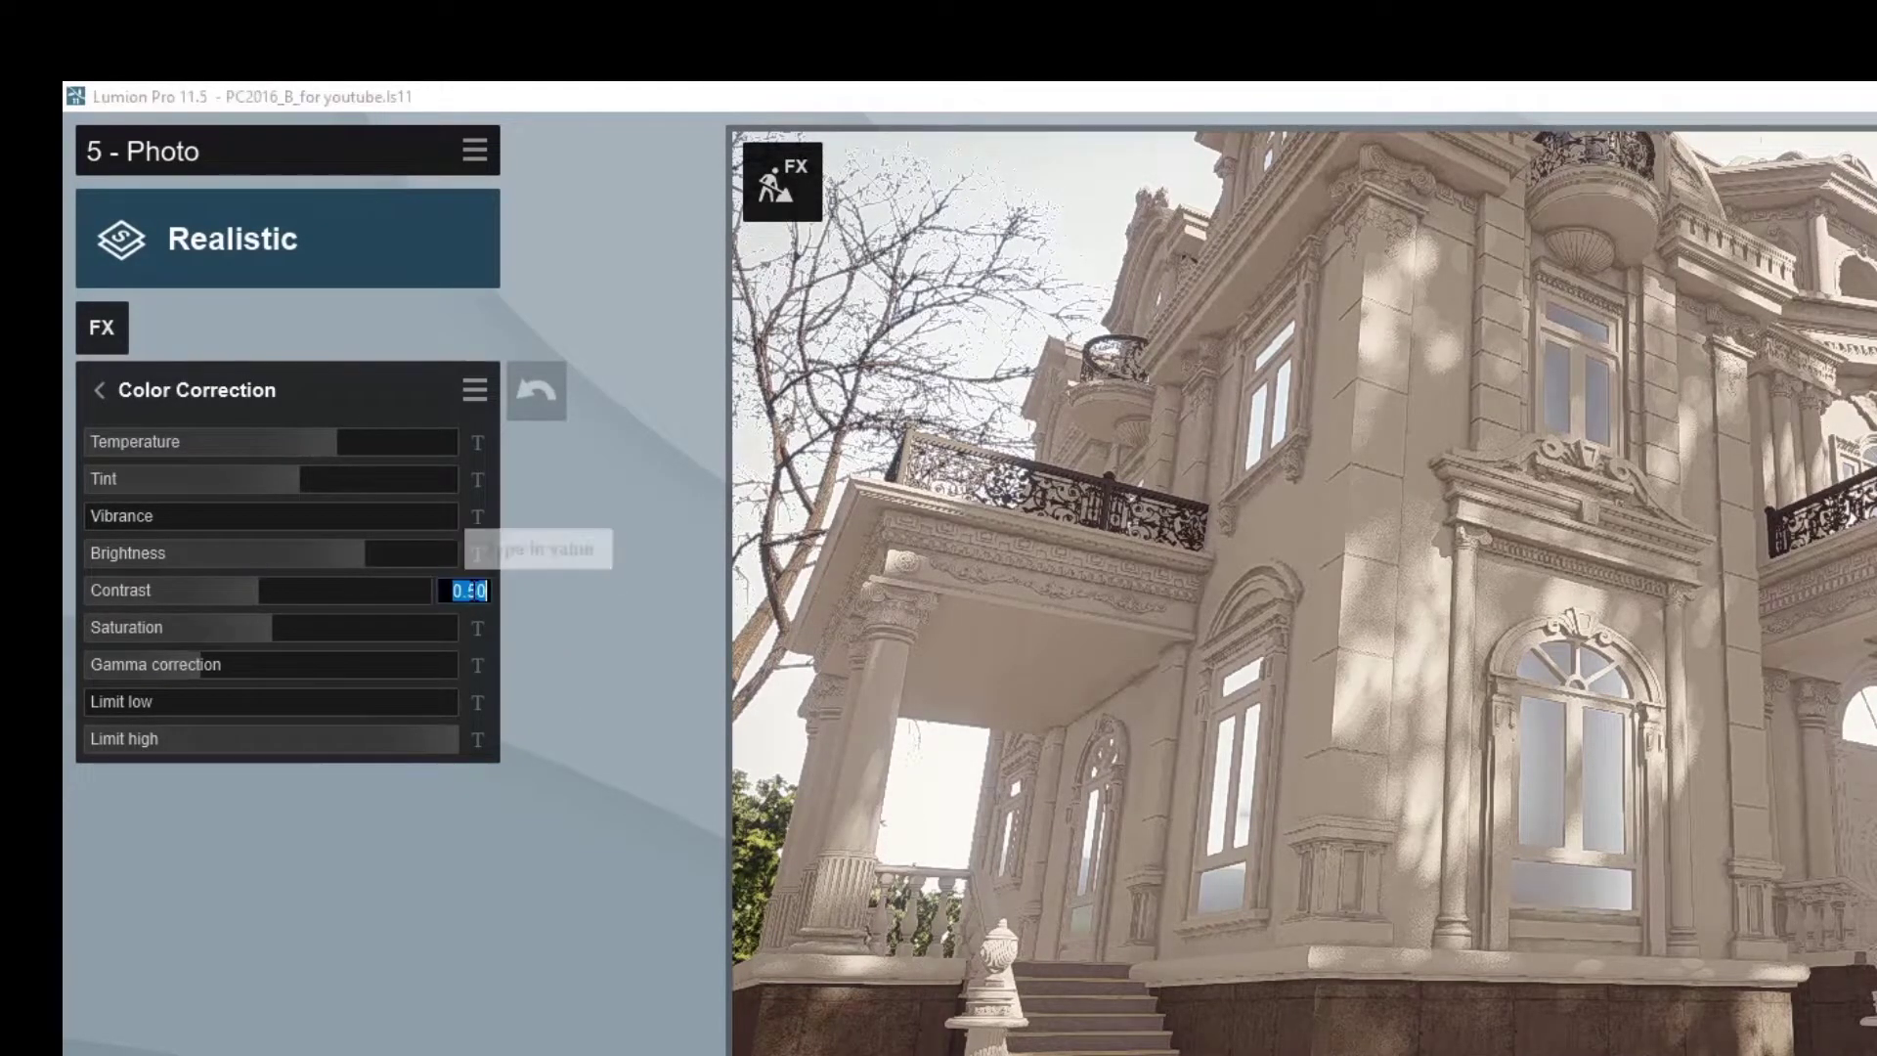
{"action": "type", "text": ".6"}
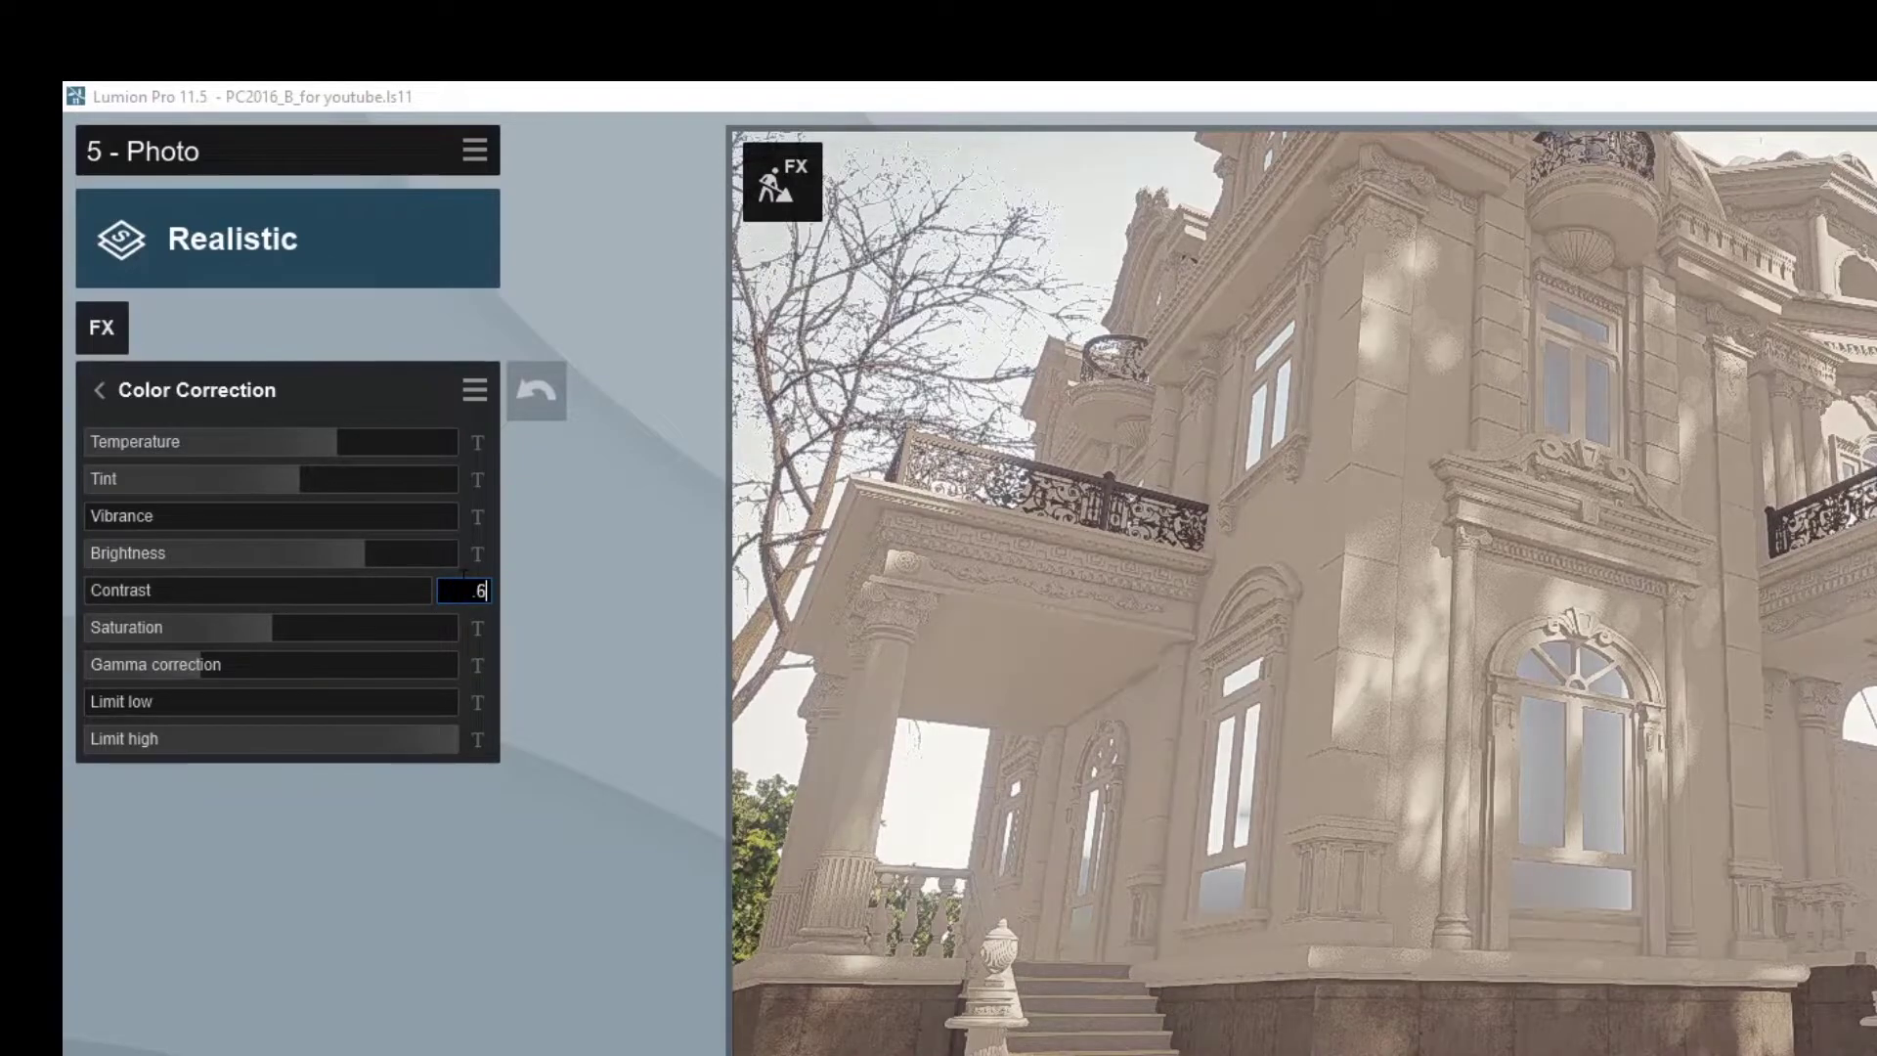
{"action": "key", "text": "Return"}
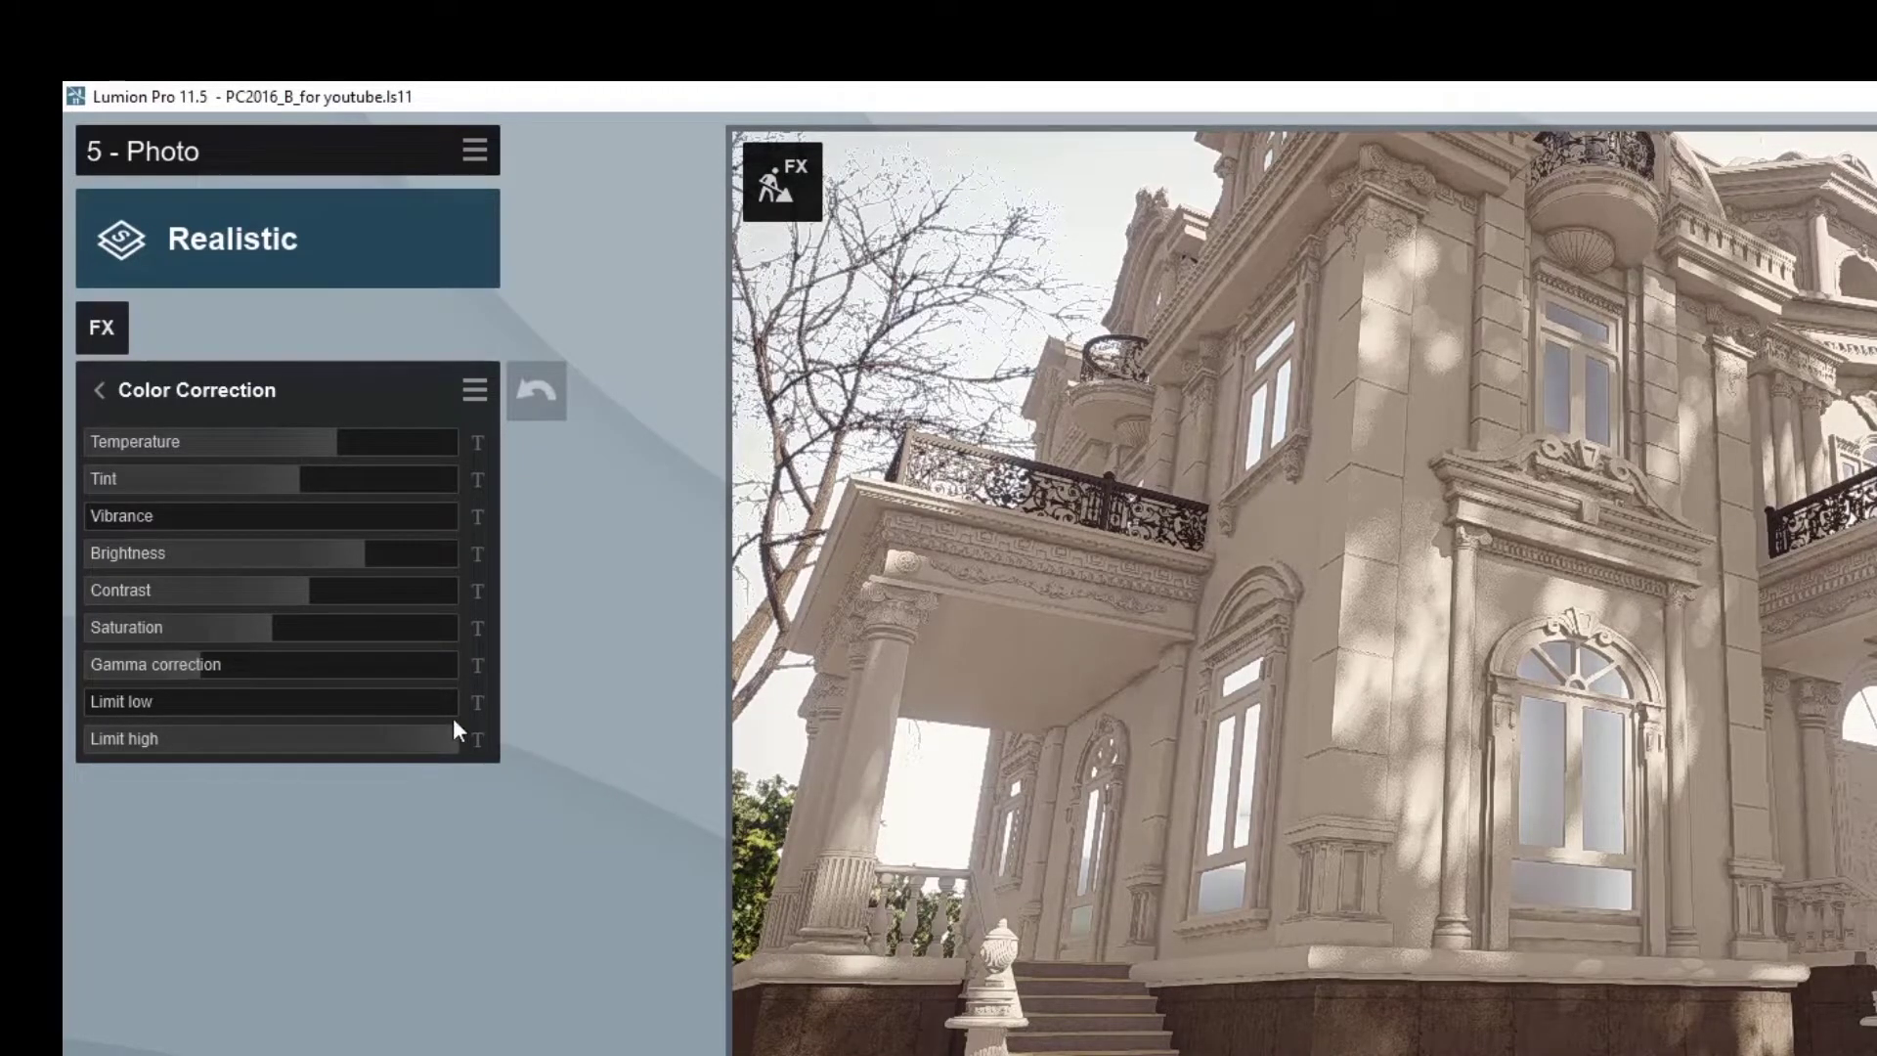
{"action": "mouse_move", "coordinate": [272, 478]}
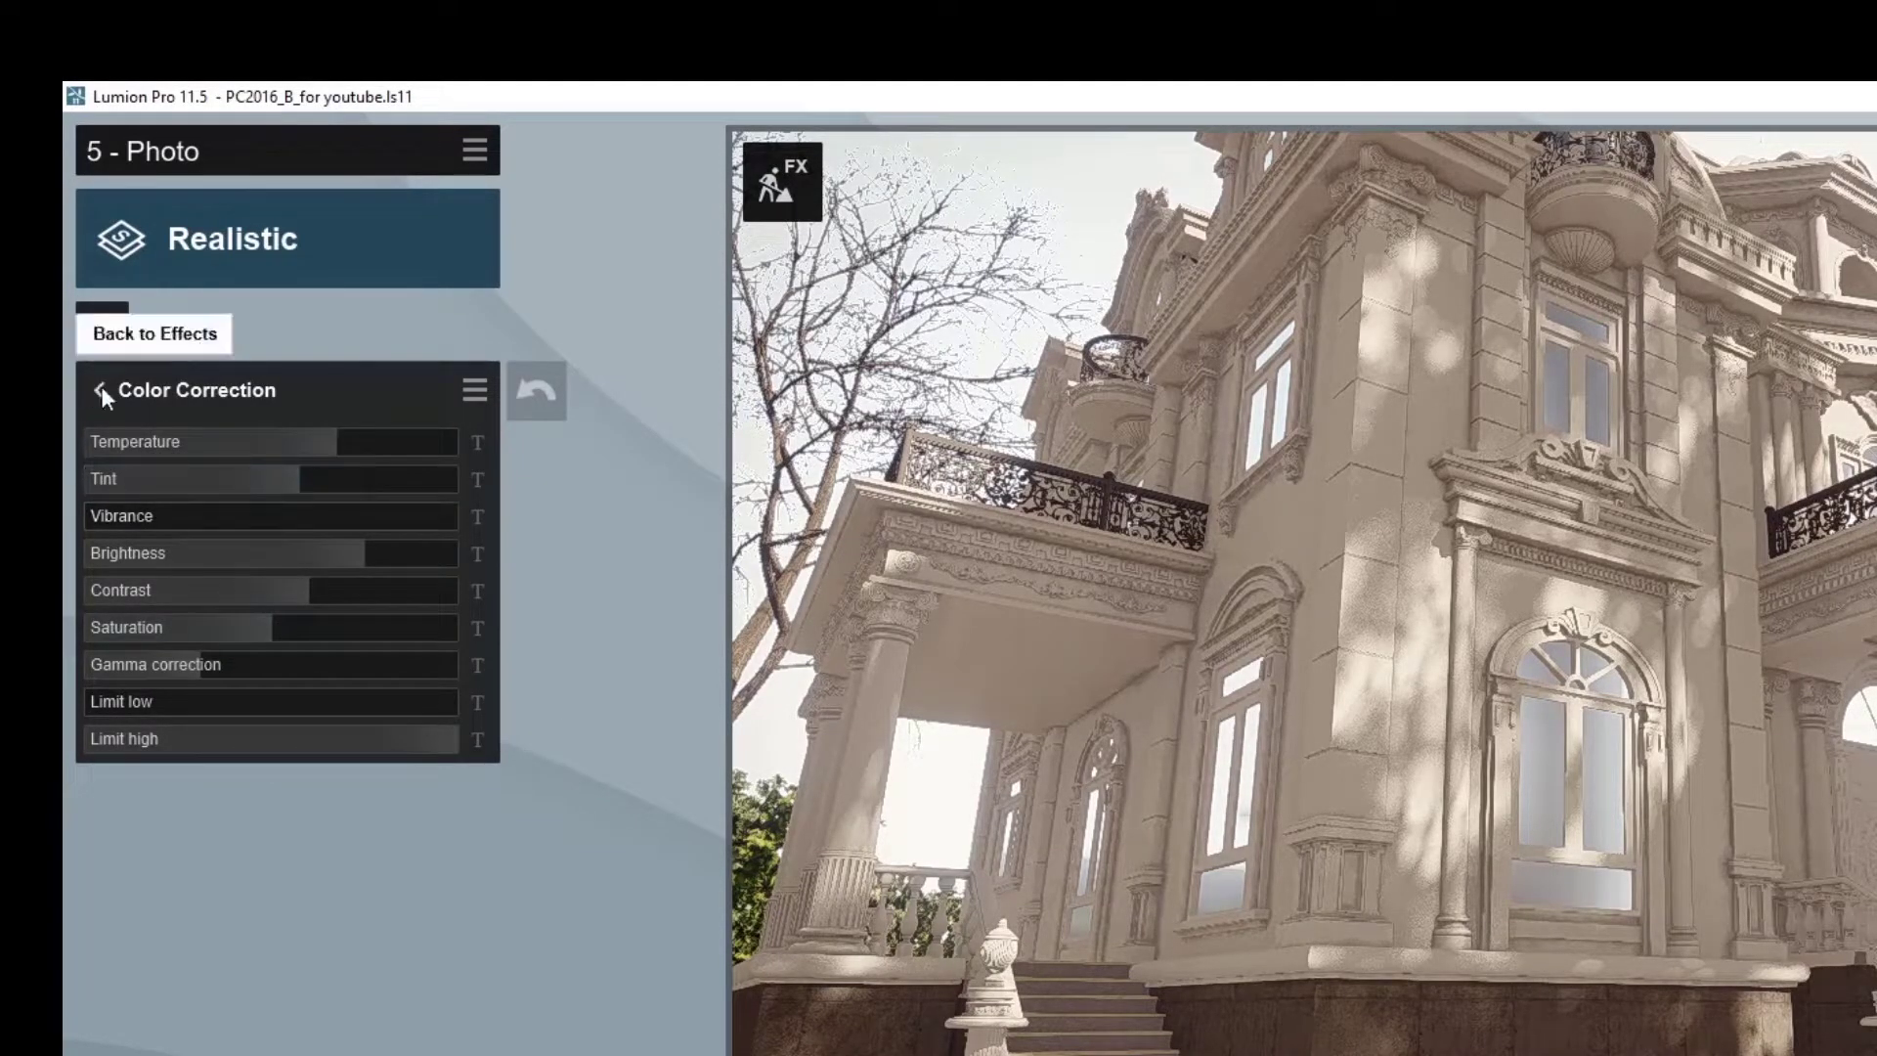
Step: Open Shadow from the second effects page, confirm its brightness of 0.02, and go back
{"action": "left_click", "coordinate": [99, 390]}
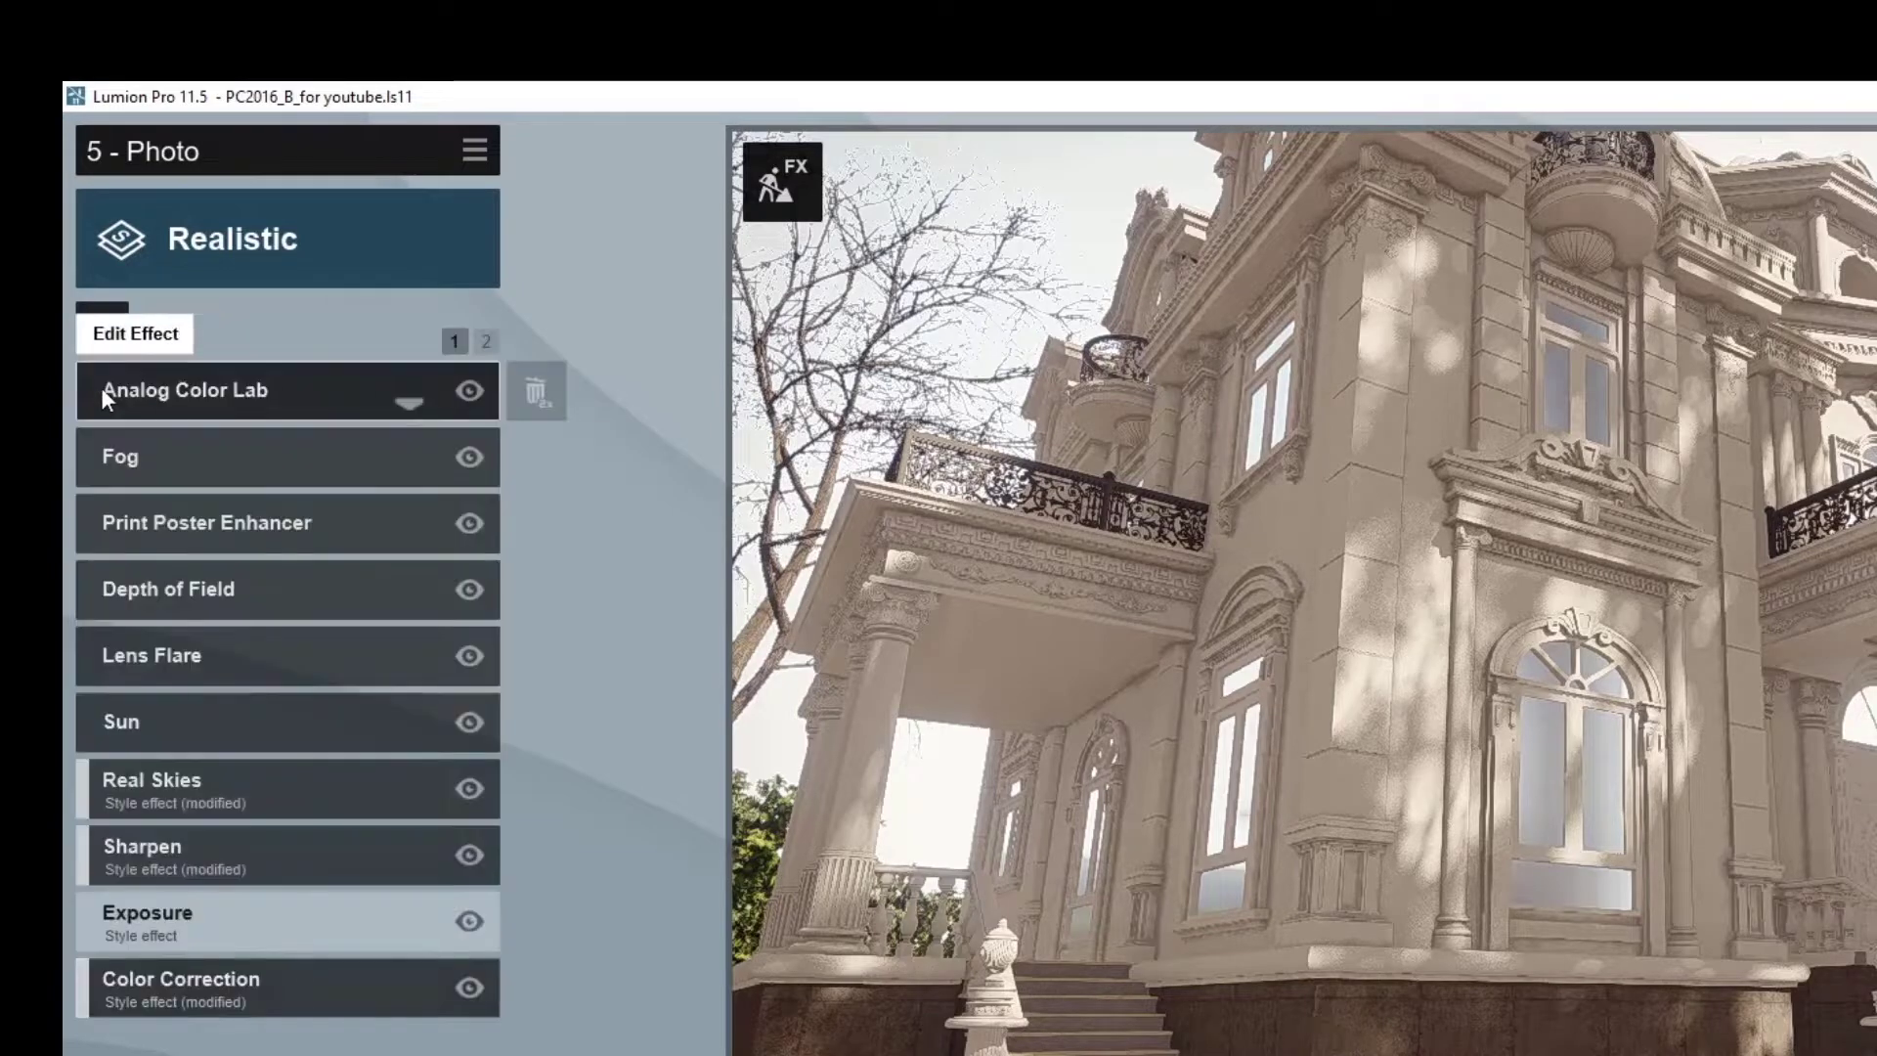
{"action": "left_click", "coordinate": [490, 338]}
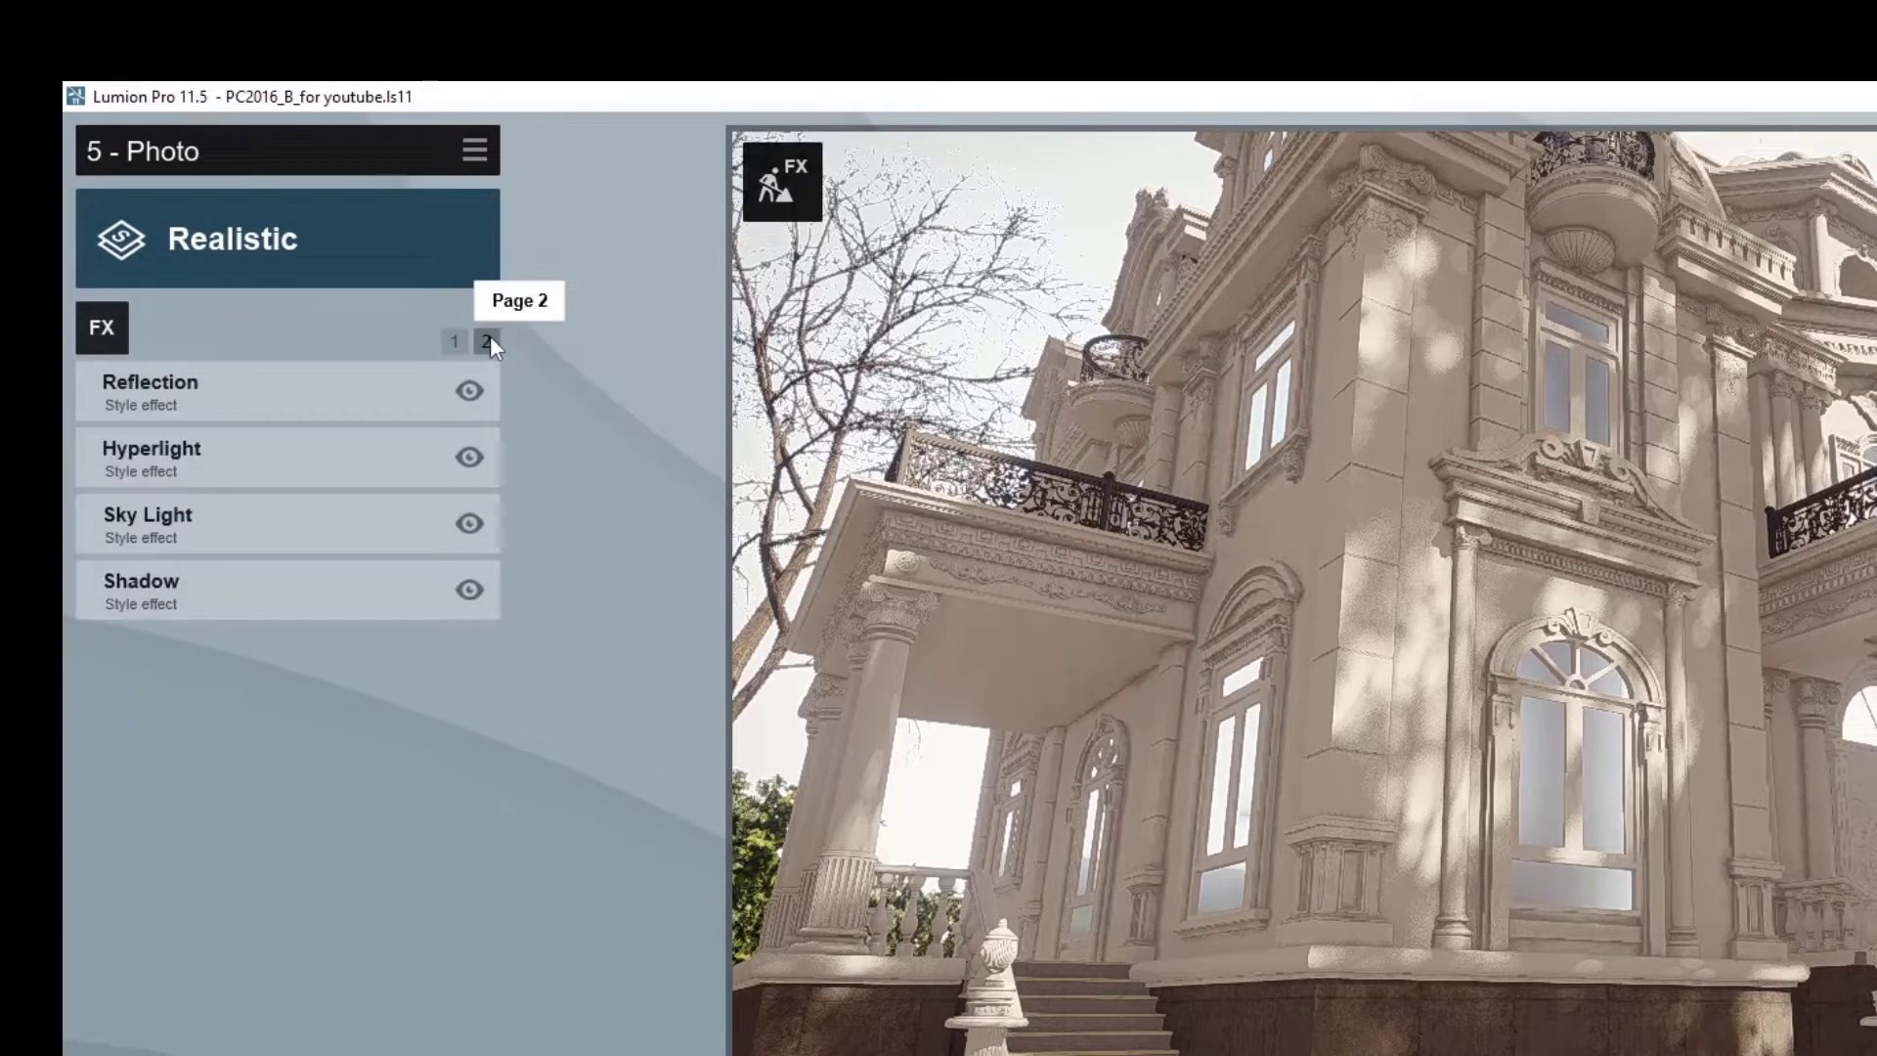
{"action": "left_click", "coordinate": [196, 601]}
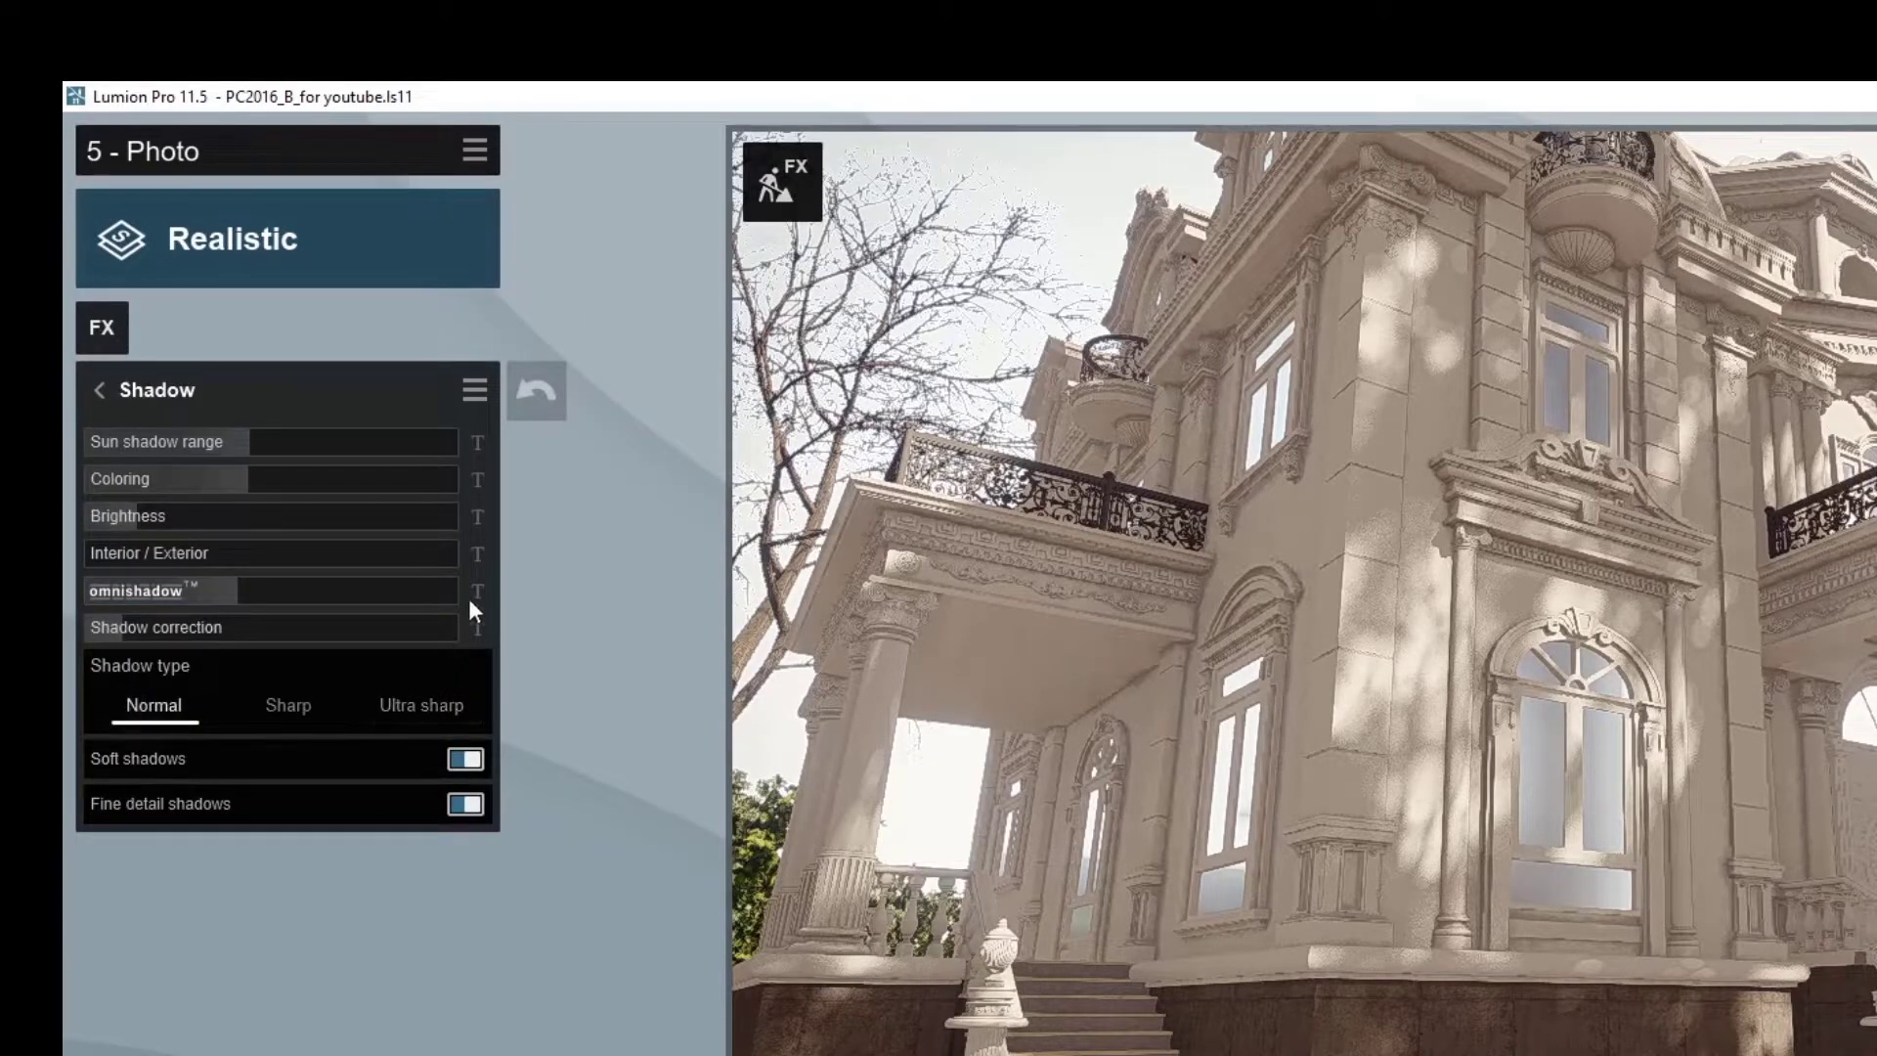
{"action": "left_click", "coordinate": [477, 516]}
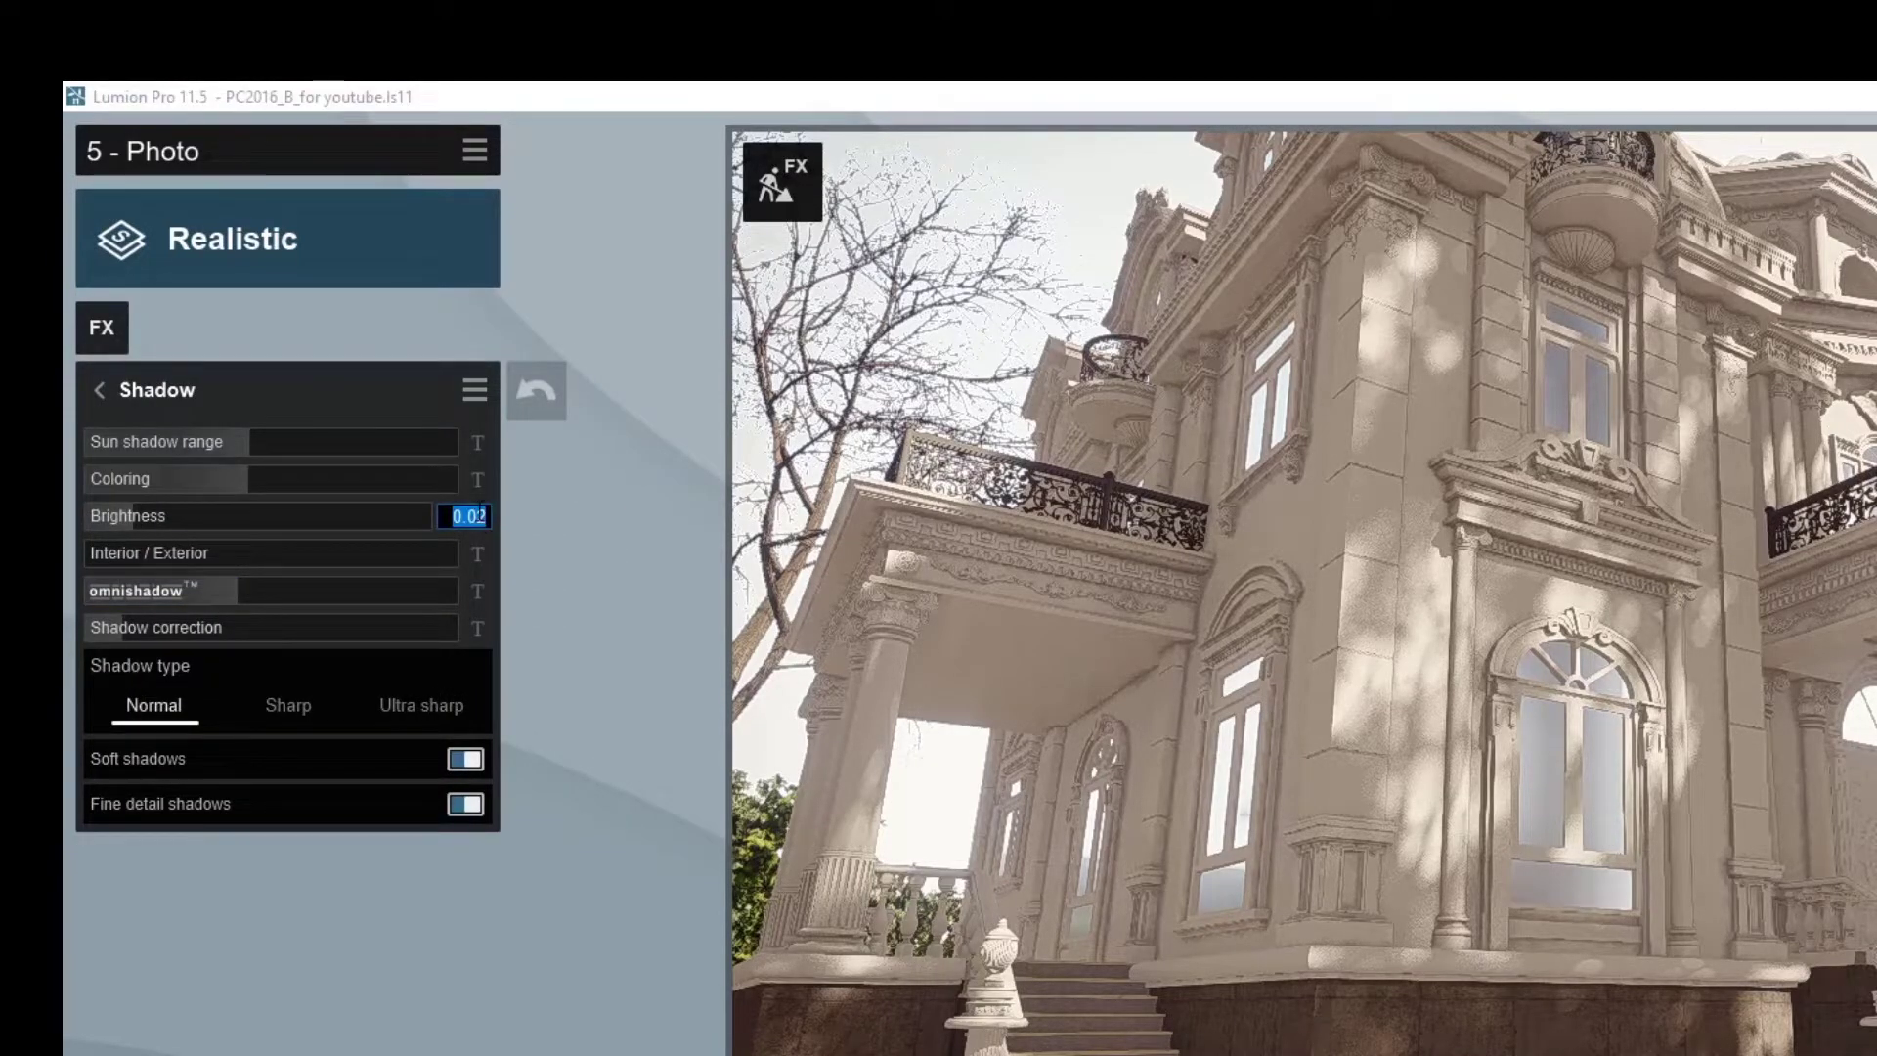
{"action": "left_click", "coordinate": [98, 389]}
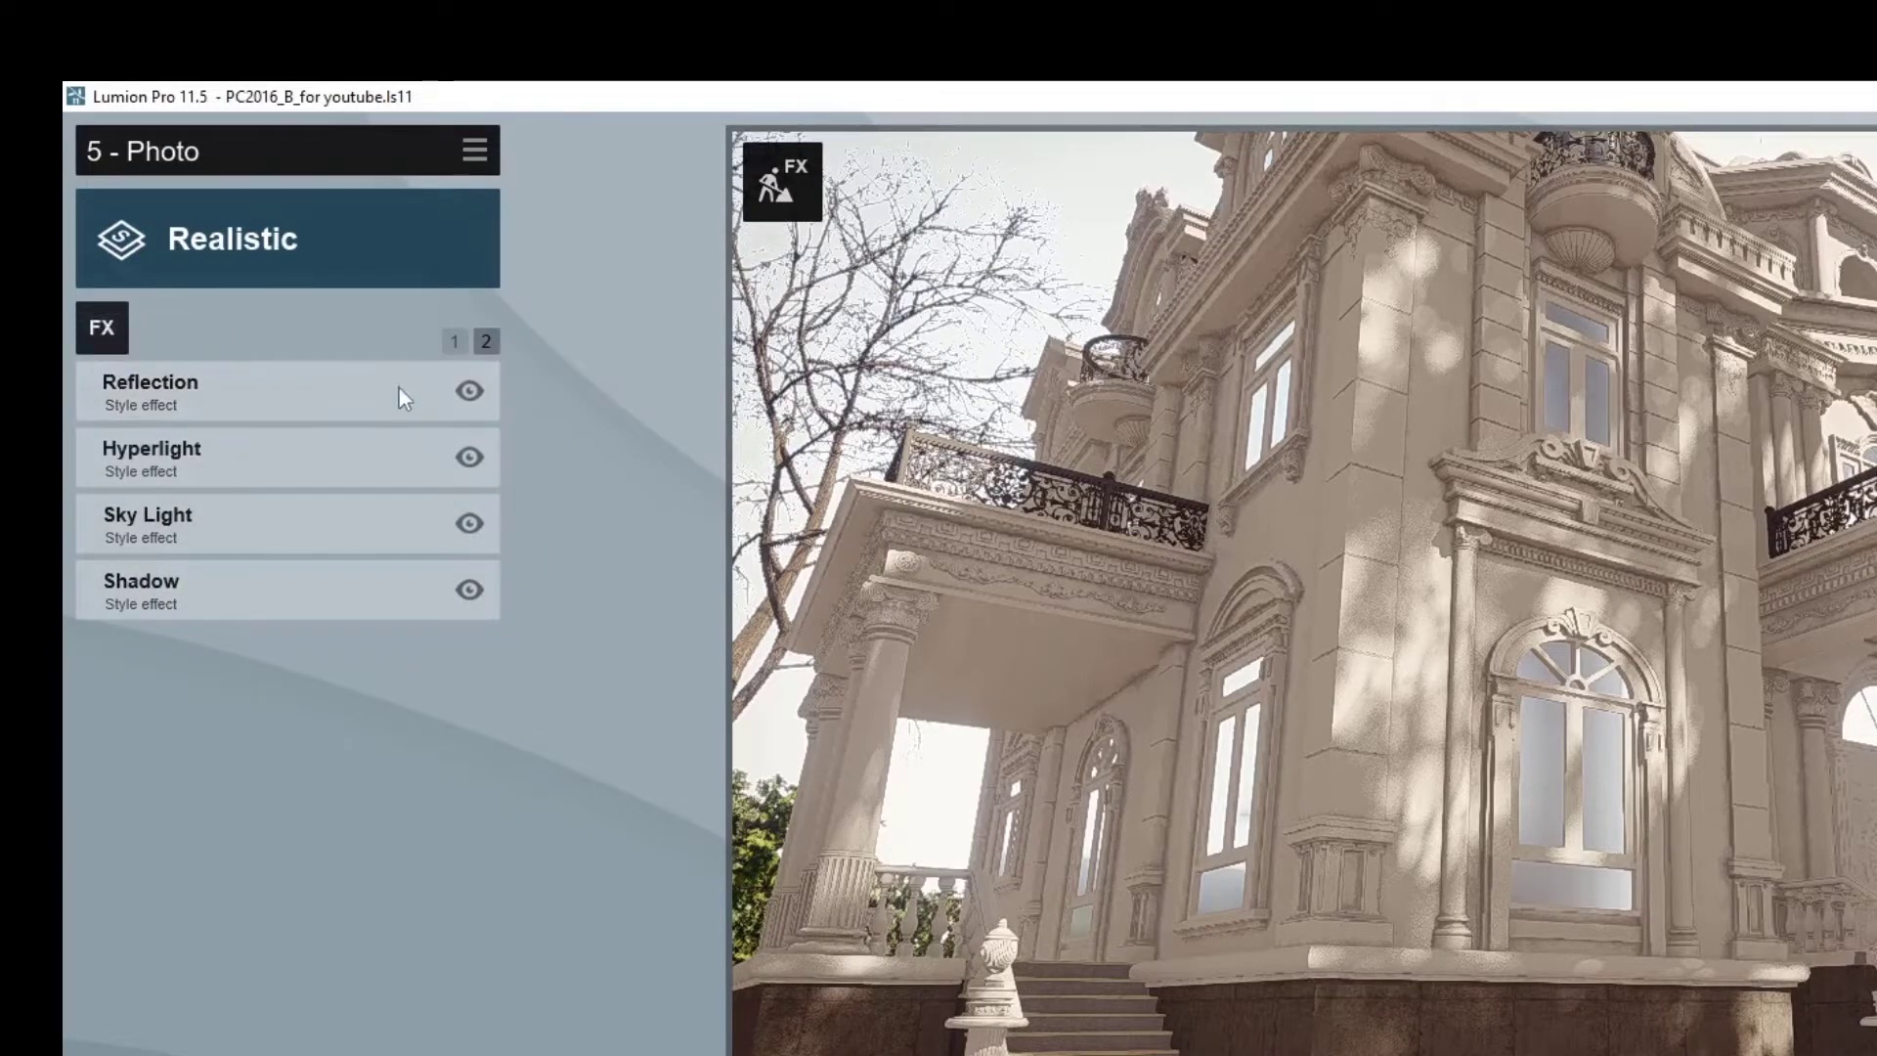
Step: Open the Reflection plane editor and add planes on the door glass and upper window
{"action": "left_click", "coordinate": [397, 388]}
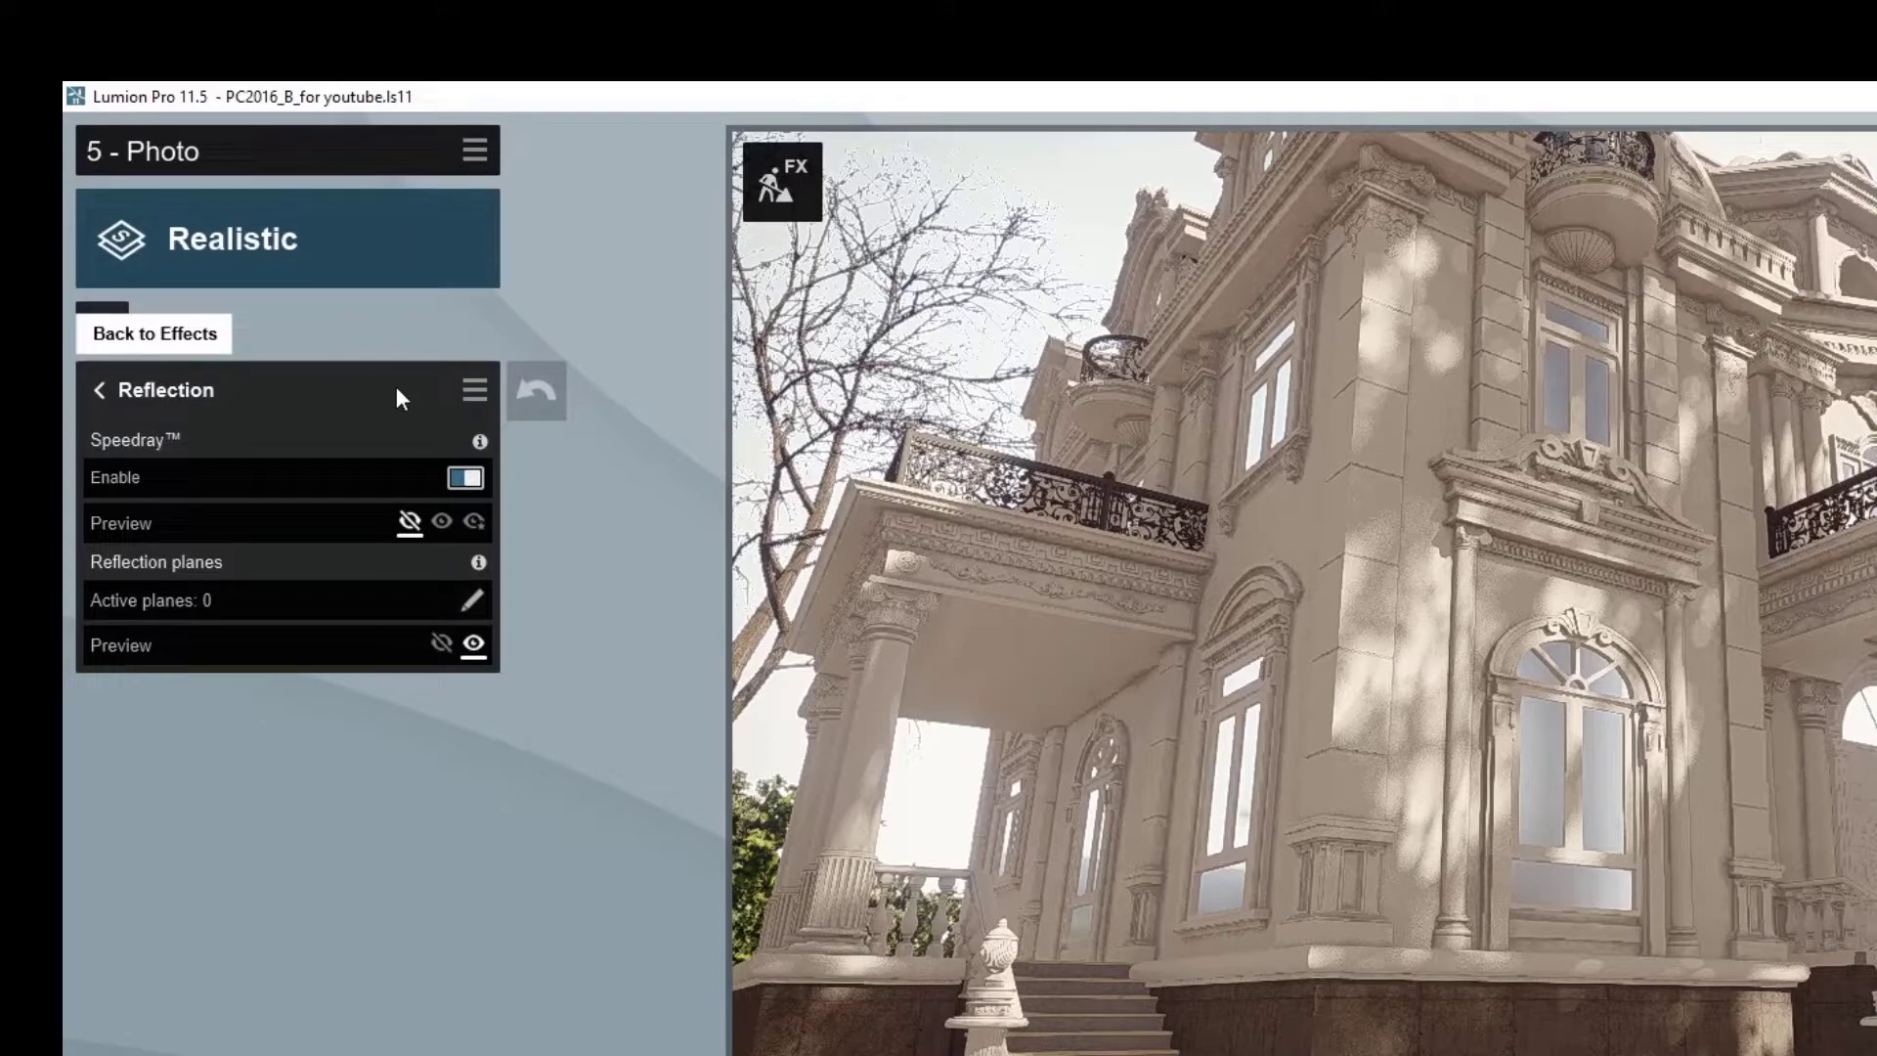
{"action": "left_click", "coordinate": [470, 607]}
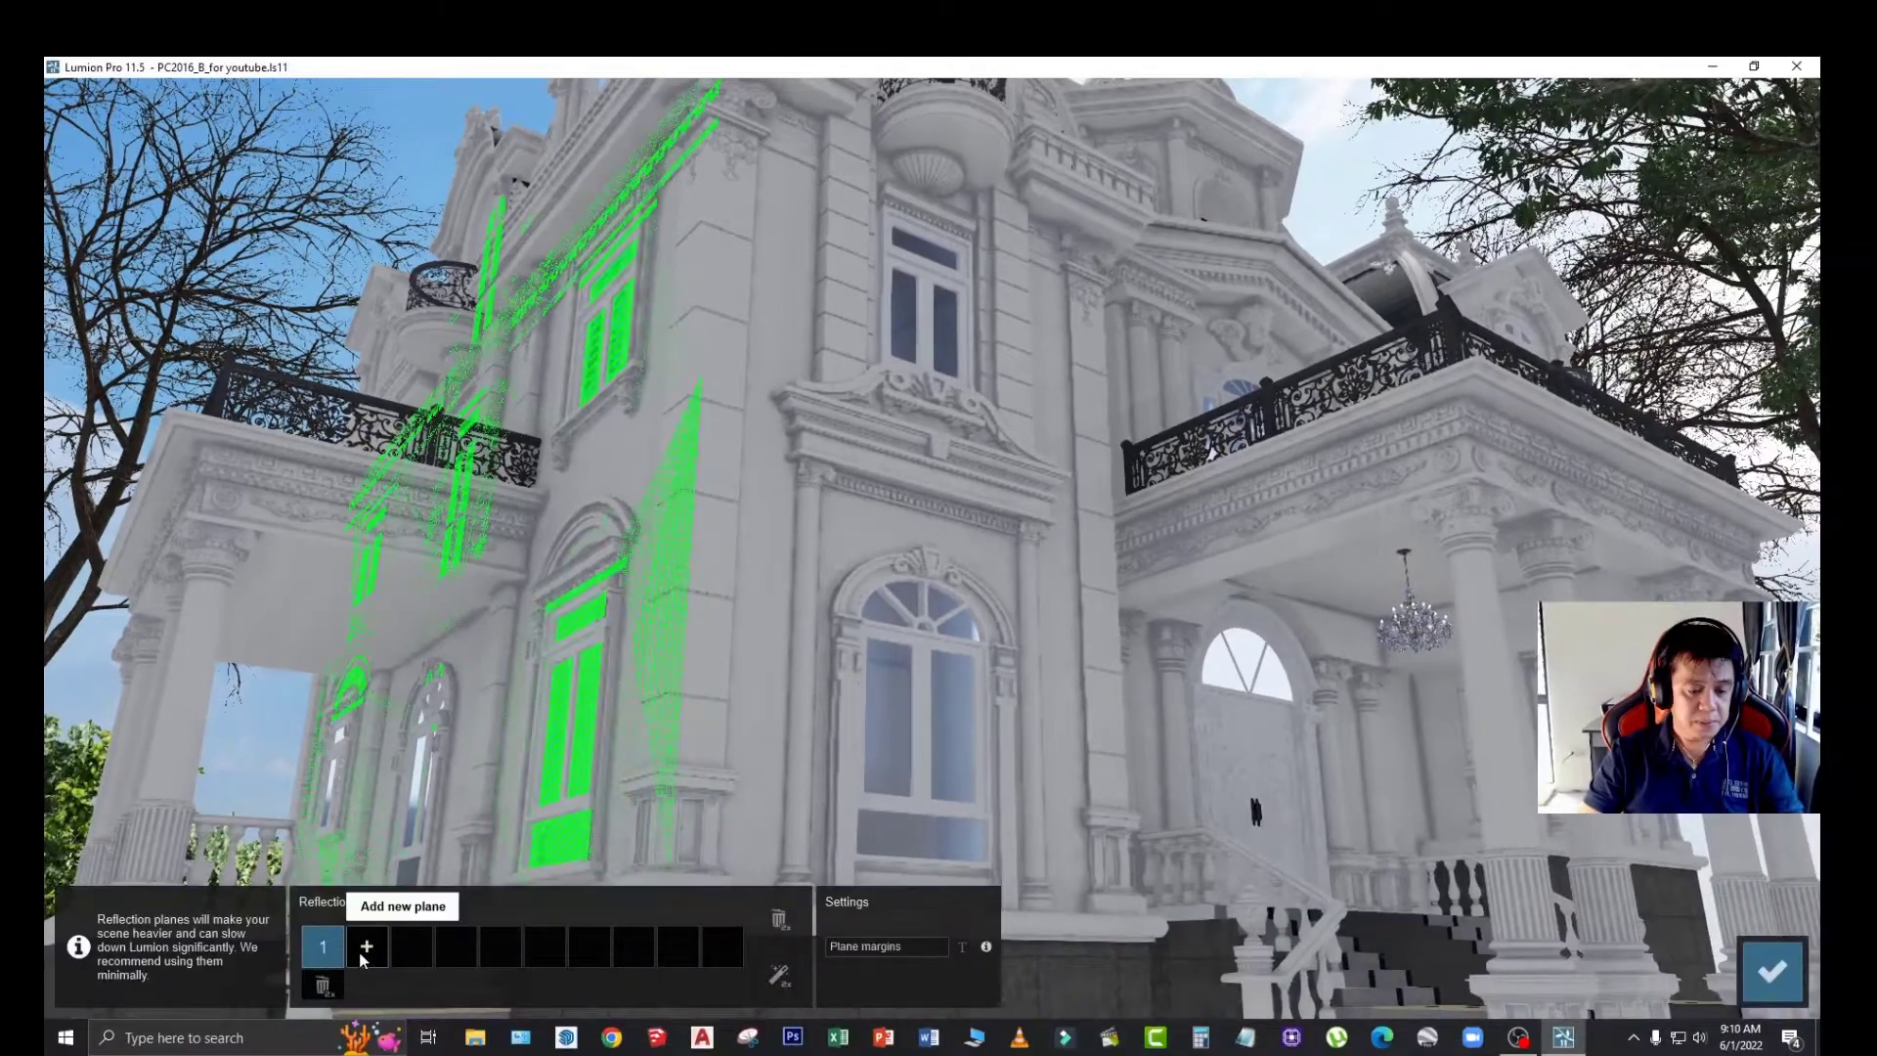
{"action": "left_click", "coordinate": [367, 947]}
{"action": "left_click", "coordinate": [875, 758]}
{"action": "left_click", "coordinate": [411, 947]}
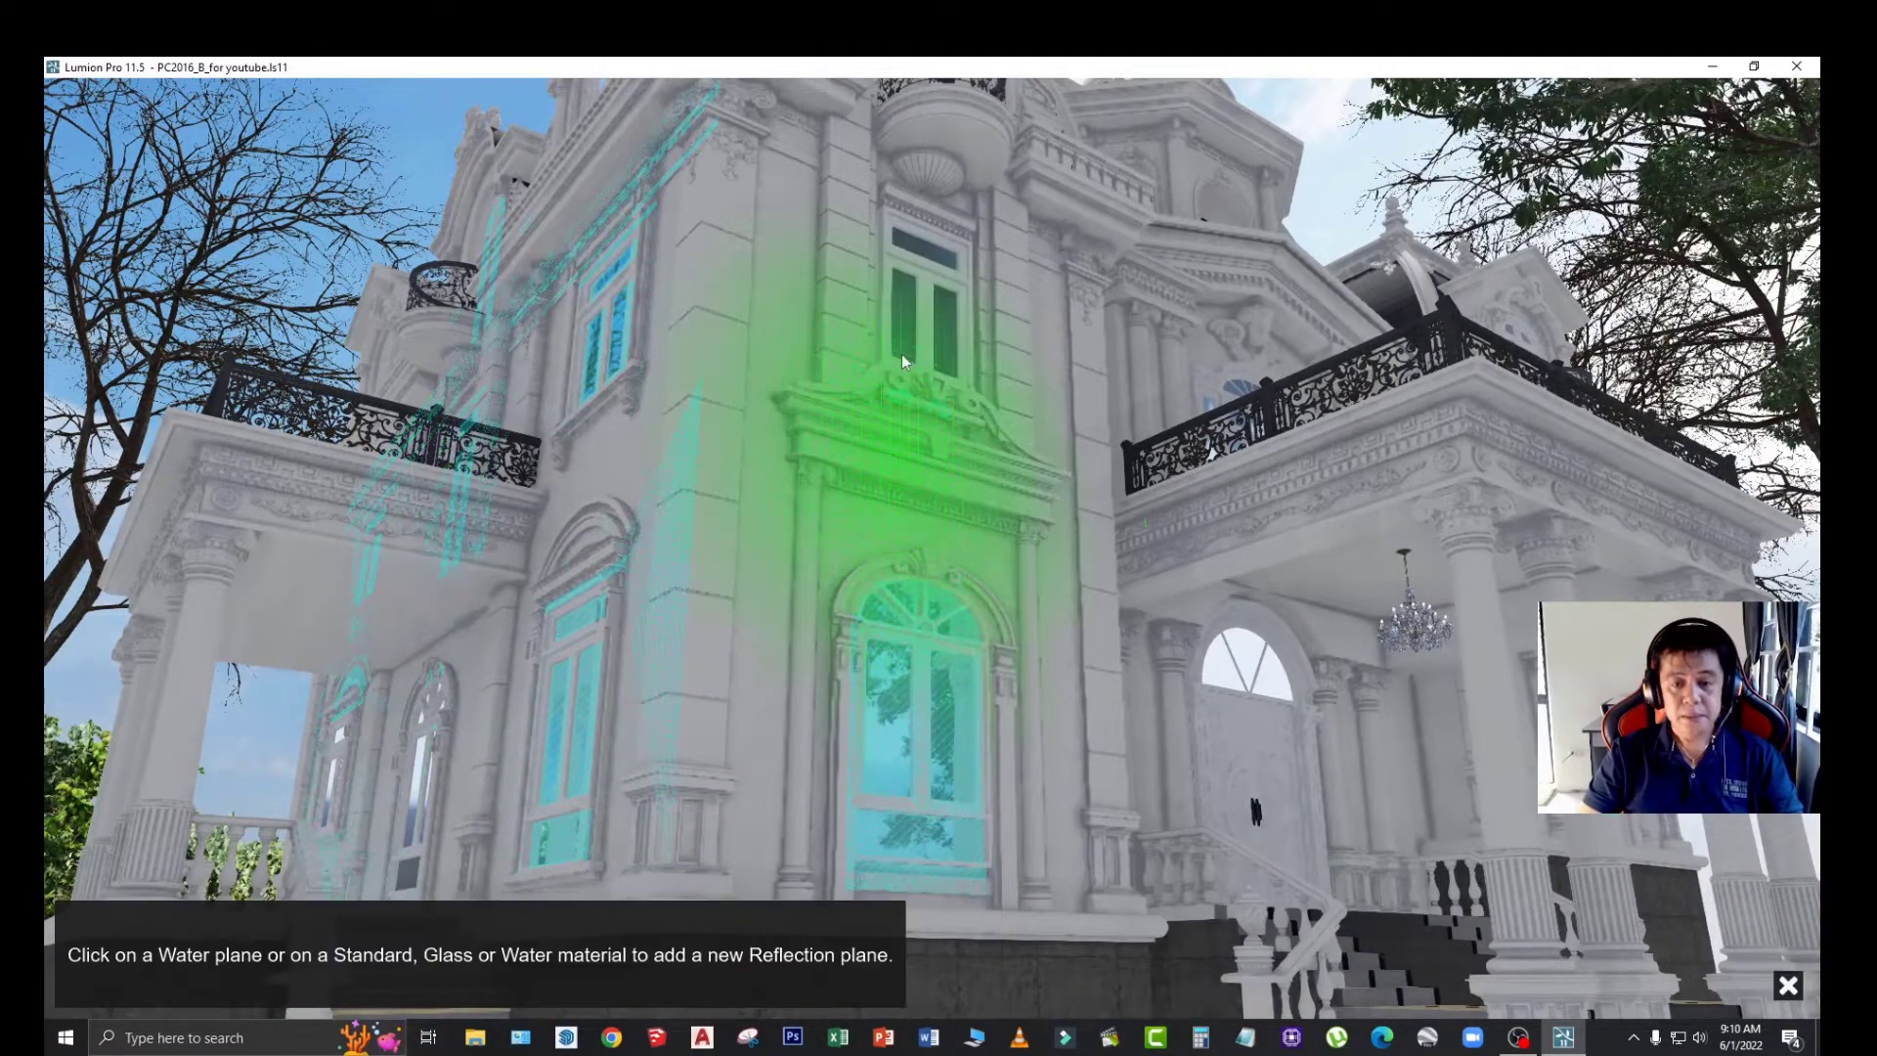
{"action": "left_click", "coordinate": [906, 344]}
Step: Add reflection planes on the balcony walls and entrance door wall, then confirm the planes
{"action": "left_click", "coordinate": [456, 947]}
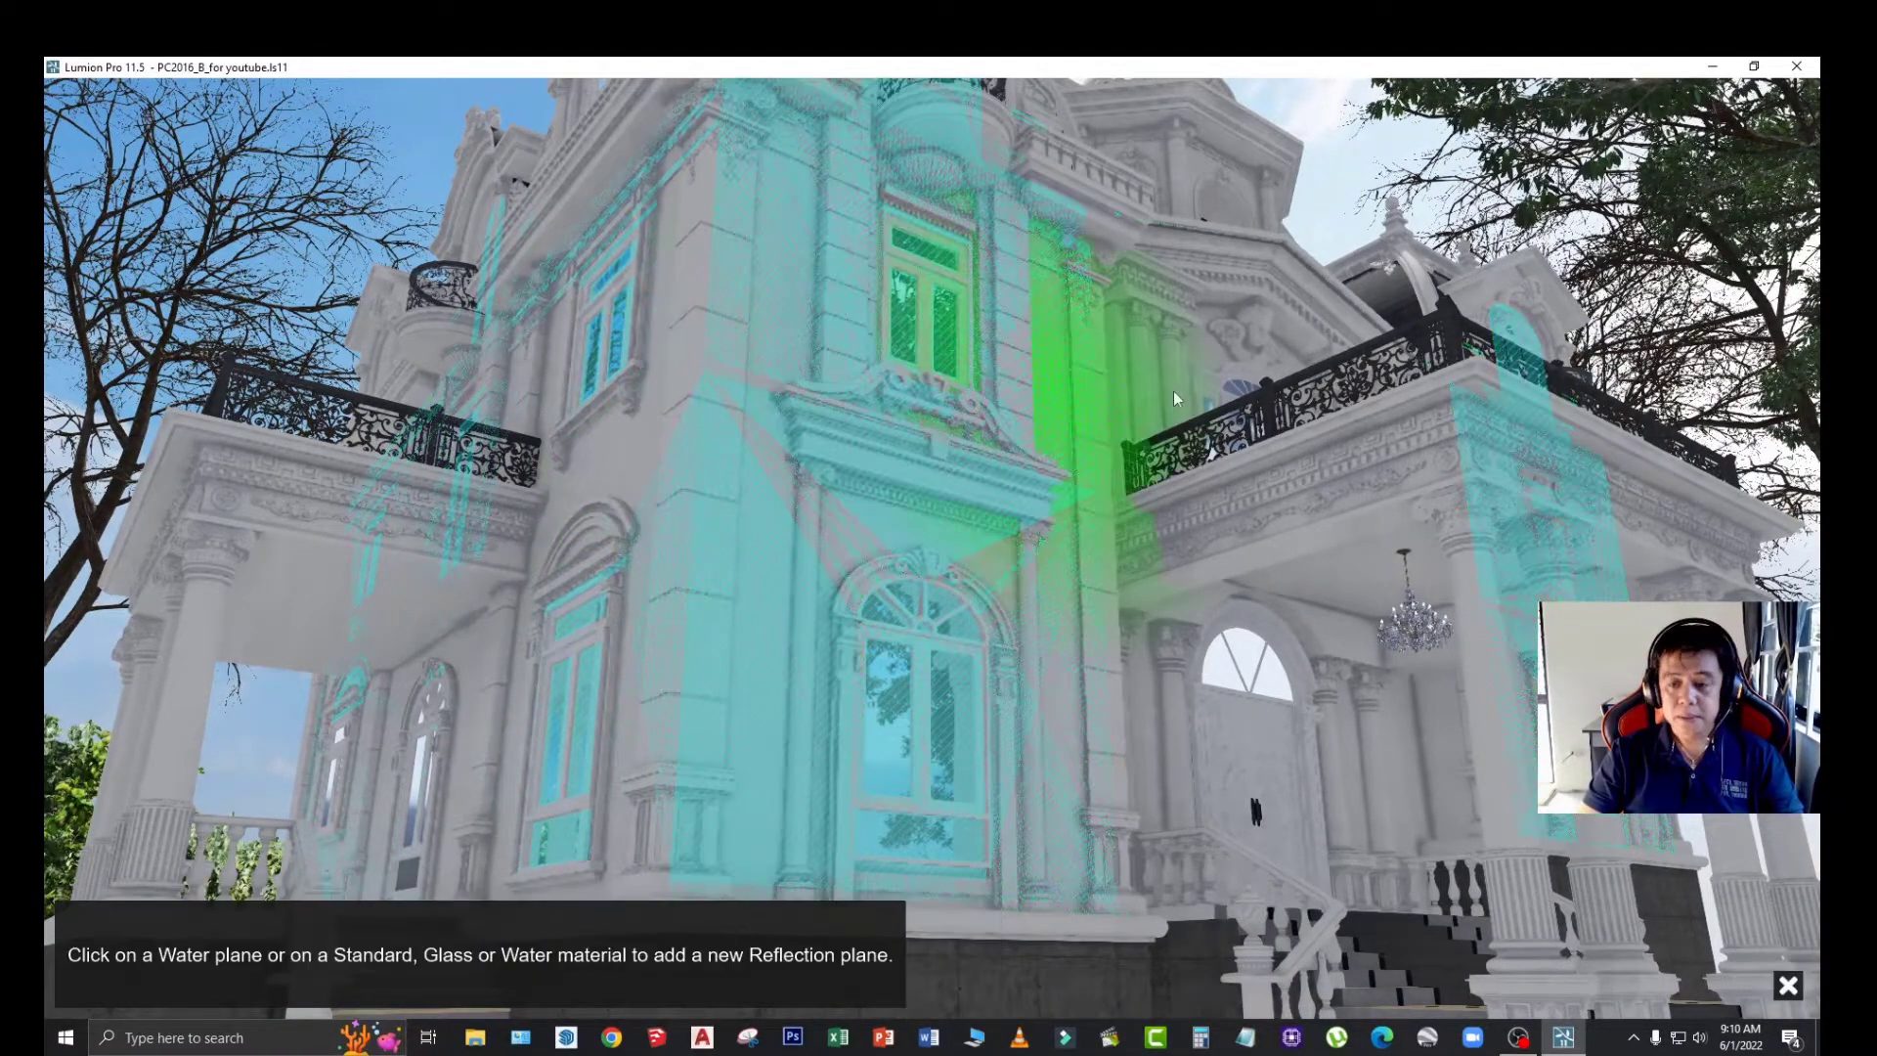
{"action": "left_click", "coordinate": [1209, 409]}
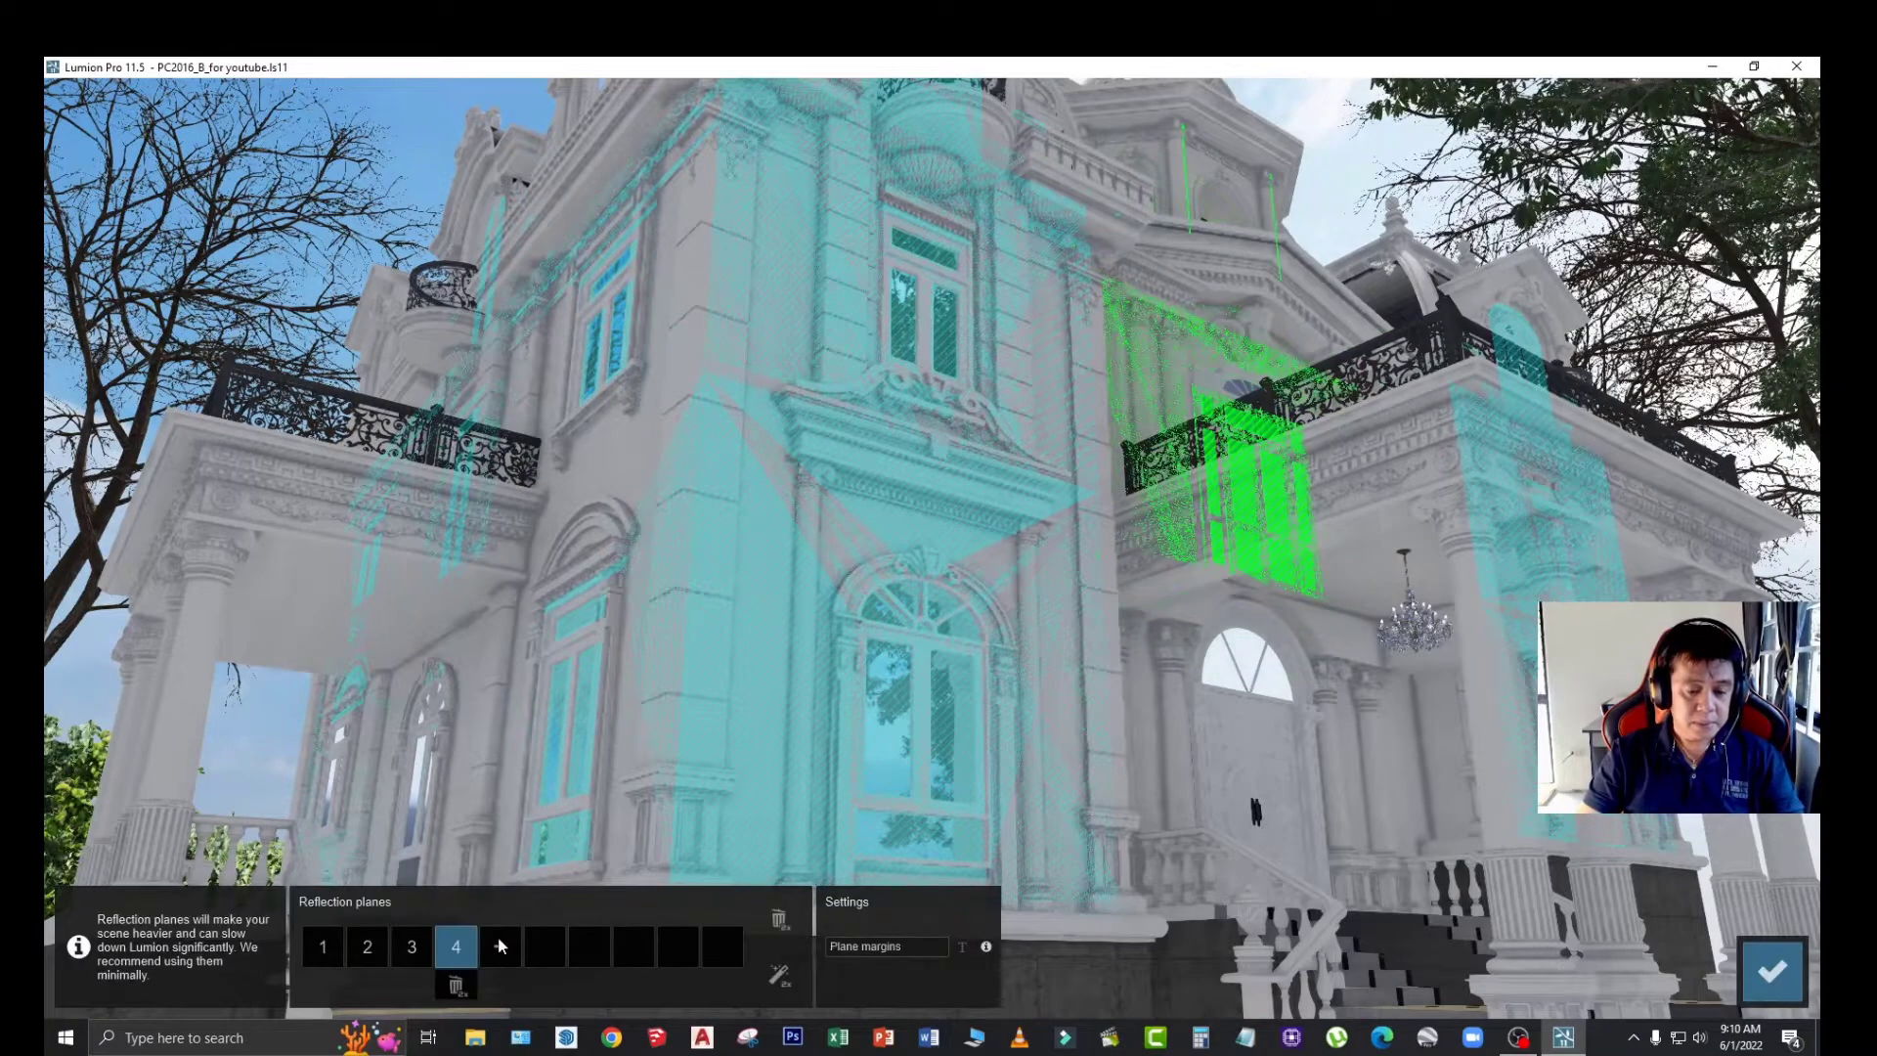
{"action": "left_click", "coordinate": [500, 946]}
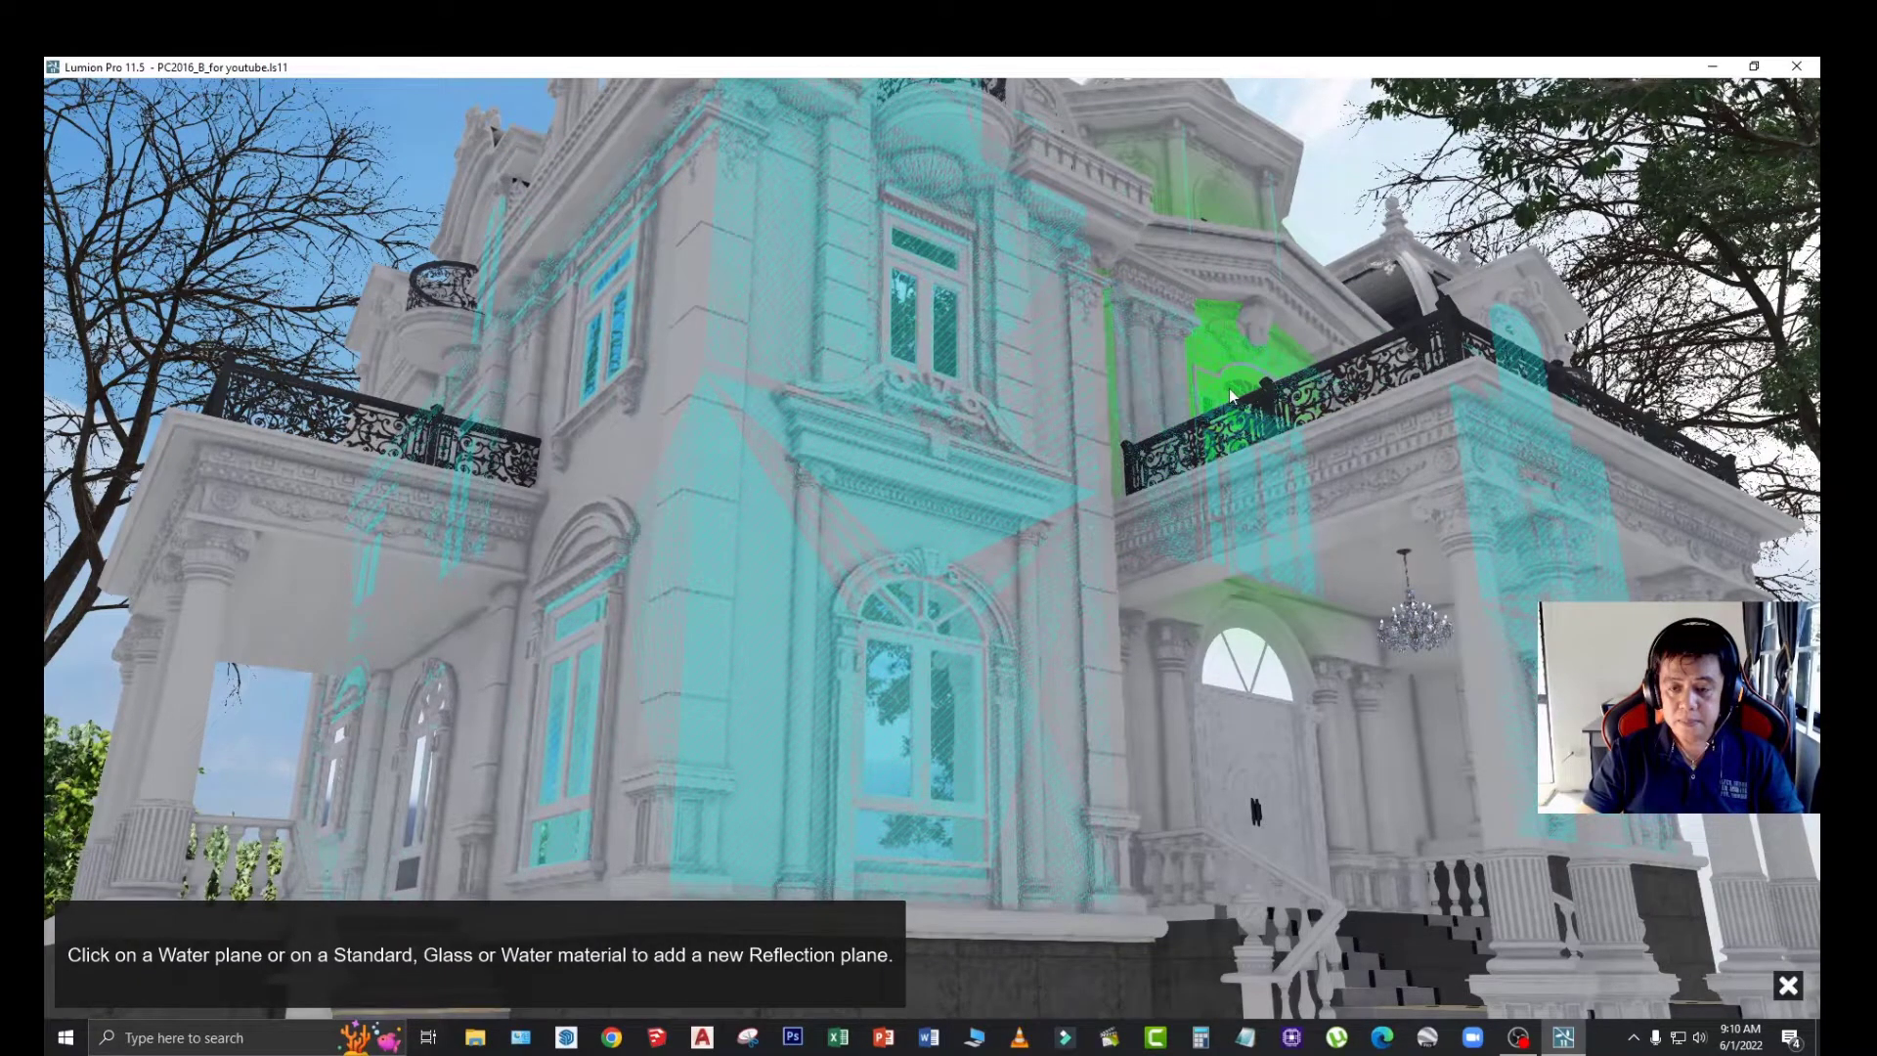
{"action": "left_click", "coordinate": [1229, 389]}
{"action": "left_click", "coordinate": [546, 947]}
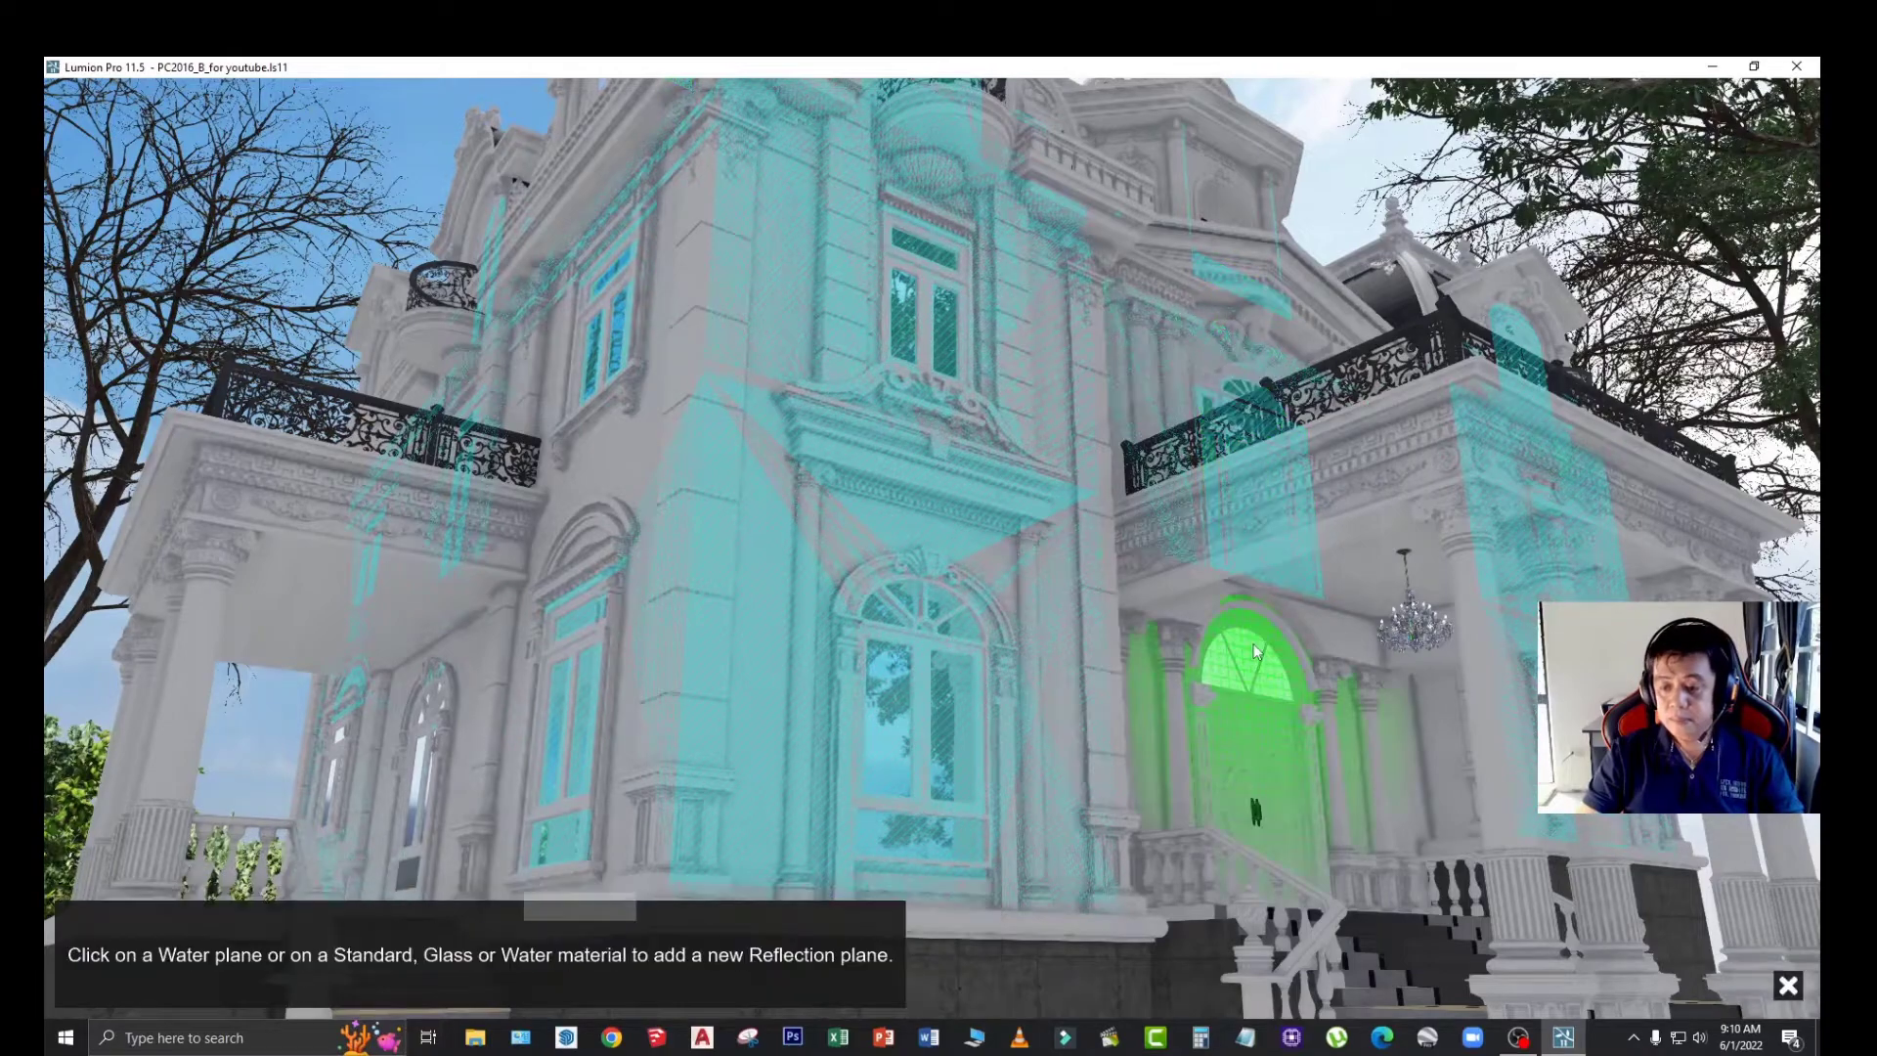
{"action": "left_click", "coordinate": [1253, 644]}
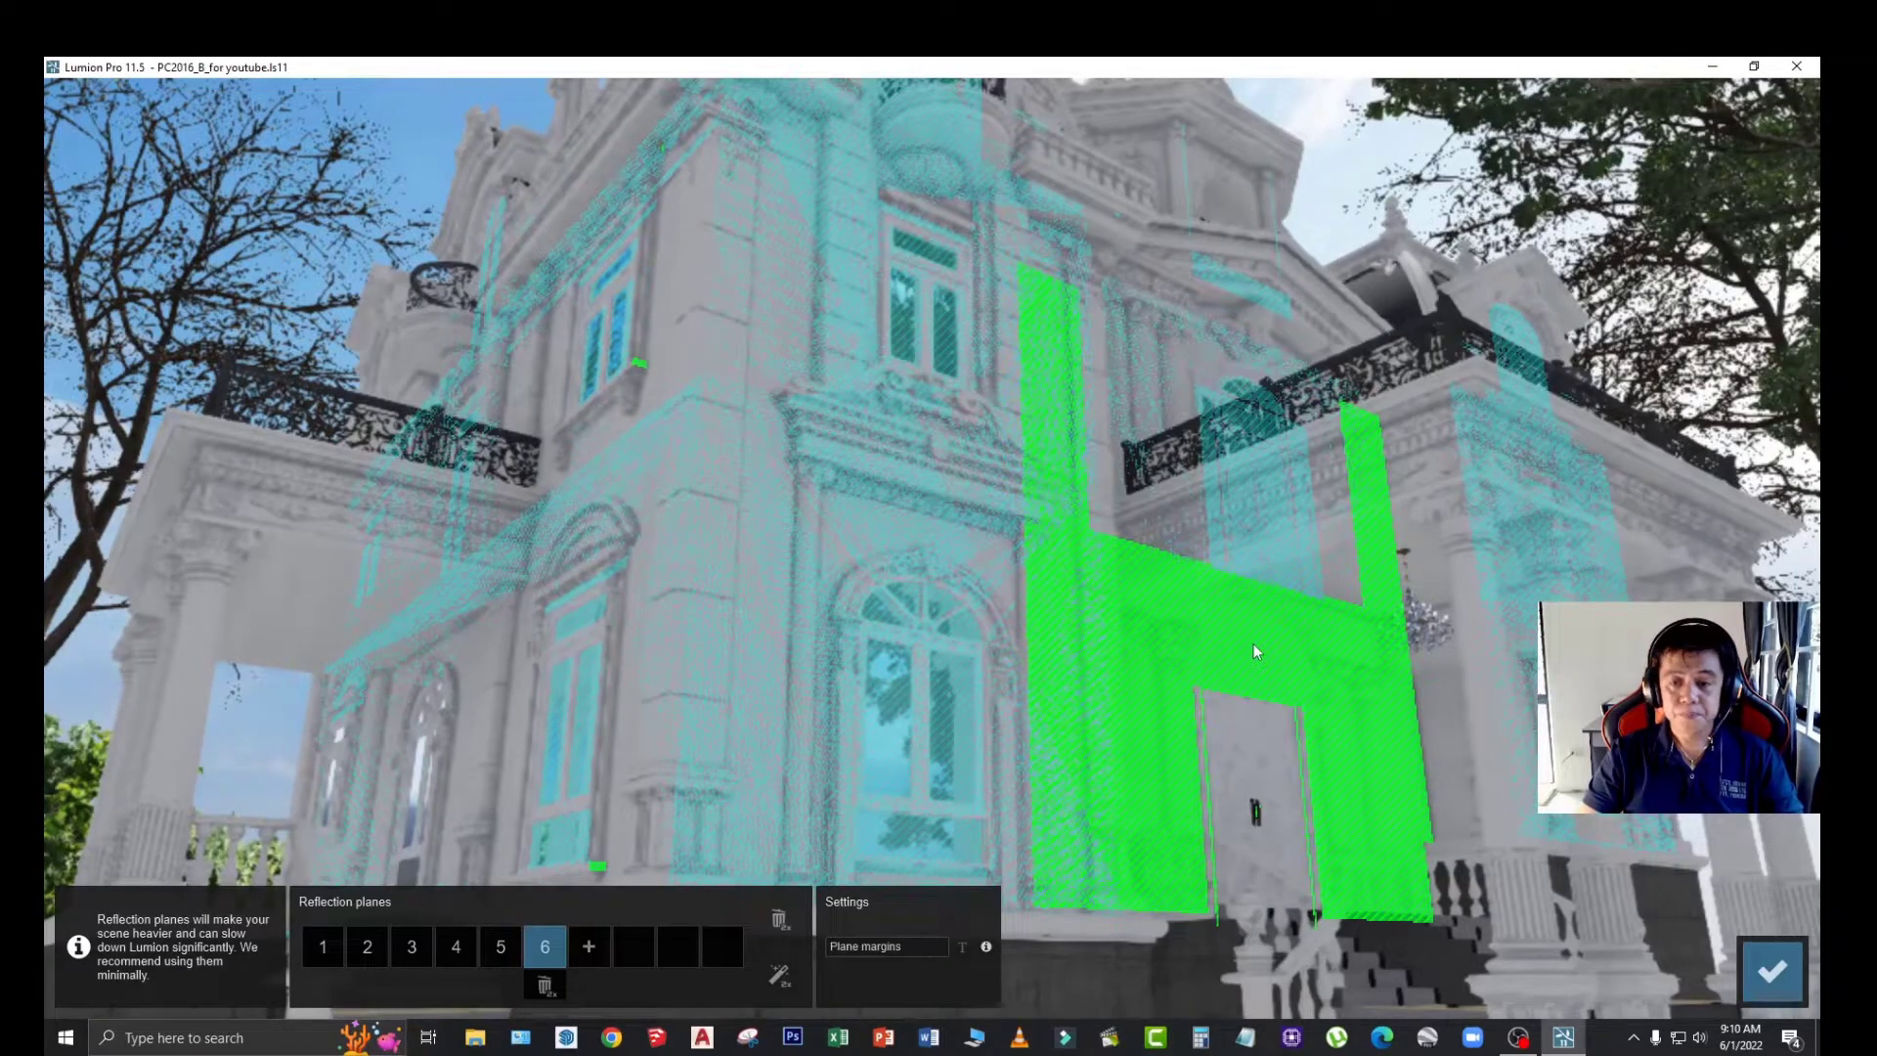
{"action": "left_click", "coordinate": [1776, 971]}
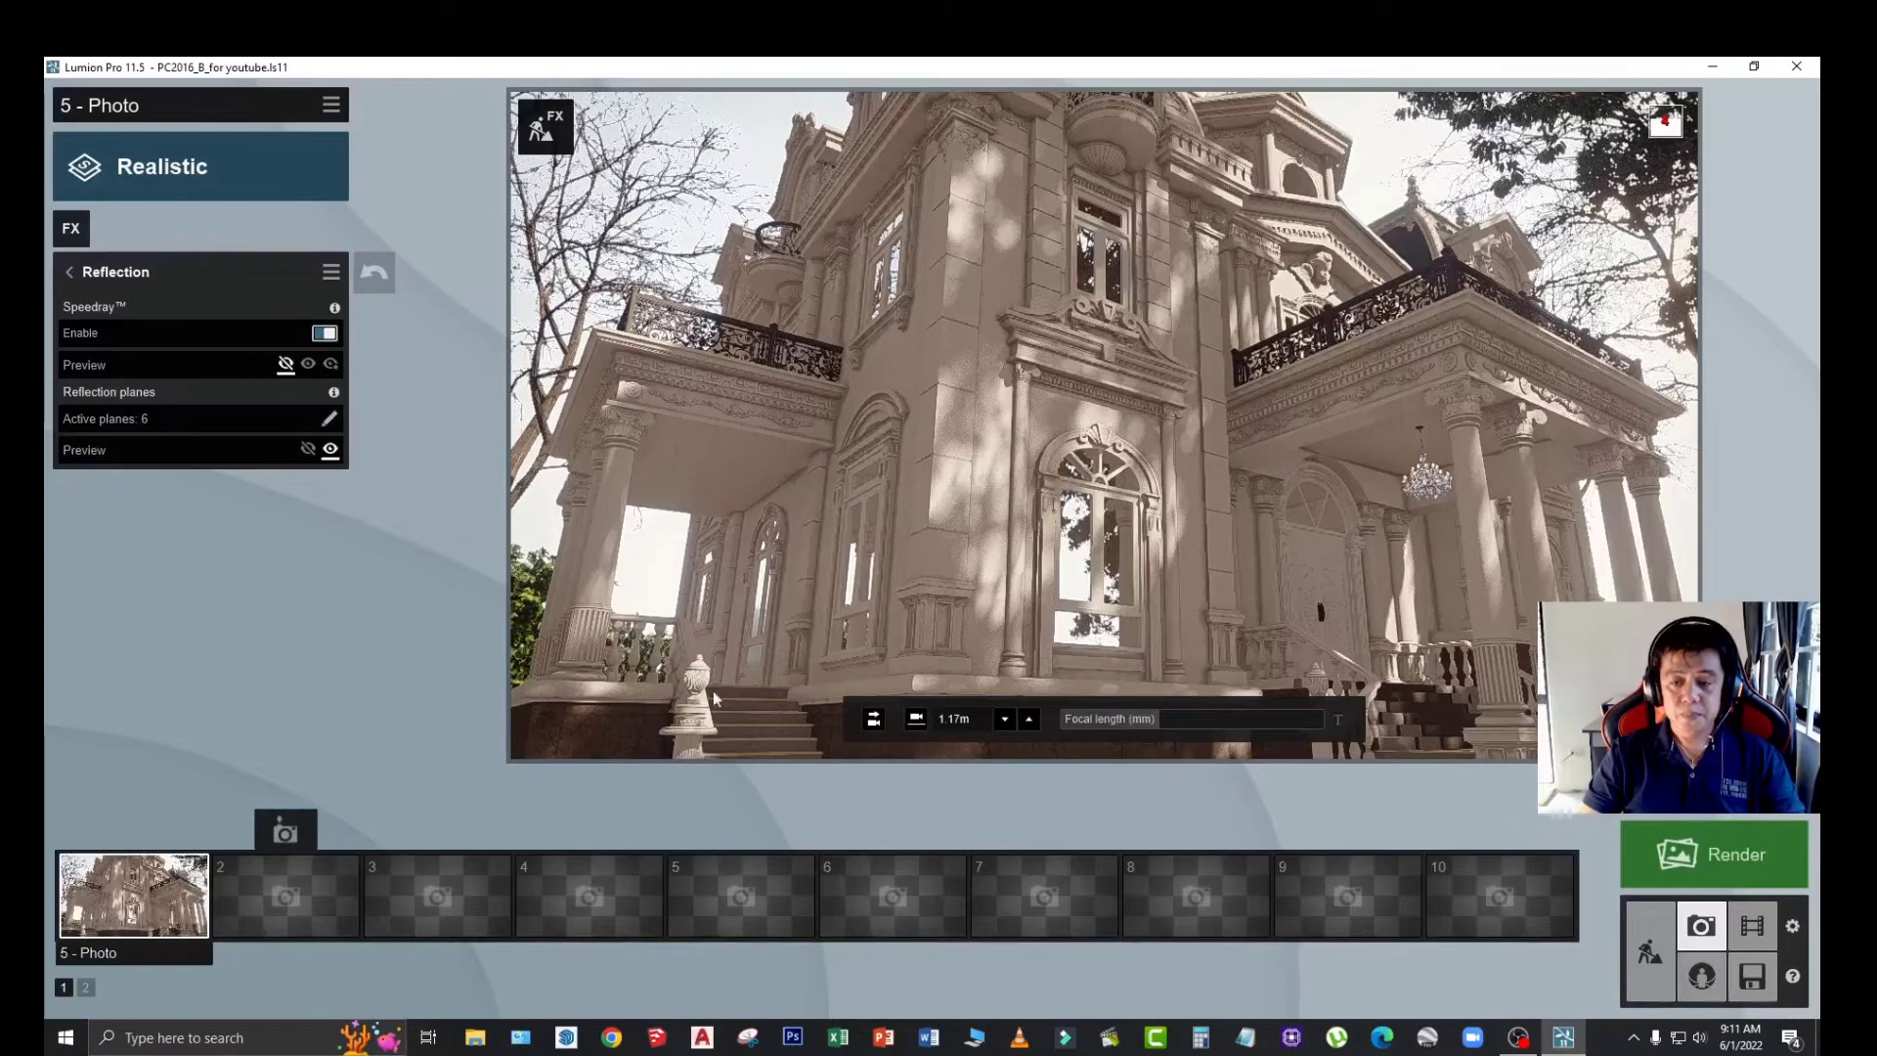
Step: Restore the saved camera view with Shift+1 and render the photo at Desktop quality
{"action": "key", "text": "shift+1"}
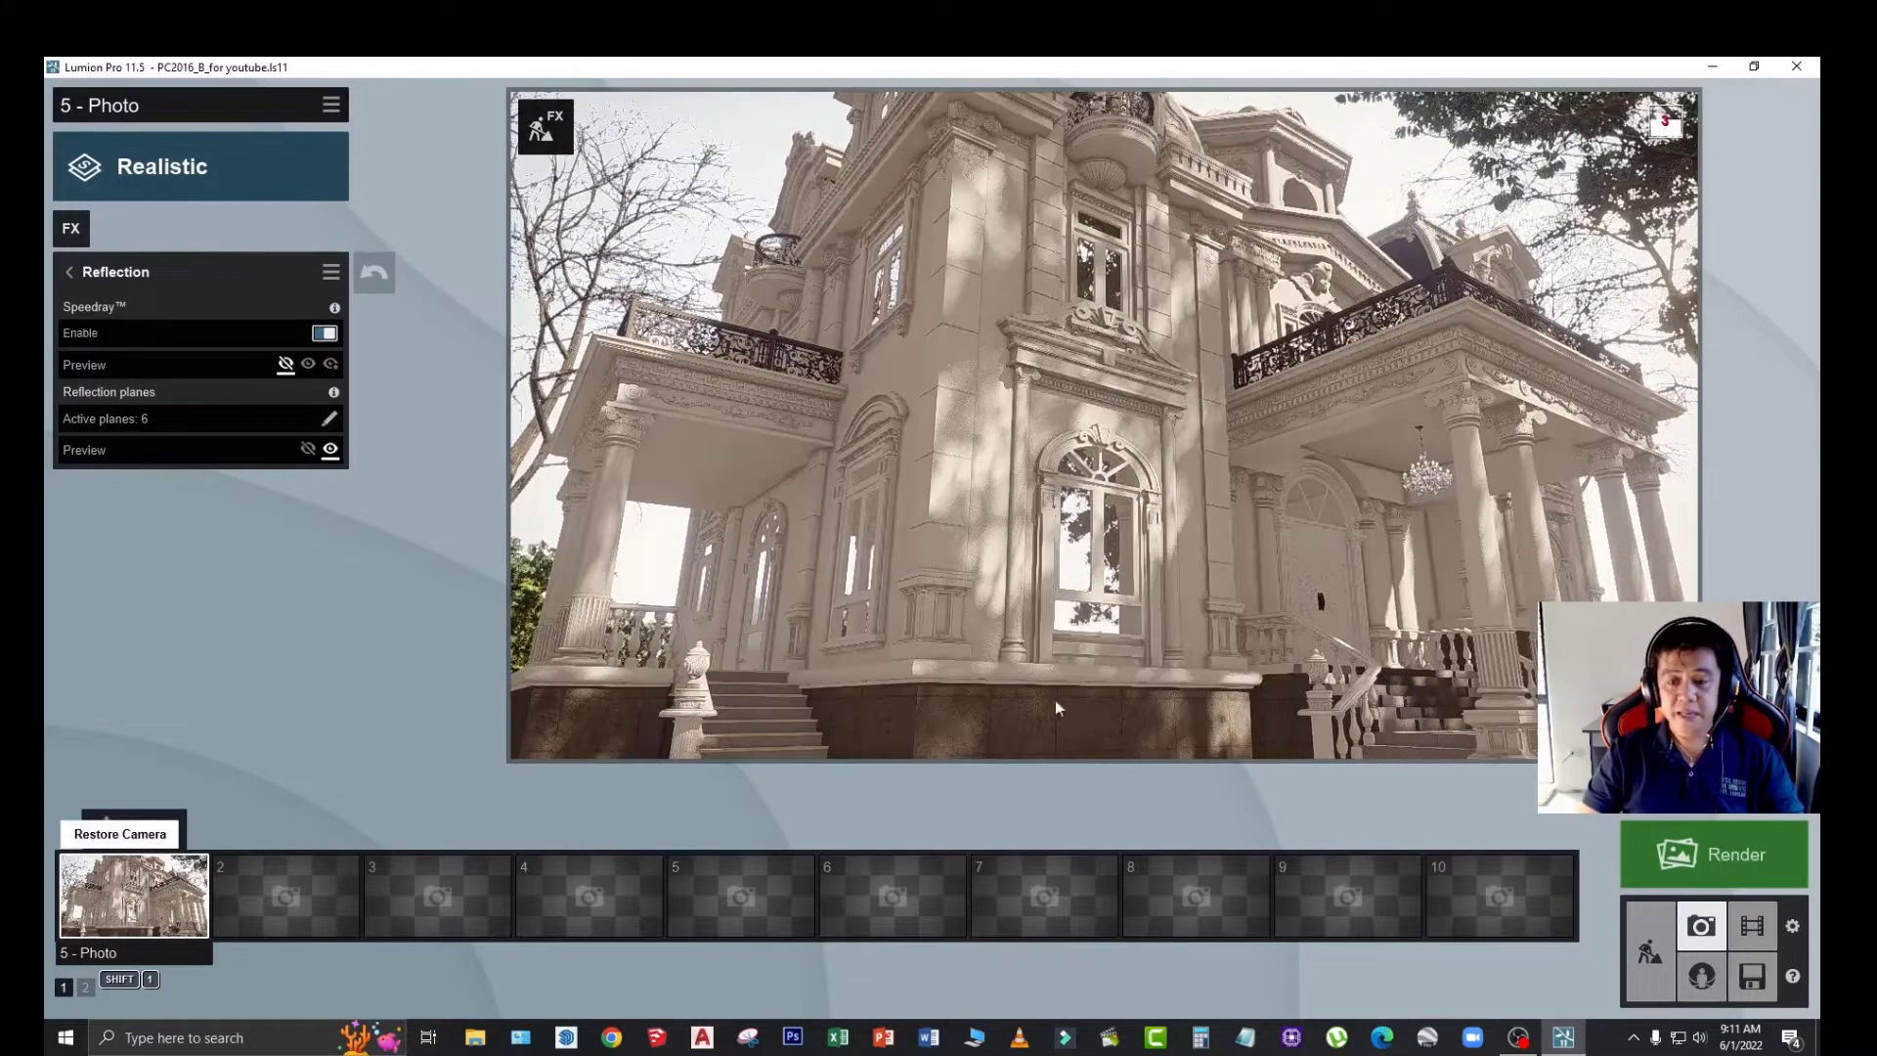
{"action": "left_click", "coordinate": [1728, 856]}
{"action": "left_click", "coordinate": [864, 792]}
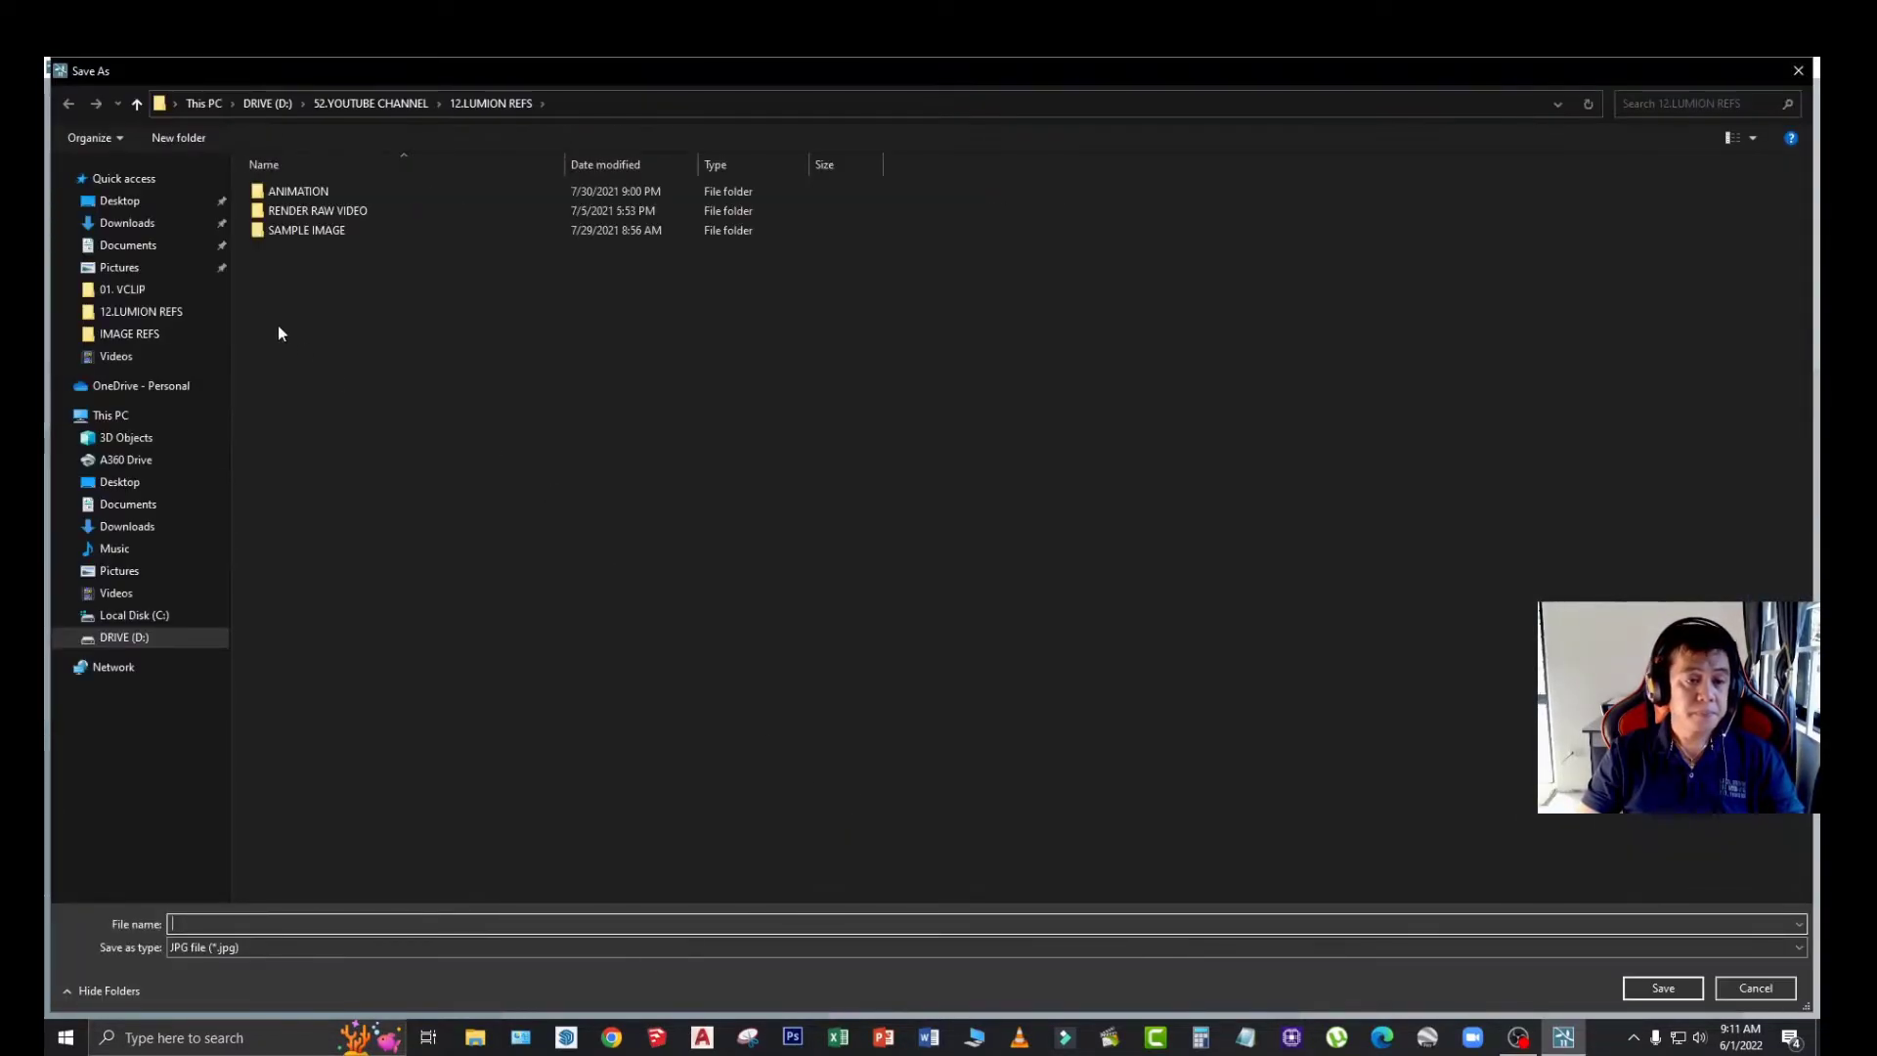
Step: Save the render as JPG '1' in a new Desktop folder, then open that folder
{"action": "left_click", "coordinate": [142, 484]}
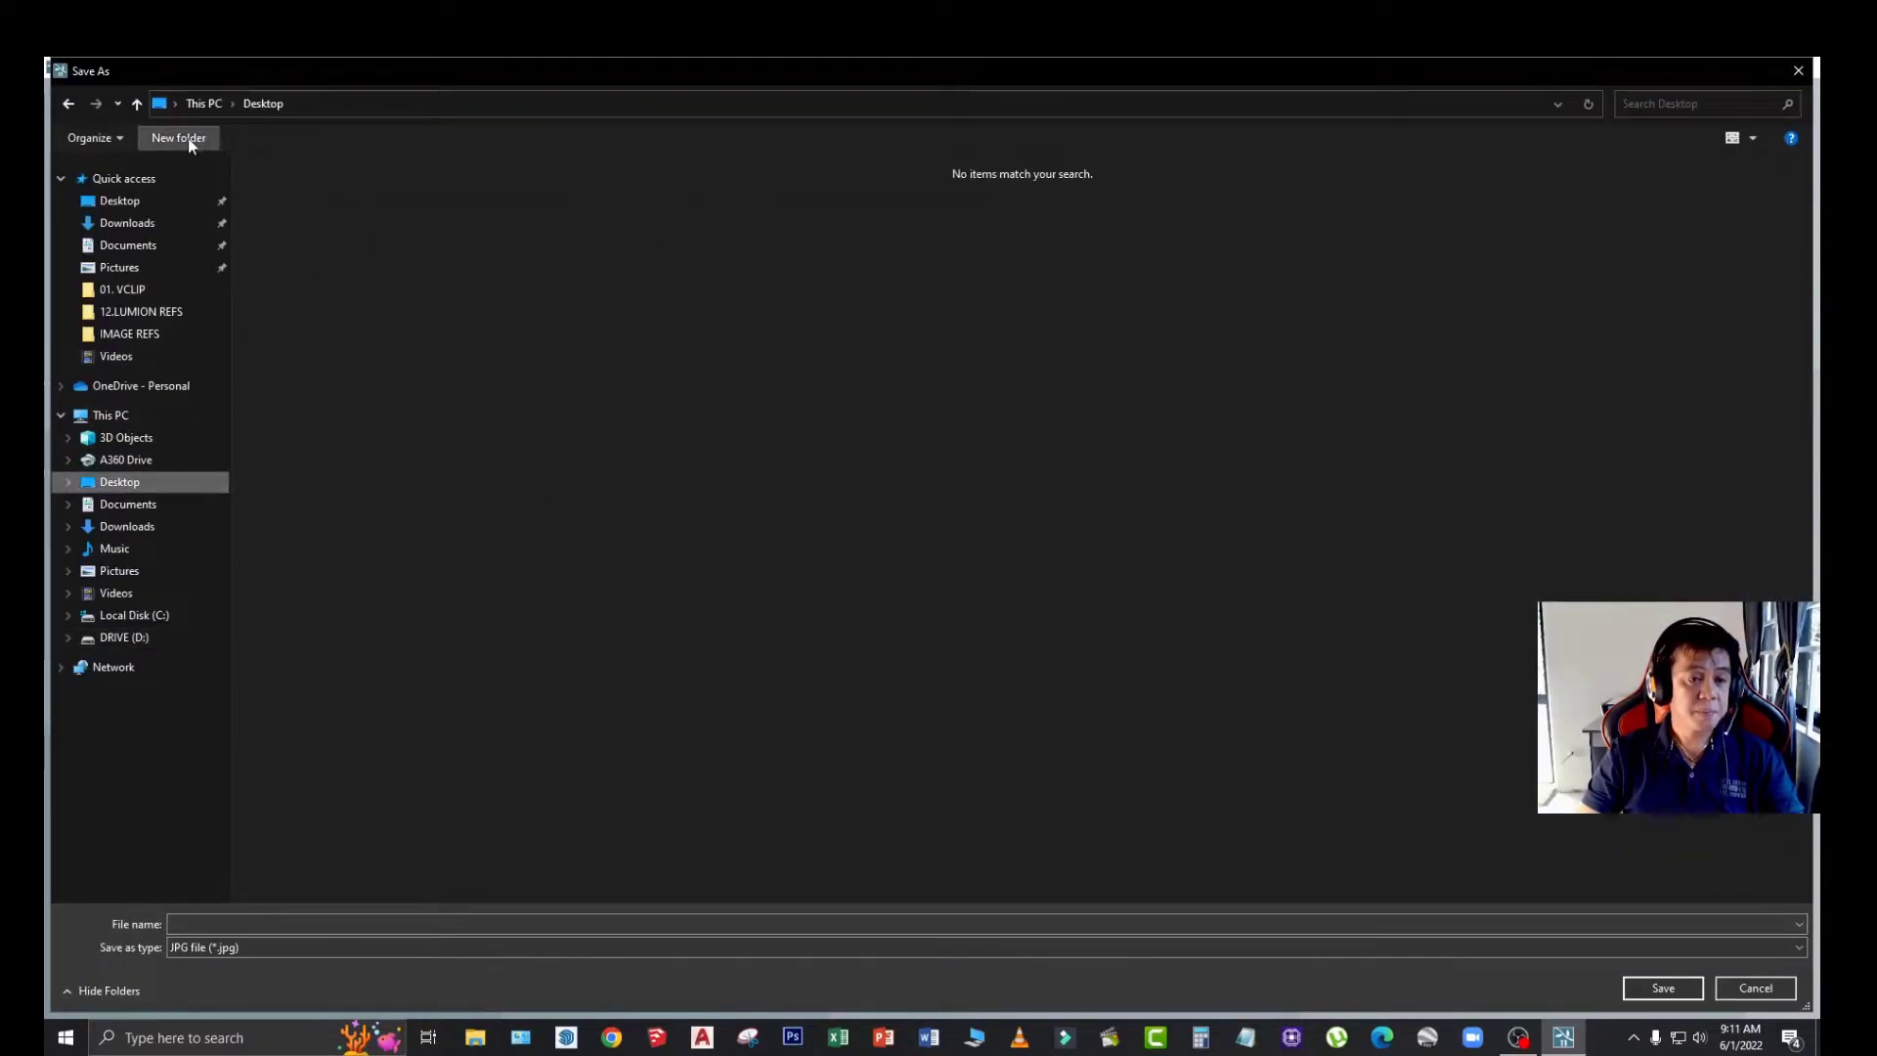
{"action": "left_click", "coordinate": [179, 138]}
{"action": "double_click", "coordinate": [294, 195]}
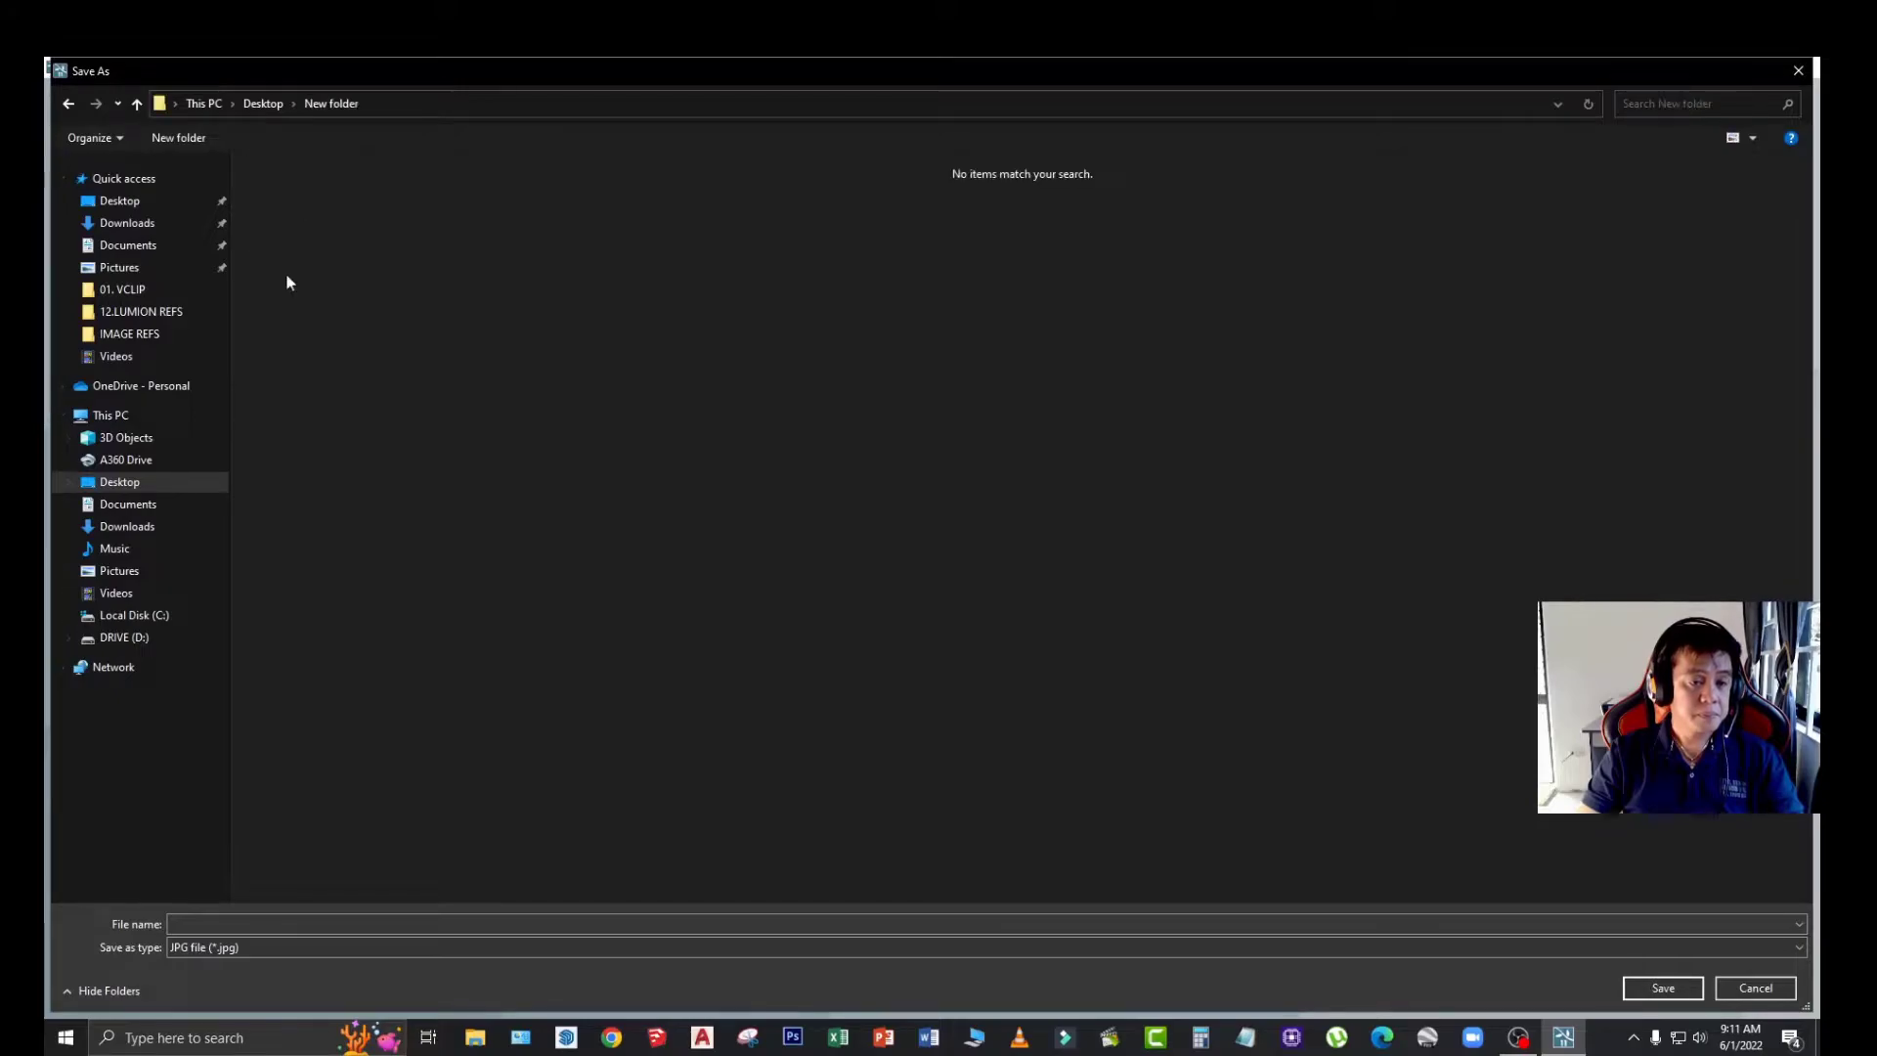
{"action": "left_click", "coordinate": [218, 924]}
{"action": "type", "text": "1"}
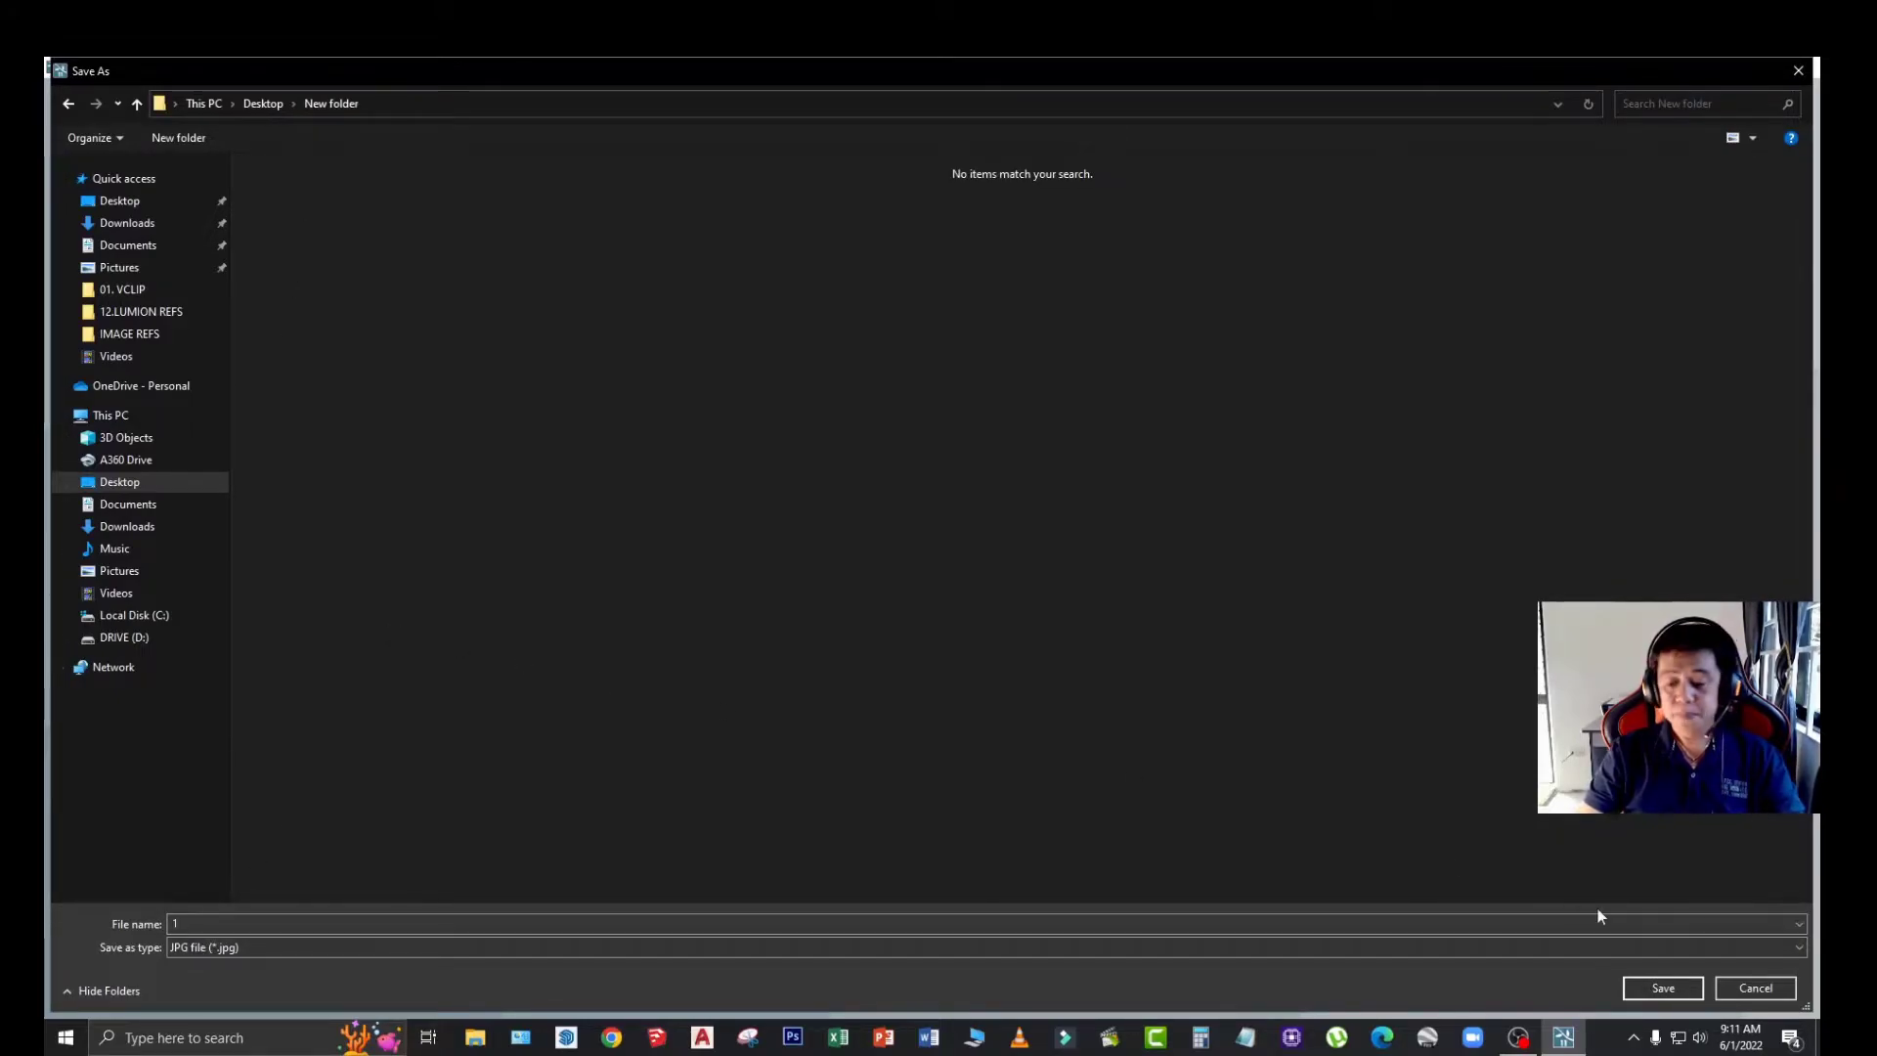
{"action": "left_click", "coordinate": [1651, 989]}
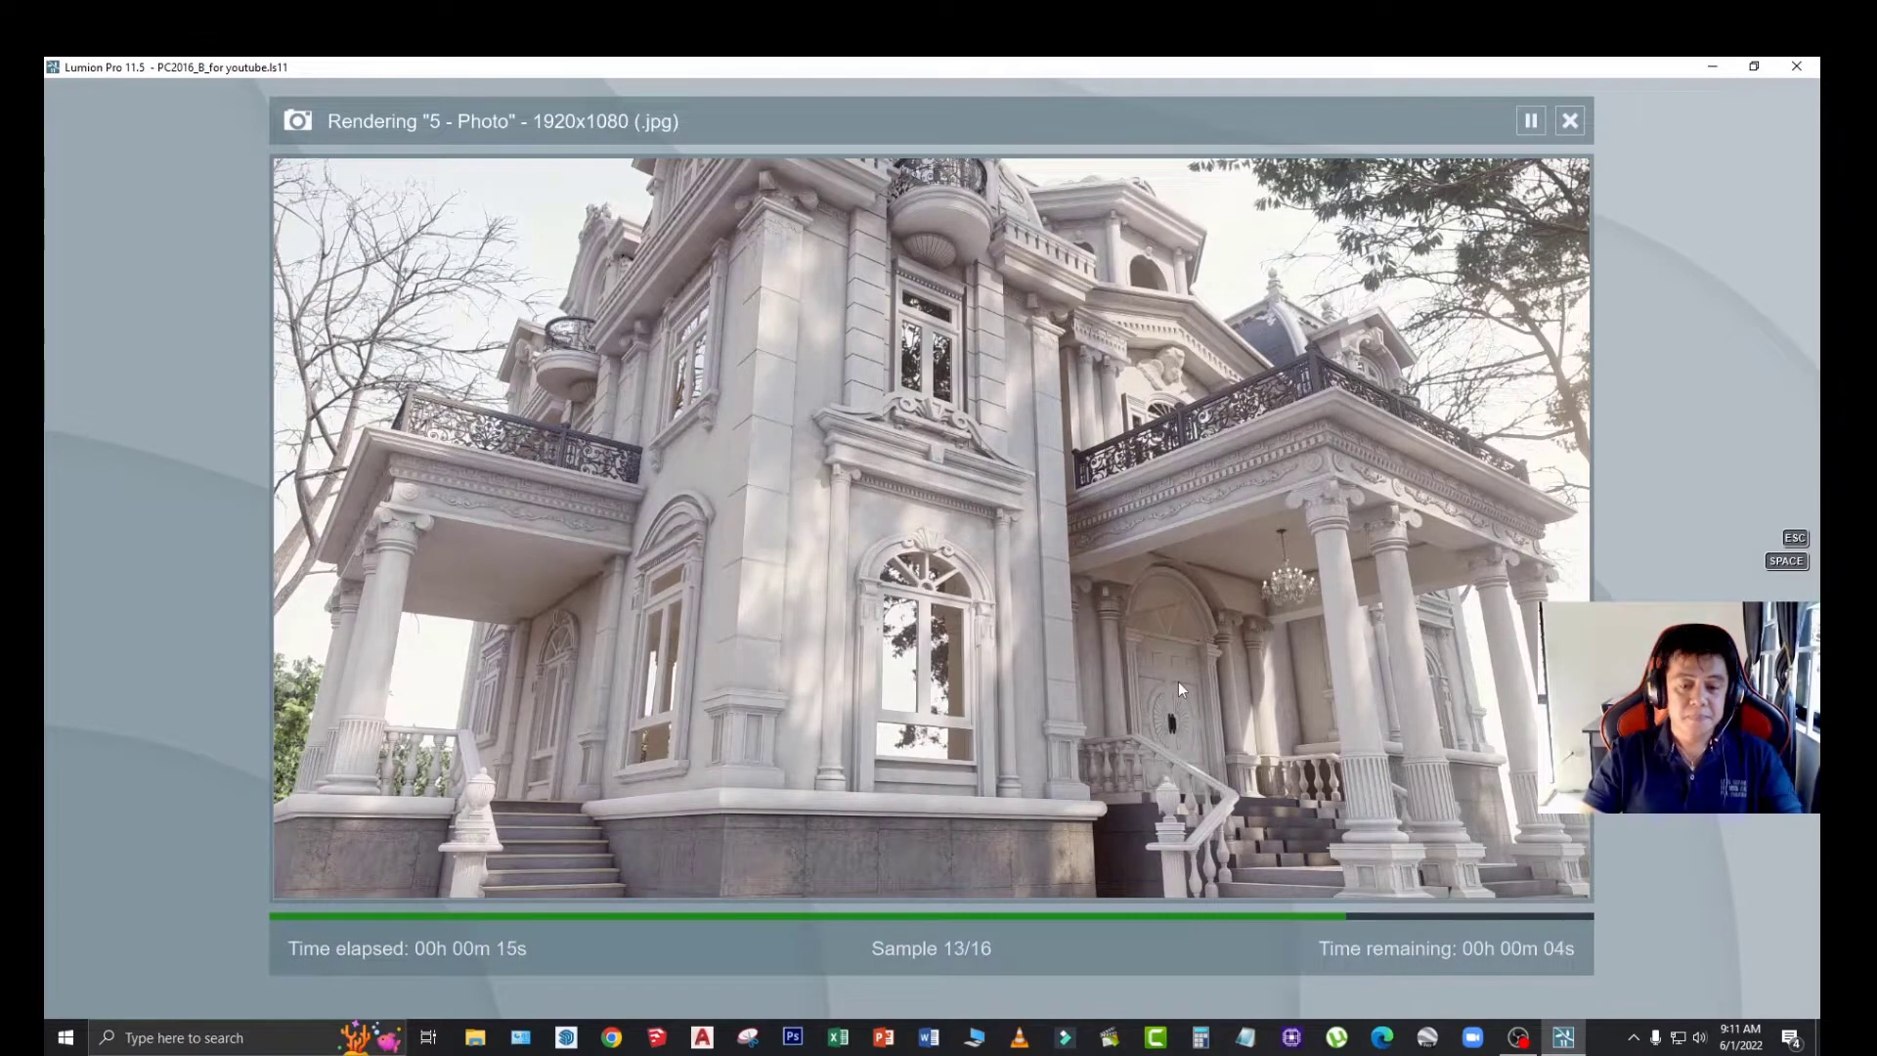
{"action": "left_click", "coordinate": [1253, 871]}
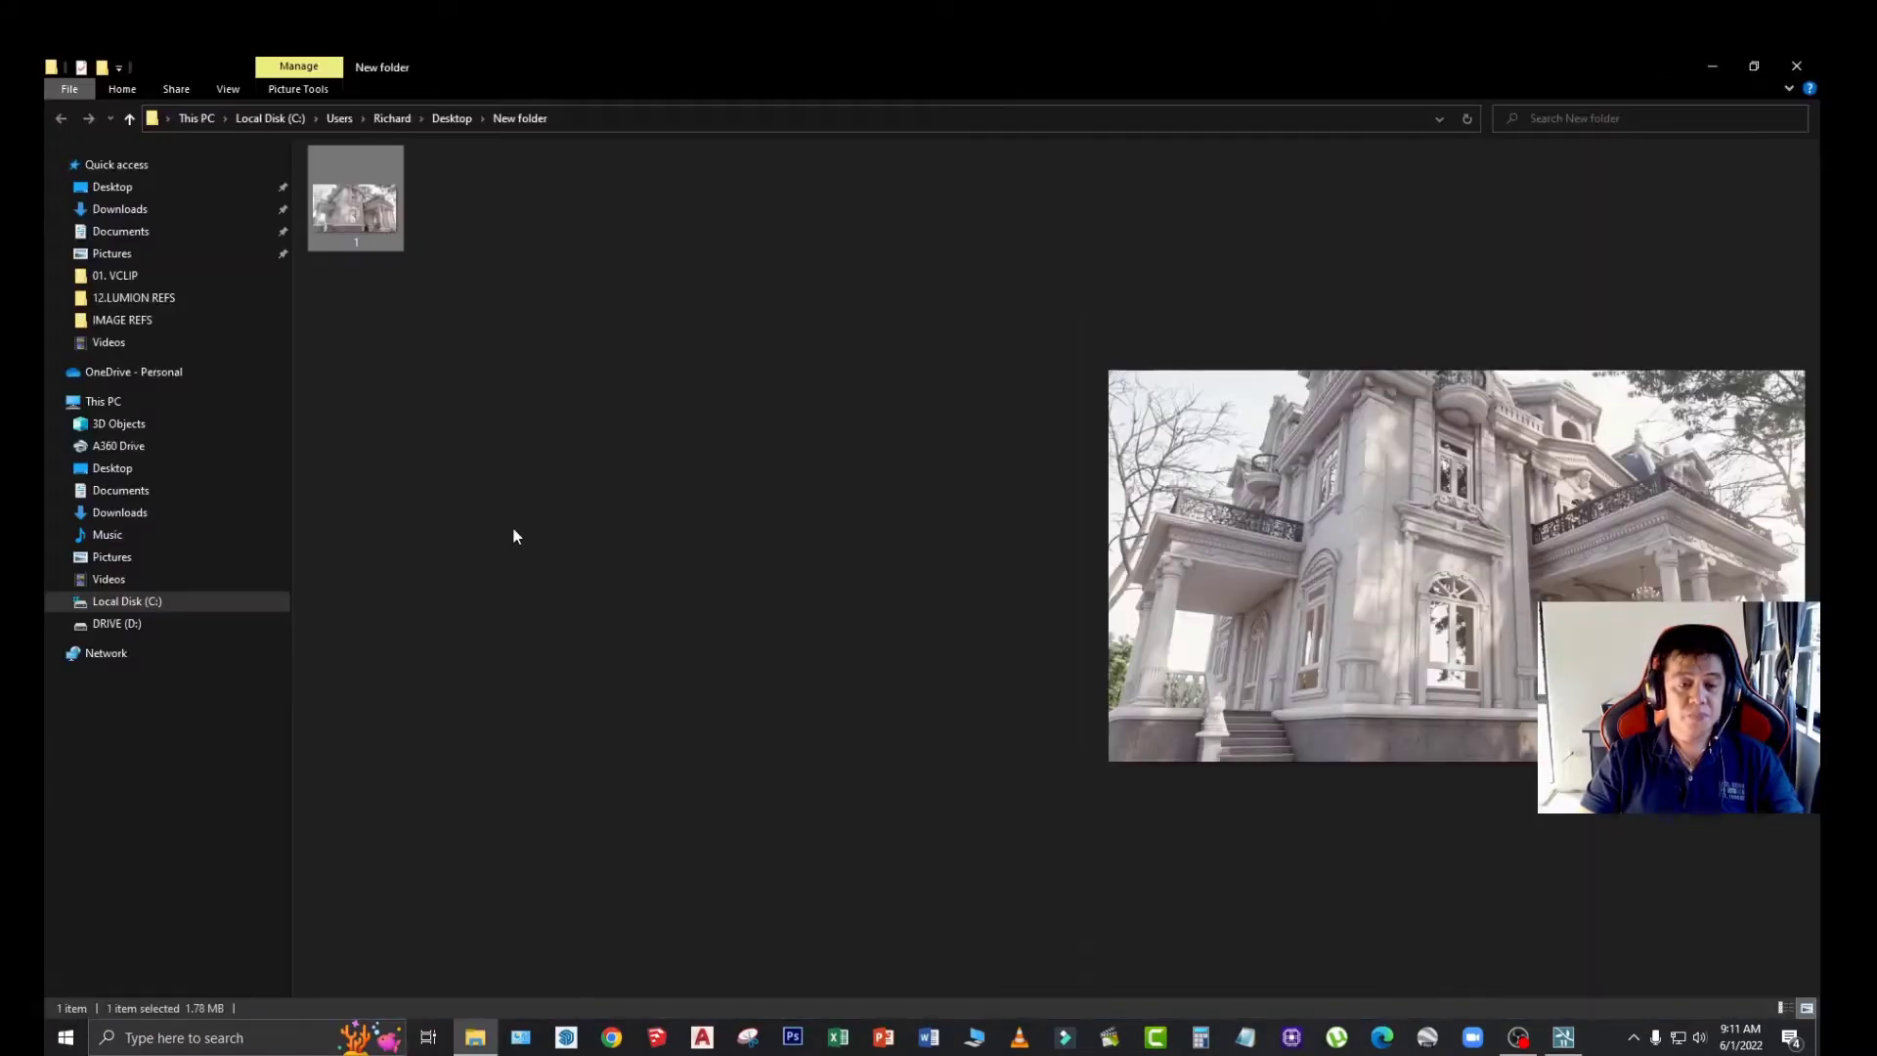
Step: Open rendered image 1 from the new Desktop folder in Windows Photos
{"action": "double_click", "coordinate": [333, 218]}
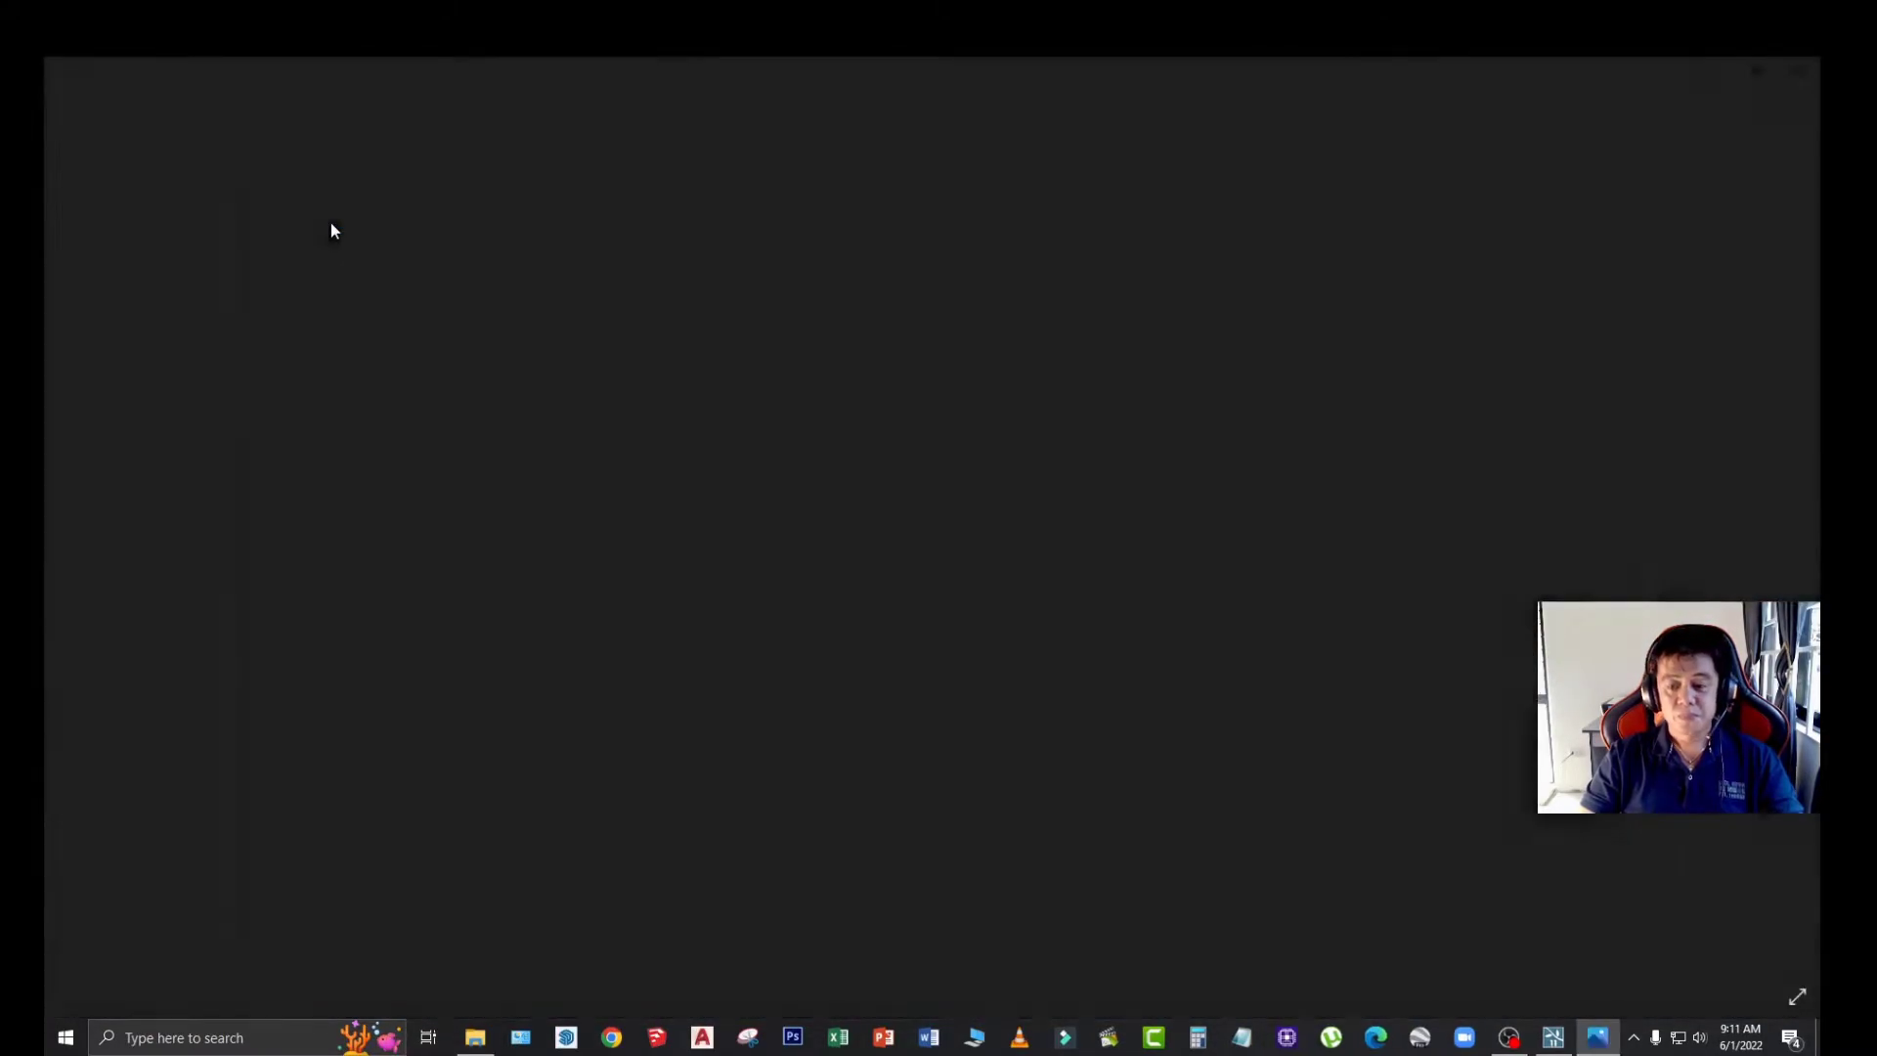